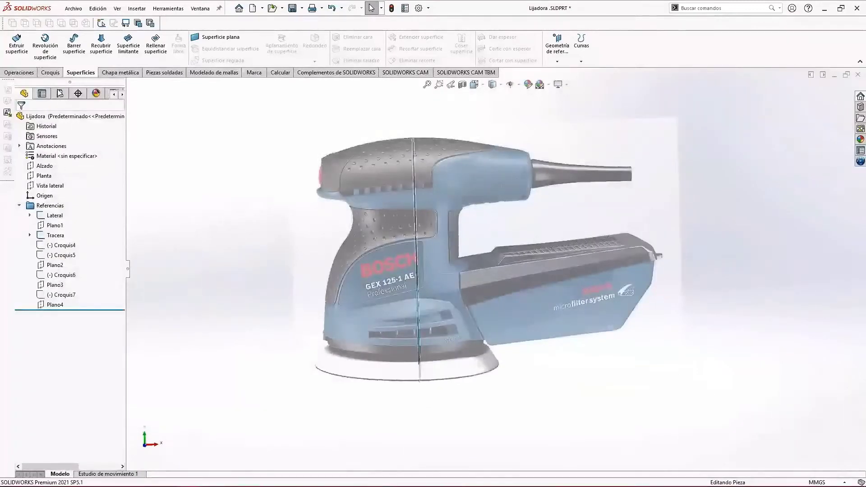
Start a new sketch on the Alzado plane.
left_click(50, 73)
left_click(15, 43)
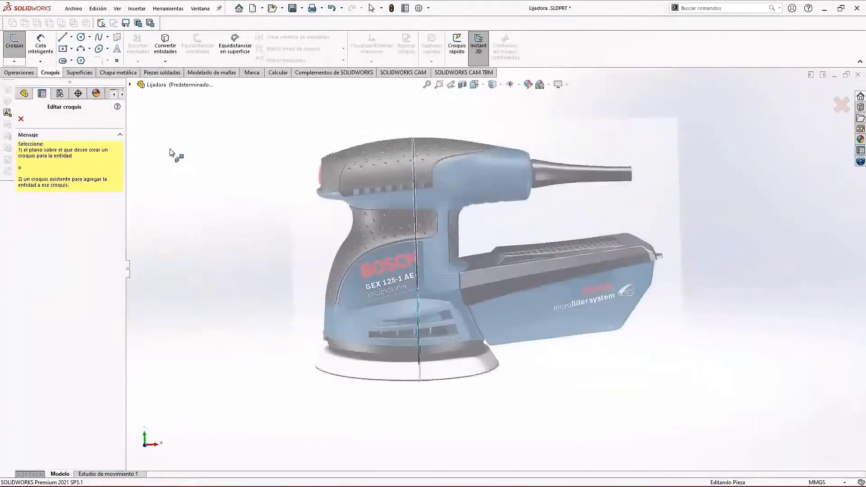
left_click(130, 84)
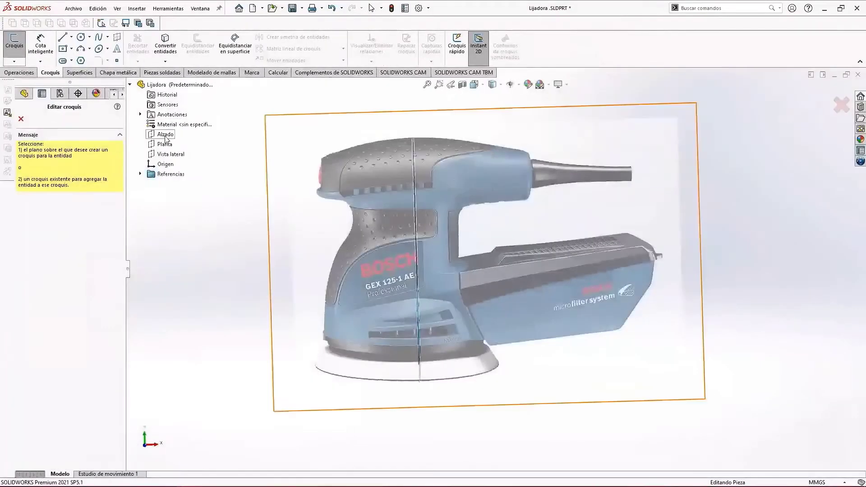
left_click(165, 134)
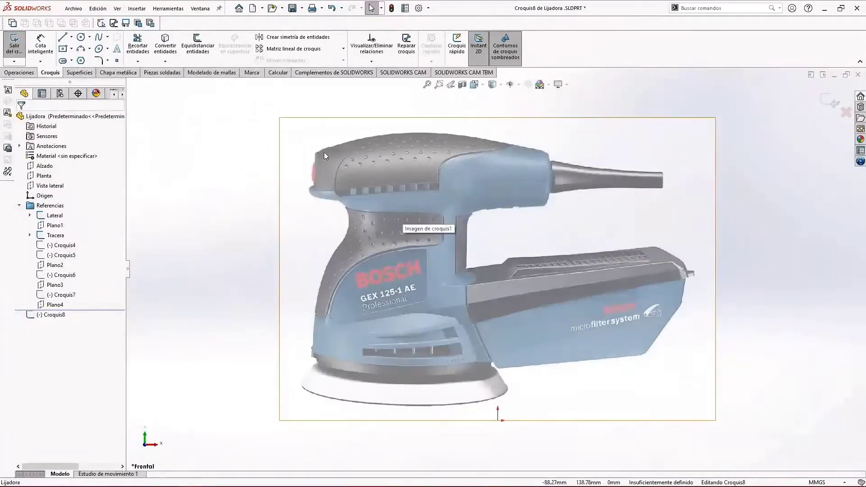
Sketch a three-point arc of about 149 mm radius along the top outline of the sander's dark grip.
scroll(453, 154, "down", 5)
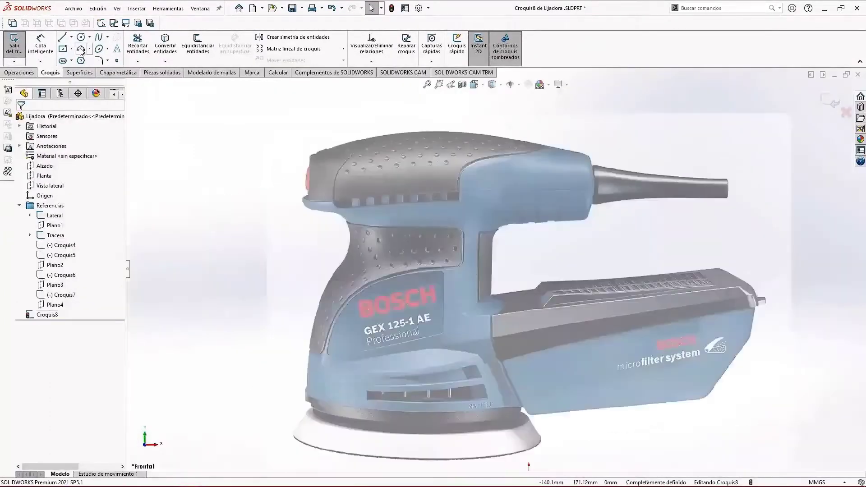
left_click(80, 48)
left_click(311, 157)
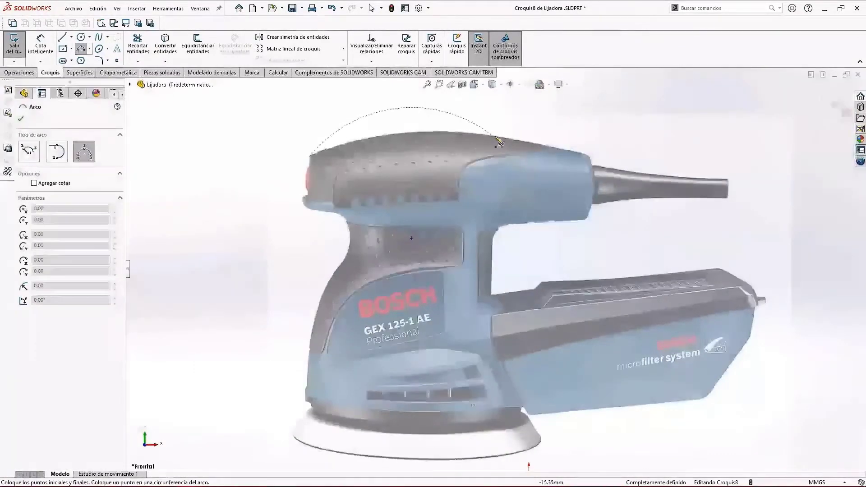
left_click(412, 137)
Continue the top outline with a three-point arc of about 808 mm radius, ending at the blue housing's upper corner near the cord.
scroll(532, 165, "up", 5)
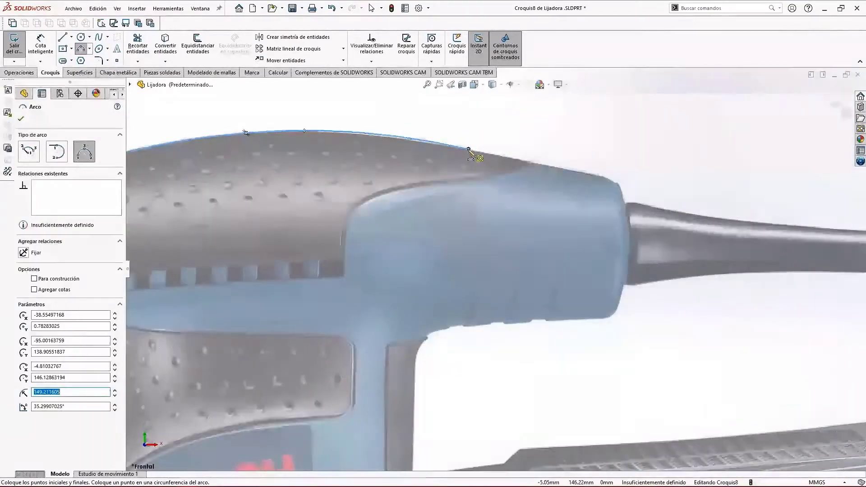
left_click(470, 149)
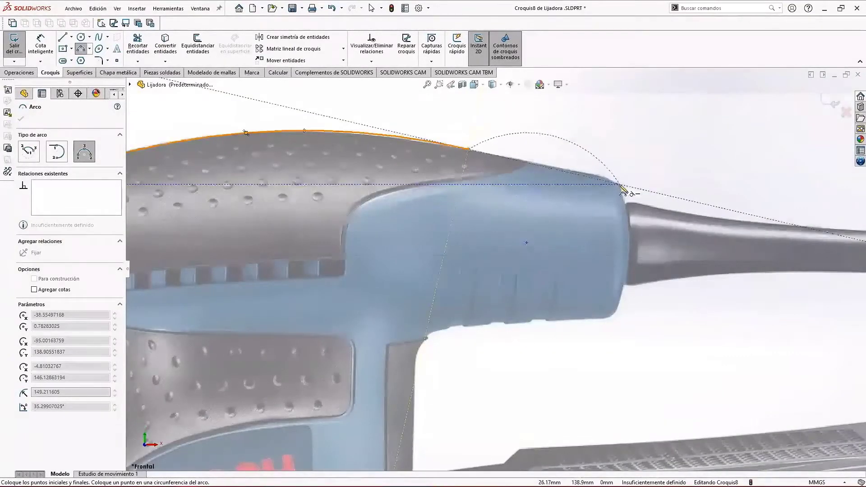
left_click(621, 185)
left_click(538, 171)
key("Escape")
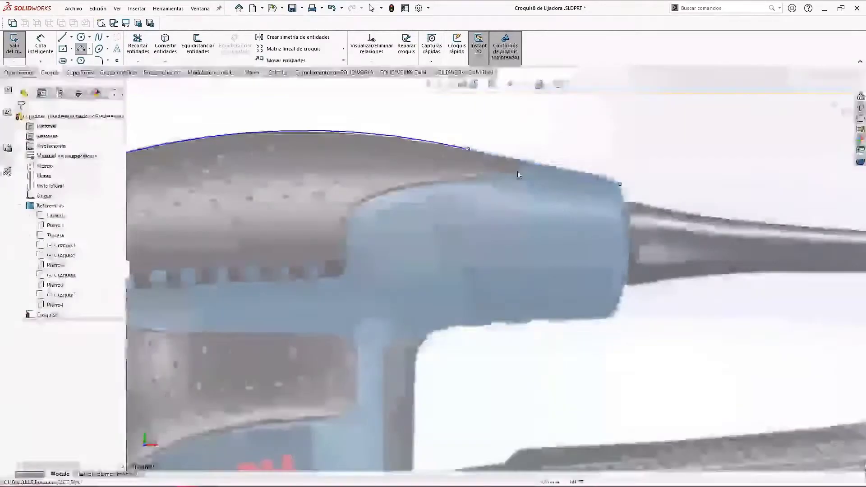
Add a tangent relation between the two top outline arcs.
left_click(448, 146)
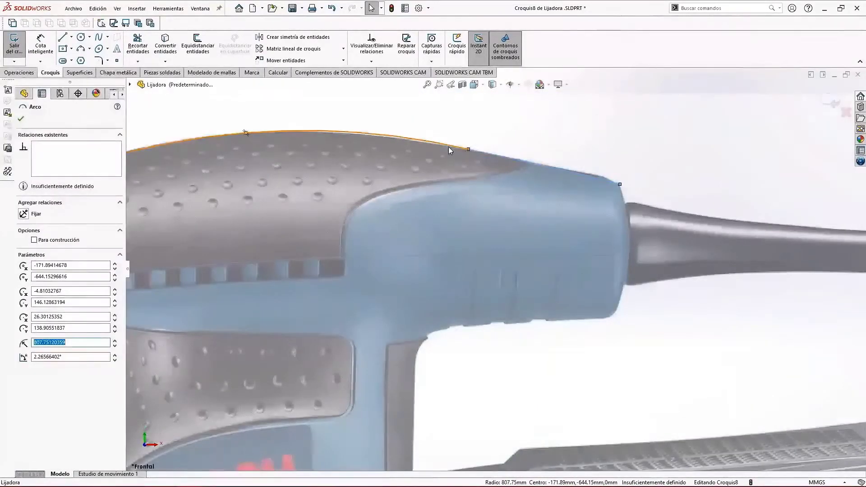
left_click(492, 154, "ctrl")
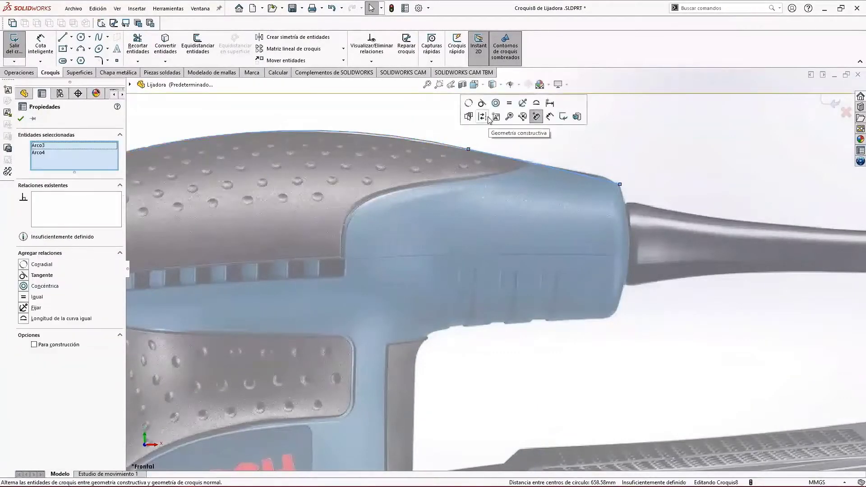
key("f")
scroll(481, 237, "down", 6)
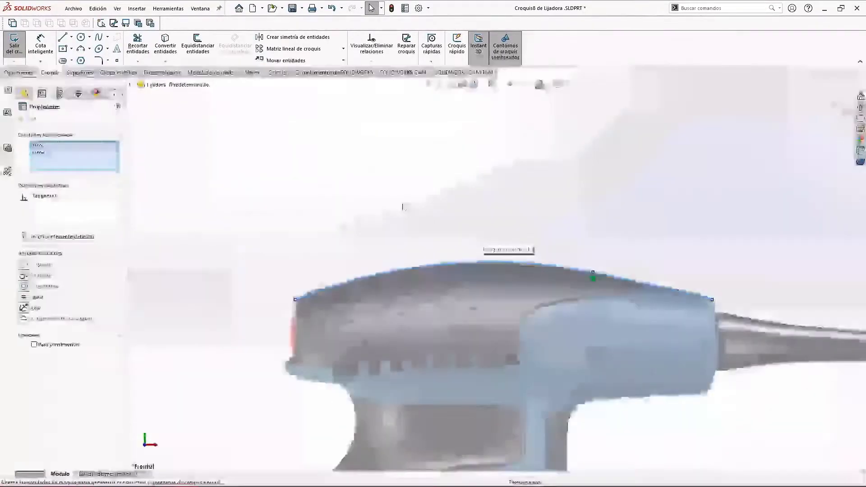
key("Escape")
Move the outer endpoints and the joint of the two arcs so the curve follows the sander's upper outline.
mouse_move(278, 208)
left_mouse_down()
mouse_move(273, 196)
mouse_move(275, 209)
left_mouse_up()
scroll(618, 276, "up", 5)
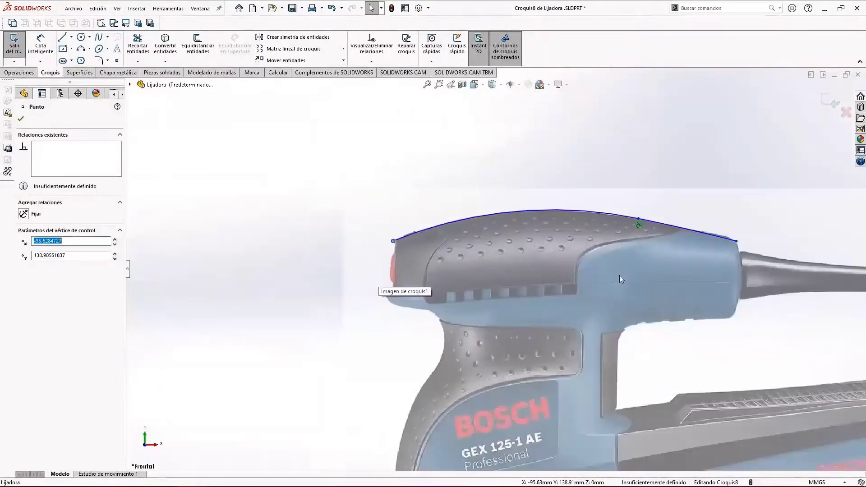
scroll(619, 275, "down", 6)
left_click_drag(546, 182, 505, 177)
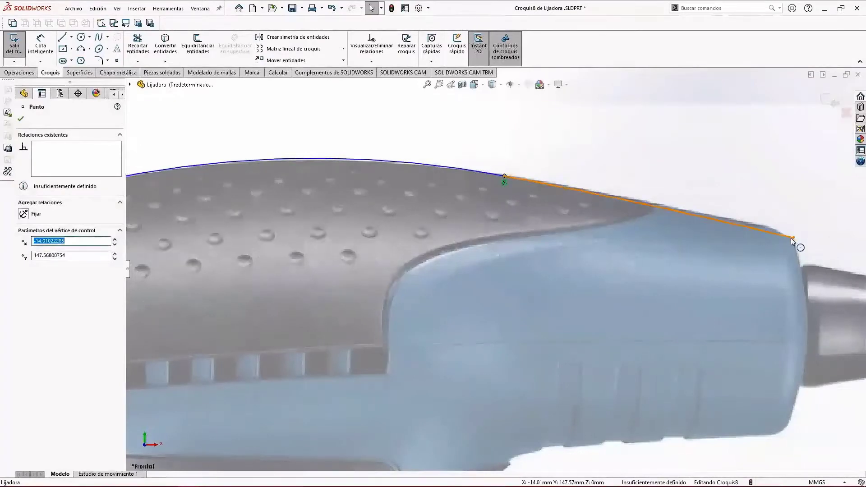
left_click_drag(791, 237, 784, 231)
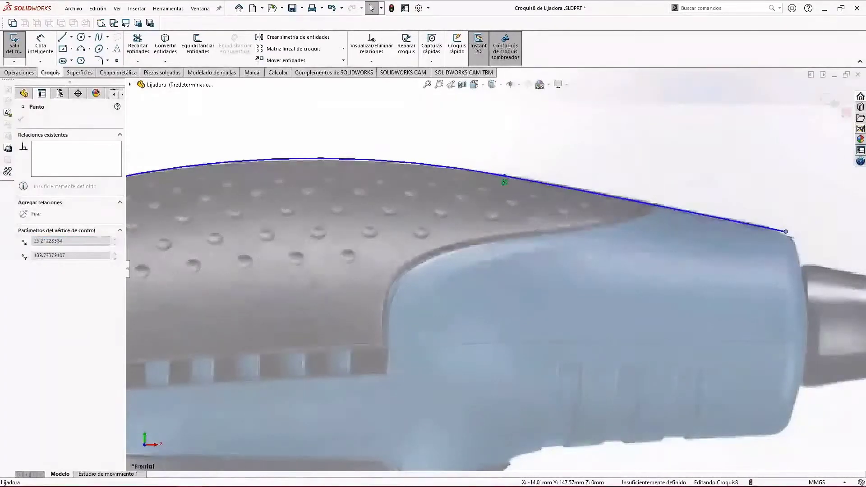
scroll(570, 269, "up", 3)
Apply a Fix relation to both outer endpoints and the joint of the top outline arcs.
left_click(218, 256)
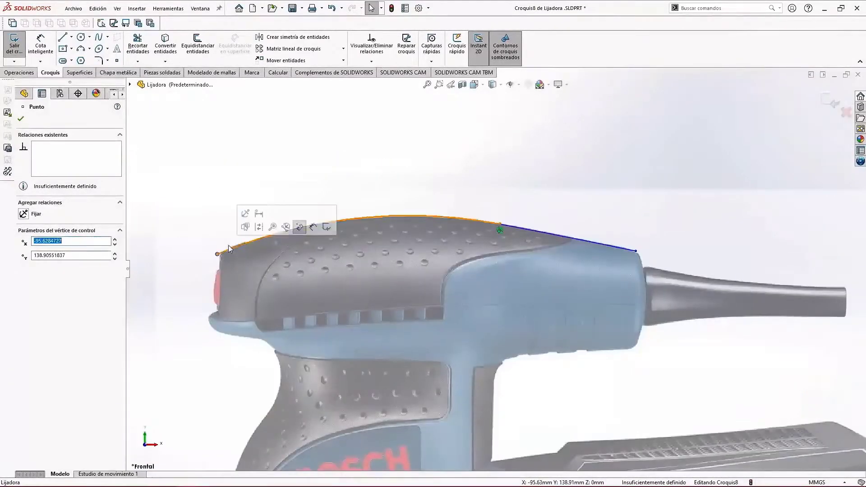
left_click(252, 221)
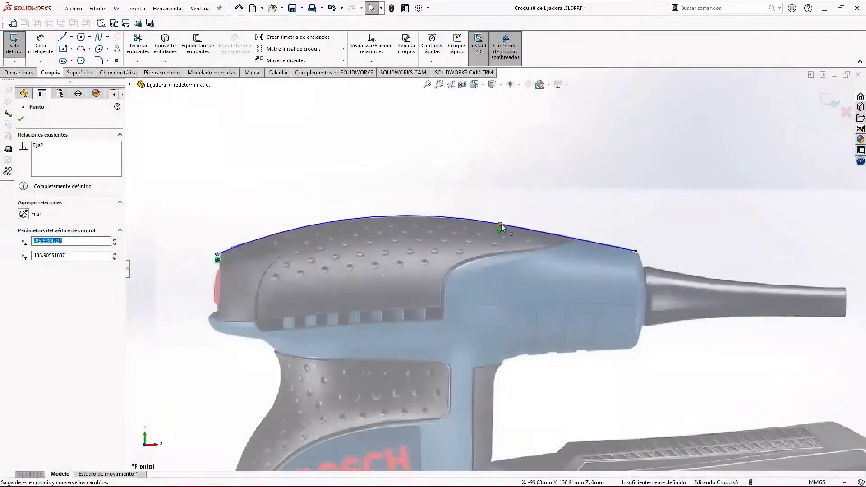
left_click(501, 224)
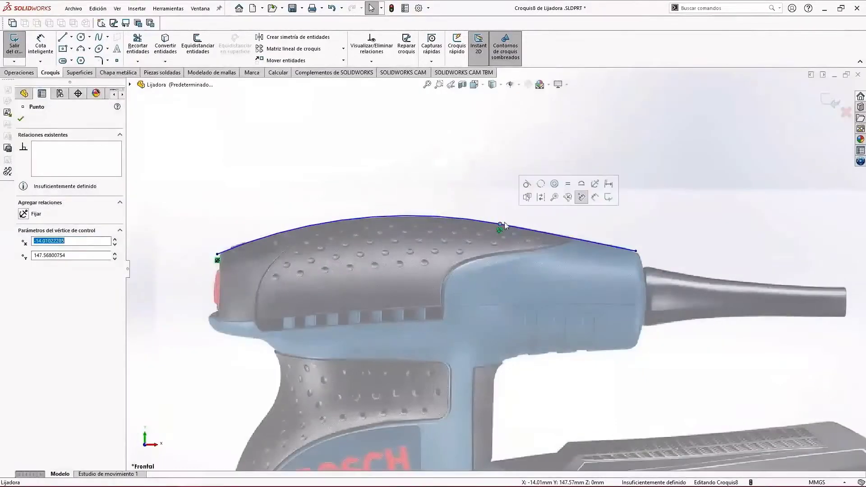
left_click(596, 184)
left_click(636, 251)
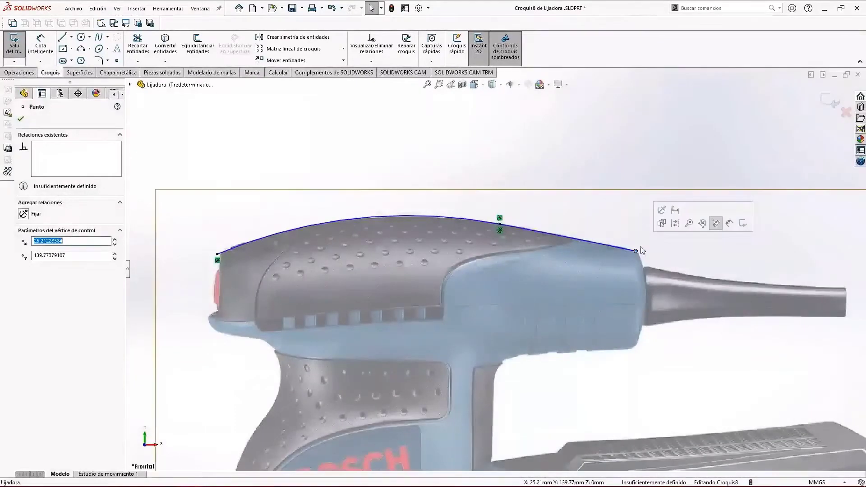
left_click(604, 225)
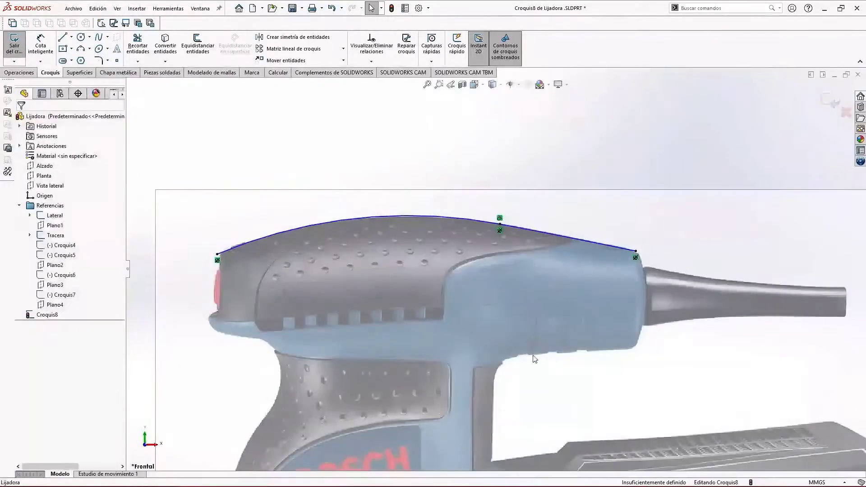
Apply a Fix relation to the larger arc over the grip to fully define the top outline, and finish the sketch.
scroll(534, 343, "up", 7)
scroll(535, 342, "down", 4)
scroll(442, 248, "up", 2)
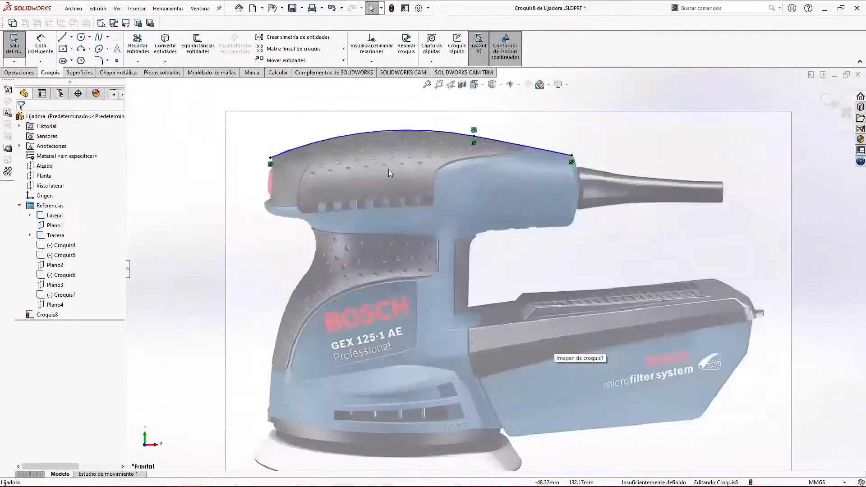
left_click(389, 131)
left_click(415, 88)
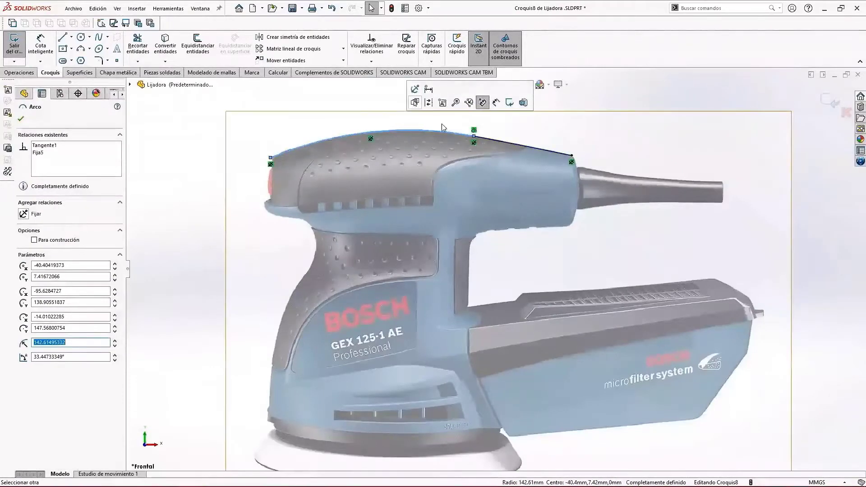
left_click(204, 215)
scroll(424, 302, "up", 1)
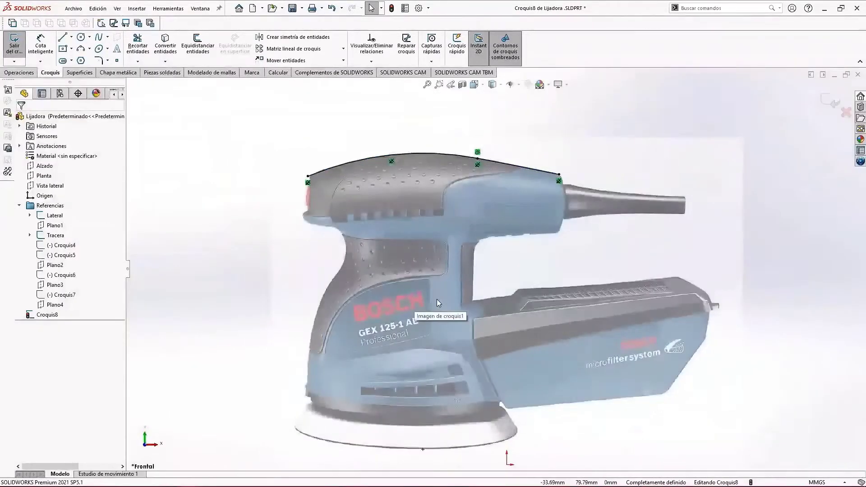
scroll(437, 299, "down", 1)
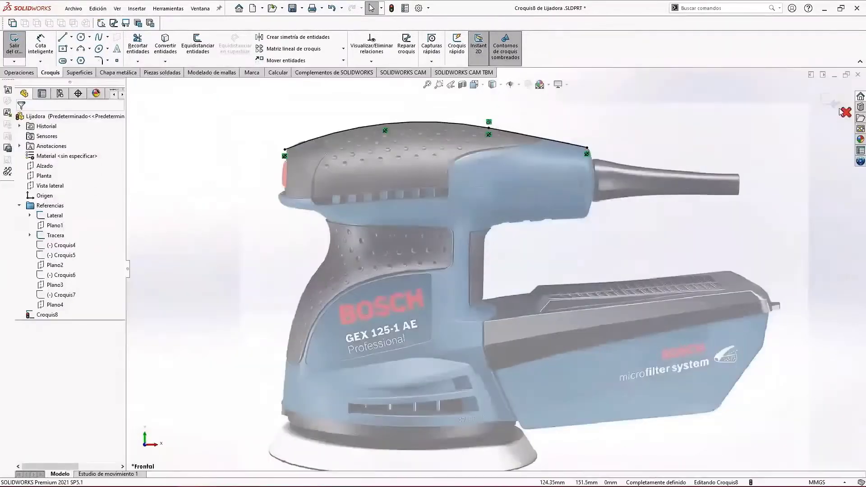
In a new sketch on the Alzado plane, draw a three-point arc from the grip's lower front corner above the vents to the cord end.
scroll(502, 250, "up", 2)
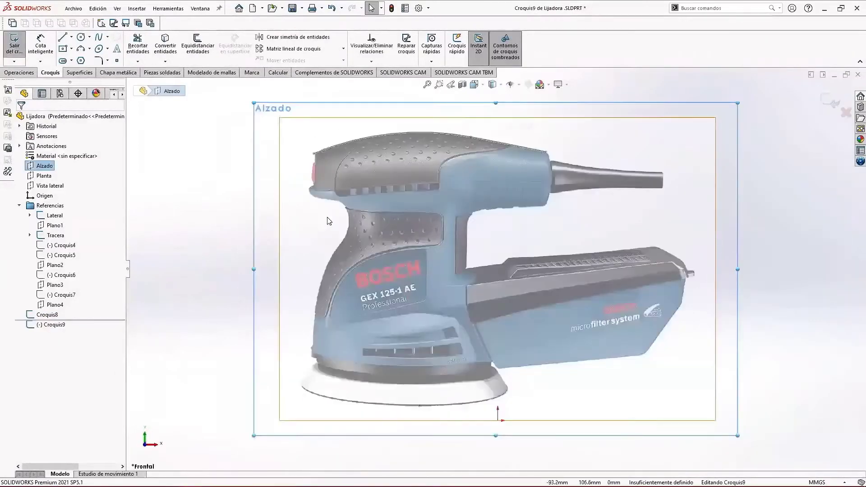
scroll(399, 198, "down", 2)
left_click(81, 48)
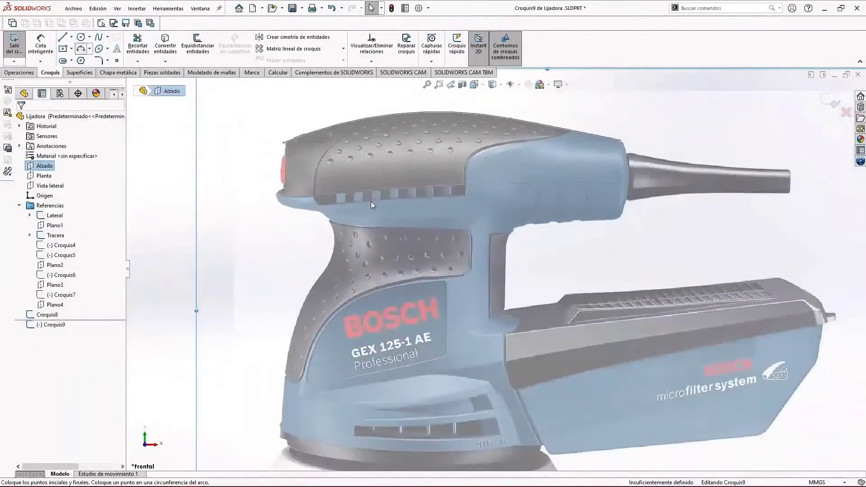
scroll(444, 206, "down", 1)
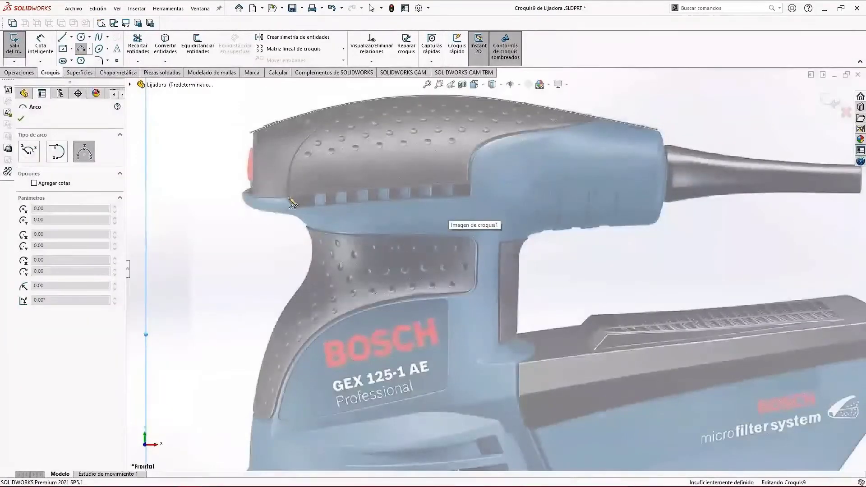
left_click(290, 199)
left_click(666, 182)
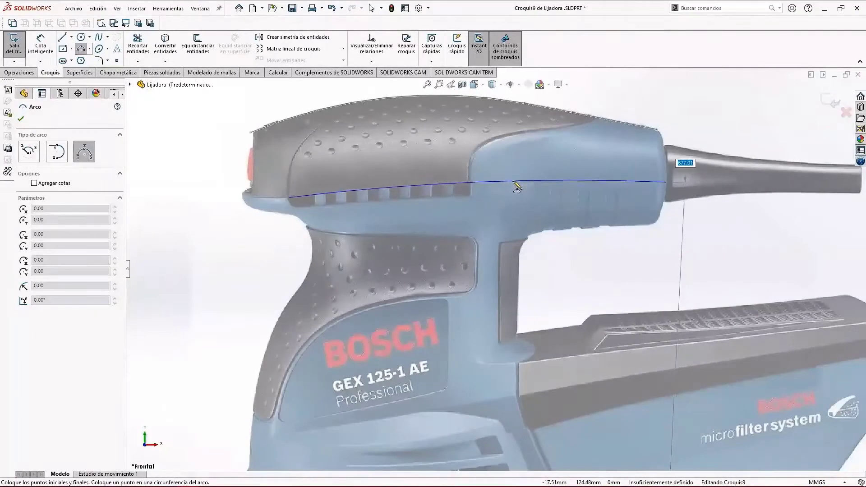
left_click(515, 182)
key("Escape")
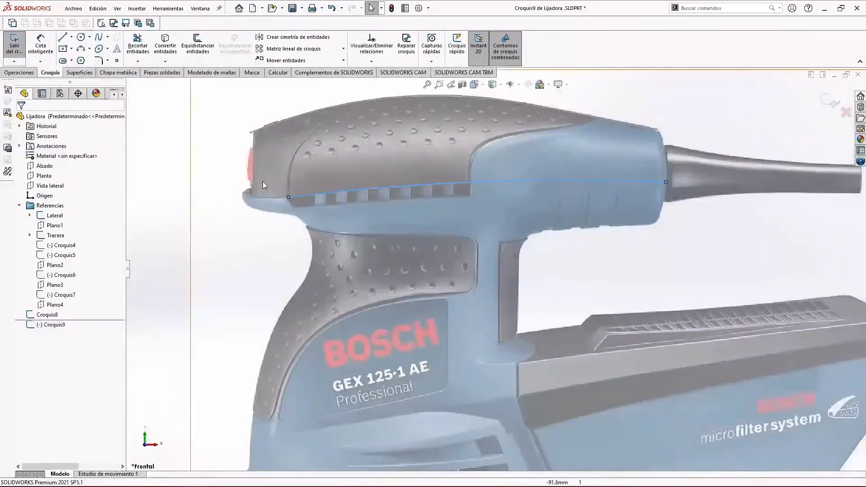
Sketch a short three-point arc from the front end of the dividing arc to the tip of the blue lip.
scroll(263, 182, "down", 3)
scroll(355, 246, "down", 2)
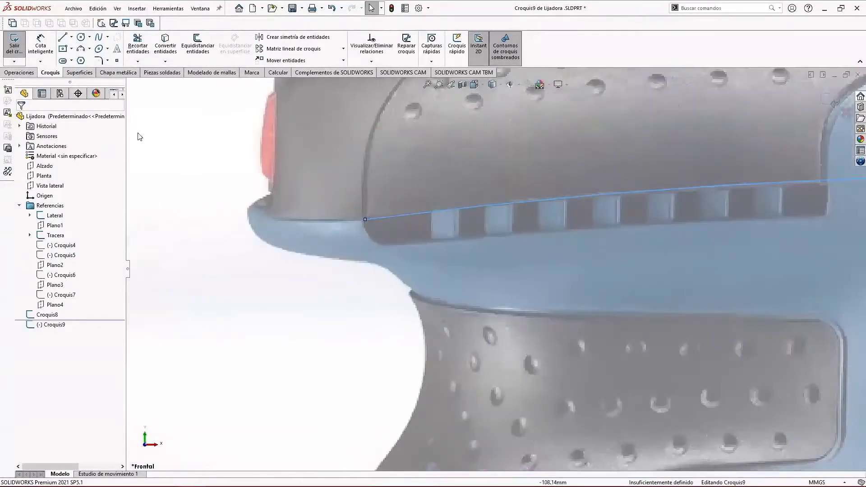
left_click(82, 51)
left_click(365, 220)
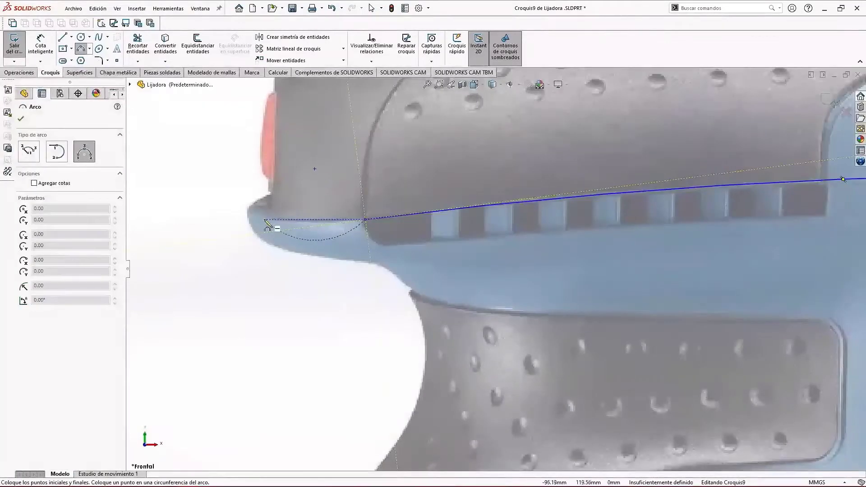
left_click(332, 227)
key("Escape")
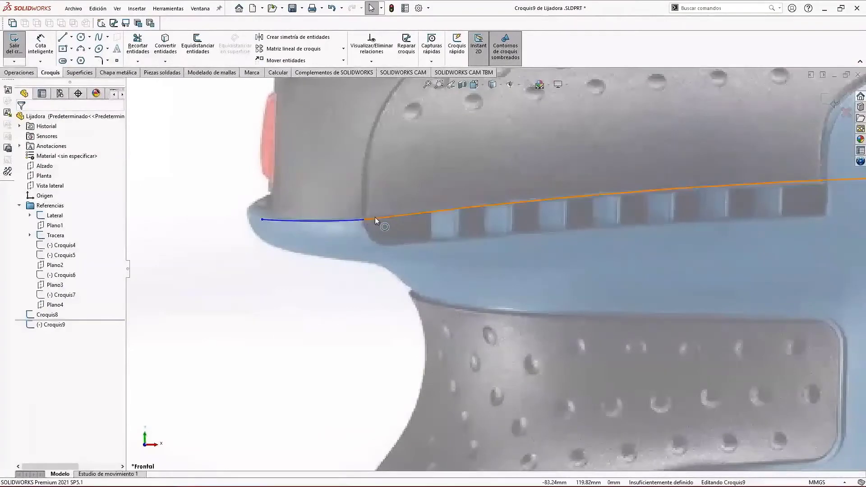
Add a tangent relation between the short lip arc and the long dividing arc.
left_click(353, 221)
left_click(354, 220, "ctrl")
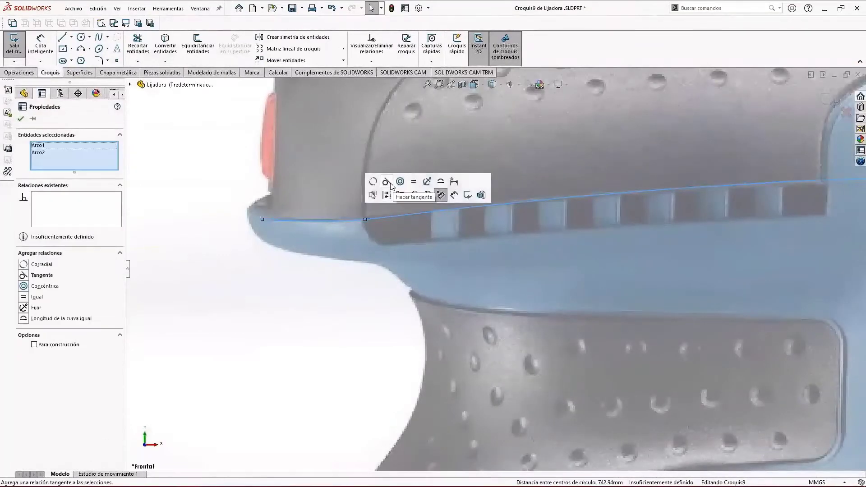
left_click(390, 185)
left_click(278, 247)
Move the joint of the two dividing arcs to about X -82 mm, Y 120 mm, and exit the sketch.
left_click_drag(419, 216, 386, 215)
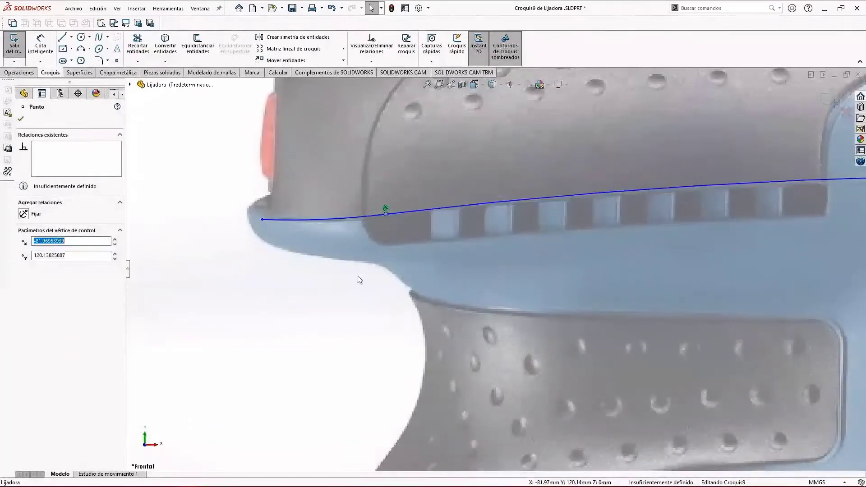
key("Escape")
scroll(494, 335, "up", 5)
scroll(495, 335, "up", 3)
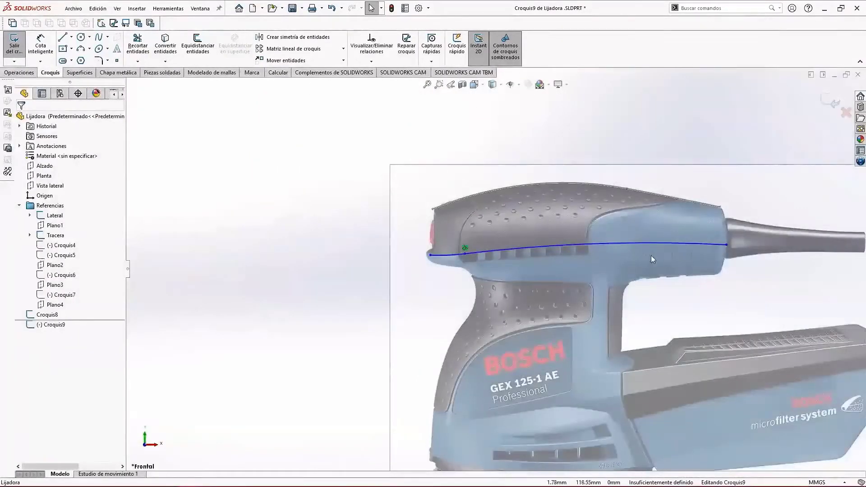
scroll(707, 223, "down", 3)
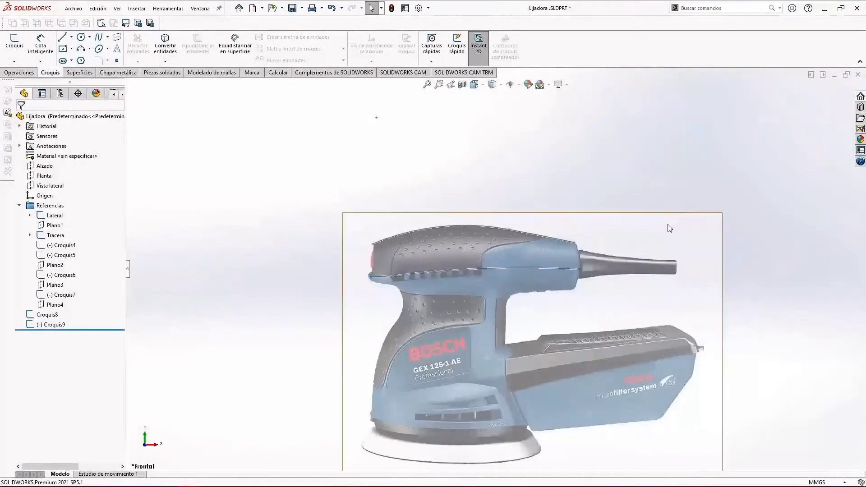
Create a reference plane through the front and cord end points of the dividing curve, perpendicular to the Alzado plane.
middle_click_drag(668, 223, 538, 272)
left_click(449, 48)
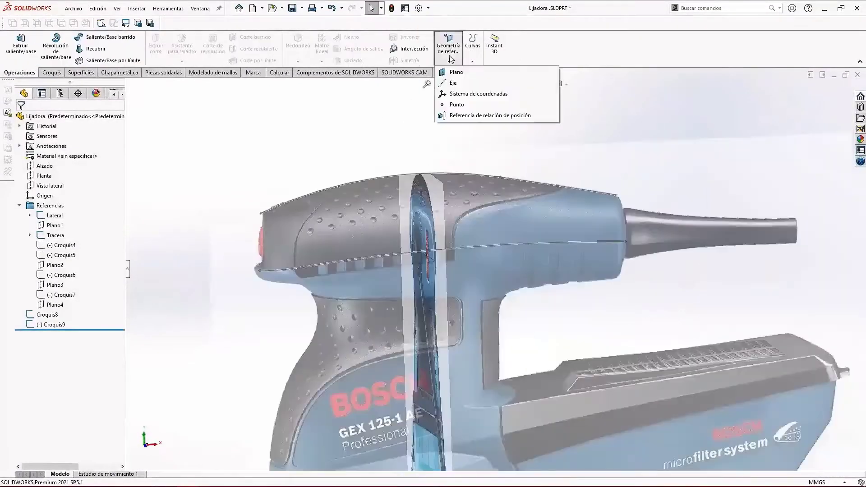
left_click(453, 73)
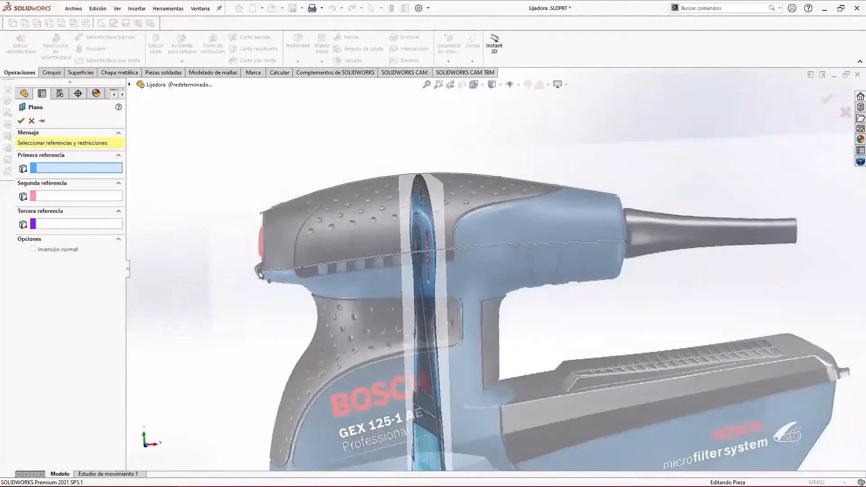
left_click(260, 271)
left_click(627, 243)
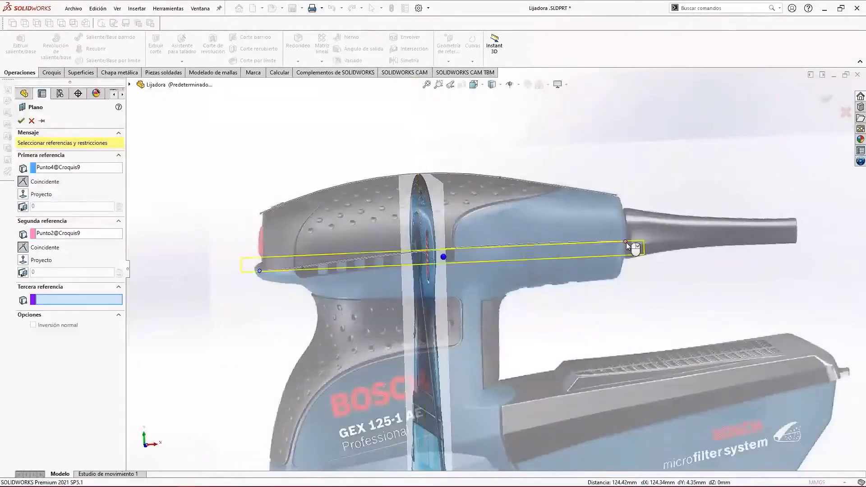
scroll(507, 286, "up", 4)
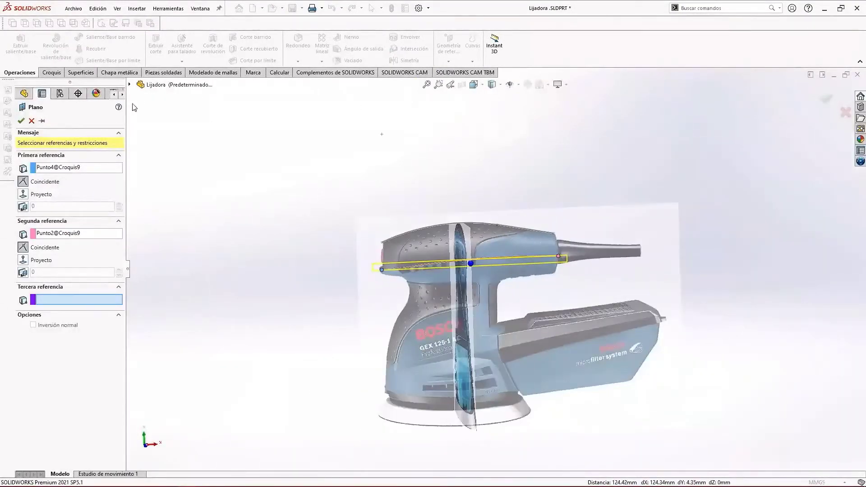
left_click(130, 85)
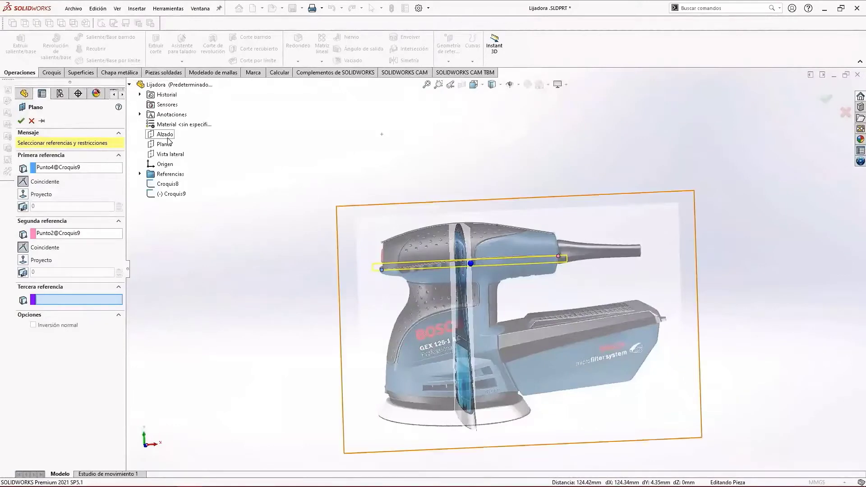
left_click(164, 134)
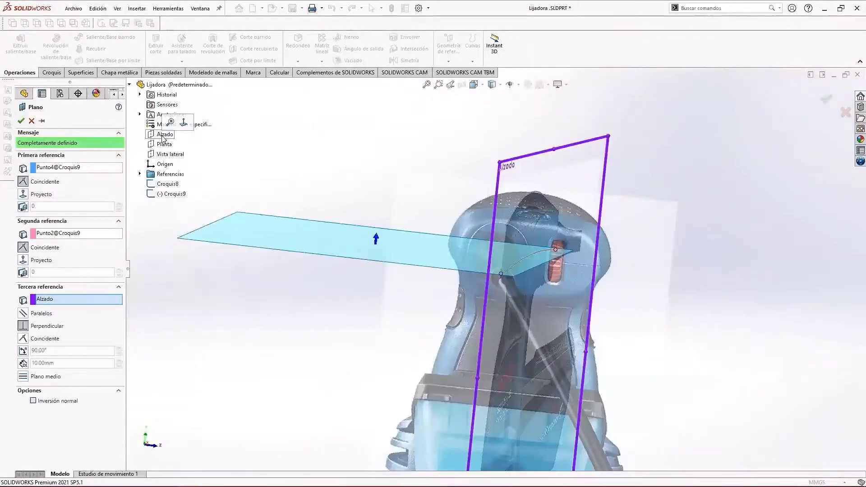
middle_click_drag(348, 248, 240, 320)
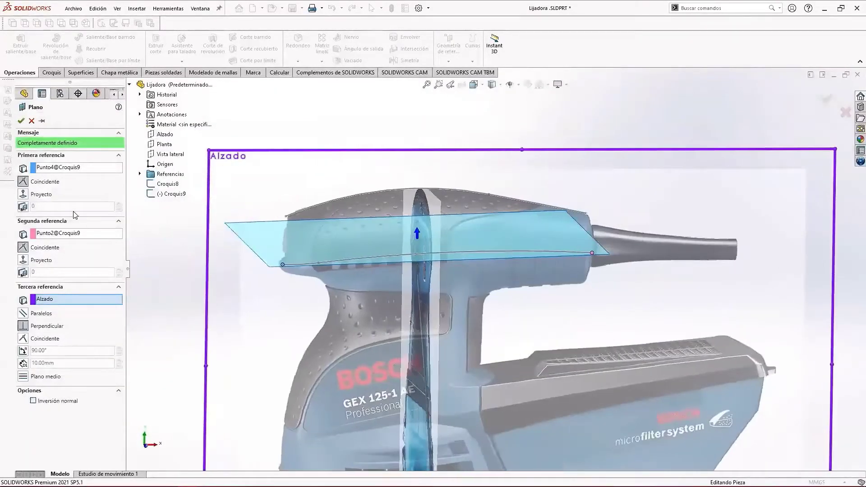
left_click(21, 121)
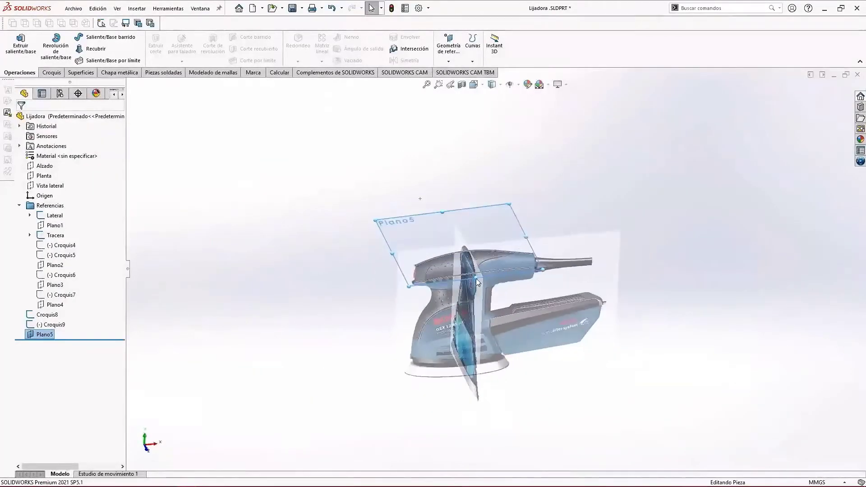
In a new sketch on the plane through the dividing curve, draw a four-point spline beside the housing, from its front to the cord end.
left_click_drag(476, 278, 506, 339)
left_click(651, 268)
scroll(514, 262, "down", 3)
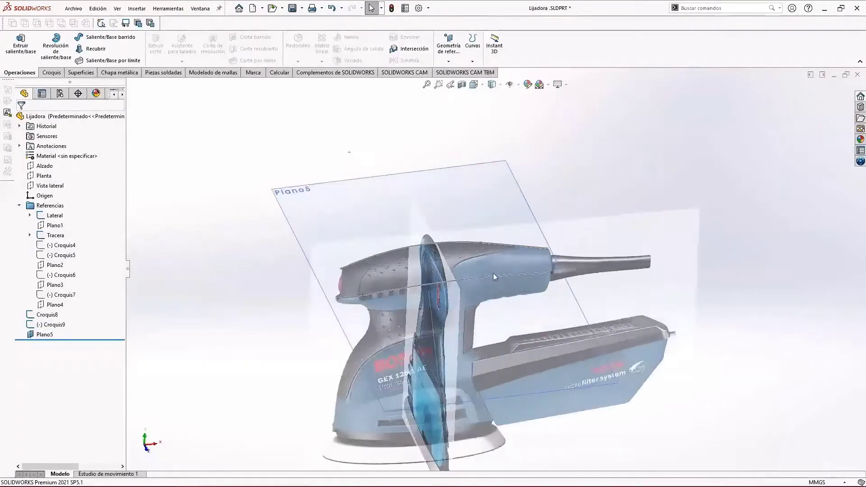
middle_click_drag(493, 272, 429, 284)
scroll(393, 285, "down", 3)
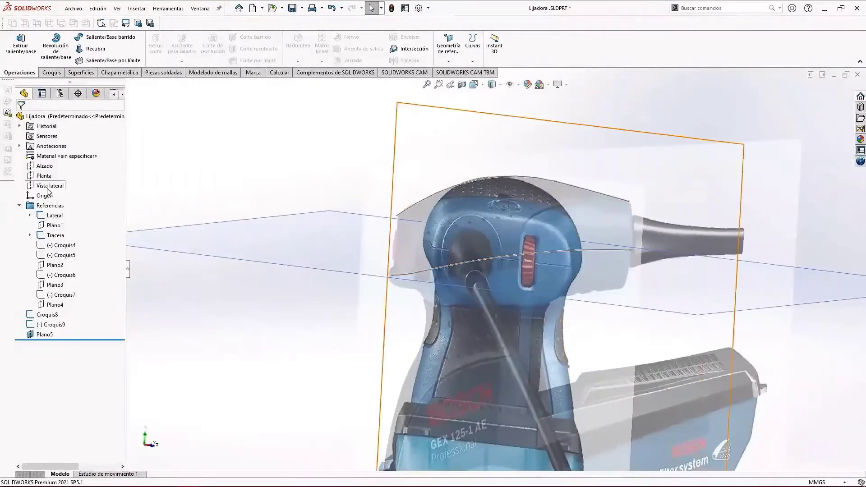
left_click(108, 37)
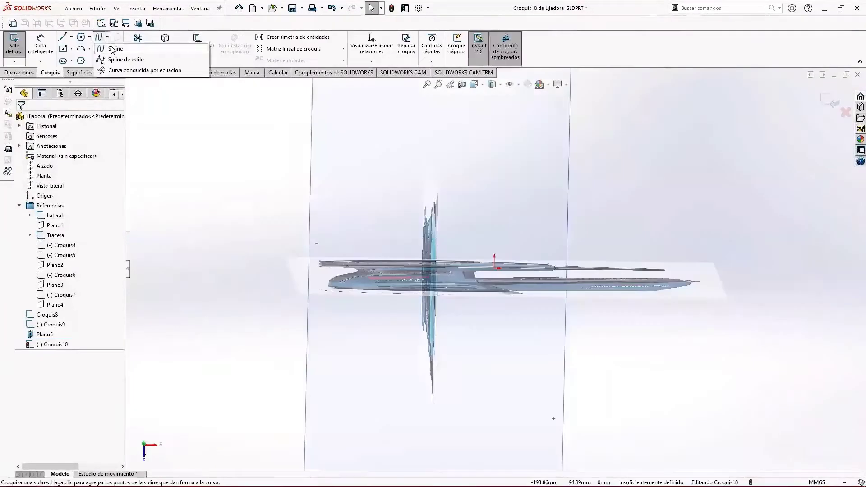
left_click(113, 49)
left_click(324, 305)
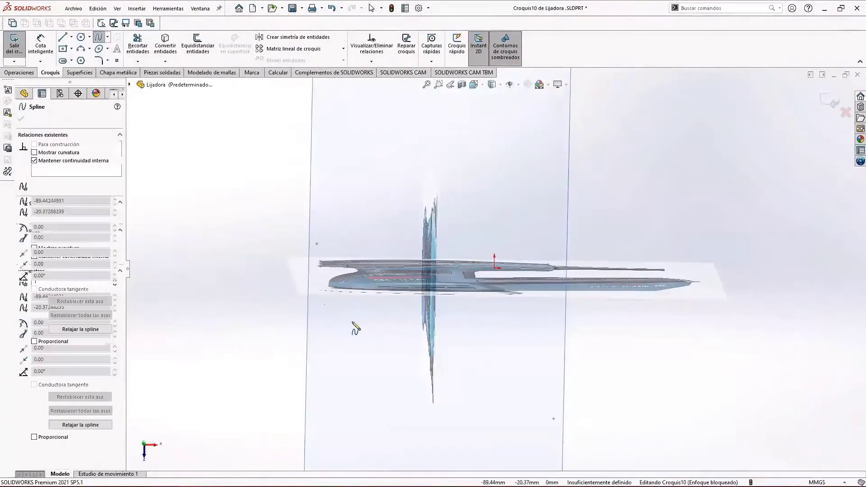
left_click(351, 322)
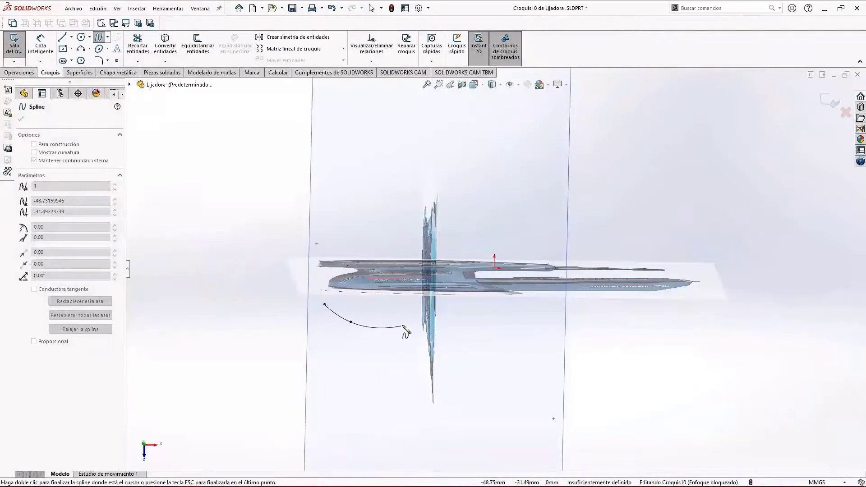
left_click(443, 314)
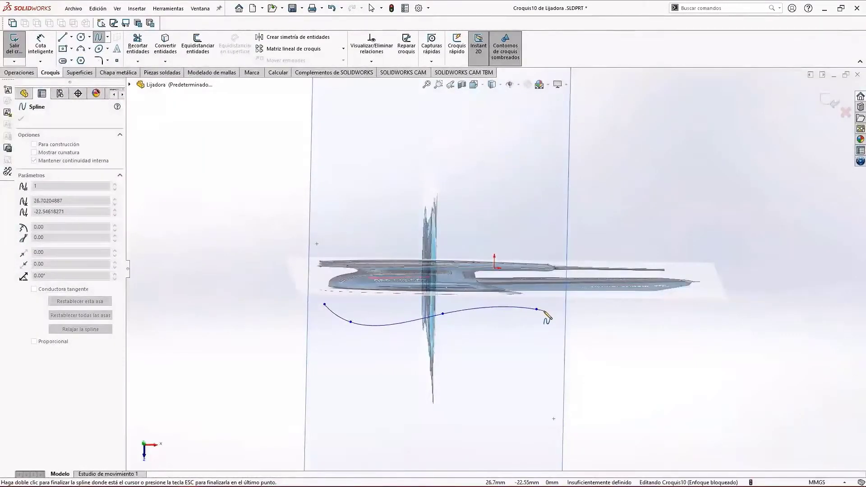
double_click(537, 309)
key("Escape")
scroll(505, 313, "down", 3)
double_click(558, 302)
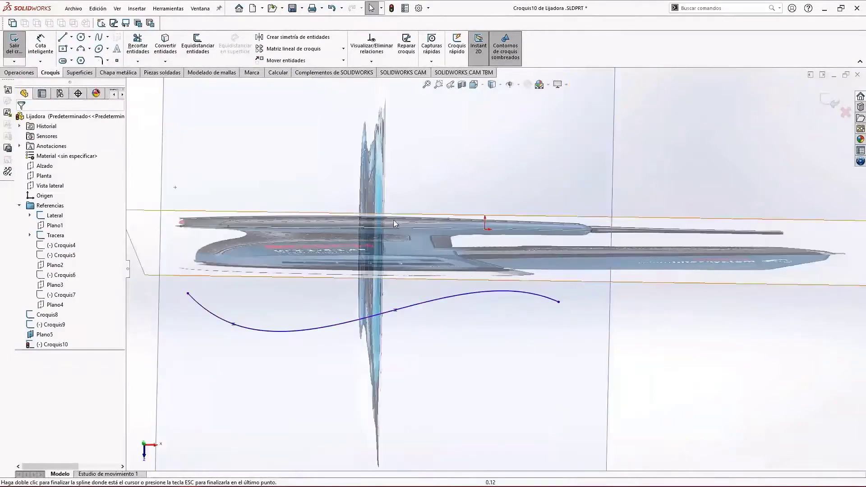
Draw a construction line about 34 mm long from the spline's cord end toward the front and make it horizontal.
left_click(71, 37)
left_click(88, 59)
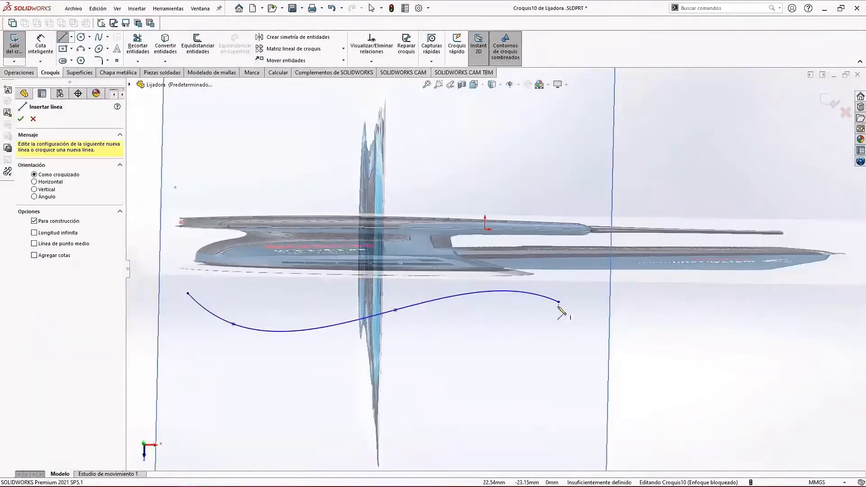
left_click(558, 302)
left_click(447, 301)
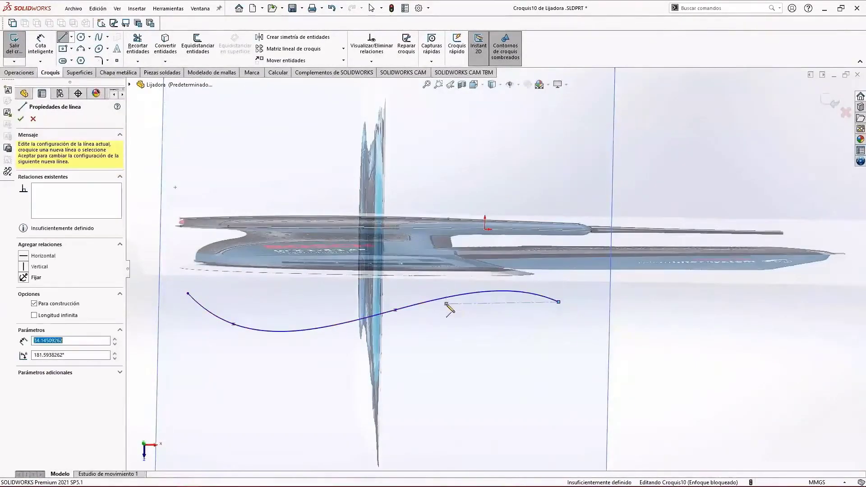
key("Escape")
left_click(531, 302)
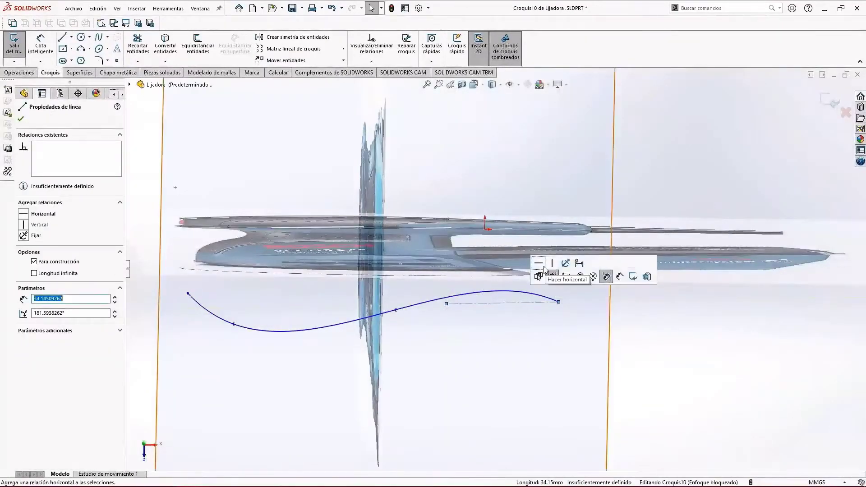
Flatten the spline near the cord end with its tangent handle and move its third point to about X -28 mm, Y -28 mm.
left_click(539, 292)
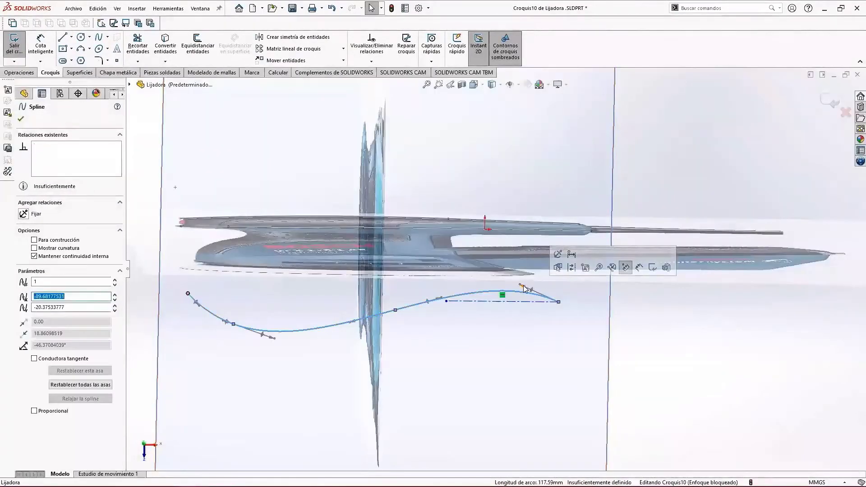
left_click_drag(523, 286, 511, 311)
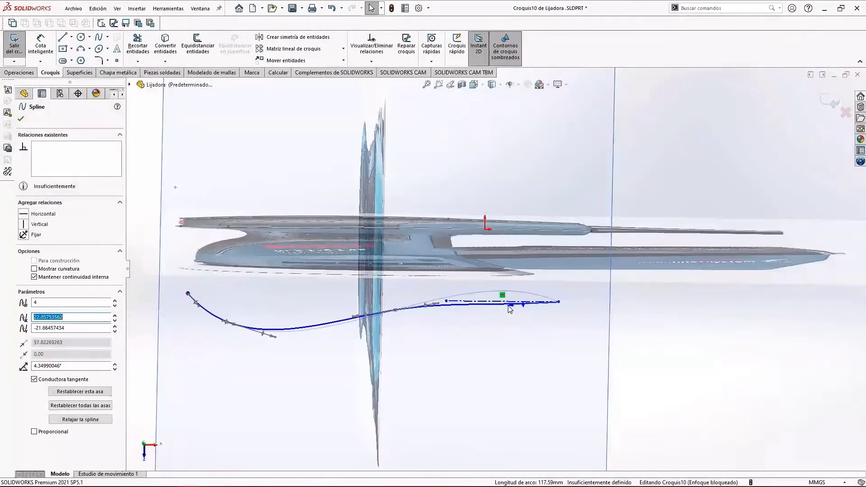
left_click_drag(395, 311, 391, 319)
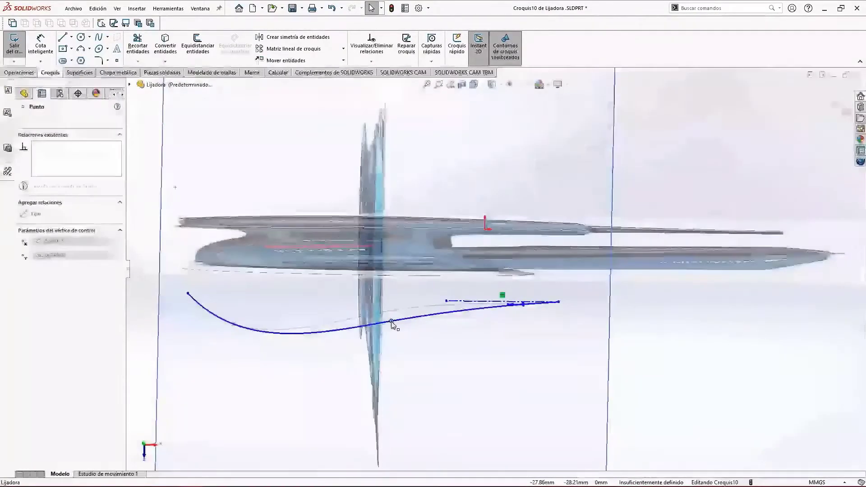
Add a tangent relation between the spline and the horizontal construction line.
left_click(489, 307)
left_click(496, 301, "ctrl")
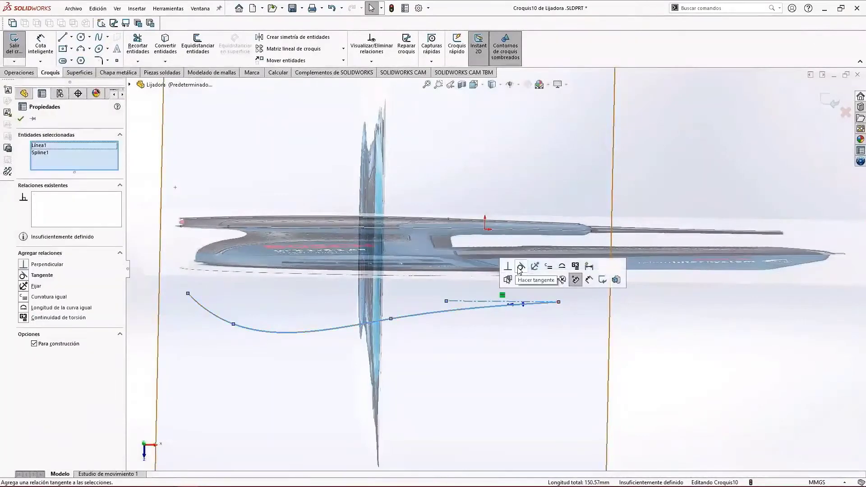
left_click(519, 270)
Move the spline's cord end to about X 32 mm, Y -24 mm and align it vertically with the dividing curve's cord end point.
scroll(553, 356, "up", 3)
mouse_move(512, 316)
middle_mouse_down()
mouse_move(520, 331)
mouse_move(493, 368)
mouse_move(474, 237)
mouse_move(499, 187)
middle_mouse_up()
scroll(629, 165, "down", 2)
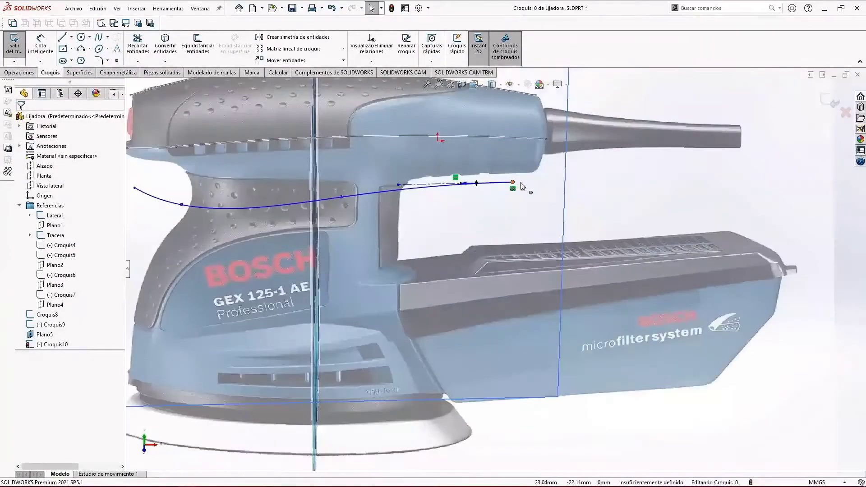
left_click_drag(513, 182, 543, 188)
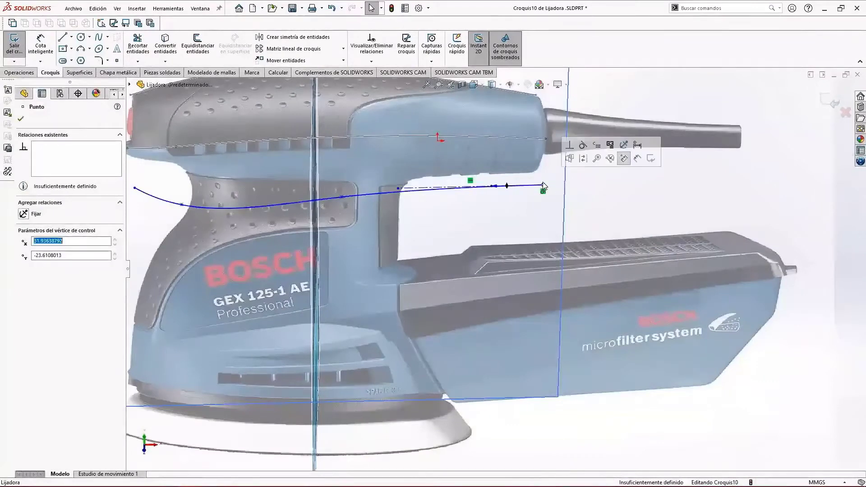
left_click(545, 139, "ctrl")
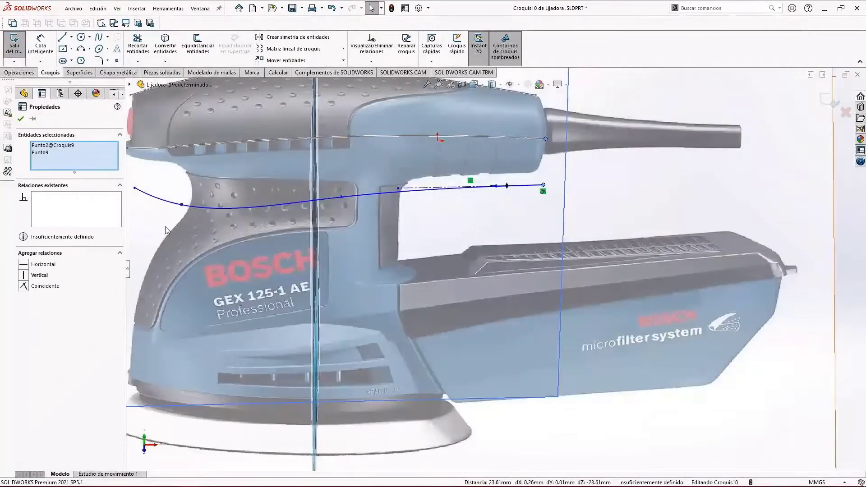
left_click(24, 288)
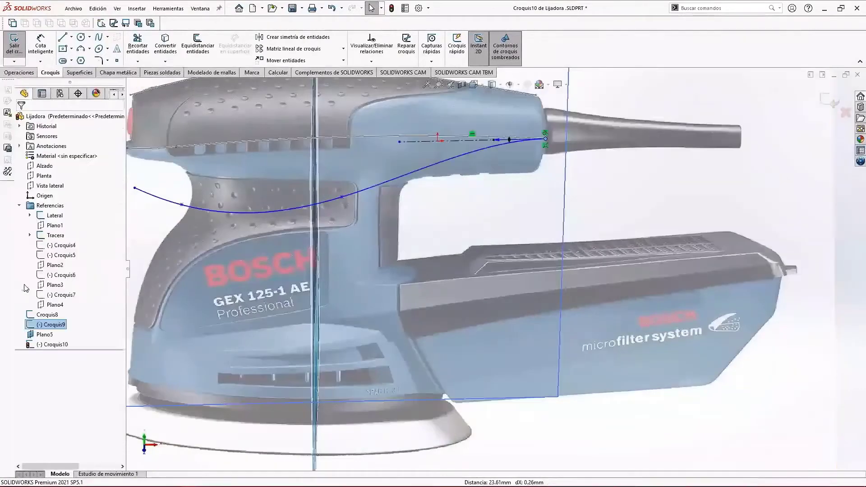
key("ctrl+z")
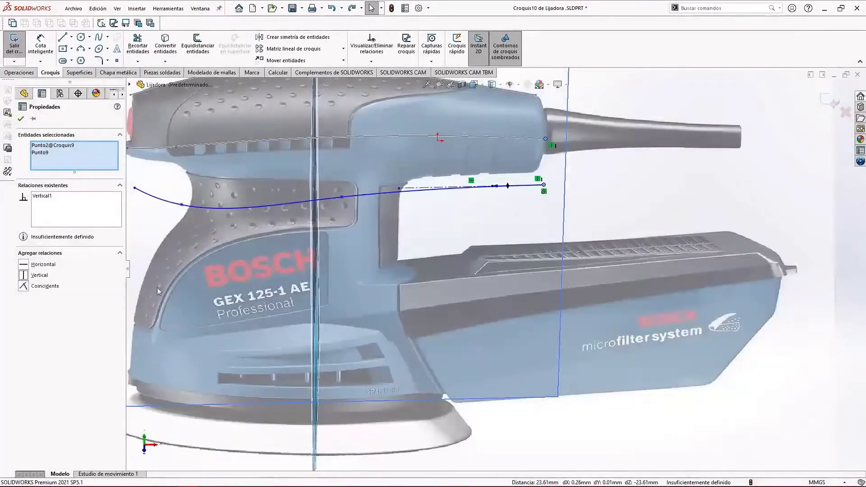
Add a vertical relation between the spline's front end point and the front end point of the dividing curve.
scroll(270, 289, "up", 2)
scroll(217, 203, "down", 3)
left_click(271, 220)
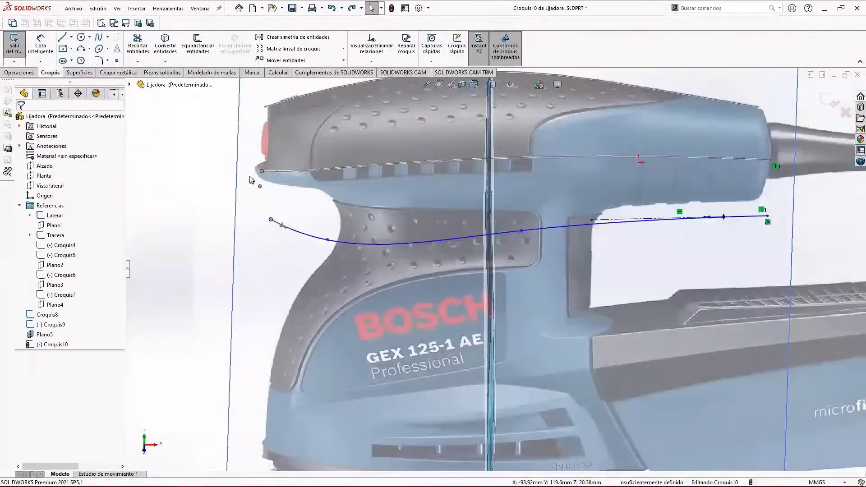
key("ctrl+z")
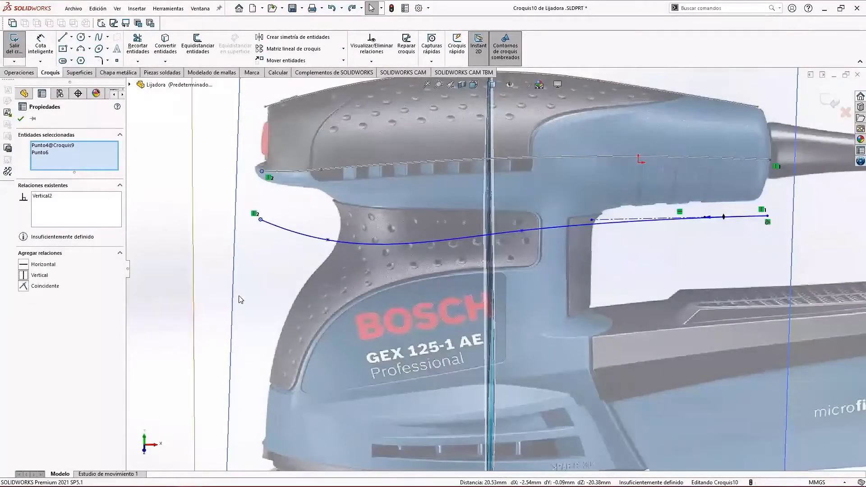
Draw a vertical construction line about 33.2 mm long from the dividing curve across the spline, along the rear reference image.
scroll(356, 302, "up", 2)
mouse_move(457, 316)
middle_mouse_down()
mouse_move(518, 191)
mouse_move(459, 218)
mouse_move(466, 261)
mouse_move(648, 316)
mouse_move(640, 336)
mouse_move(648, 294)
mouse_move(608, 283)
mouse_move(507, 323)
mouse_move(445, 317)
middle_mouse_up()
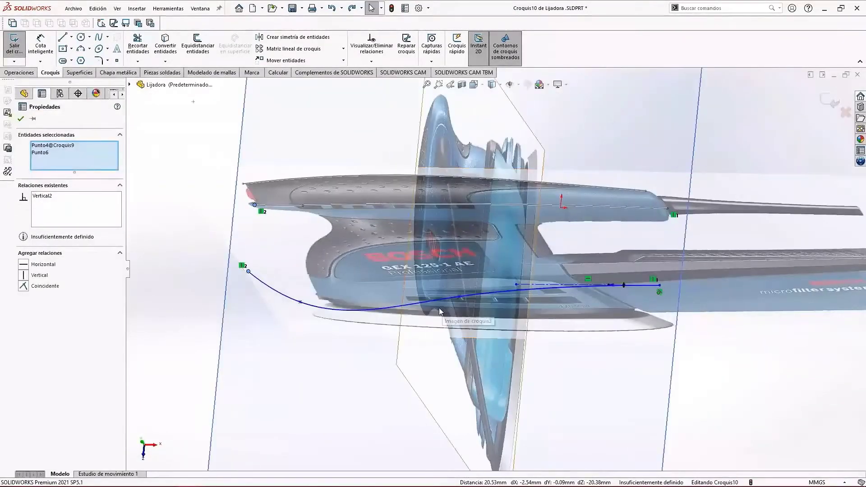
left_click(72, 37)
left_click(91, 54)
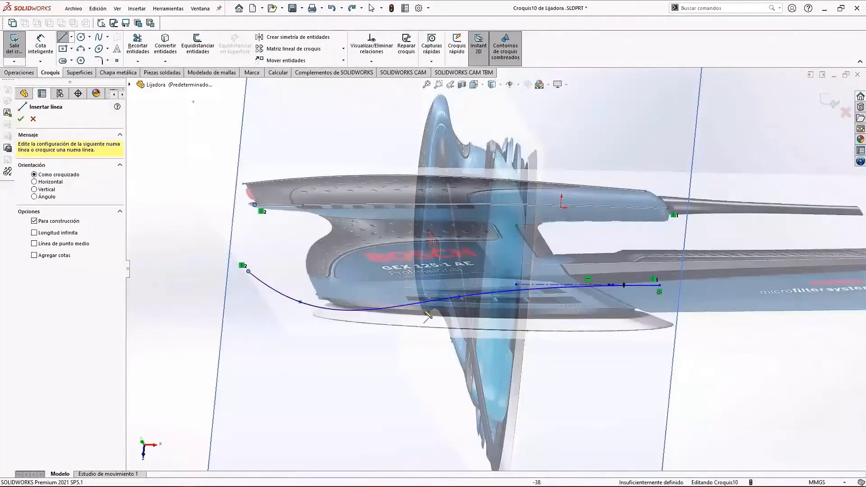
left_click(436, 207)
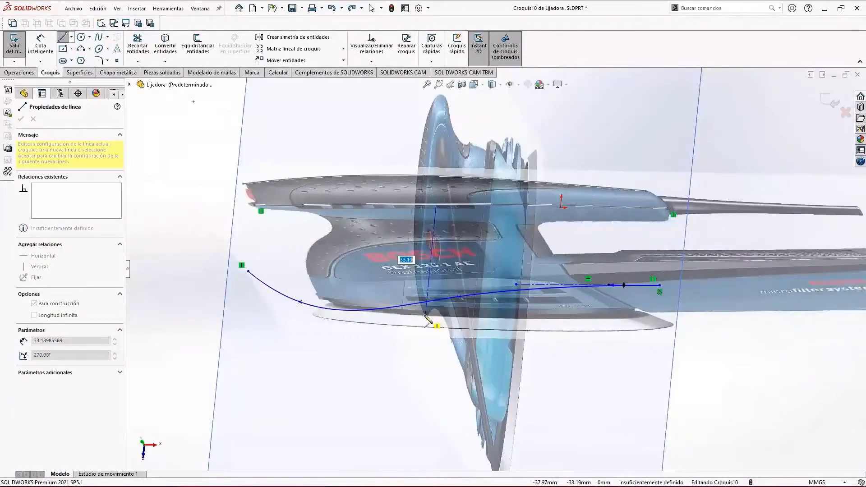
key("Escape")
Add fix relations to the vertical construction line and to its free end point below the spline.
mouse_move(426, 293)
middle_mouse_down()
mouse_move(405, 151)
mouse_move(389, 184)
mouse_move(480, 155)
middle_mouse_up()
mouse_move(493, 145)
middle_mouse_down()
mouse_move(499, 207)
mouse_move(599, 234)
mouse_move(626, 280)
middle_mouse_up()
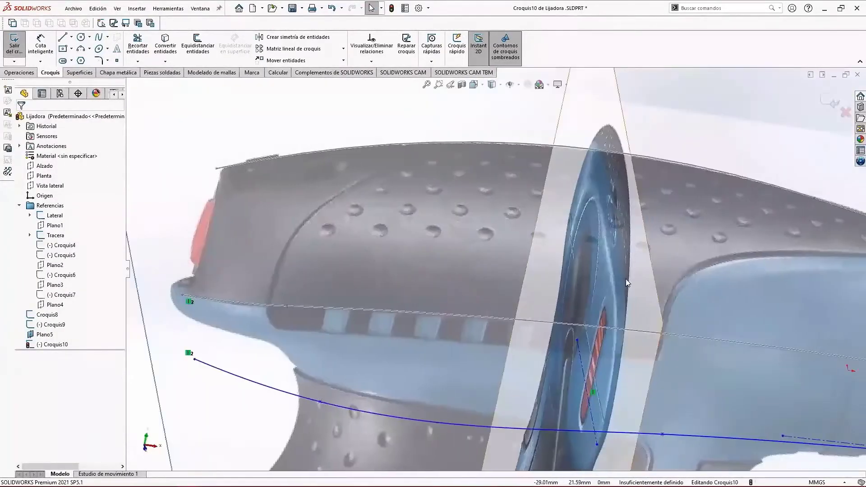
key("ctrl+8")
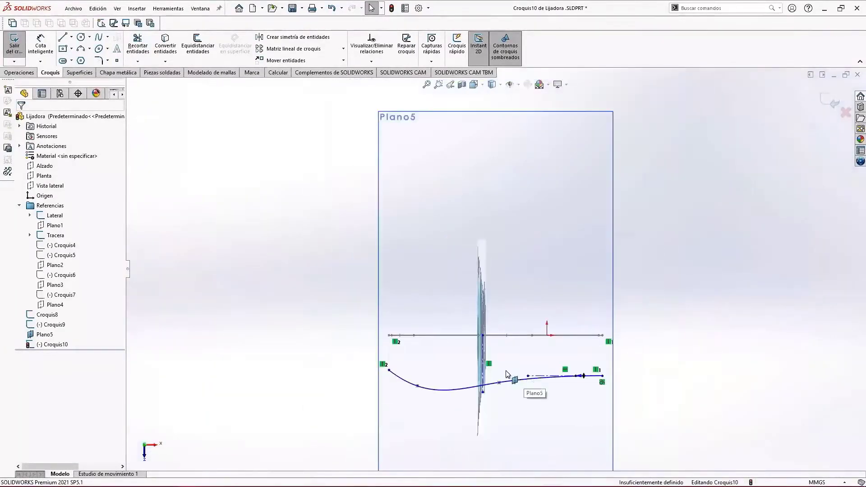
scroll(506, 374, "down", 3)
left_click(419, 338)
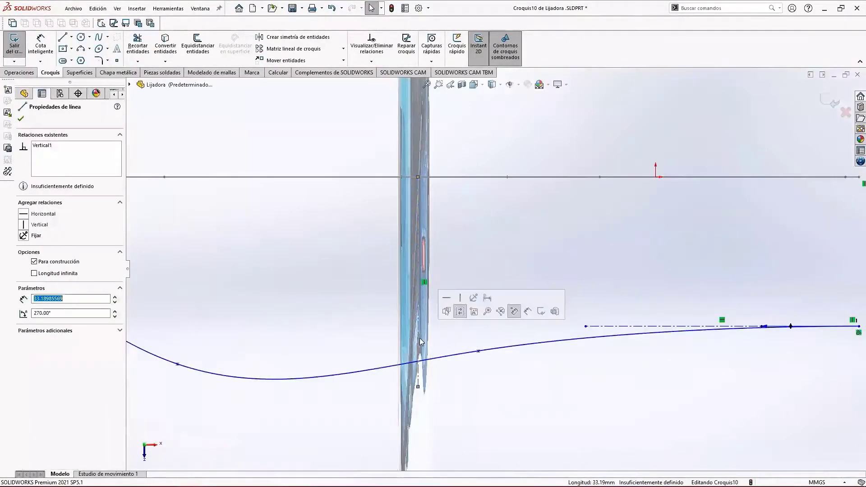
left_click(473, 297)
left_click(463, 399)
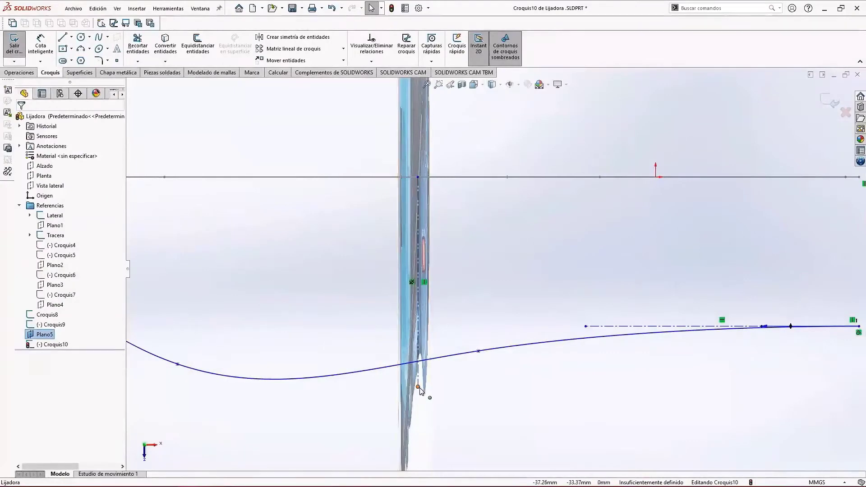
left_click(418, 387)
left_click(470, 415)
key("f")
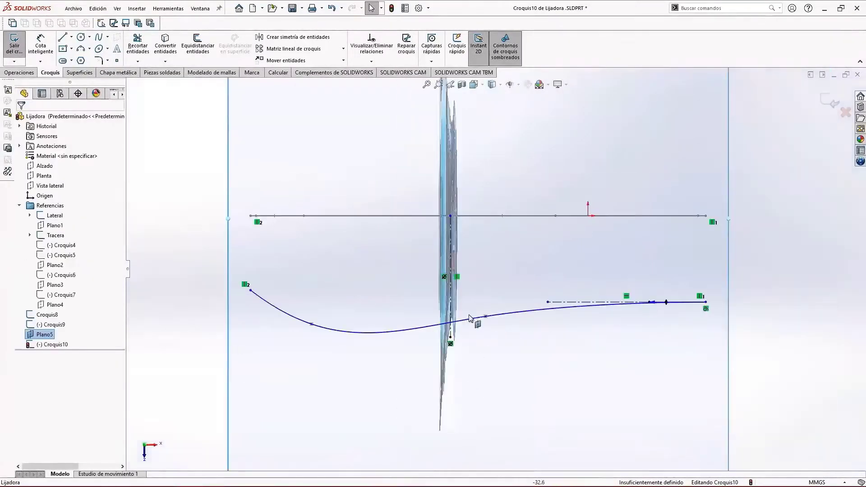
Add a coincident relation between the spline and the fixed end point of the vertical construction line.
scroll(460, 327, "down", 3)
left_click(450, 320)
left_click(443, 346, "ctrl")
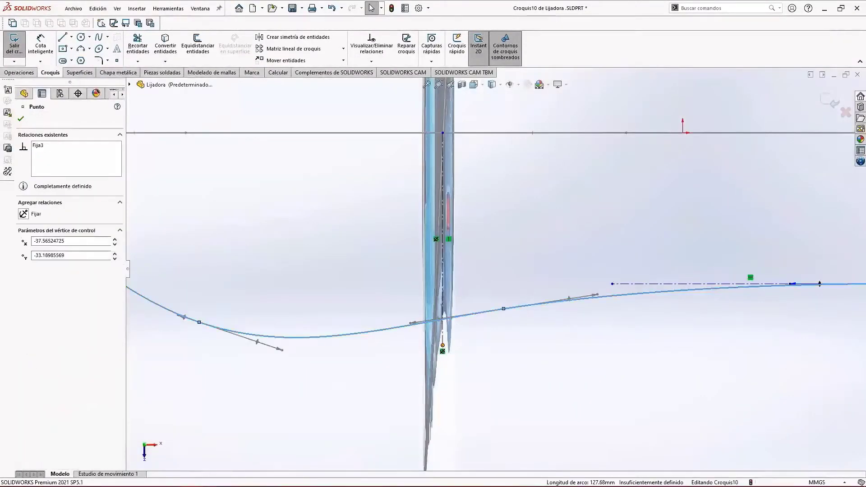
left_click(470, 306)
left_click(491, 390)
scroll(493, 391, "up", 3)
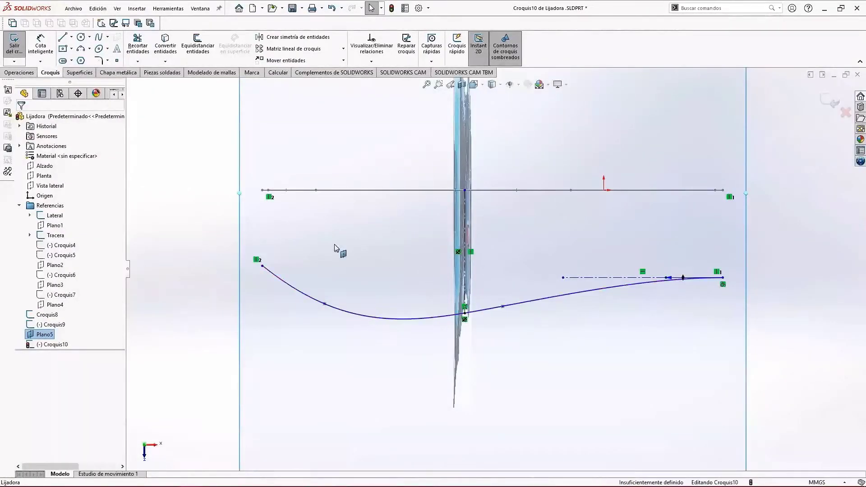
Display the curvature combs of the width spline.
right_click(382, 321)
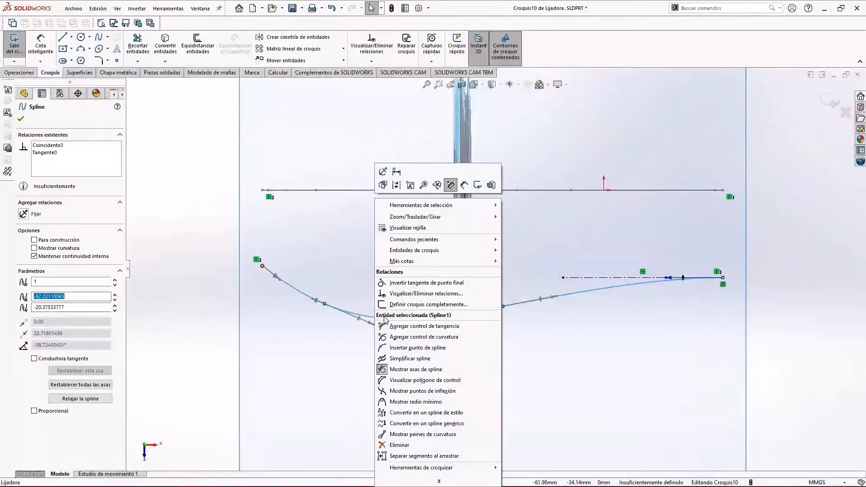
left_click(408, 435)
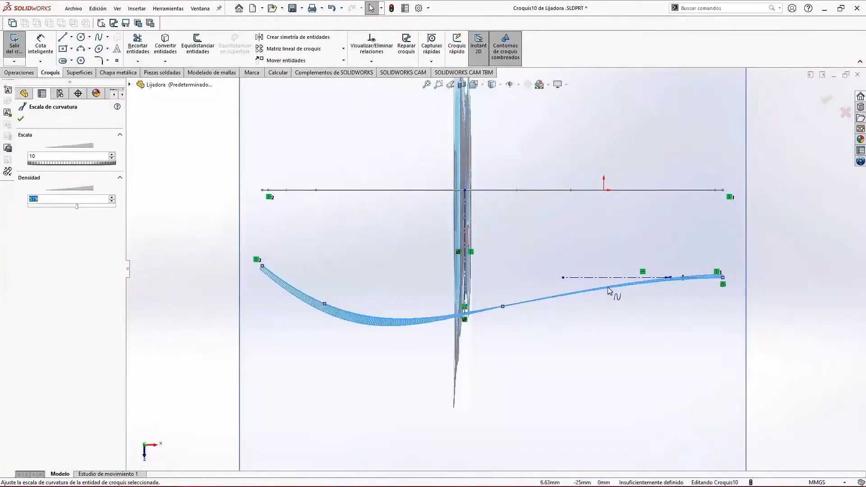
left_click(308, 349)
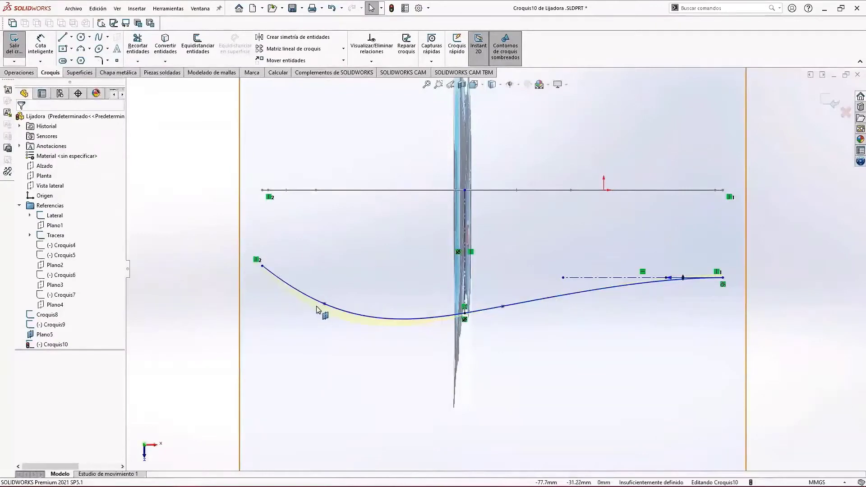
left_click(346, 317)
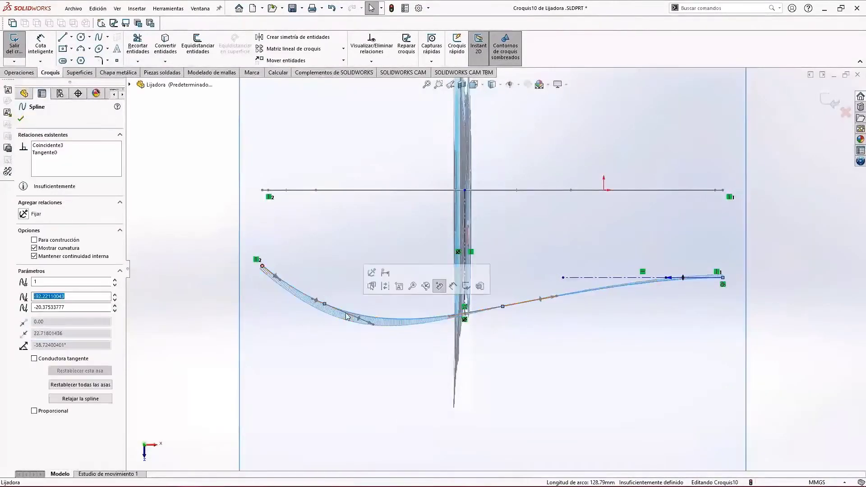
scroll(340, 310, "down", 5)
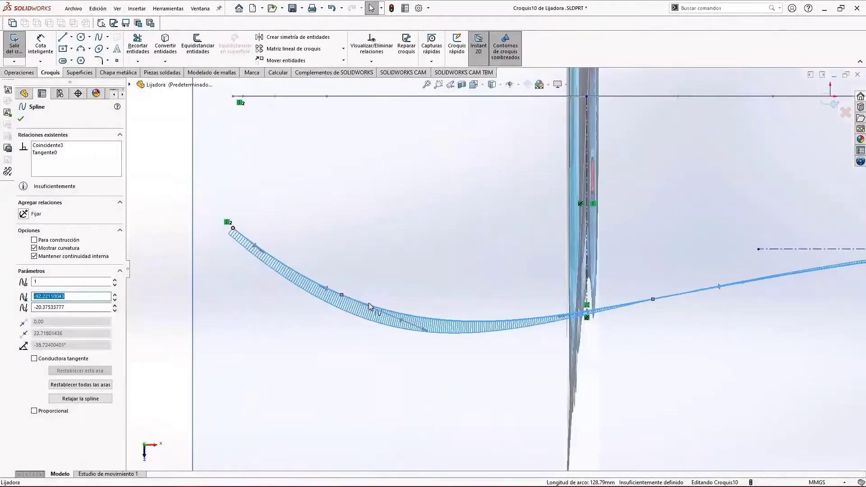
right_click(392, 323)
left_click(378, 317)
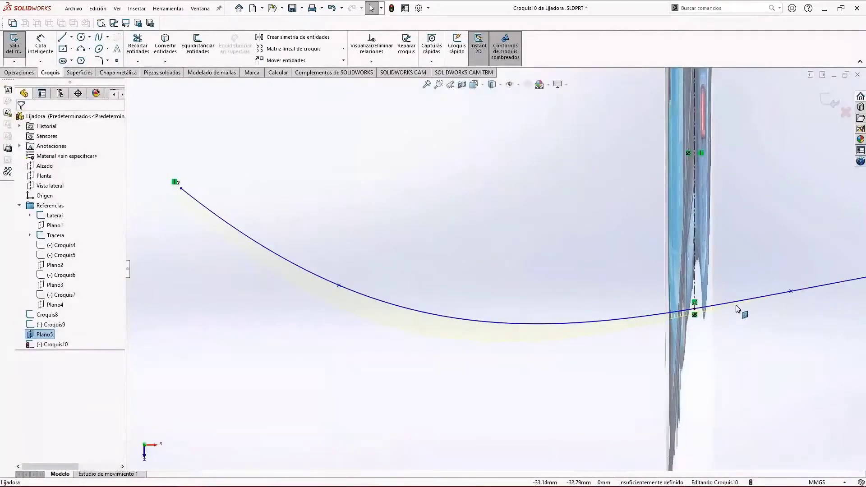
Lengthen the spline's tangent handle at the cord end along the horizontal construction line to a weight of about 102.4.
scroll(704, 325, "up", 7)
scroll(747, 292, "down", 4)
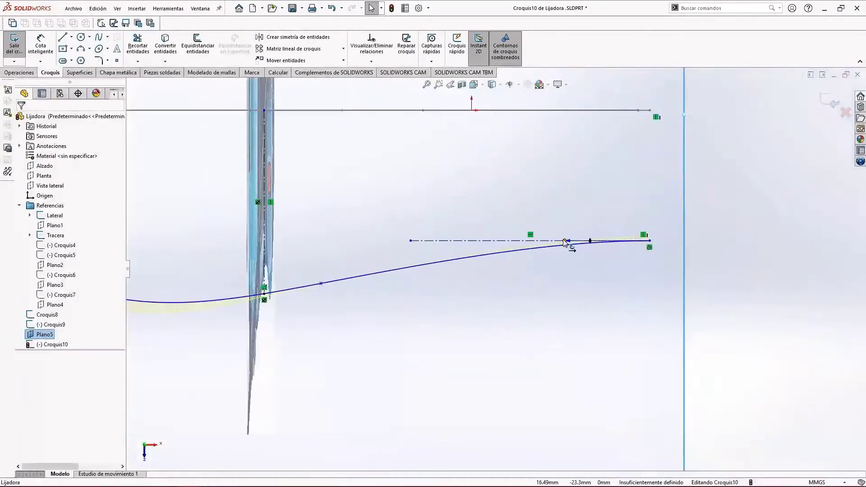
left_click_drag(572, 246, 500, 239)
scroll(510, 271, "up", 4)
scroll(341, 273, "down", 4)
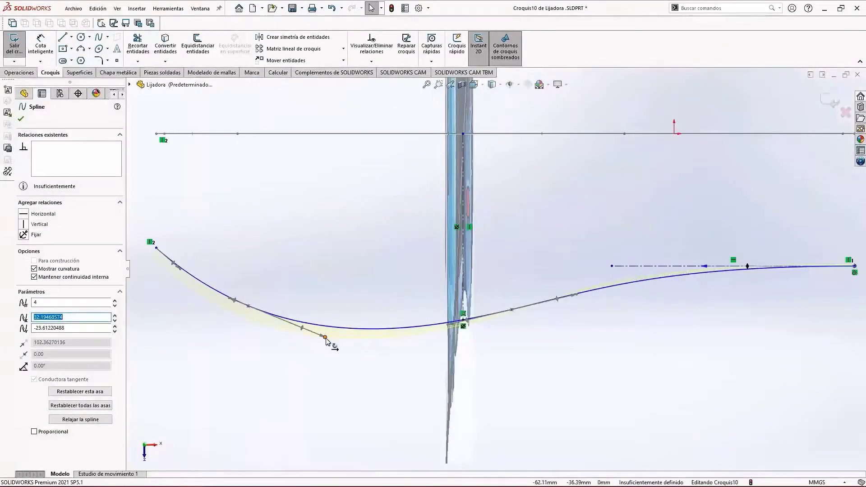
Reshape the spline at its second point by adjusting the tangent handle to a weight of about 49.5 and an angle of about -21.8°.
mouse_move(327, 340)
left_mouse_down()
mouse_move(337, 342)
mouse_move(334, 332)
mouse_move(340, 343)
mouse_move(336, 334)
left_mouse_up()
left_click(307, 359)
key("z")
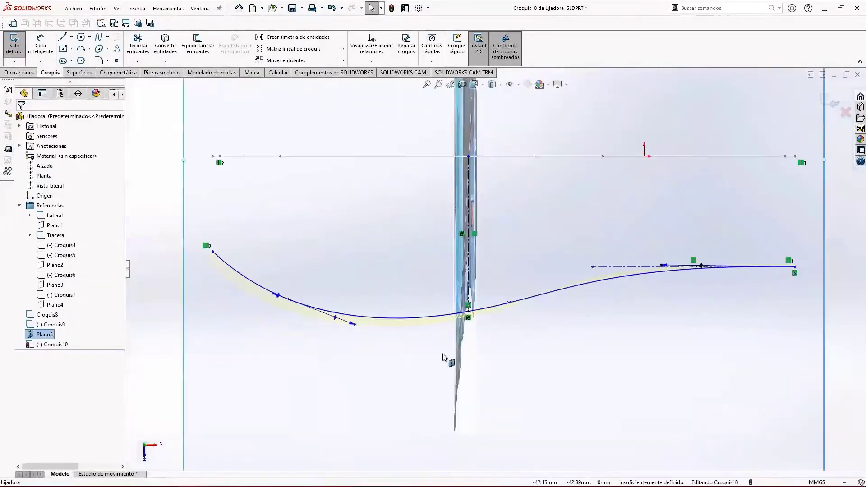
scroll(542, 332, "down", 2)
scroll(400, 333, "up", 3)
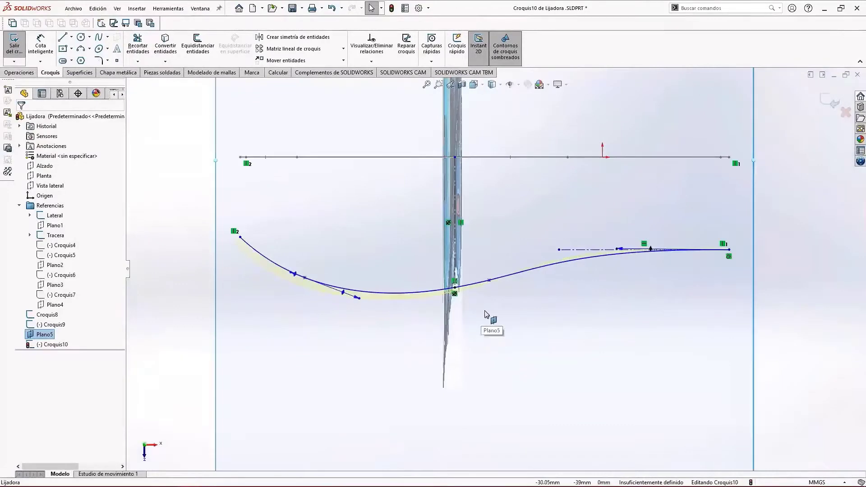
scroll(289, 282, "down", 5)
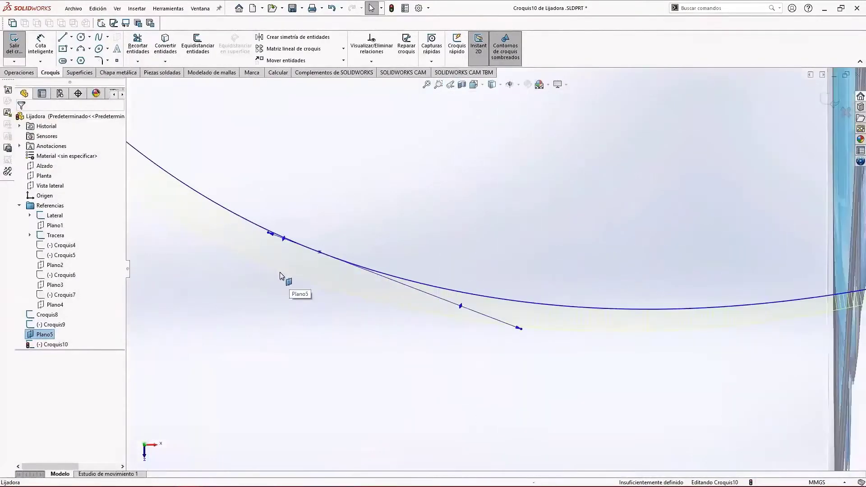
scroll(523, 330, "down", 3)
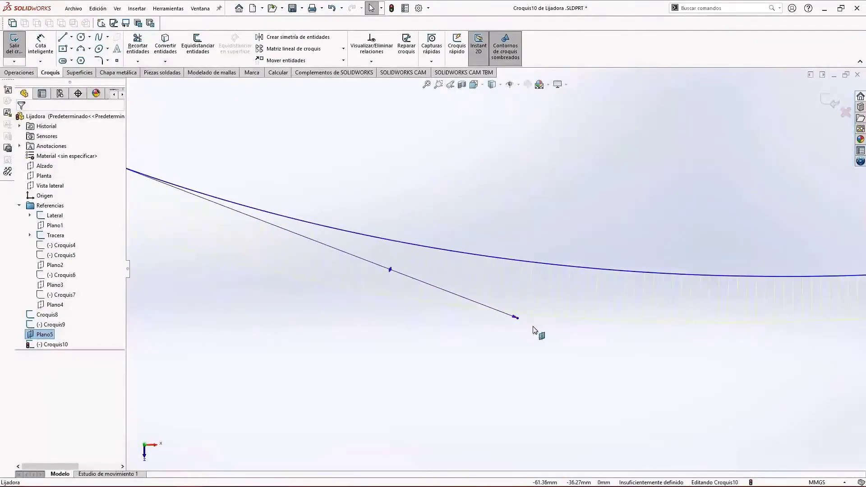
left_click_drag(519, 319, 490, 303)
scroll(484, 329, "up", 4)
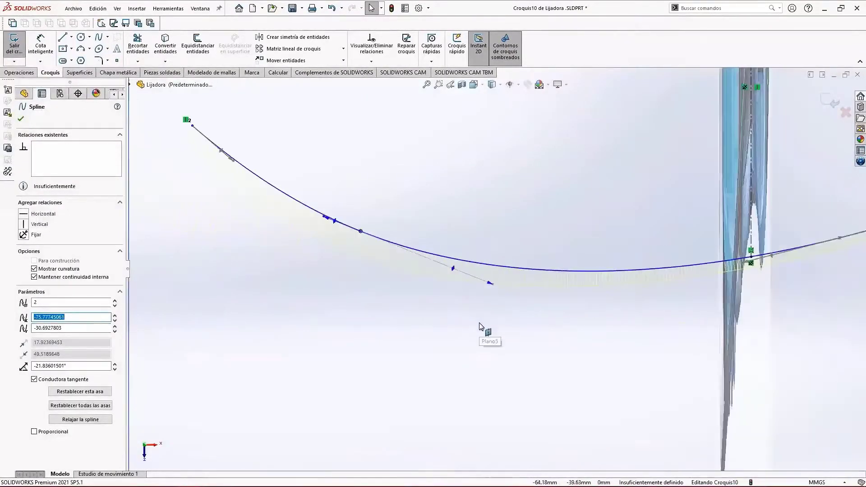
scroll(495, 268, "up", 2)
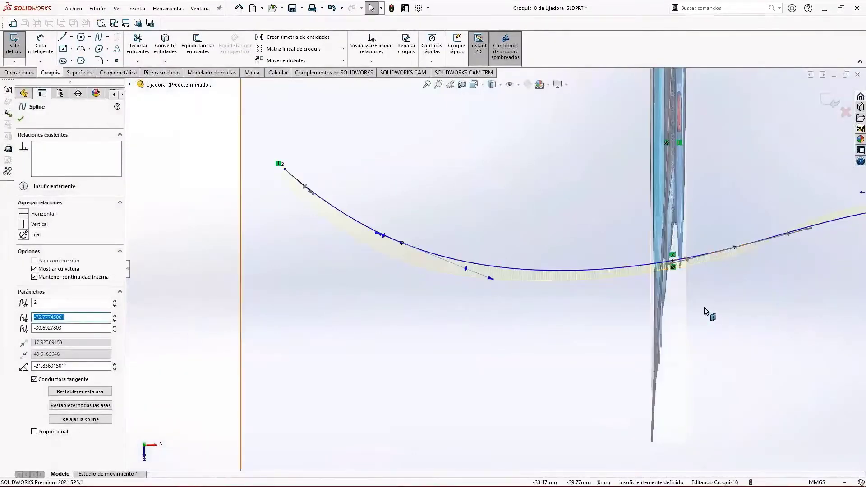
Adjust both tangent handles at the spline's third point to an angle of about 13° and exit the sketch.
scroll(736, 253, "down", 5)
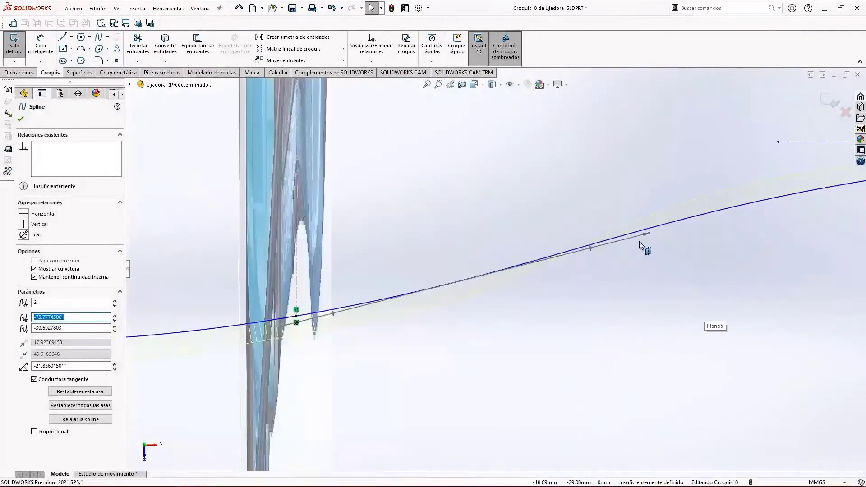
mouse_move(650, 233)
left_mouse_down()
mouse_move(658, 237)
mouse_move(650, 243)
left_mouse_up()
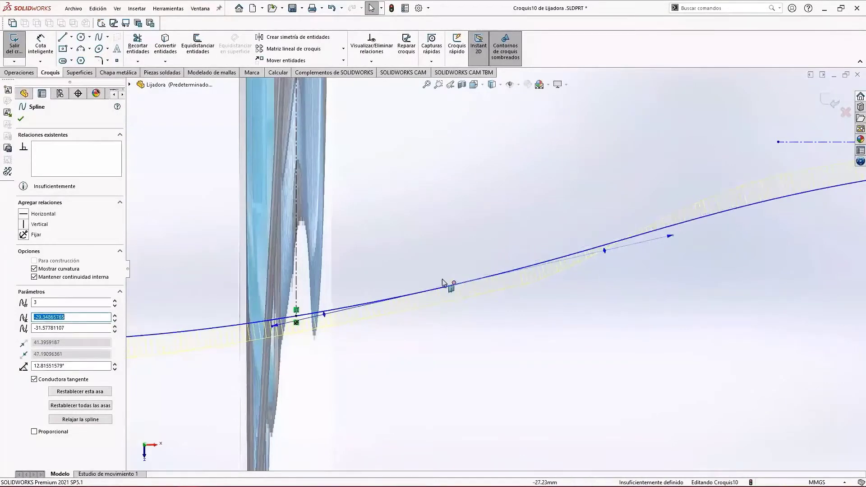
left_click_drag(274, 329, 270, 327)
left_click(534, 355)
scroll(534, 356, "up", 6)
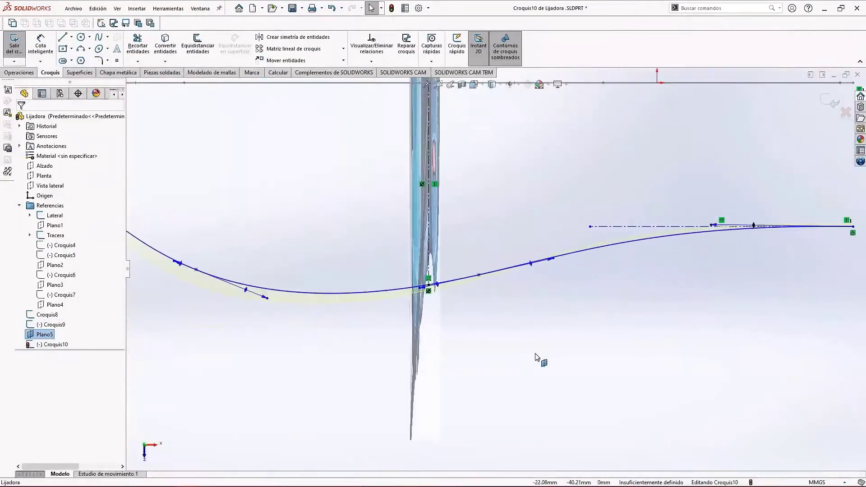
scroll(533, 357, "up", 2)
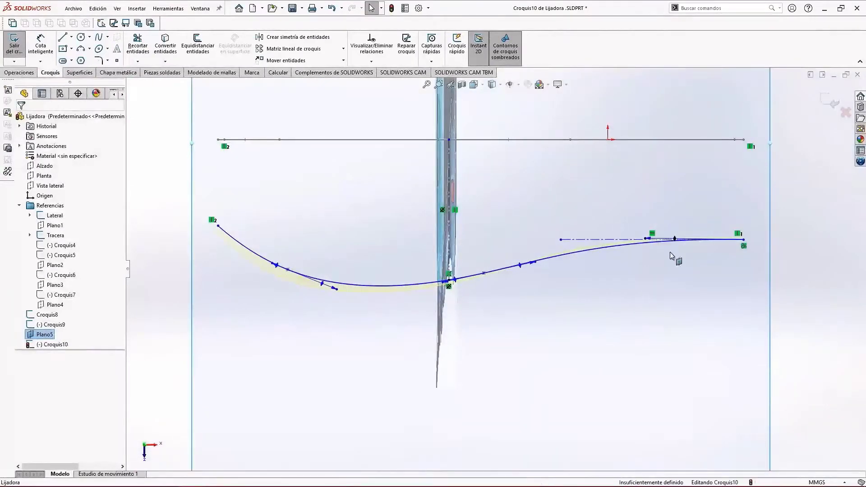
left_click(827, 107)
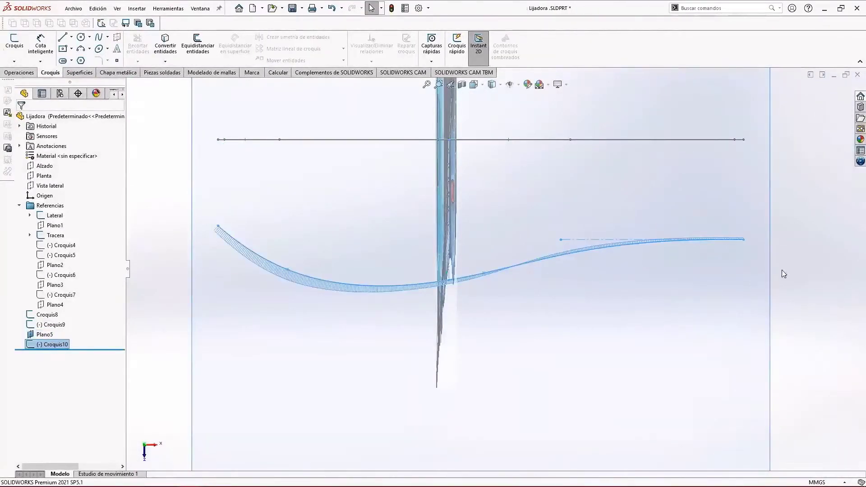
Examine the finished width curve against the side and rear reference images from several angles.
right_click(284, 278)
scroll(545, 337, "up", 2)
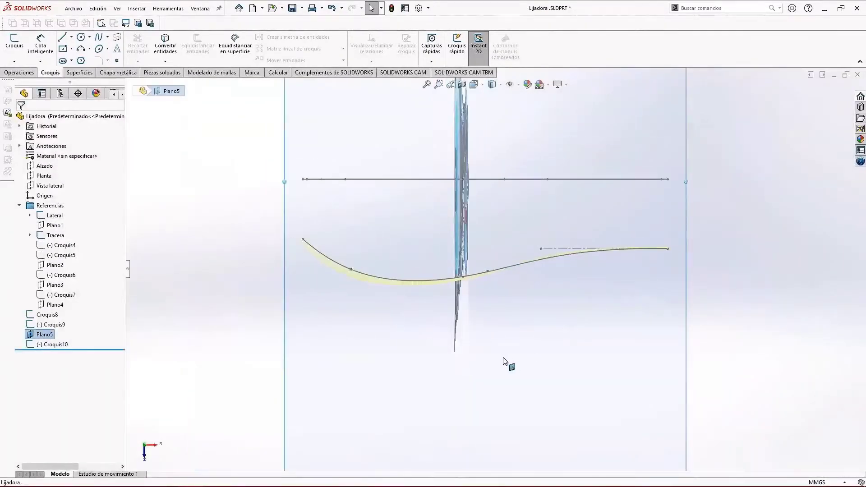
middle_click_drag(504, 362, 582, 175)
scroll(583, 176, "up", 3)
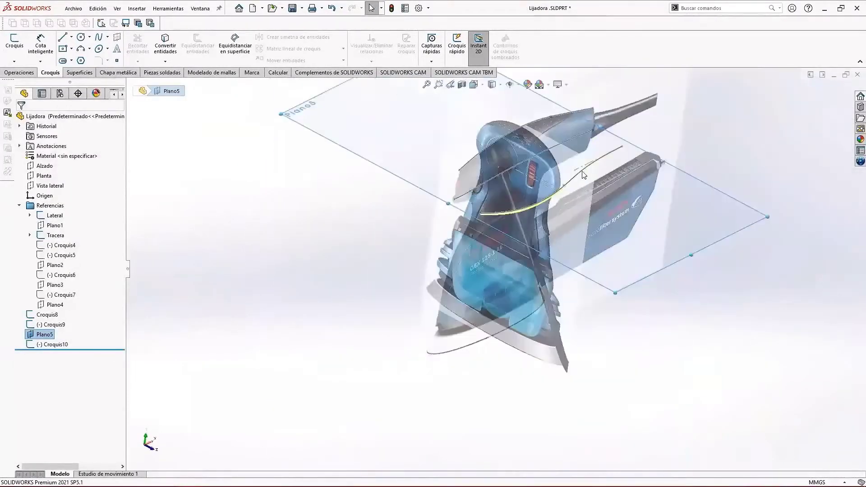
scroll(583, 175, "down", 3)
scroll(582, 176, "up", 1)
mouse_move(522, 232)
middle_mouse_down()
mouse_move(529, 198)
mouse_move(499, 156)
mouse_move(479, 151)
middle_mouse_up()
scroll(500, 154, "up", 1)
scroll(479, 151, "down", 3)
middle_click_drag(486, 282, 465, 271)
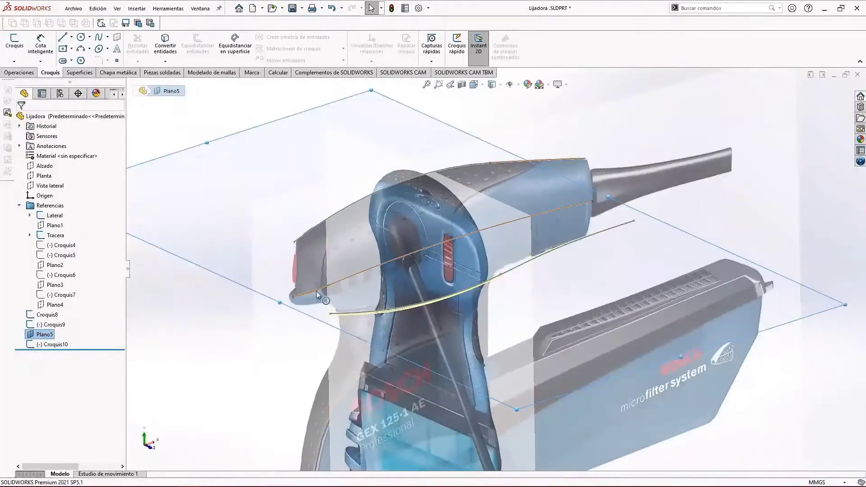
middle_click_drag(466, 299, 257, 211)
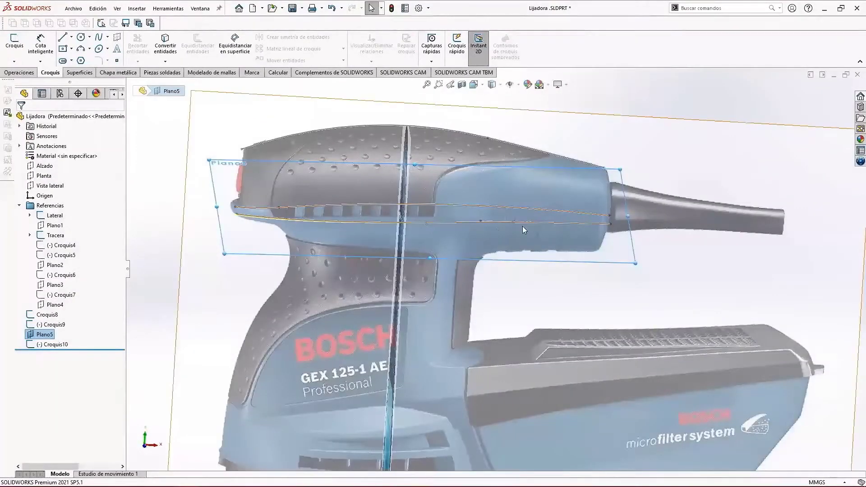
Create a projected curve with the sketch-on-sketch type from Croquis9 and Croquis10.
left_click(19, 73)
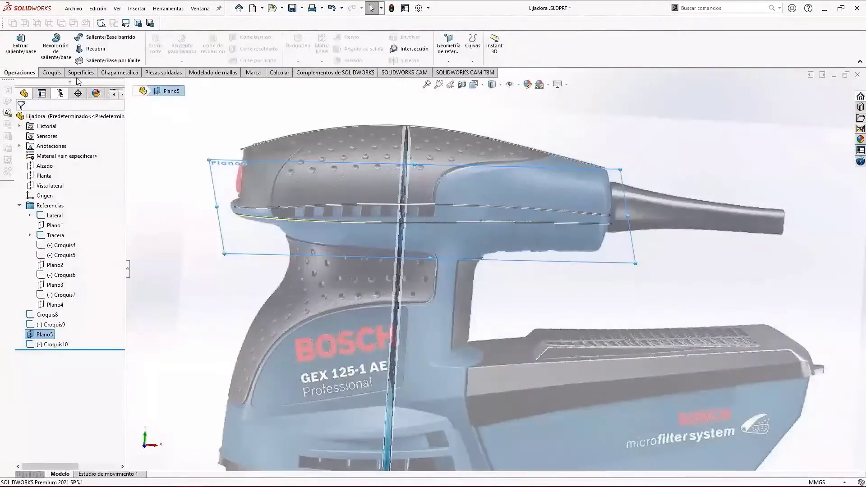
left_click(476, 47)
left_click(489, 73)
middle_click_drag(586, 176, 569, 158)
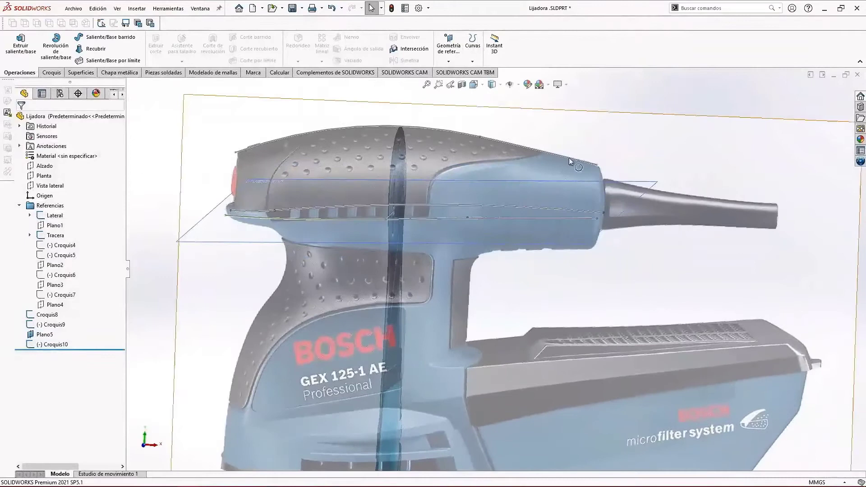
left_click(478, 47)
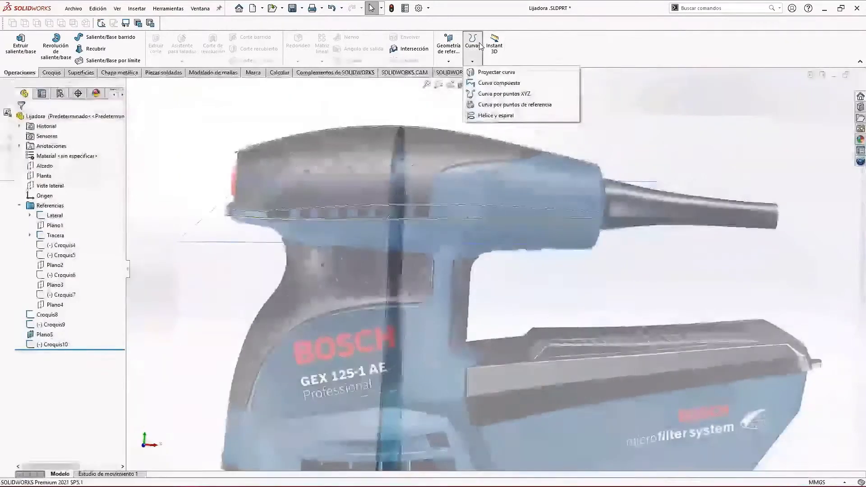
left_click(484, 75)
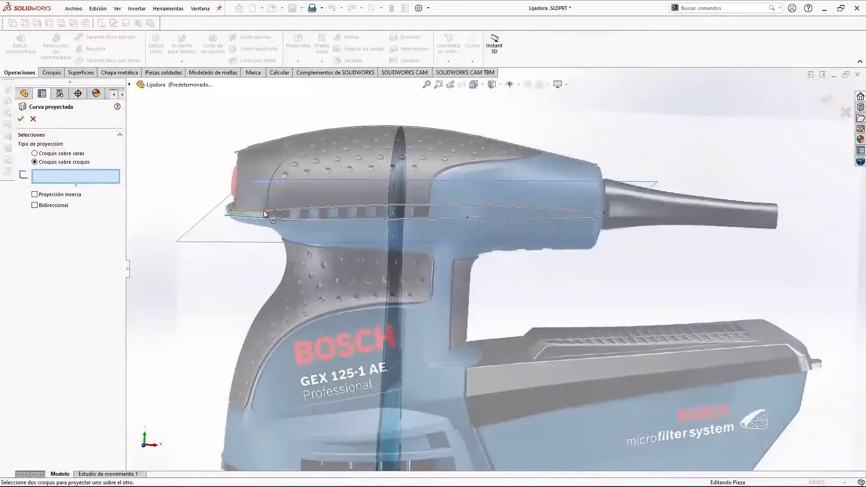
left_click(297, 218)
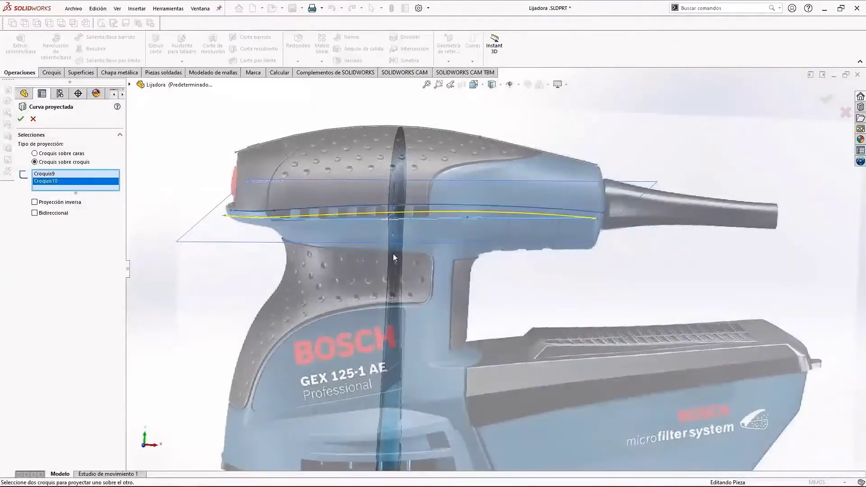
left_click(21, 120)
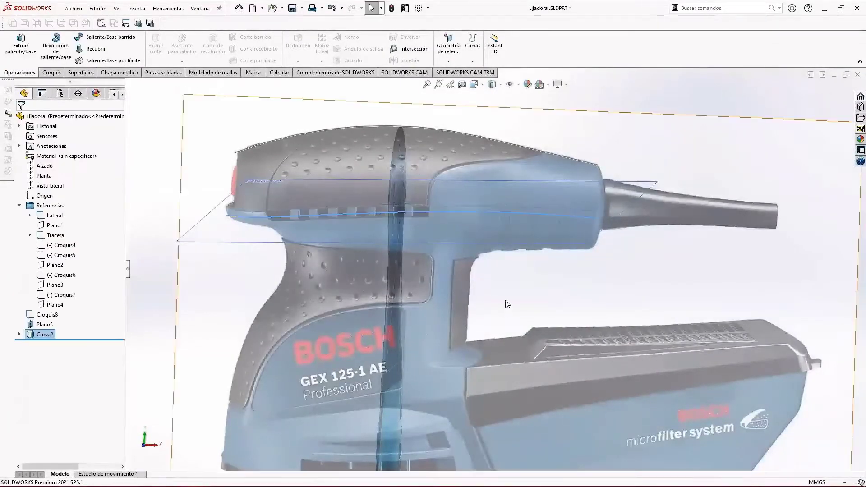
Examine the projected curve against the side and rear reference images, including in the front view.
middle_click_drag(499, 300, 564, 316)
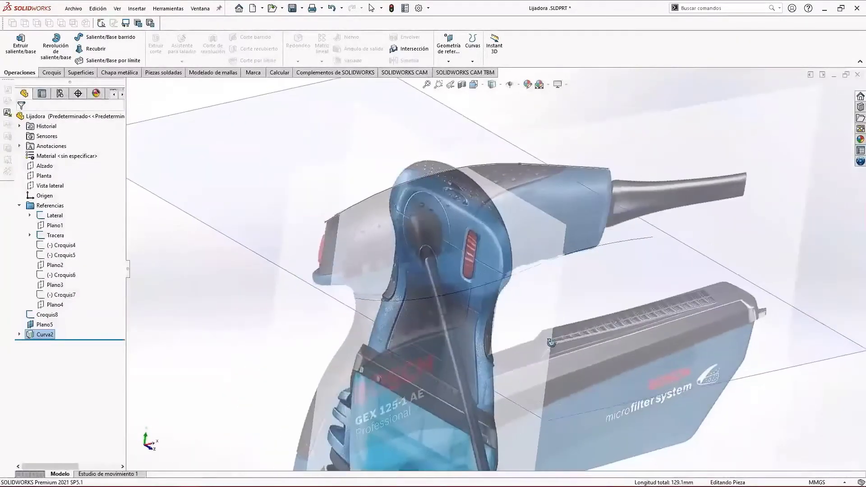
left_click(448, 293)
scroll(449, 293, "up", 3)
middle_click_drag(435, 335, 494, 321)
scroll(478, 244, "down", 3)
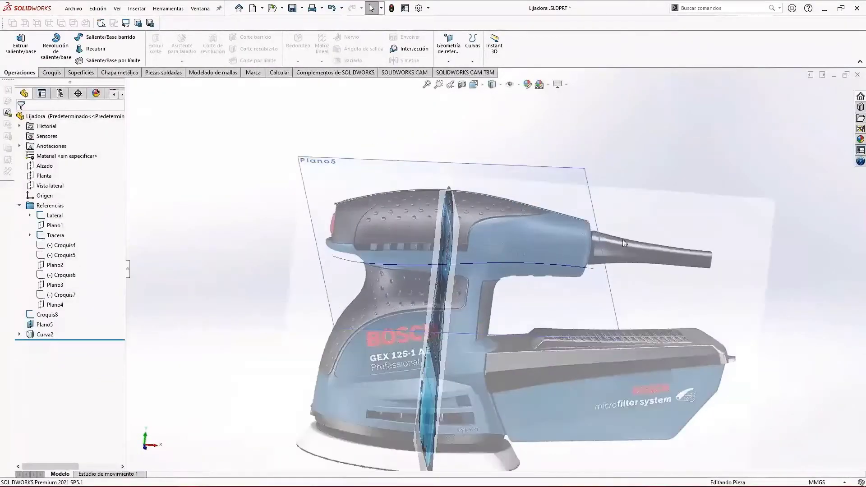
key("ctrl+1")
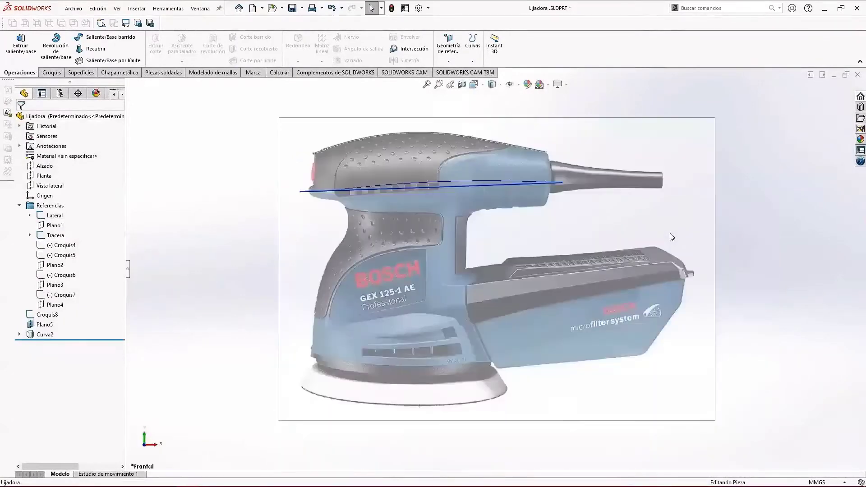
scroll(392, 177, "down", 3)
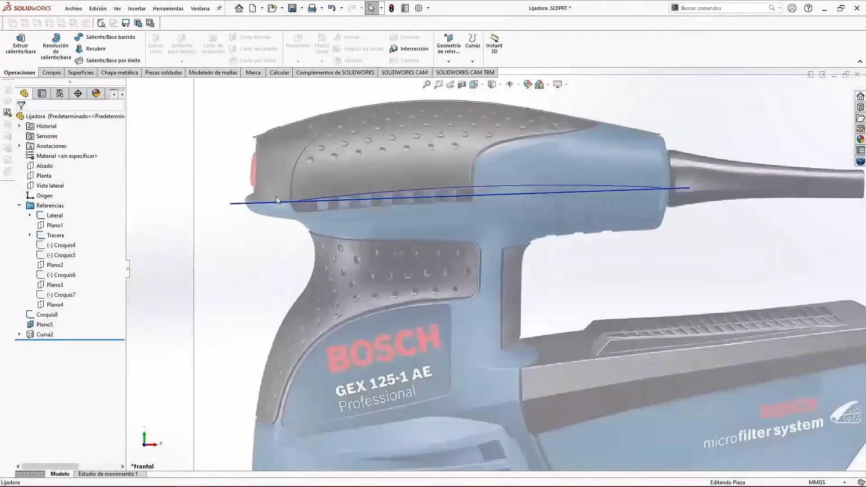
left_click(478, 195)
left_click(533, 166)
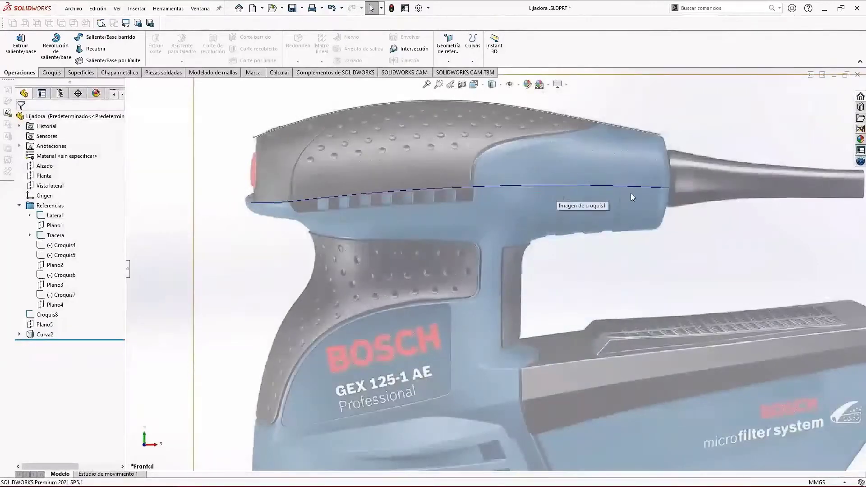
scroll(562, 236, "up", 3)
mouse_move(422, 221)
middle_mouse_down()
mouse_move(553, 209)
mouse_move(414, 215)
middle_mouse_up()
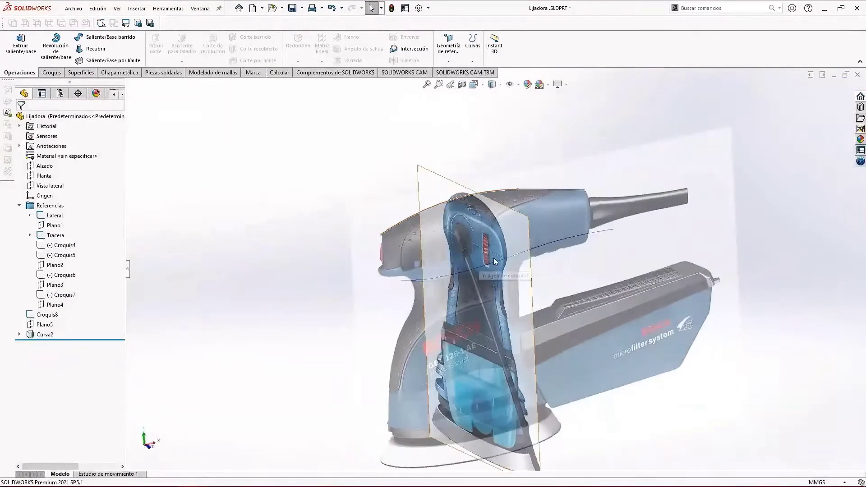
scroll(554, 195, "down", 1)
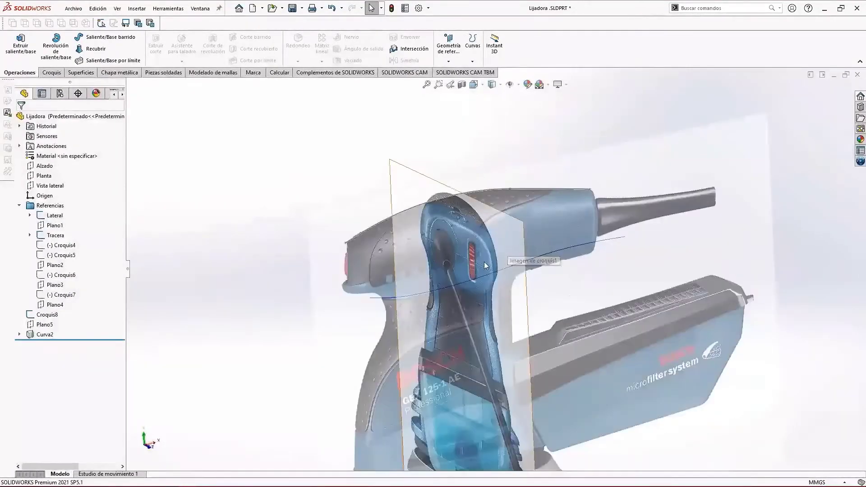
Start a new sketch on Plano1 over the rear reference image.
left_click(54, 226)
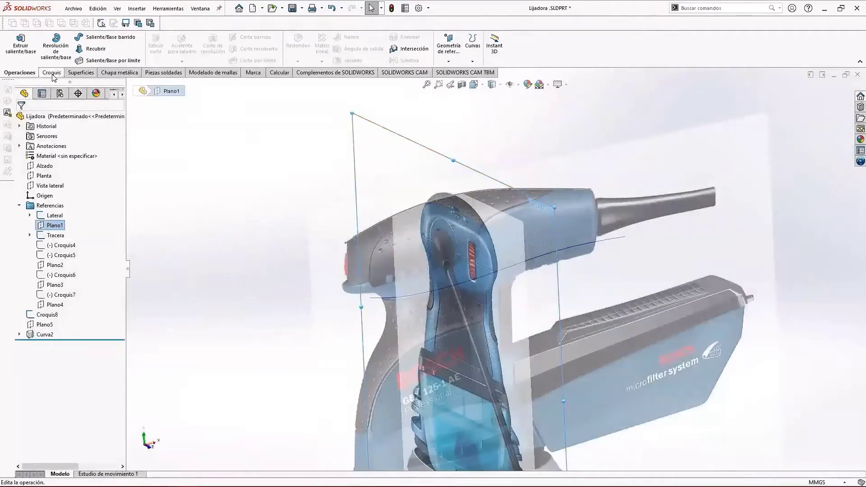
left_click(52, 73)
left_click(14, 43)
scroll(509, 151, "down", 3)
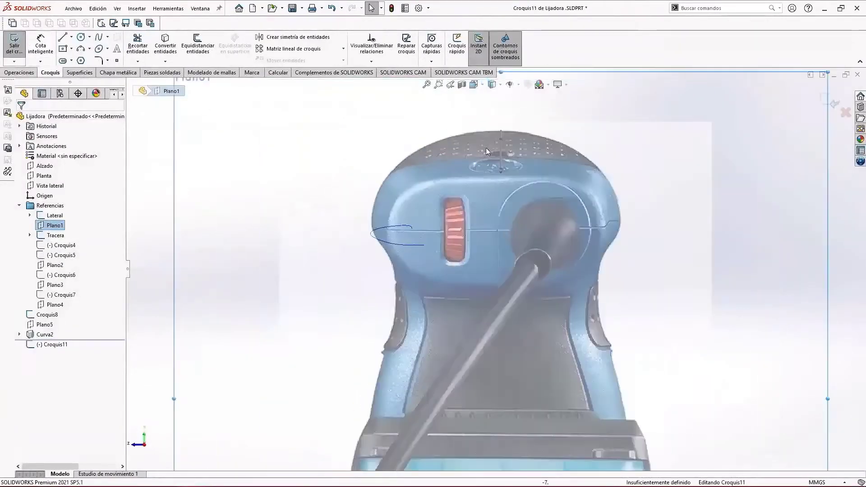
left_click(83, 48)
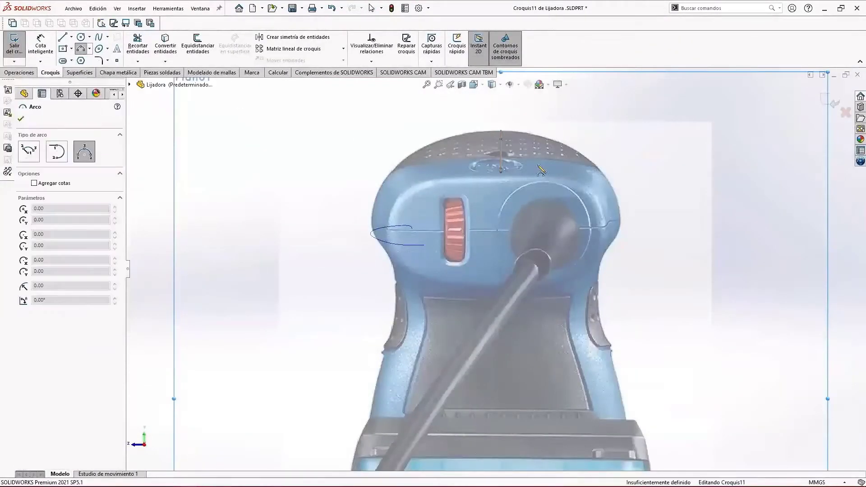
scroll(492, 133, "down", 2)
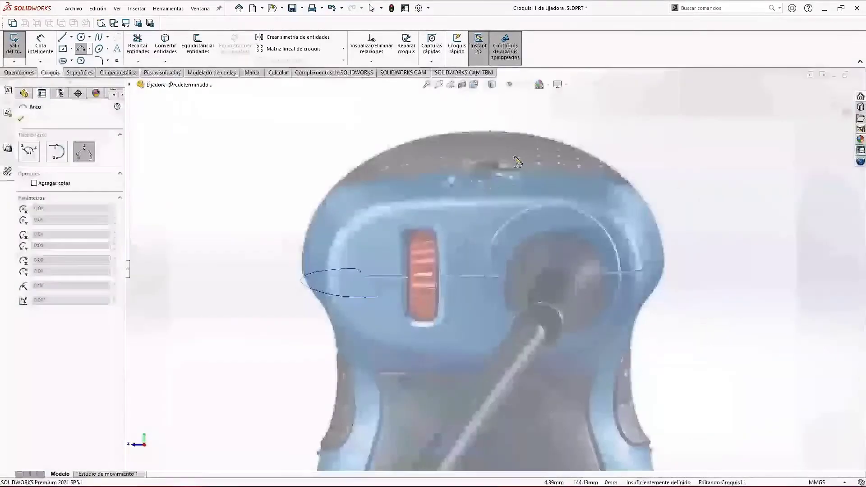
left_click(491, 132)
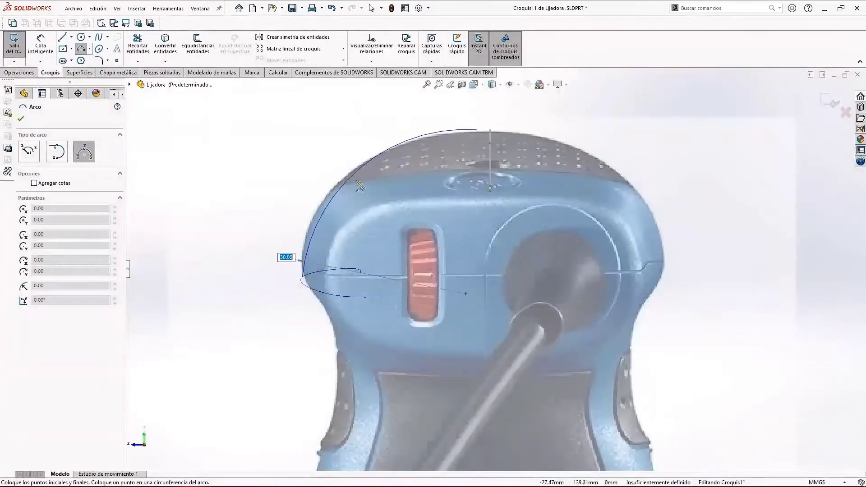
key("Escape")
Trace half of the upper housing's rear outline with a top arc of about 36.6 mm radius and a connected tangent side arc.
left_click(81, 49)
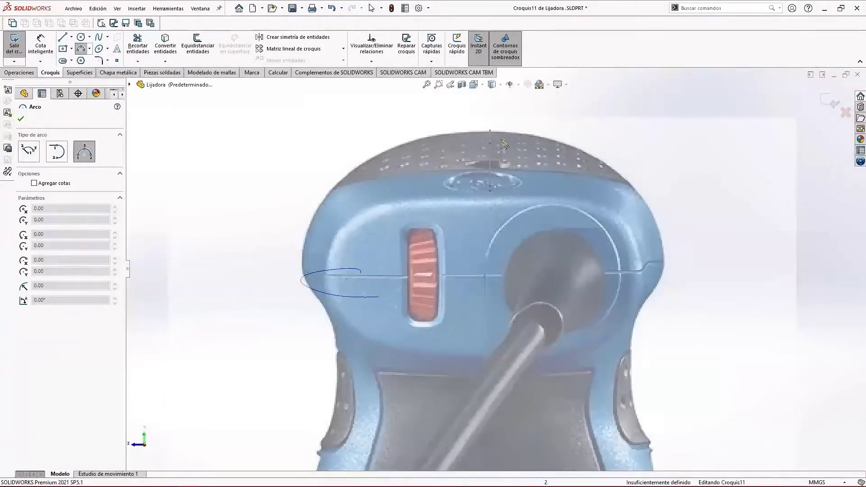
left_click(487, 132)
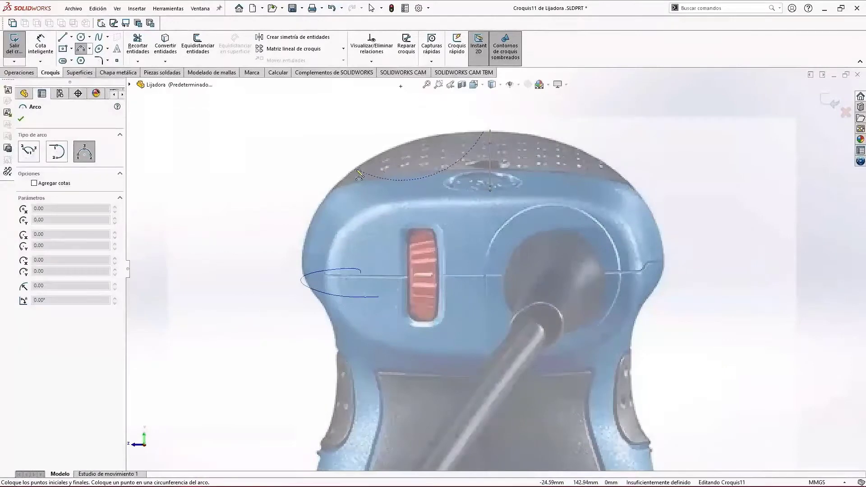
left_click(357, 170)
left_click(403, 146)
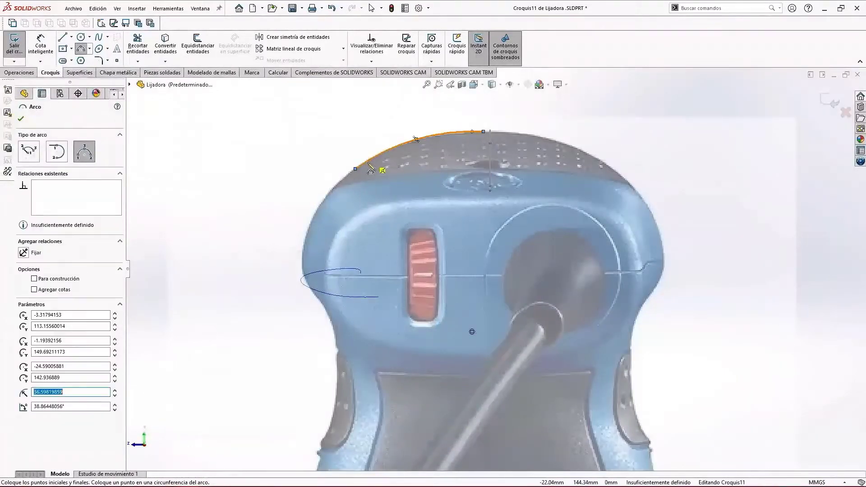
left_click(356, 169)
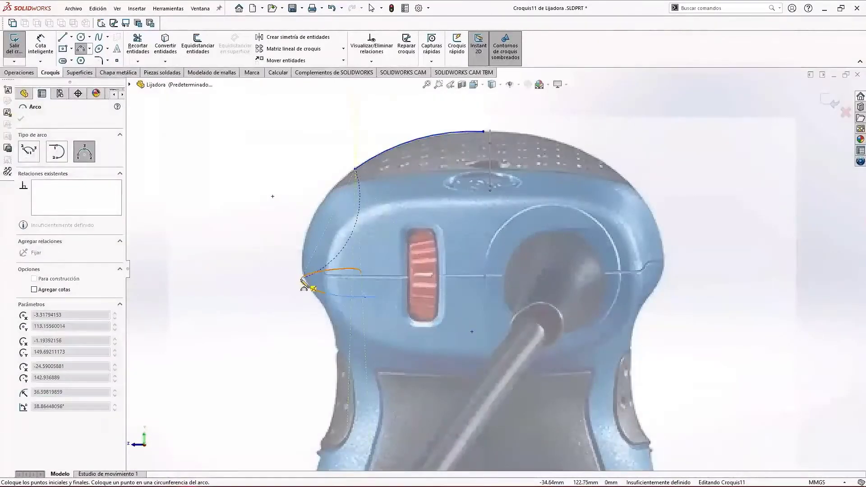
left_click(319, 236)
key("Escape")
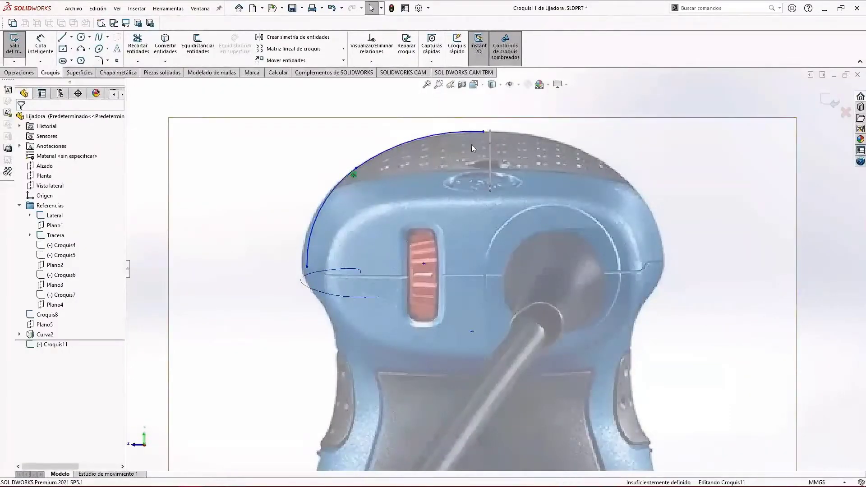
Add a pierce relation between the top arc's upper endpoint and the housing profile arc of Croquis8.
scroll(491, 194, "down", 5)
left_click(482, 170)
middle_click_drag(505, 183, 518, 193)
left_click(435, 144, "ctrl")
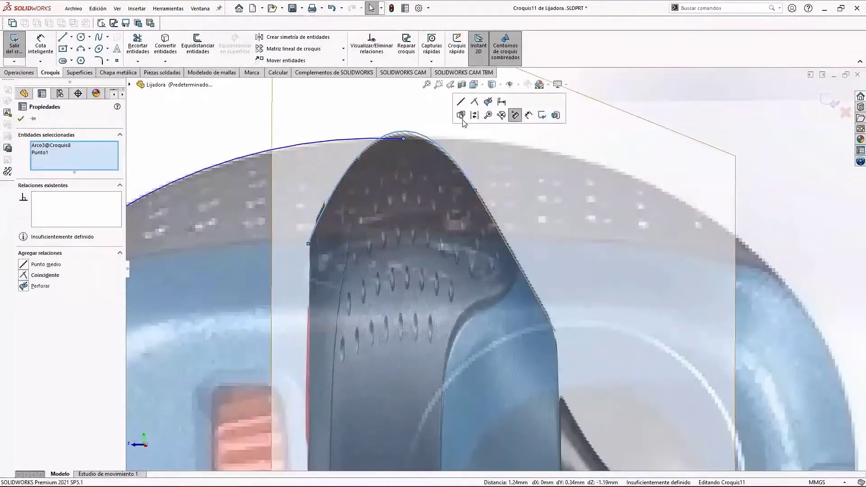
left_click(488, 102)
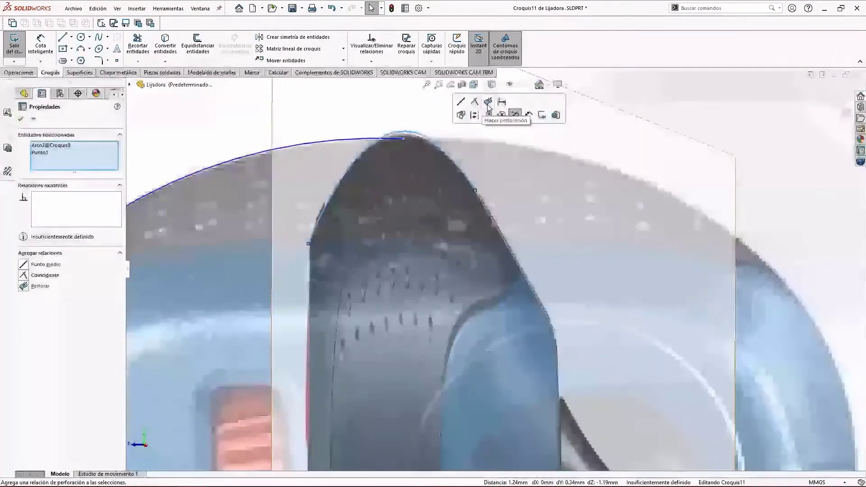
left_click(227, 138)
Try to pierce the side arc's lower endpoint onto the projected curve, picking the curve near its outer bend.
scroll(230, 139, "up", 2)
scroll(305, 357, "down", 1)
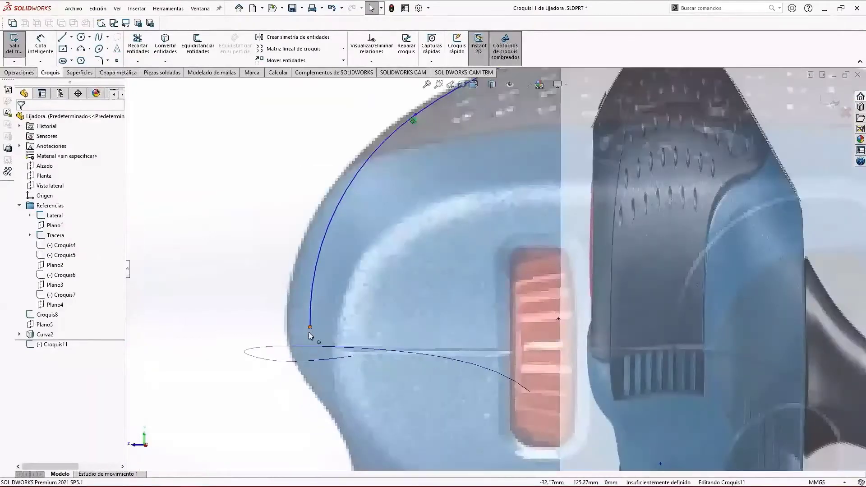
left_click(310, 328)
left_click(286, 360, "ctrl")
left_click(357, 333)
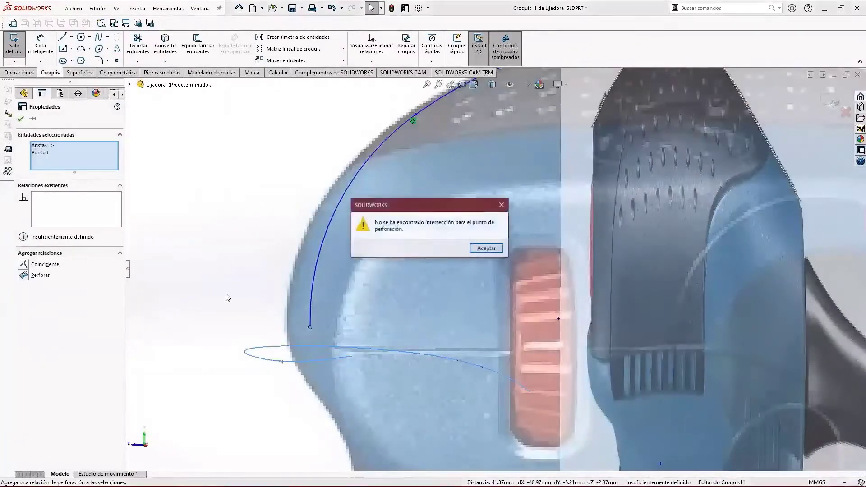
left_click(478, 250)
scroll(378, 317, "up", 3)
left_click(315, 291)
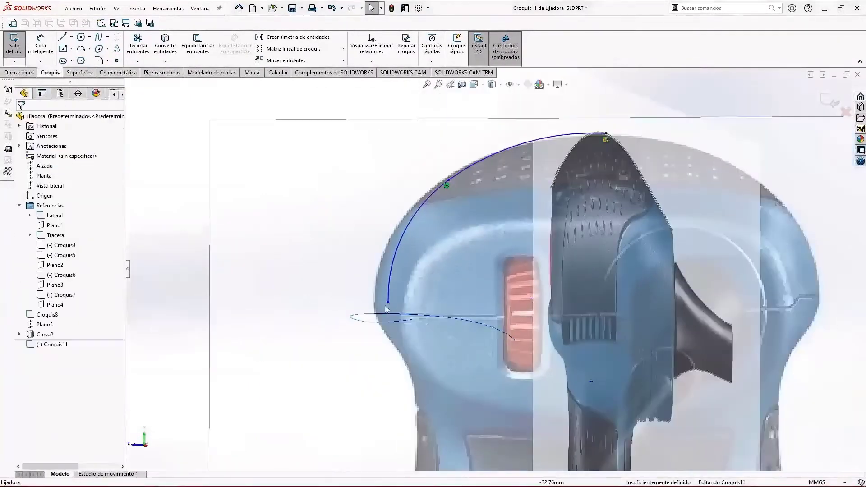
Add a pierce relation between the side arc's lower endpoint and the projected curve.
left_click(387, 303)
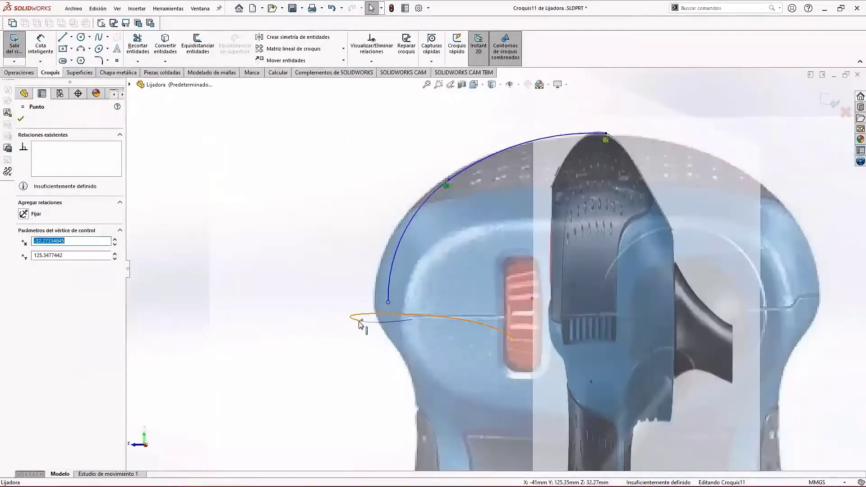
left_click(360, 321, "ctrl")
left_click(440, 296)
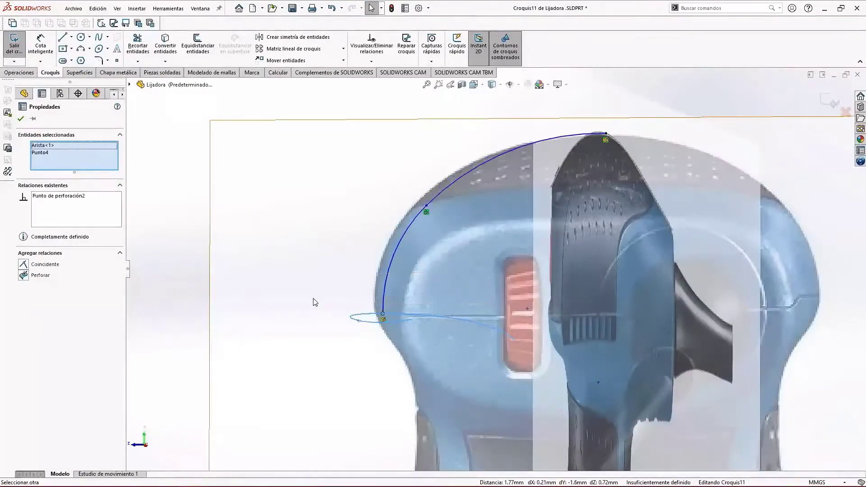
key("Escape")
Reposition the junction between the top and side arcs near the reference outline, giving the side arc a radius of about 24.84 mm.
middle_click_drag(456, 329, 517, 332)
mouse_move(385, 268)
middle_mouse_down()
mouse_move(451, 257)
mouse_move(397, 243)
middle_mouse_up()
scroll(398, 243, "down", 4)
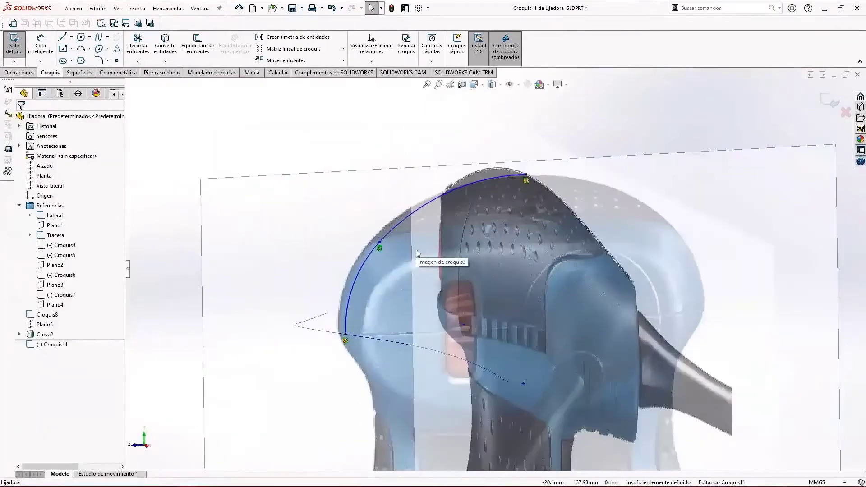
key("ctrl+8")
scroll(445, 192, "down", 5)
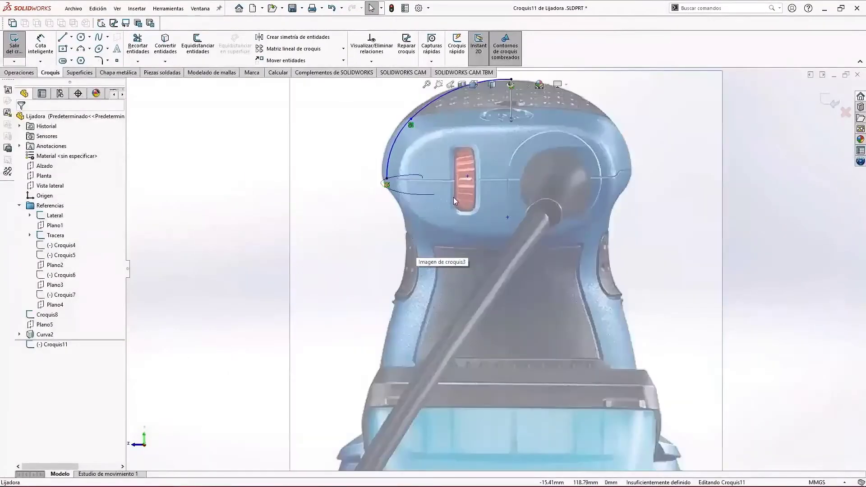
scroll(524, 243, "down", 2)
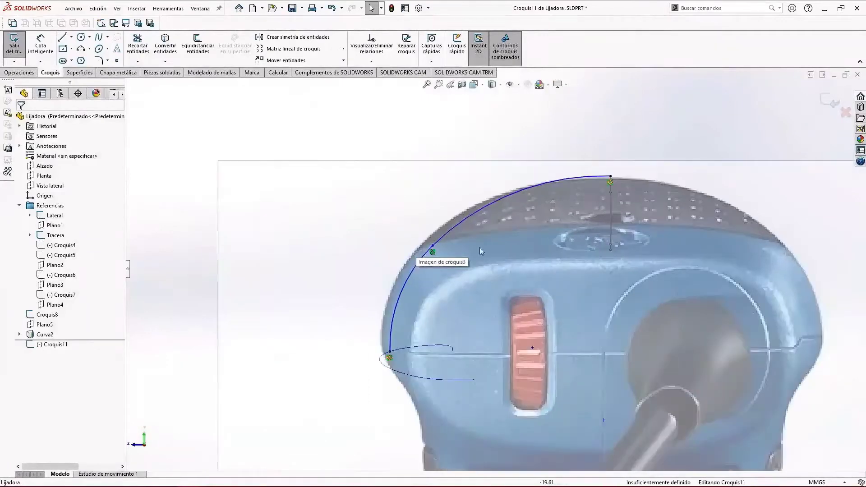
left_click(431, 251)
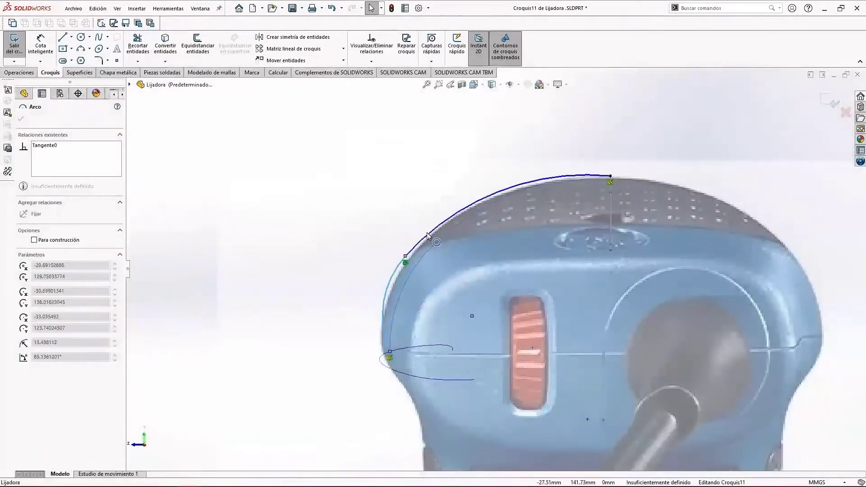
left_click_drag(429, 235, 432, 237)
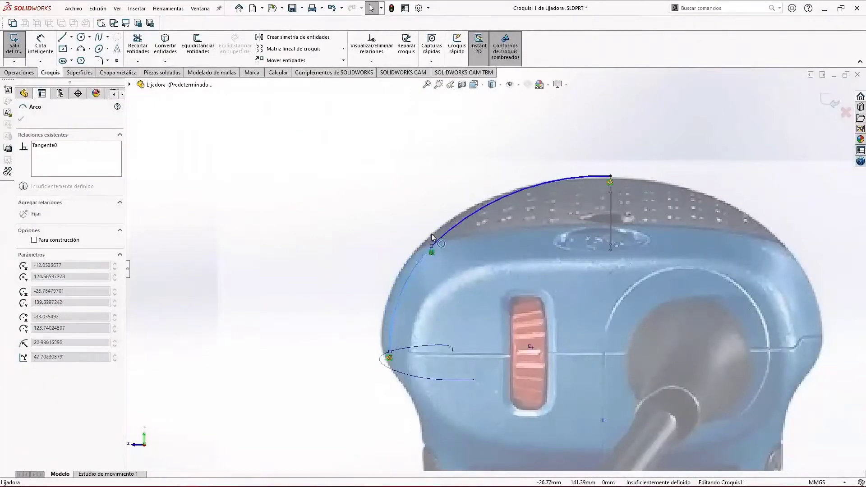
left_click_drag(432, 236, 433, 236)
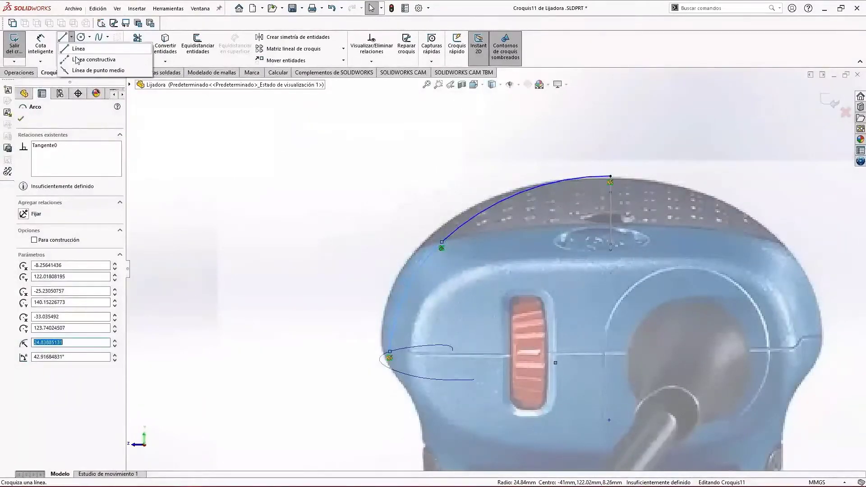
Draw a construction line about 30.7 mm long outward from the top arc's upper endpoint and make it horizontal.
left_click(77, 60)
left_click(611, 177)
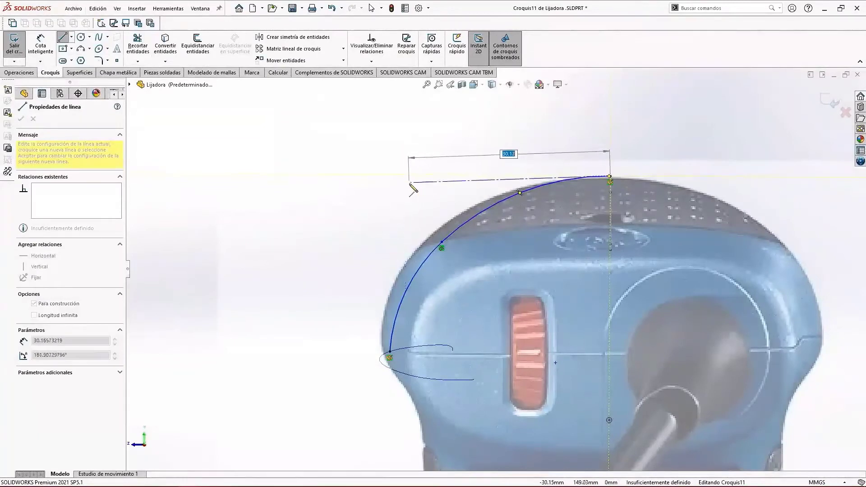
left_click(406, 184)
key("Escape")
left_click(472, 186)
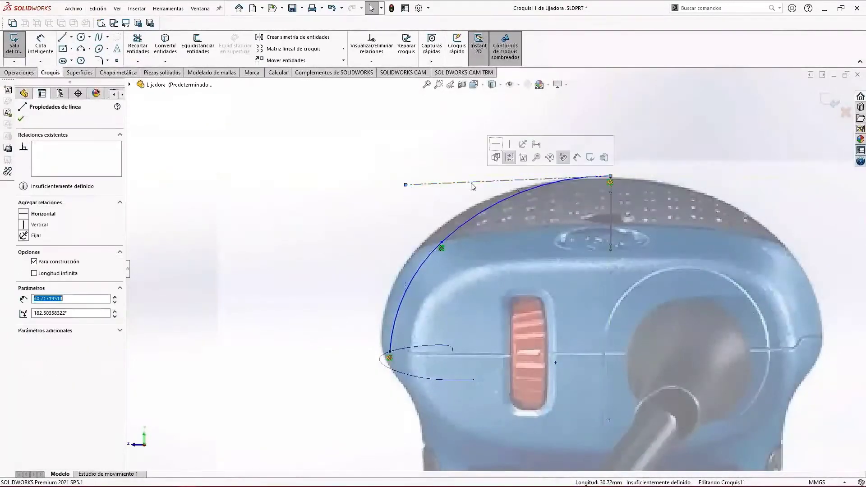
left_click(502, 146)
left_click(555, 188)
Add a tangent relation between the top arc and the horizontal construction line.
left_click(519, 177)
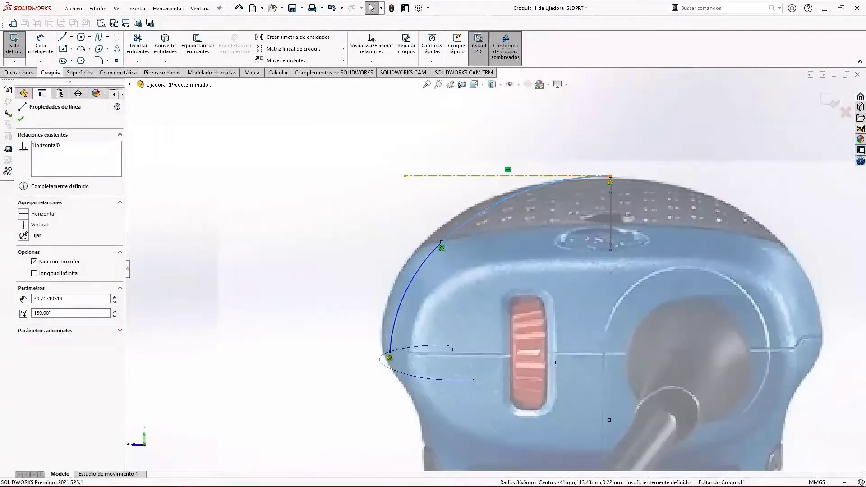
left_click(522, 183, "ctrl")
left_click(545, 137)
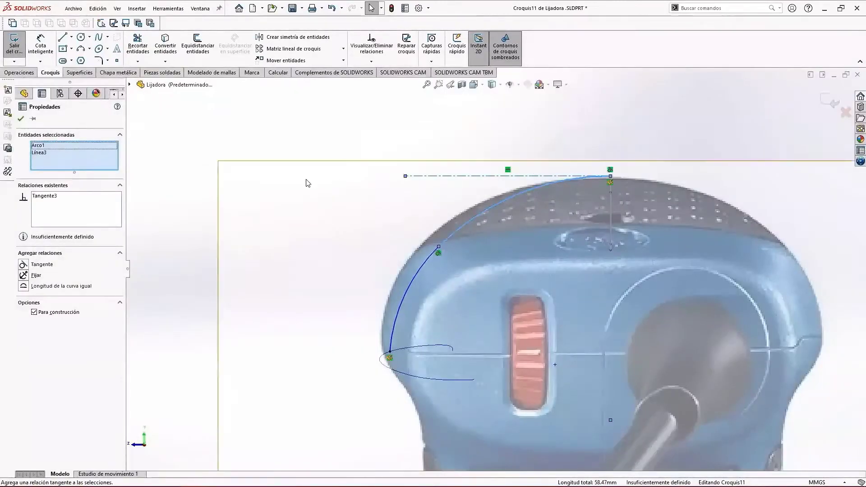
left_click(222, 182)
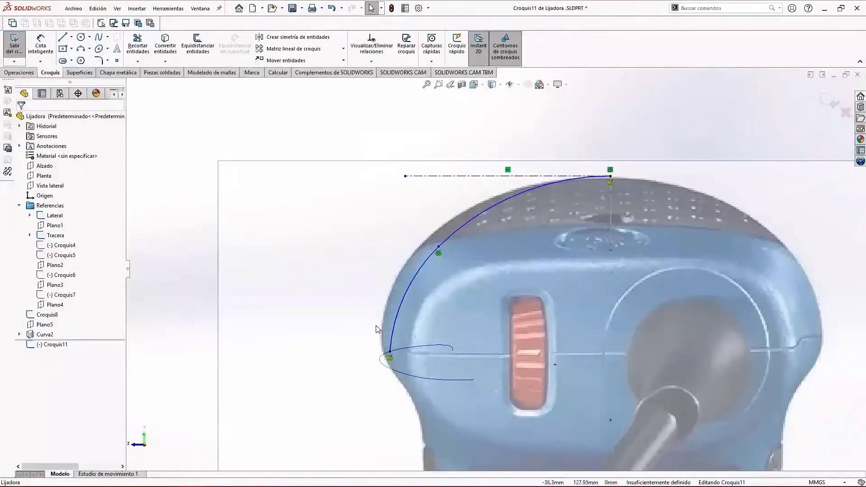
Draw a vertical construction line upward from the side arc's lower endpoint.
left_click(72, 38)
left_click(88, 52)
left_click(390, 353)
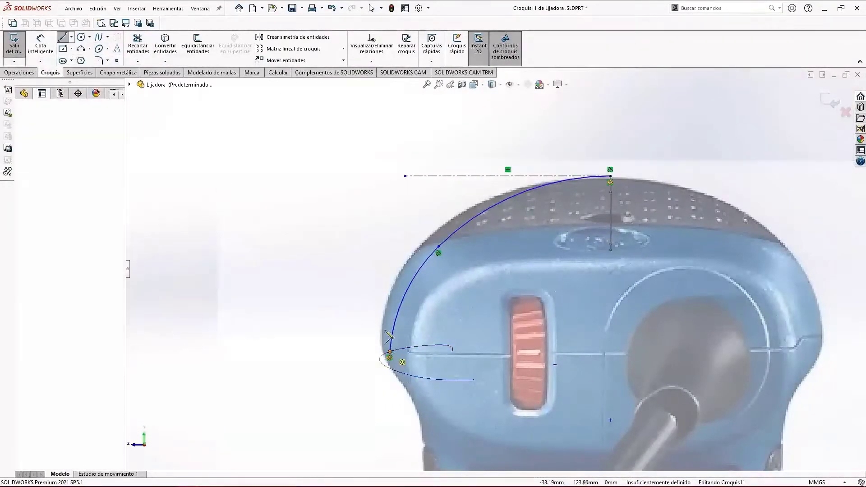
key("Escape")
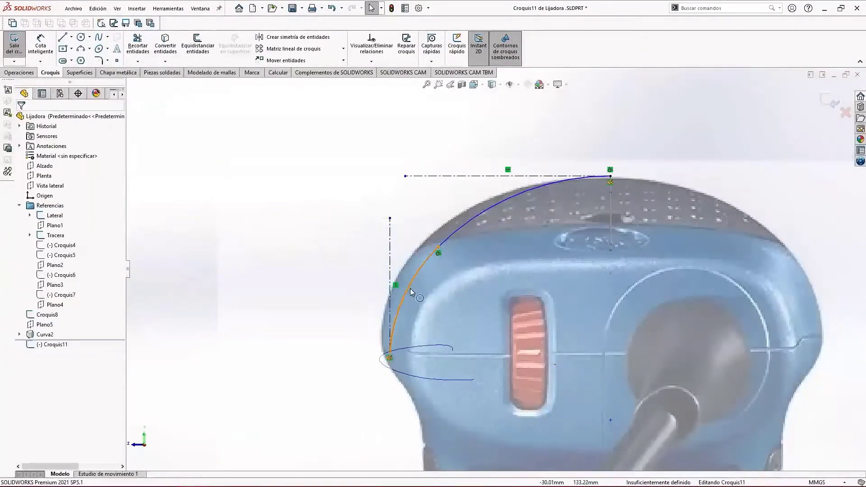
Add a tangent relation between the side arc and the vertical construction line.
left_click(410, 291)
left_click(391, 272, "ctrl")
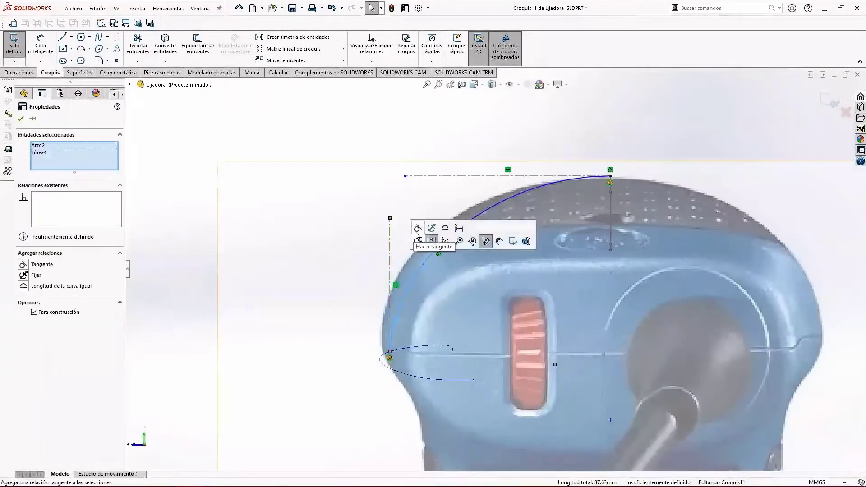
left_click(416, 230)
key("Escape")
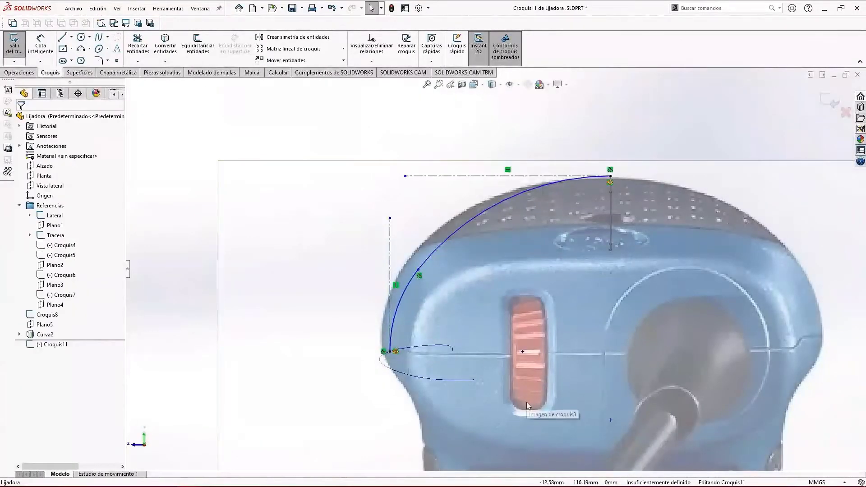
Inspect the tangent cross-section arcs against the side and rear reference images from several angles.
scroll(527, 340, "up", 3)
mouse_move(527, 339)
middle_mouse_down()
mouse_move(729, 329)
mouse_move(722, 313)
mouse_move(656, 298)
mouse_move(789, 113)
middle_mouse_up()
middle_click_drag(532, 251, 516, 243)
scroll(480, 259, "down", 5)
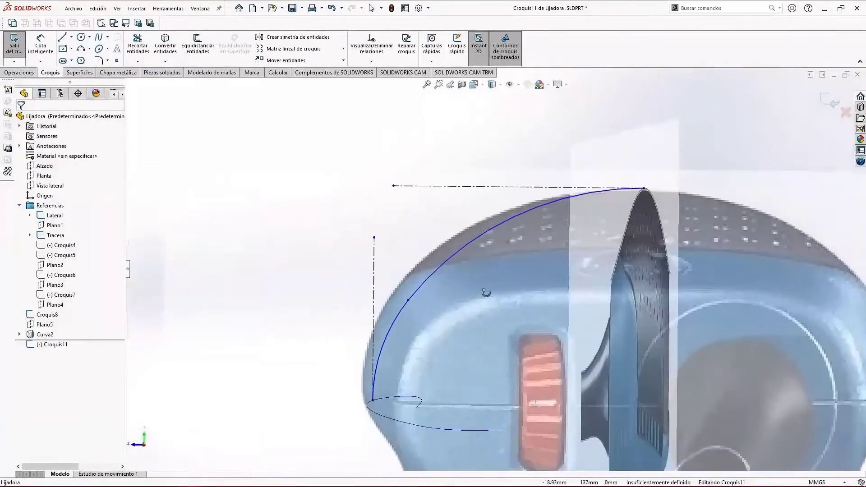
mouse_move(506, 312)
middle_mouse_down()
mouse_move(652, 321)
mouse_move(599, 332)
mouse_move(513, 331)
mouse_move(539, 330)
middle_mouse_up()
scroll(598, 332, "up", 4)
scroll(411, 260, "up", 4)
scroll(621, 271, "down", 4)
scroll(621, 272, "down", 4)
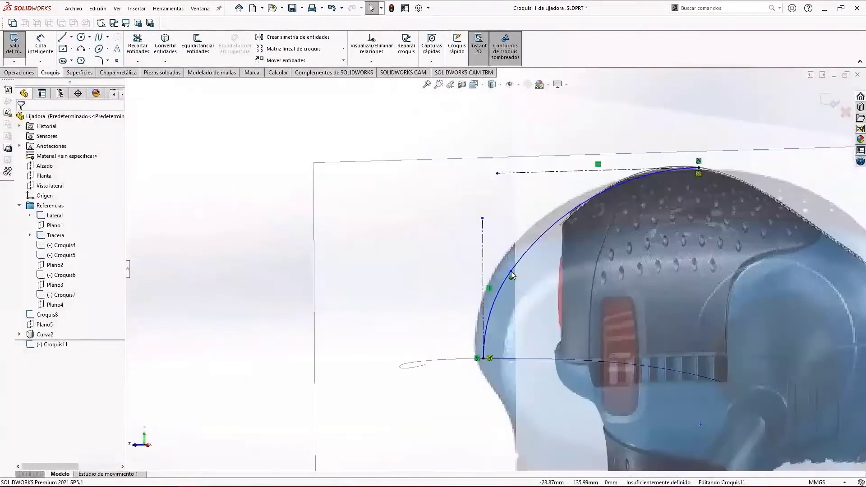
Move the junction of the two arcs up along the housing outline to about X -15.43, Y 147.68 and exit the sketch.
left_click_drag(511, 271, 518, 265)
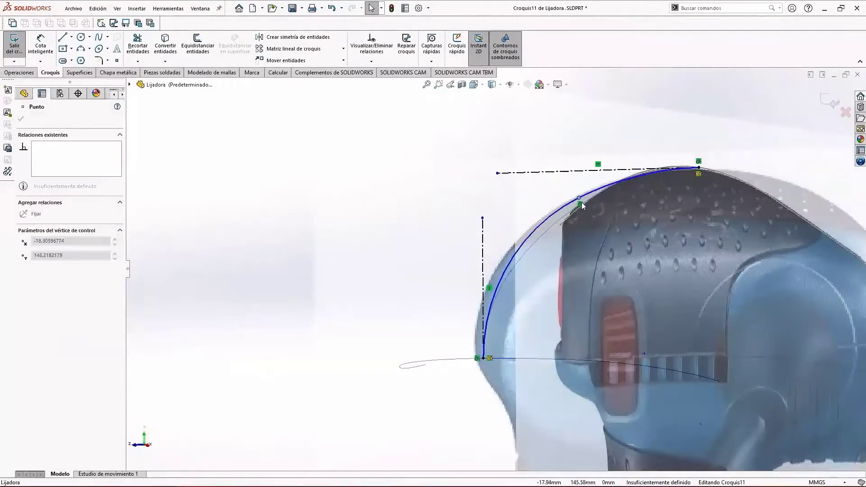
middle_click_drag(595, 274, 608, 296)
key("f")
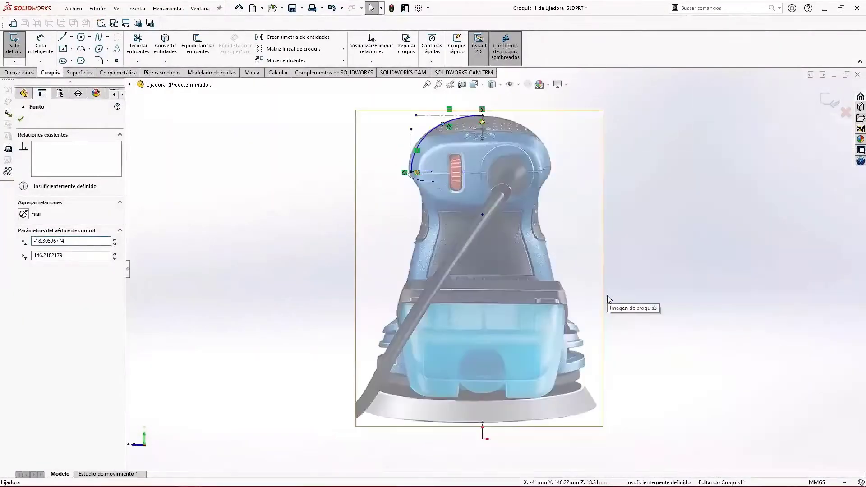
scroll(444, 181, "down", 3)
scroll(459, 161, "up", 2)
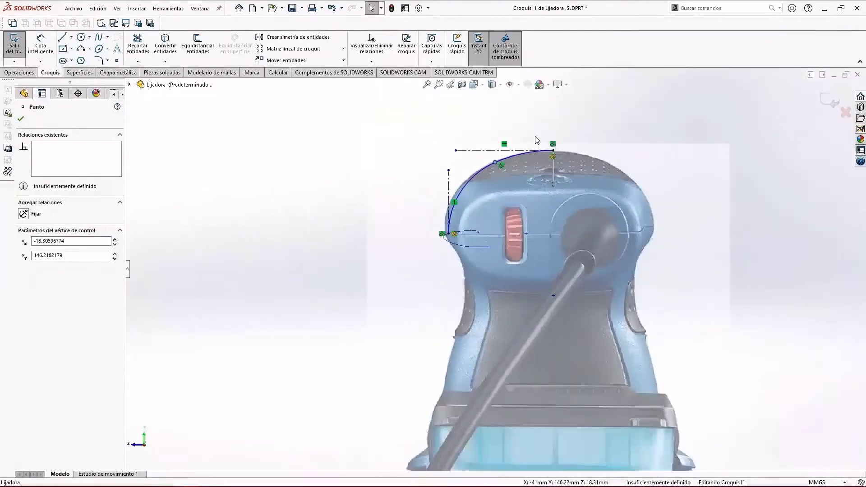
scroll(453, 203, "down", 5)
mouse_move(469, 196)
left_mouse_down()
mouse_move(487, 191)
mouse_move(480, 191)
left_mouse_up()
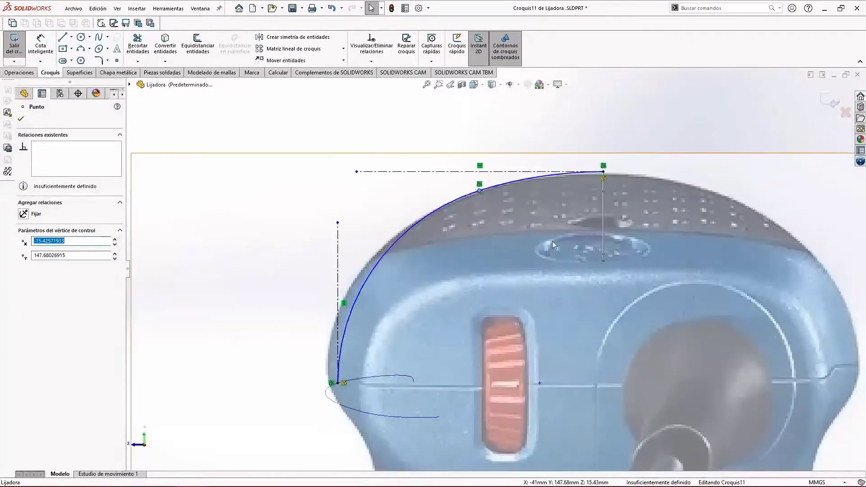
left_click(825, 99)
Create a reference plane through the Croquis8 profile's endpoint and the projected curve's endpoint at the end opposite the cord, perpendicular to Alzado.
scroll(596, 344, "up", 4)
mouse_move(567, 347)
middle_mouse_down()
mouse_move(586, 328)
mouse_move(717, 329)
mouse_move(653, 324)
middle_mouse_up()
scroll(515, 337, "up", 3)
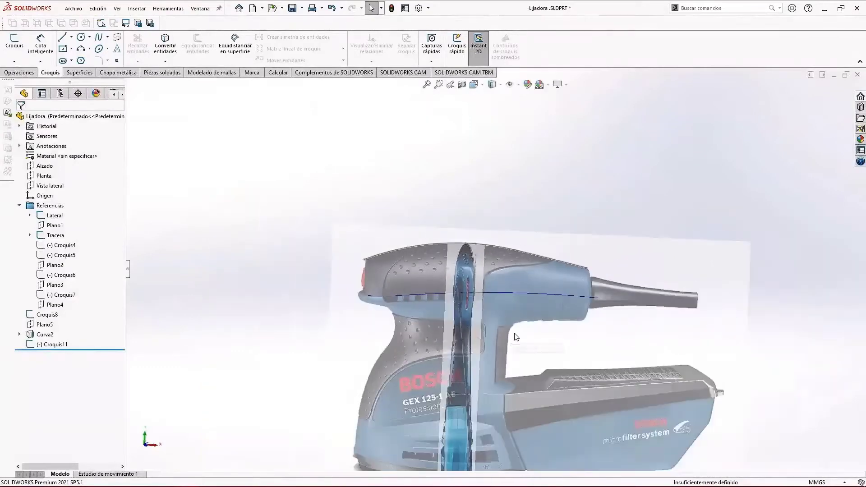
scroll(452, 304, "down", 3)
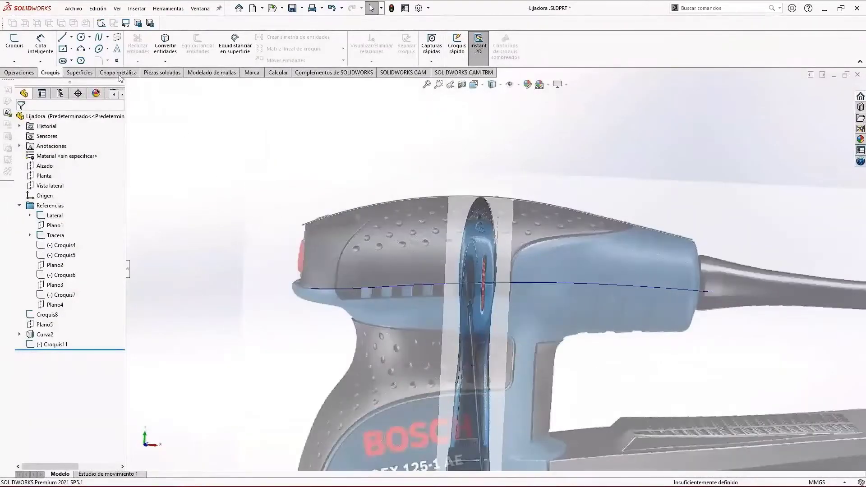
left_click(18, 73)
left_click(457, 52)
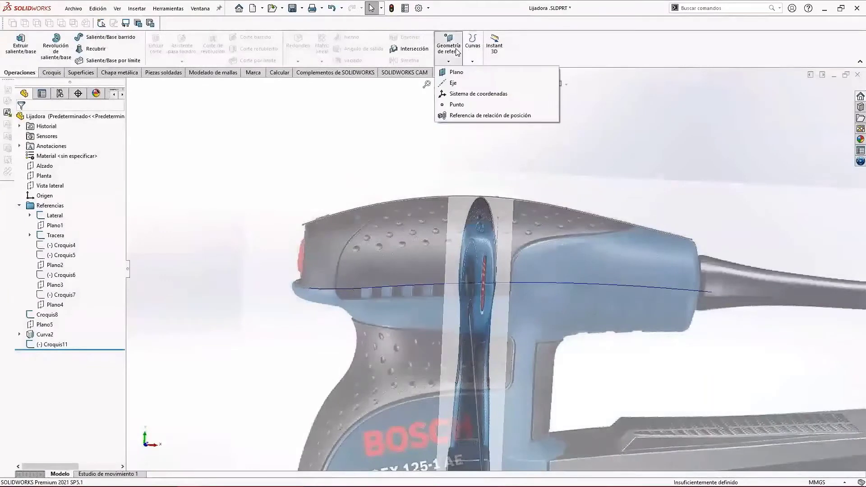
left_click(456, 72)
left_click(304, 225)
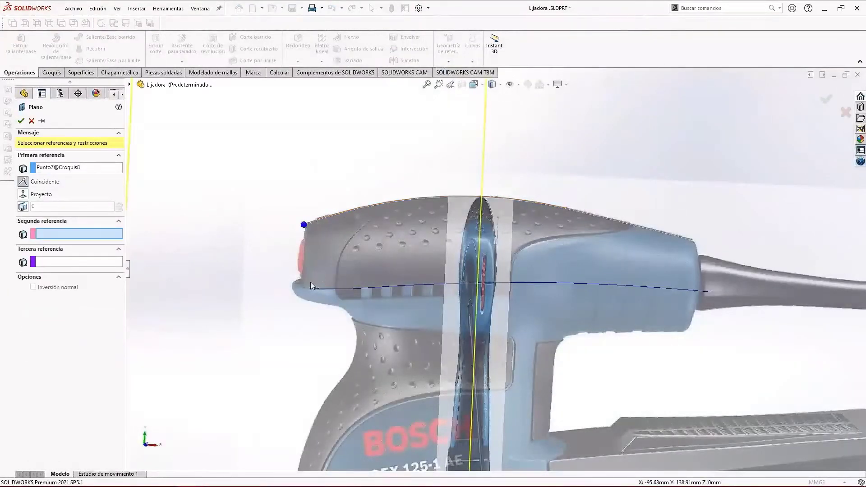
left_click(310, 289)
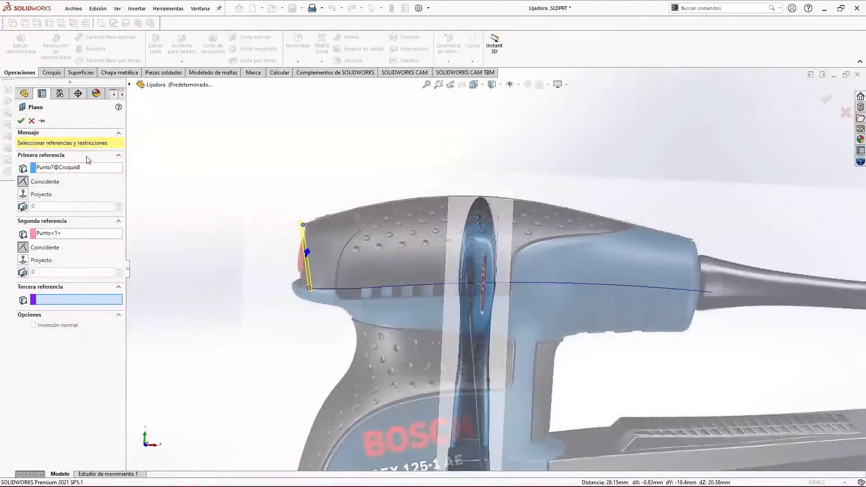
left_click(129, 84)
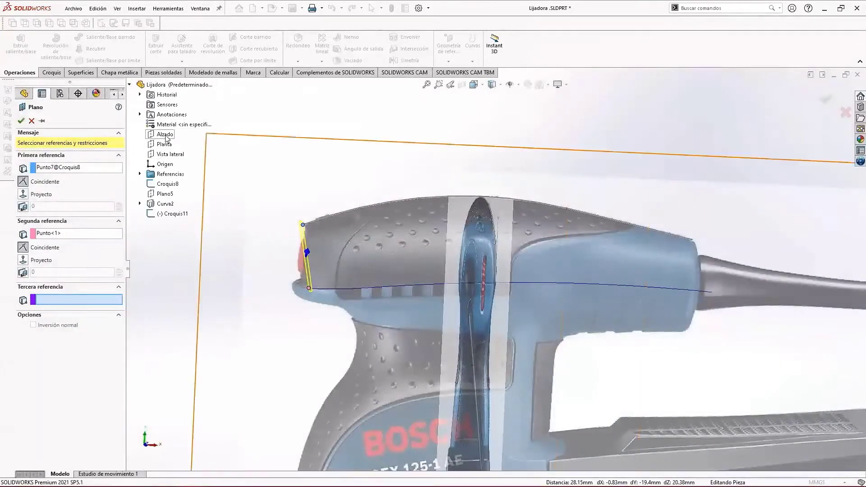
left_click(165, 134)
middle_click_drag(412, 294, 558, 217)
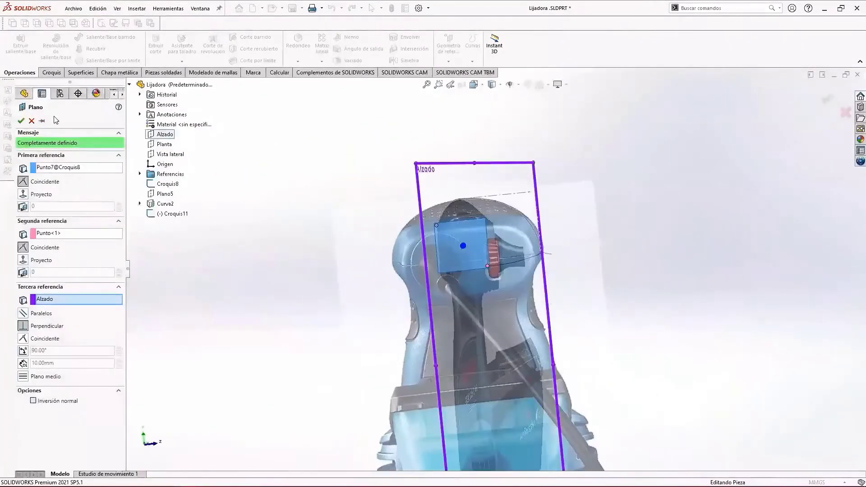
left_click(21, 120)
Start a new sketch on Plano6 with the three-point arc tool.
scroll(745, 244, "down", 3)
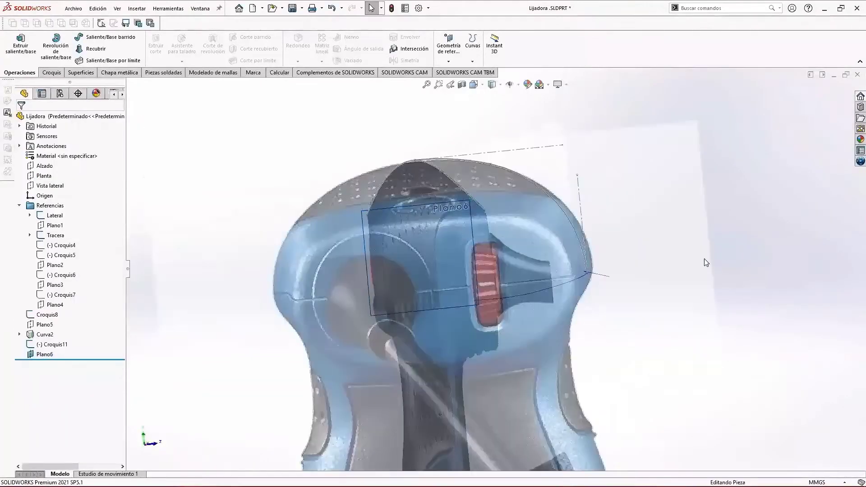
middle_click_drag(706, 262, 492, 302)
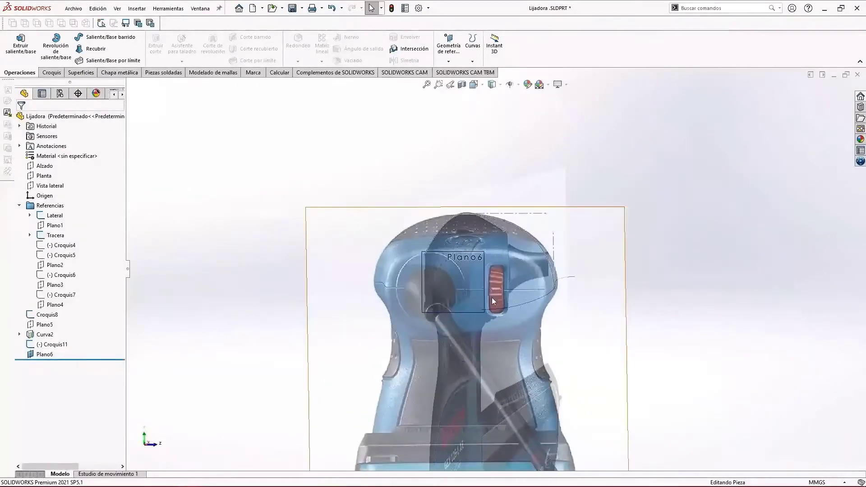
scroll(492, 297, "down", 1)
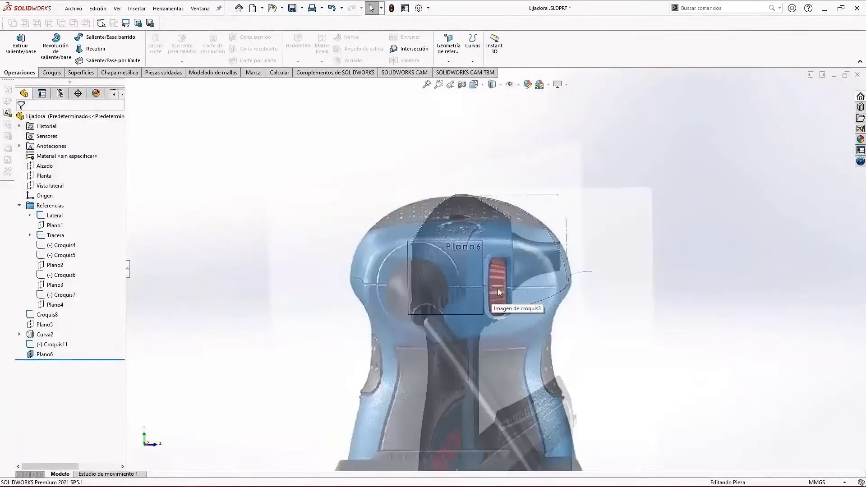
key("ctrl+8")
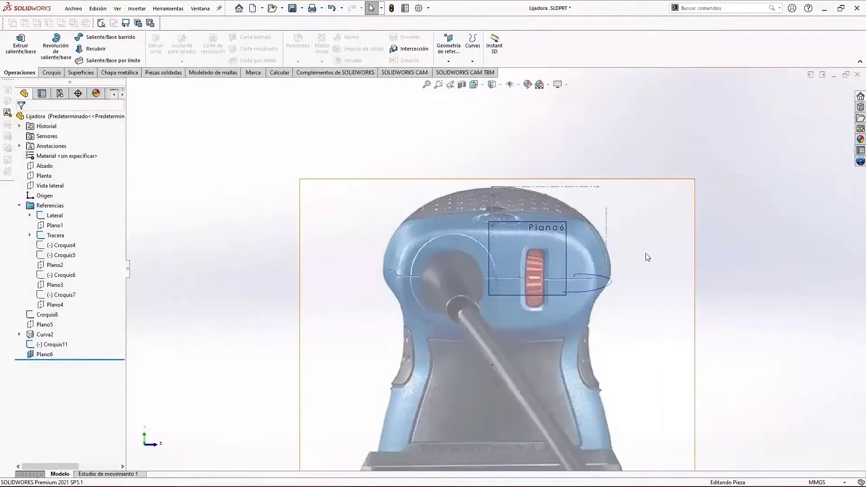
scroll(677, 255, "down", 2)
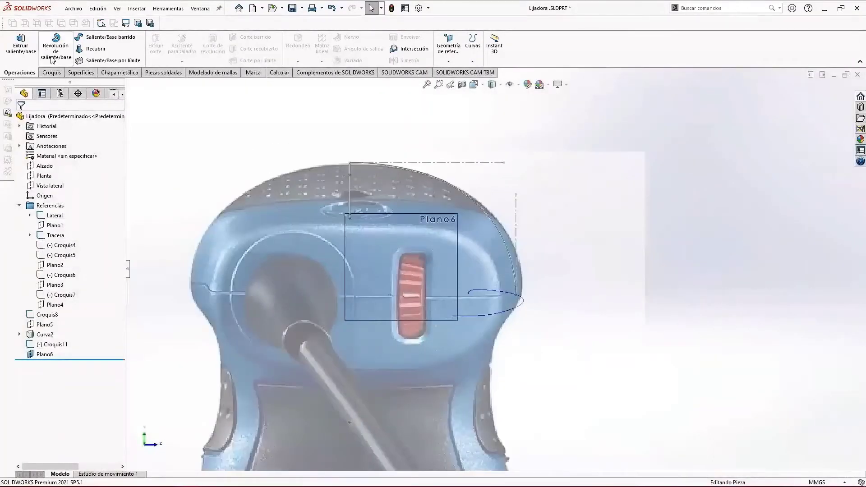
left_click(51, 73)
left_click(83, 51)
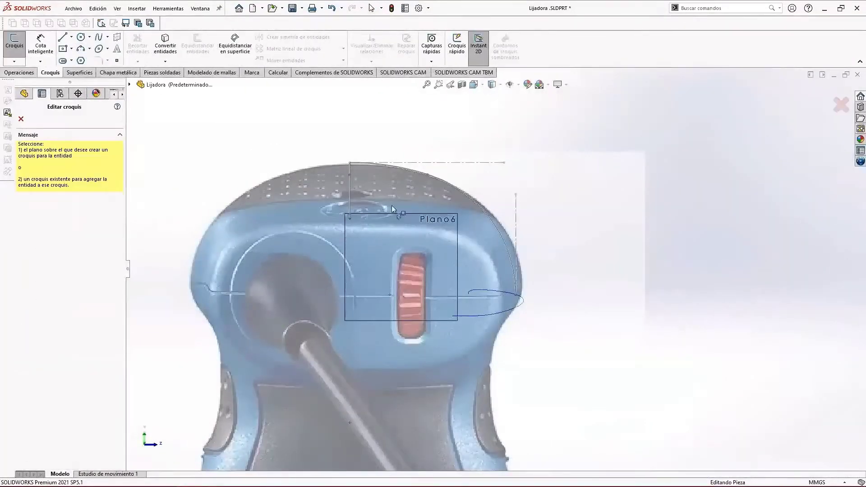
left_click(435, 227)
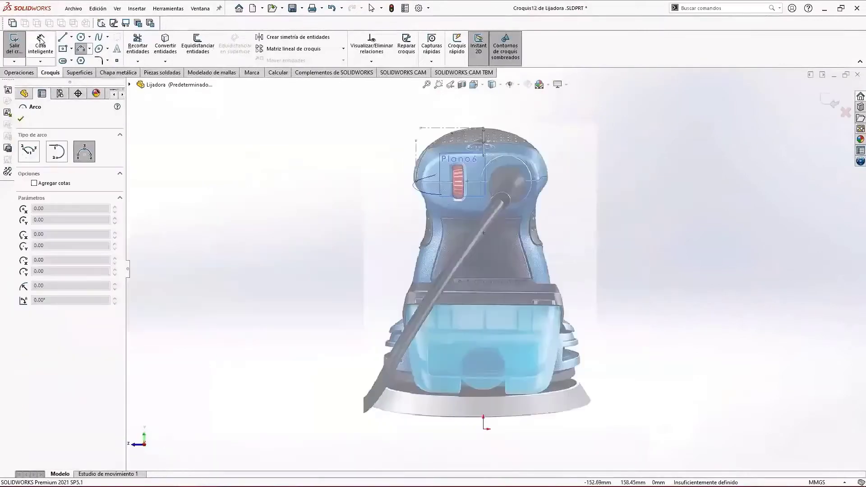
Sketch two connected three-point arcs on Plano6 for the upper-housing quarter section, with radii of about 21.43 mm and 14.51 mm.
scroll(465, 160, "down", 6)
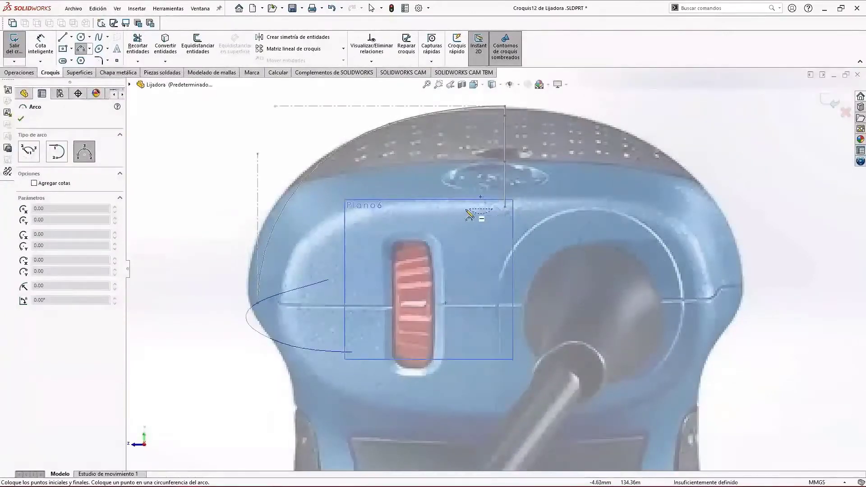
left_click(382, 242)
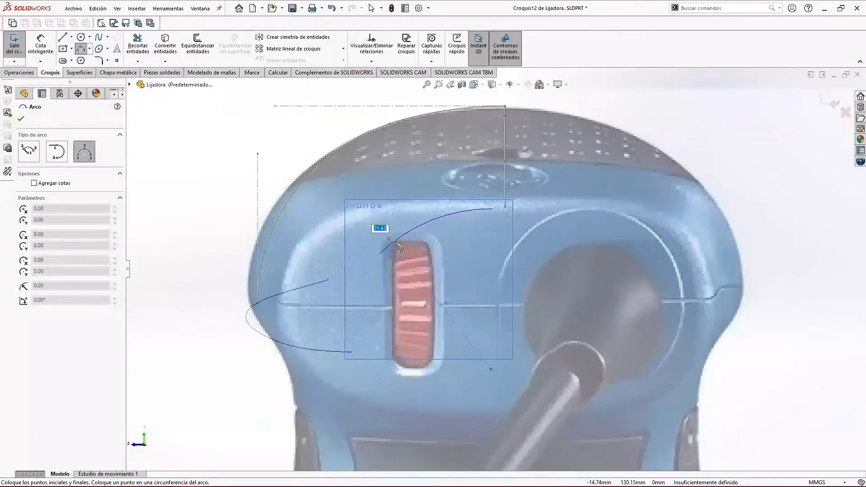
left_click(398, 247)
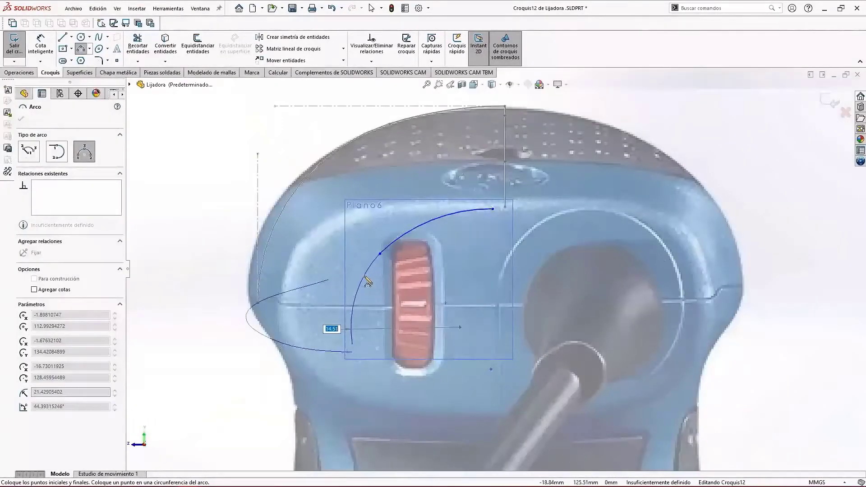
key("Escape")
Add a pierce relation between the upper arc's top endpoint and the Croquis8 profile arc.
left_click(489, 210)
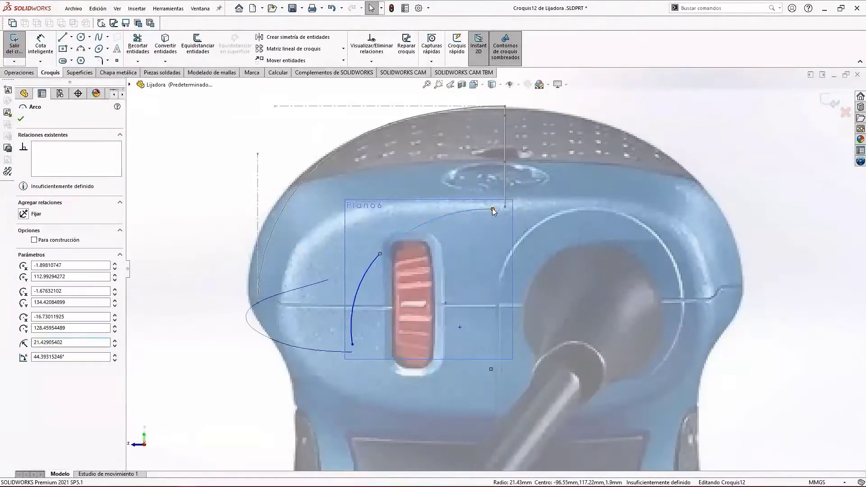
left_click(494, 209)
scroll(401, 234, "up", 2)
middle_click_drag(505, 201, 455, 246)
scroll(401, 234, "up", 2)
scroll(456, 282, "up", 4)
scroll(200, 296, "down", 4)
scroll(201, 218, "down", 5)
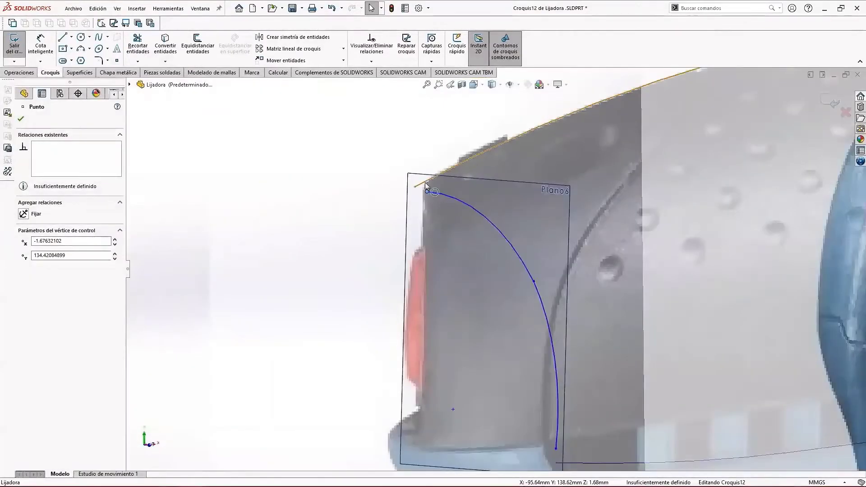
left_click(425, 185, "ctrl")
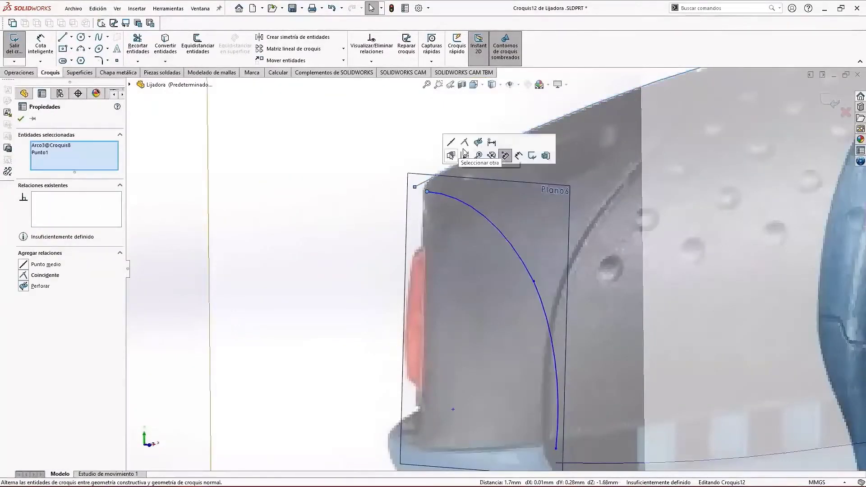
left_click(478, 142)
key("Escape")
Add a pierce relation between the lower arc's bottom endpoint and the projected curve.
scroll(496, 270, "up", 4)
scroll(470, 351, "down", 3)
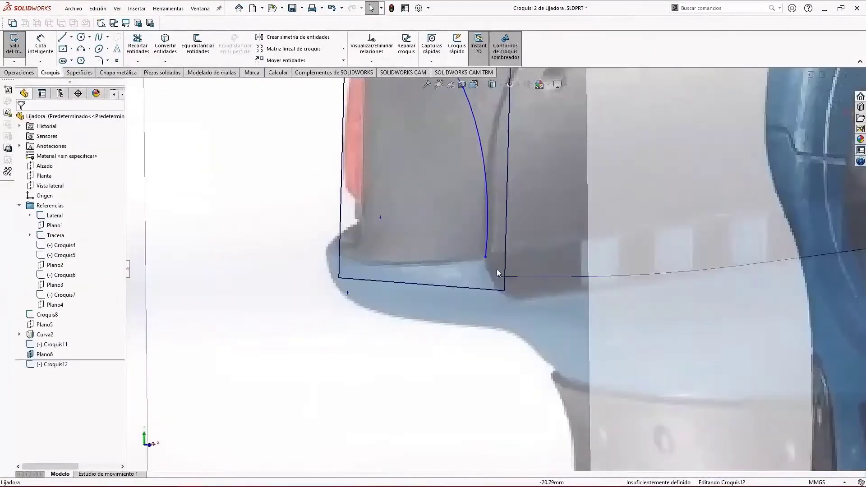
left_click(493, 261)
left_click(516, 277, "ctrl")
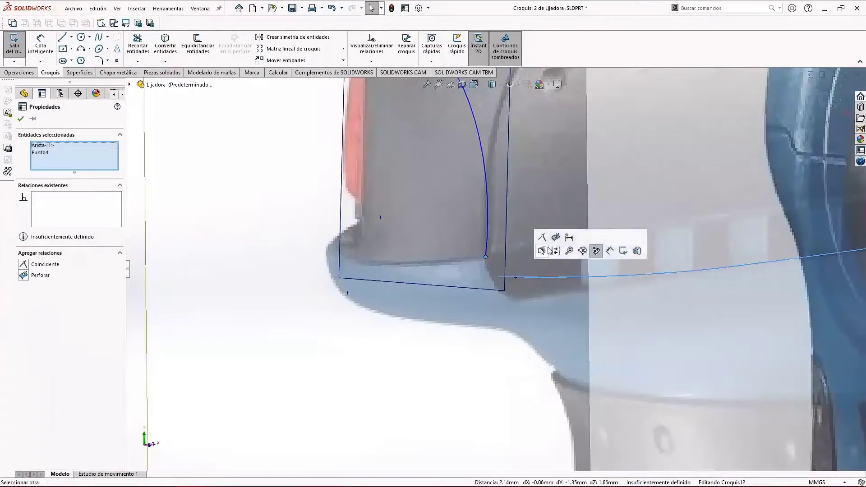
left_click(556, 238)
left_click(391, 335)
scroll(391, 334, "up", 5)
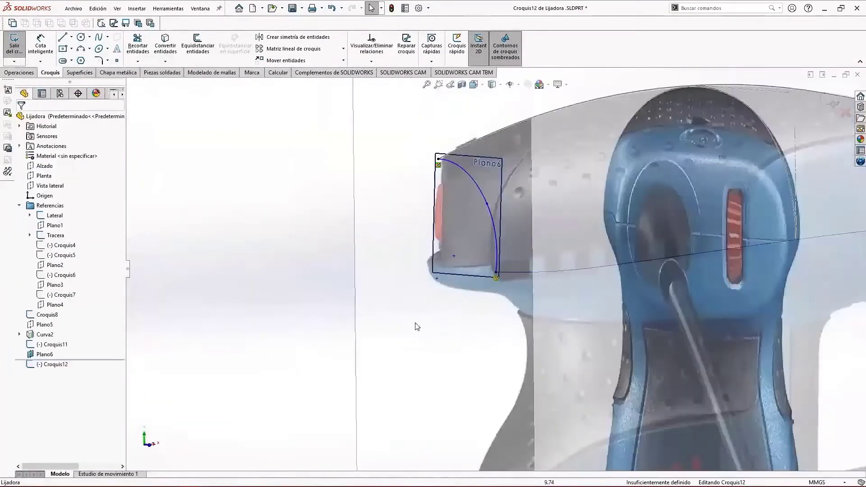
Inspect the pierced section arcs against the side and rear reference images in front, back and oblique views.
middle_click_drag(416, 326, 661, 260)
scroll(638, 248, "up", 1)
scroll(638, 249, "down", 1)
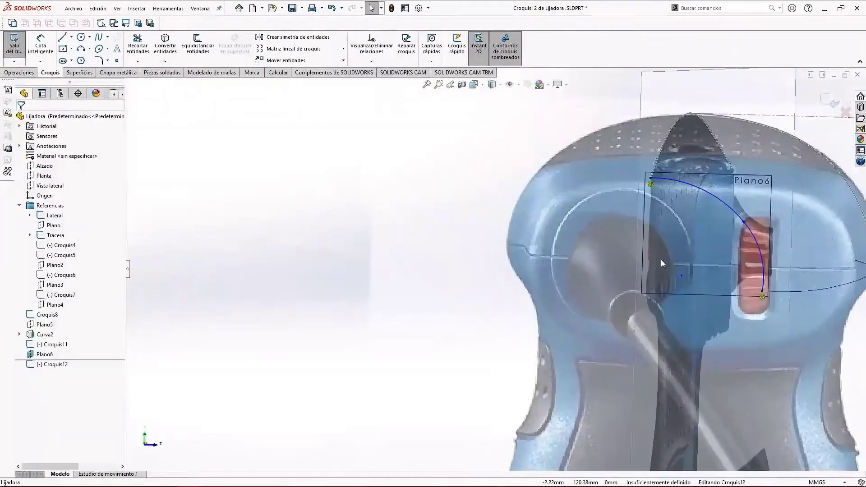
key("ctrl+1")
key("ctrl+2")
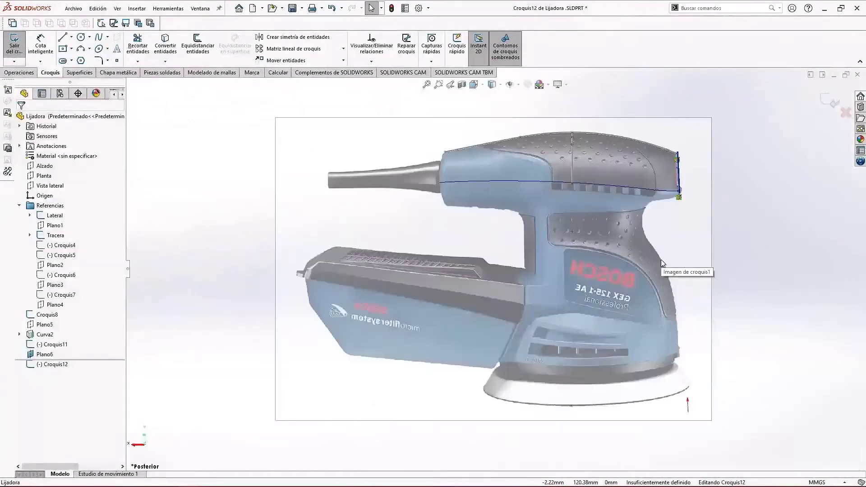
key("ctrl+8")
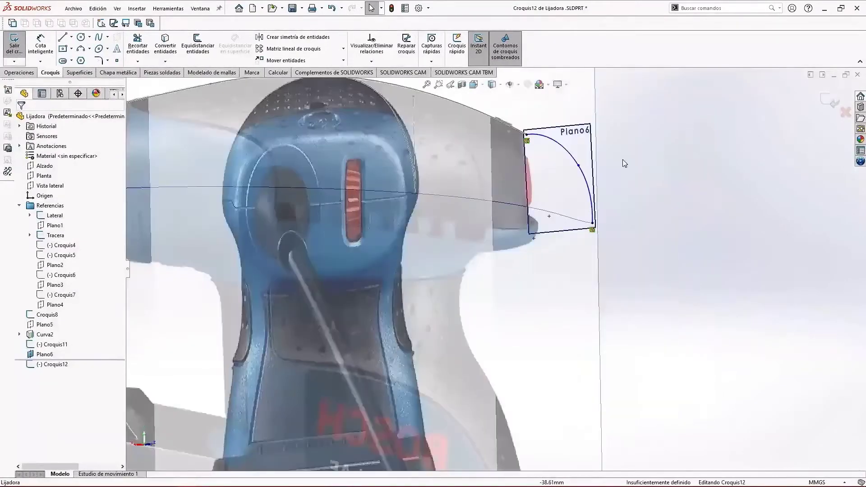
key("ctrl+1")
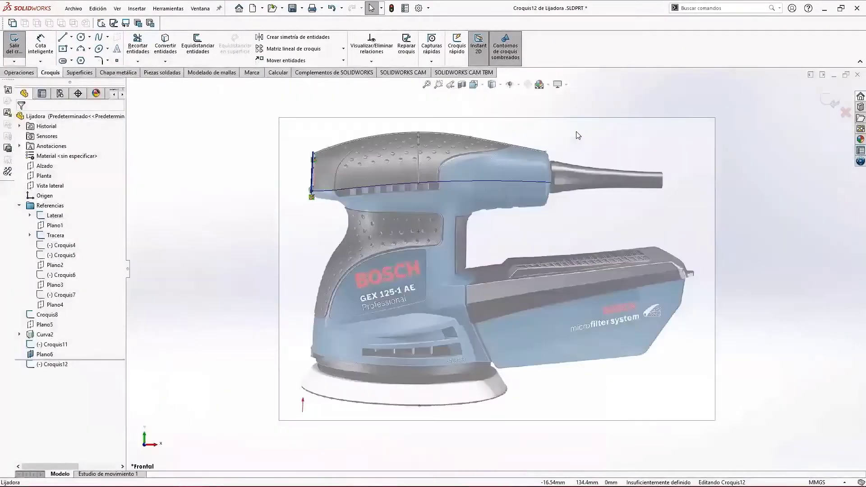
scroll(310, 380, "up", 2)
scroll(398, 228, "down", 5)
middle_click_drag(383, 276, 470, 285)
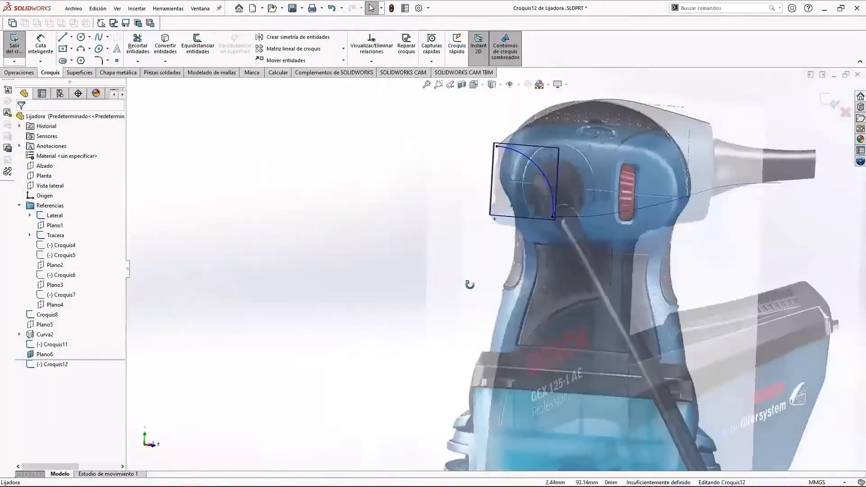
key("ctrl+8")
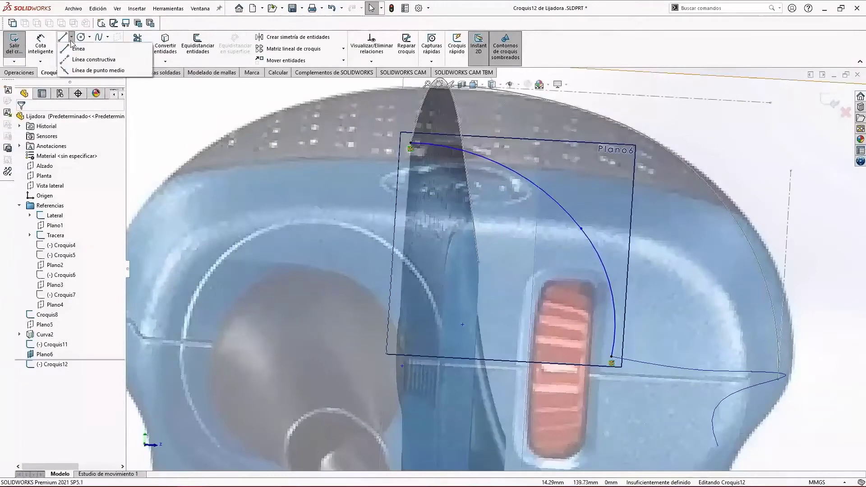
Add a horizontal construction line at the upper arc's top endpoint and make the arc tangent to it.
left_click(94, 59)
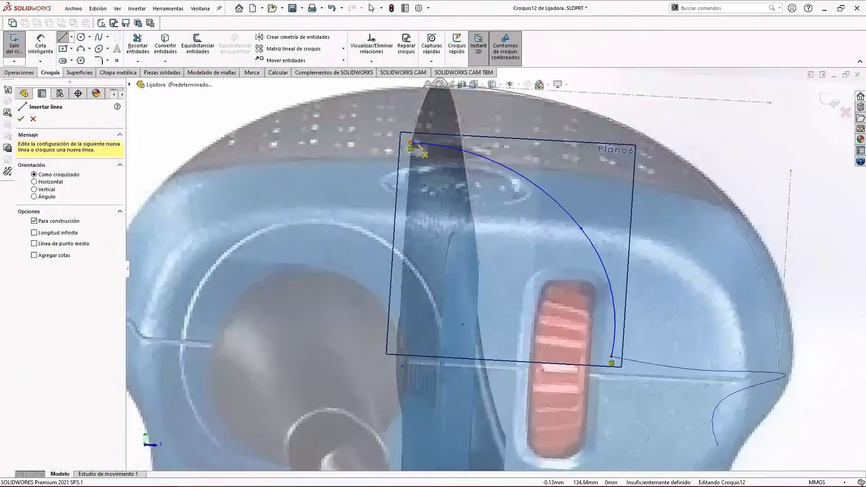
left_click(424, 146)
left_click(532, 150)
key("Escape")
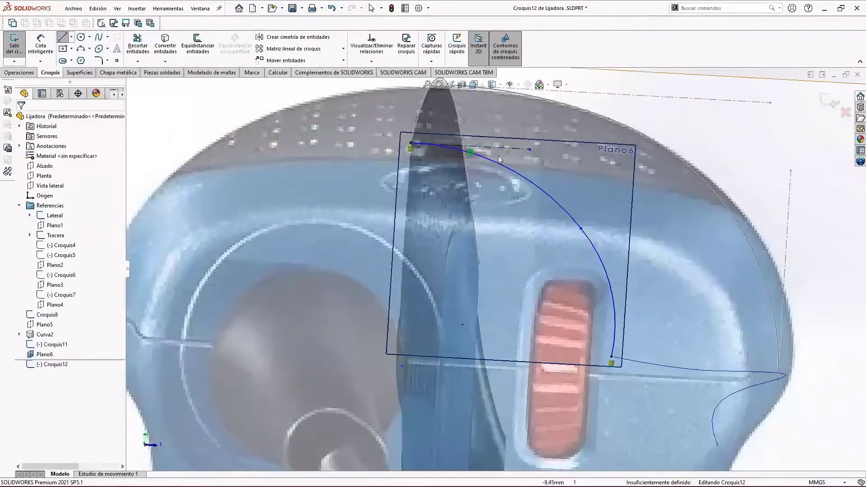
left_click(499, 159)
left_click(512, 149, "ctrl")
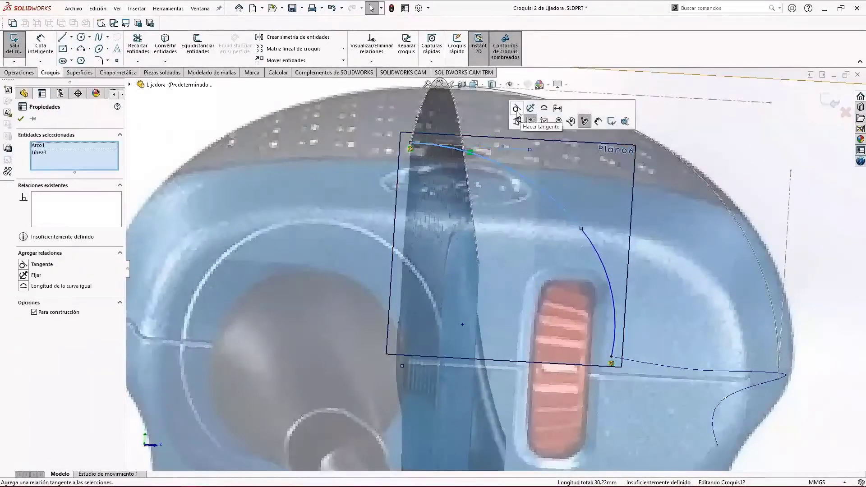
left_click(517, 113)
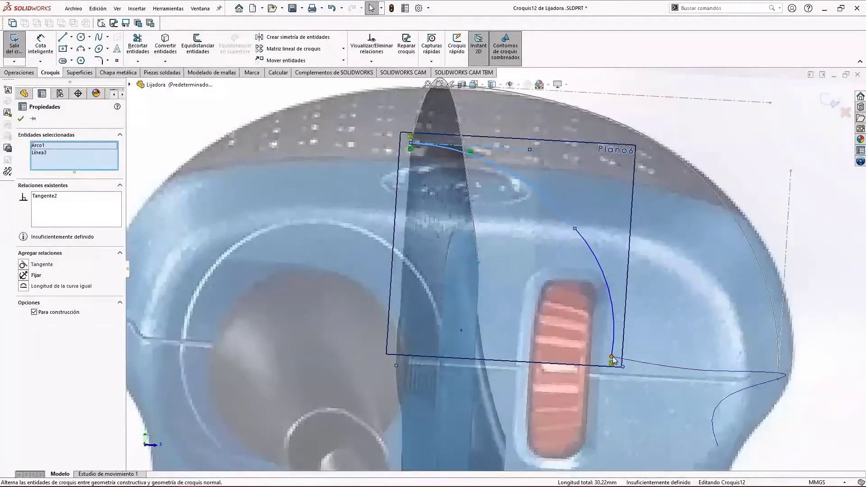
Add a vertical construction line about 12.1 mm long at the lower arc's bottom endpoint and make the arc tangent to it.
left_click(612, 357)
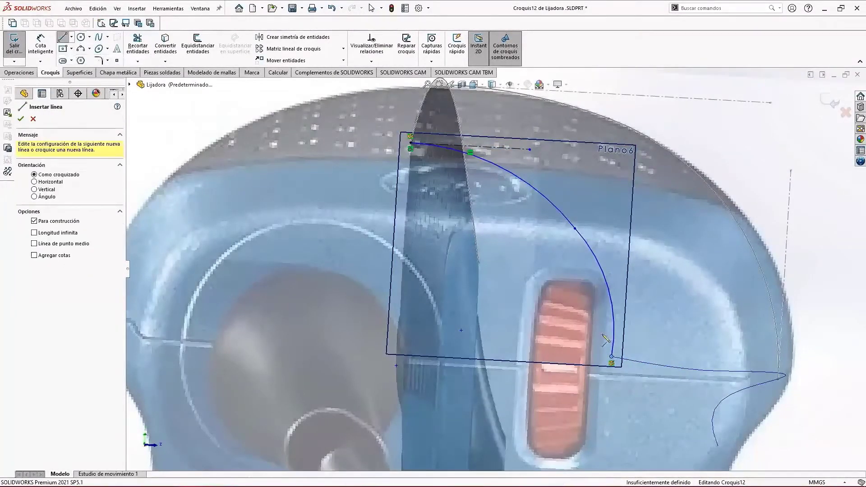
left_click(612, 357)
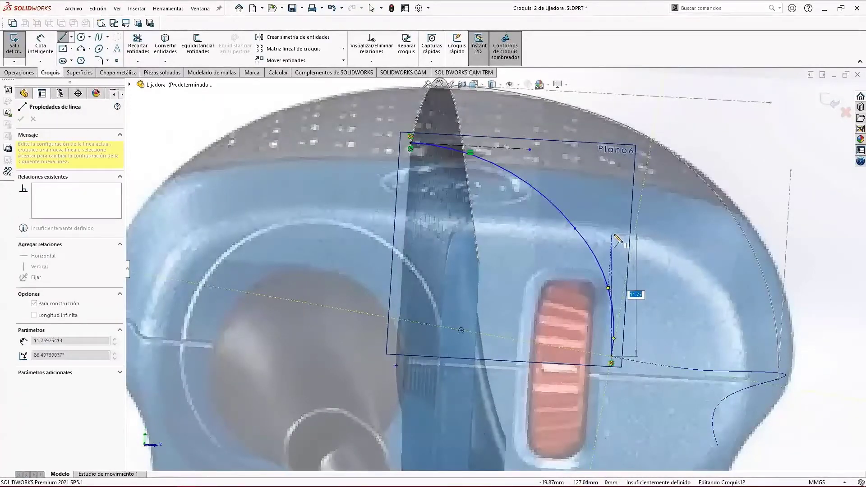
left_click(617, 231)
key("Escape")
left_click(616, 248)
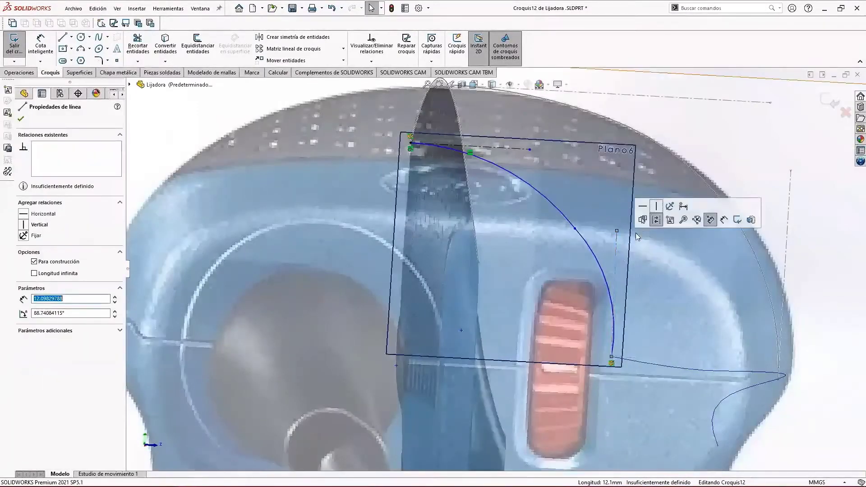
left_click(645, 219)
left_click(613, 271)
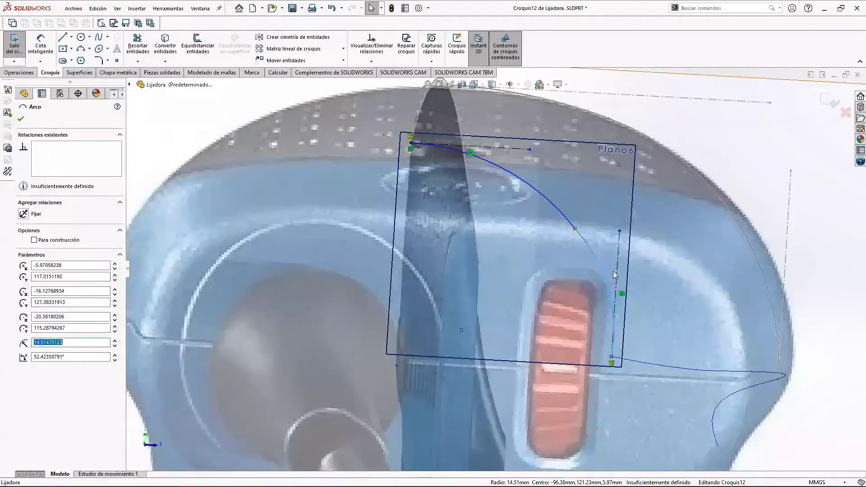
left_click(615, 274, "ctrl")
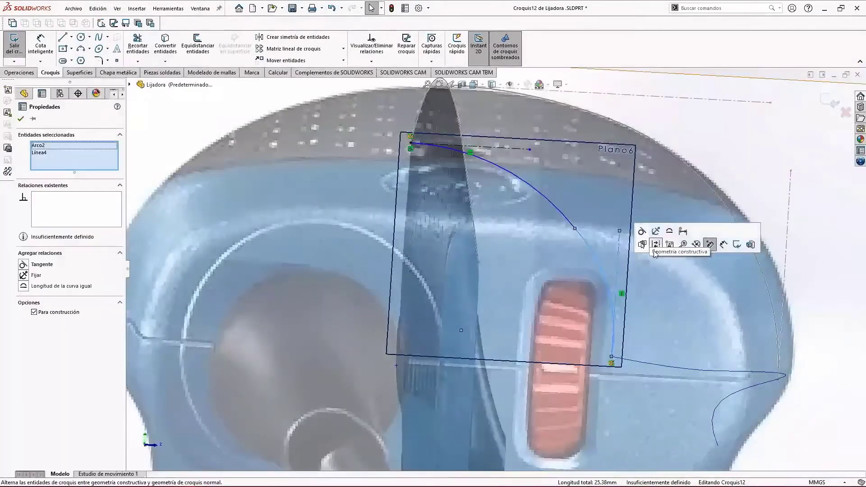
left_click(640, 231)
Make the upper and lower section arcs on Plano6 tangent to each other.
scroll(581, 260, "up", 4)
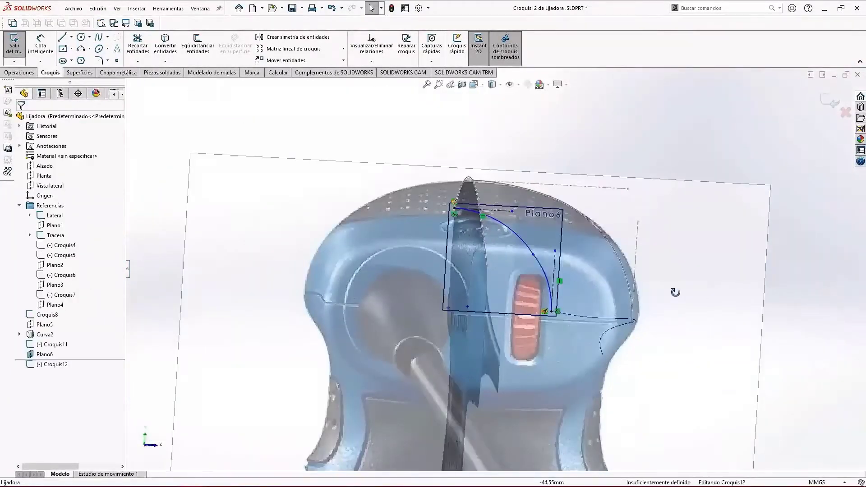
middle_click_drag(675, 292, 631, 285)
scroll(631, 285, "down", 4)
left_click(567, 255)
left_click(545, 225, "ctrl")
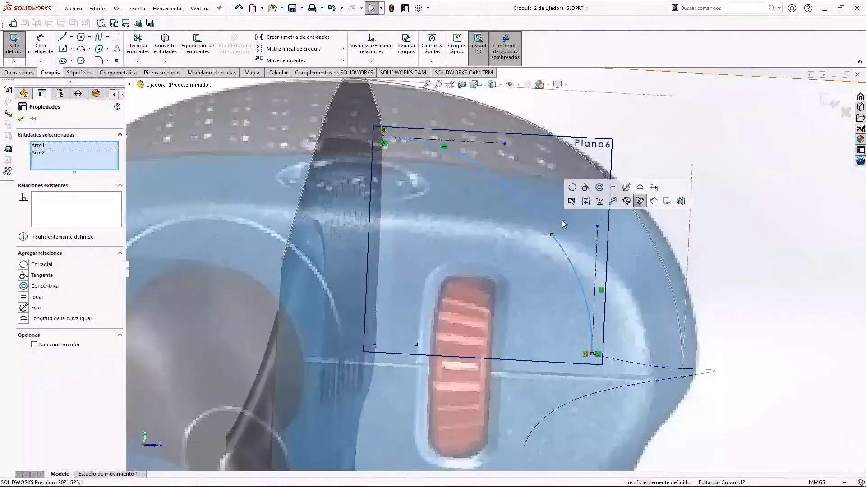
Move the junction of the two tangent arcs up towards the top endpoint, to about X -8.8, Y 132.7.
left_click_drag(589, 309, 527, 199)
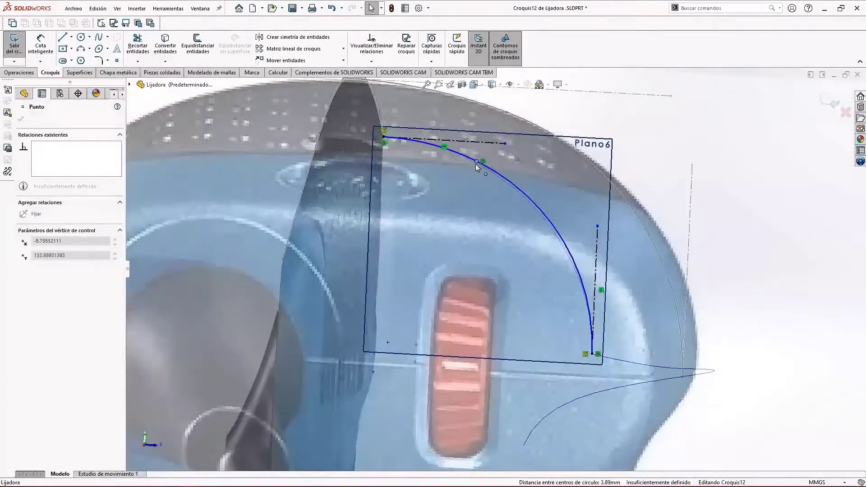
left_click_drag(478, 168, 479, 168)
scroll(497, 270, "up", 4)
key("Escape")
Compare the Plano6 section's curvature with the larger middle section and the rear reference image.
scroll(561, 276, "down", 2)
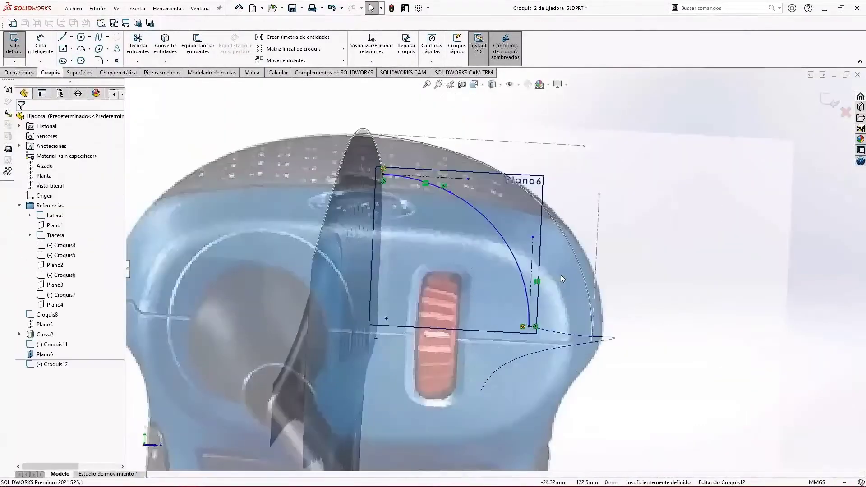
middle_click_drag(561, 279, 458, 178)
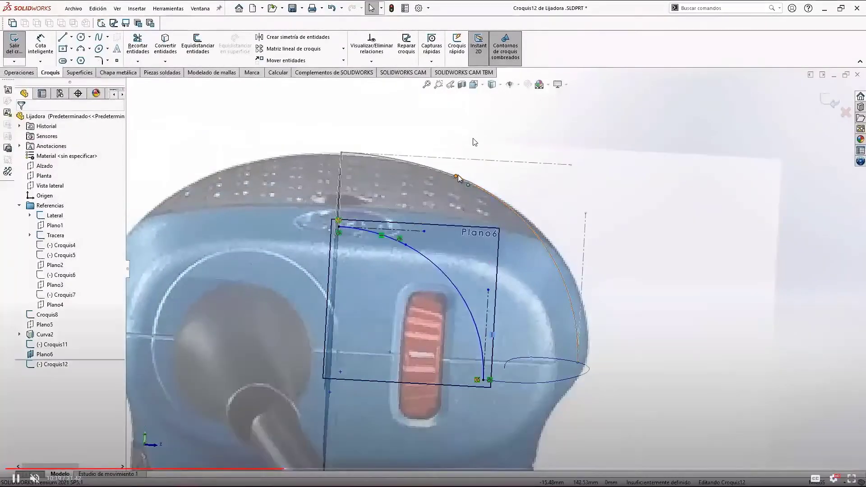
middle_click_drag(431, 275, 435, 257)
right_click(548, 167)
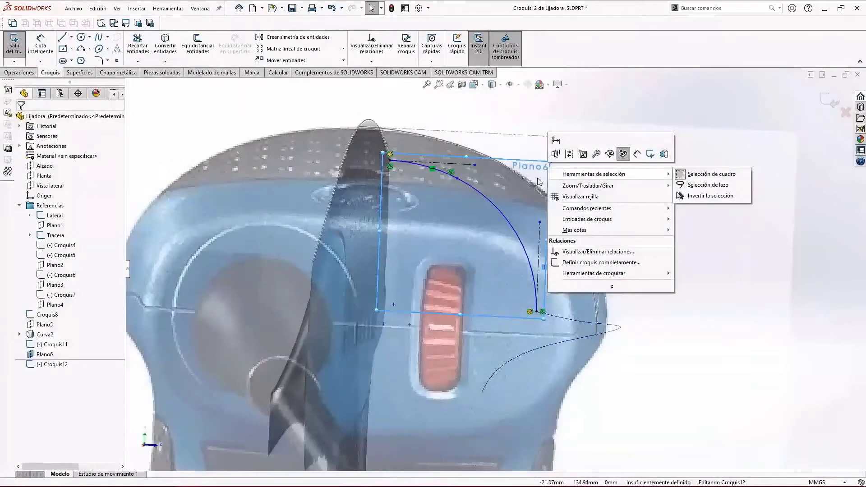
left_click(523, 172)
key("ctrl+8")
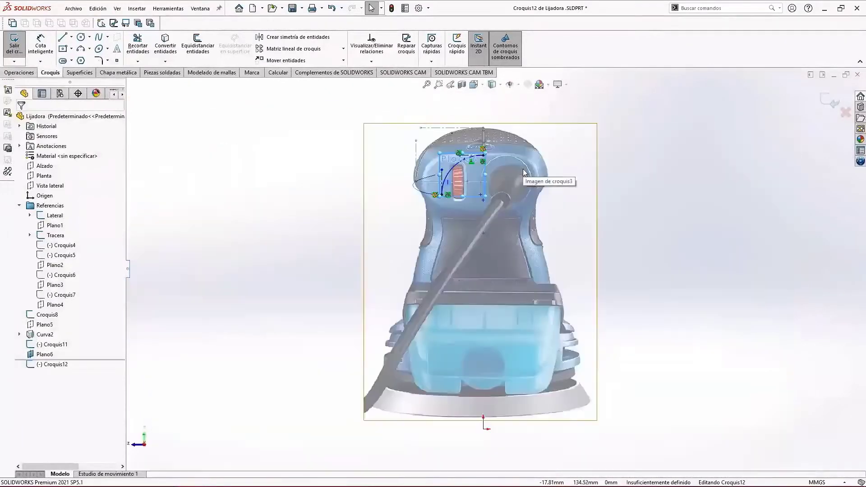
scroll(408, 141, "down", 3)
scroll(532, 224, "down", 3)
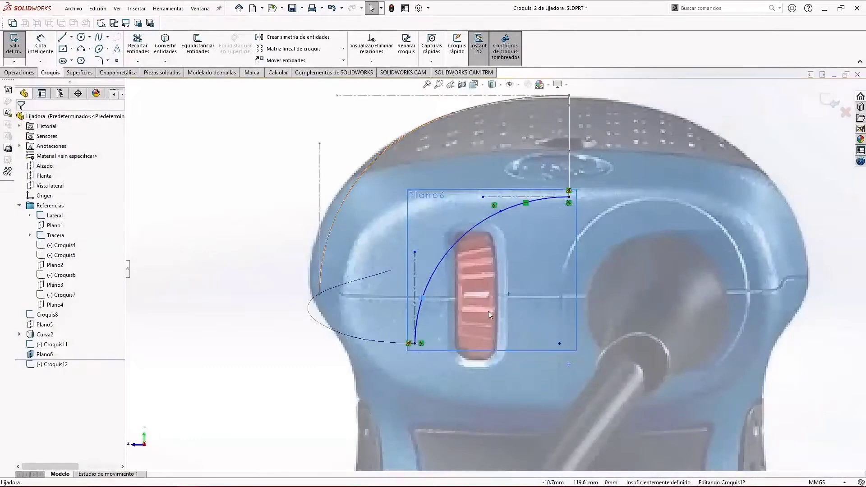
Shift the arc junction slightly further towards the section's top endpoint and exit the sketch.
mouse_move(499, 212)
left_mouse_down()
mouse_move(517, 207)
mouse_move(505, 209)
left_mouse_up()
left_click(214, 266)
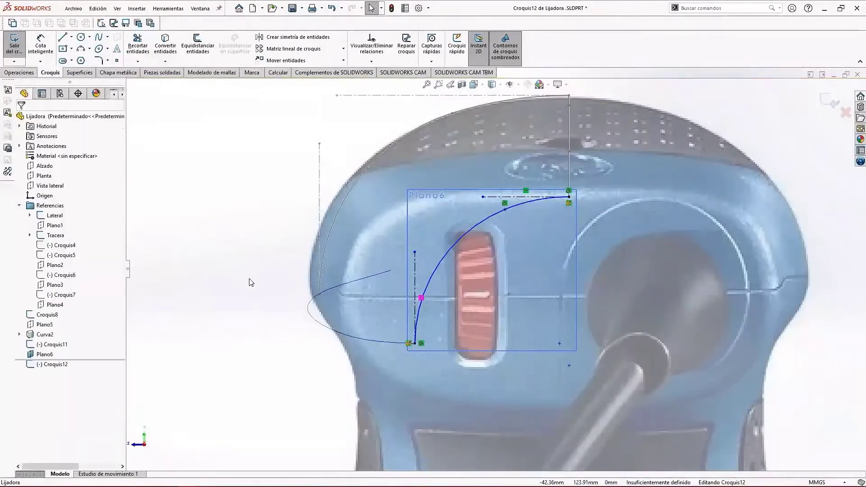
scroll(495, 266, "up", 3)
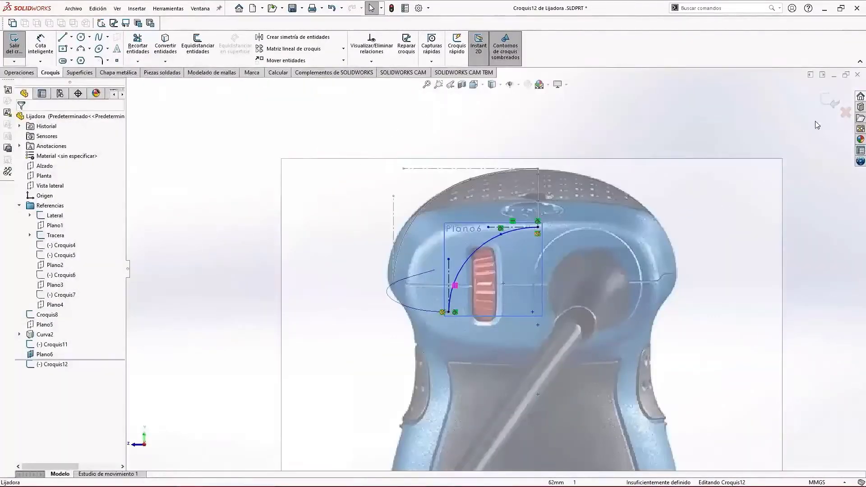
left_click(830, 102)
Hide Plano6 in the model, leaving the finished front cross-section sketch displayed.
scroll(621, 276, "up", 3)
middle_click_drag(621, 276, 695, 295)
left_click(299, 265)
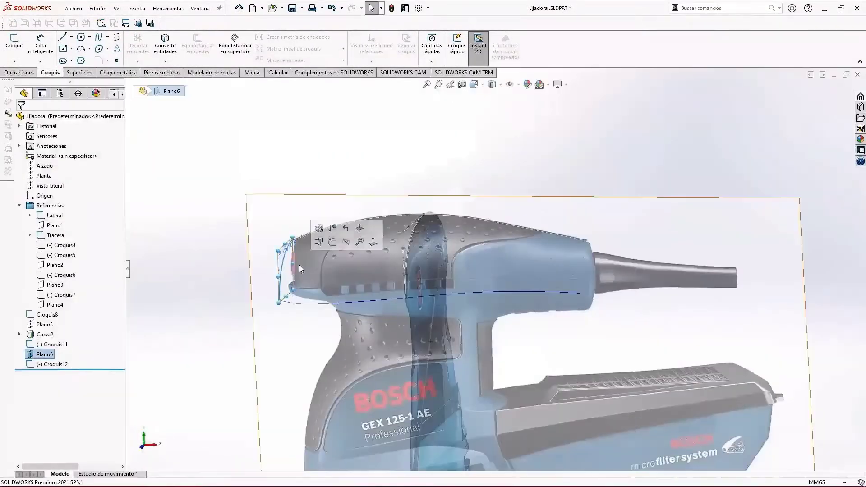
left_click(348, 241)
middle_click_drag(616, 324, 592, 348)
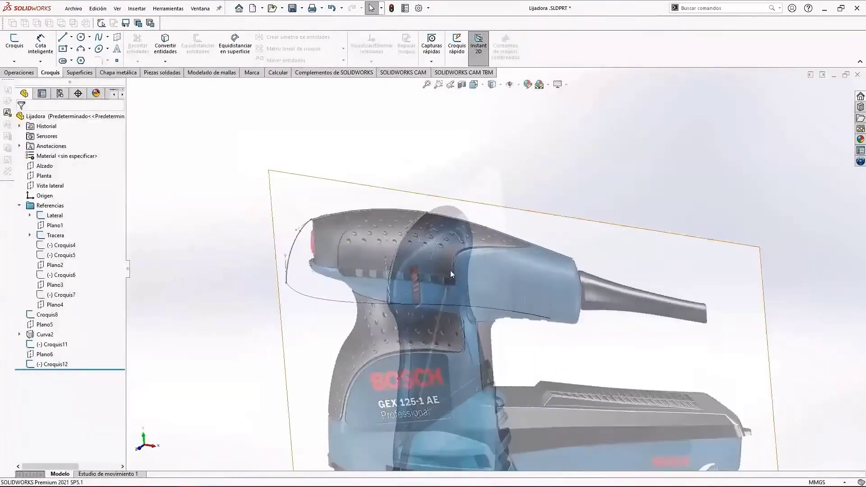
Create a reference plane through the cable-side endpoints of the upper profile and lower guide curve, perpendicular to Alzado.
left_click(21, 73)
middle_click_drag(582, 248, 551, 256)
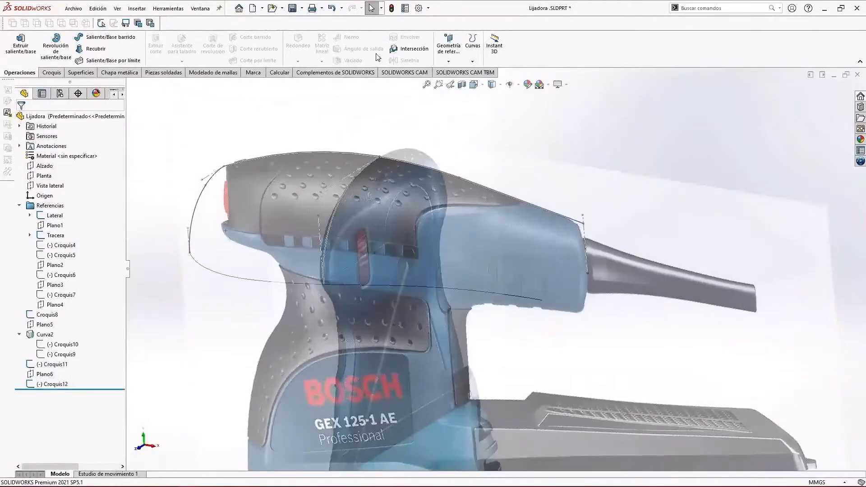
left_click(441, 53)
left_click(456, 70)
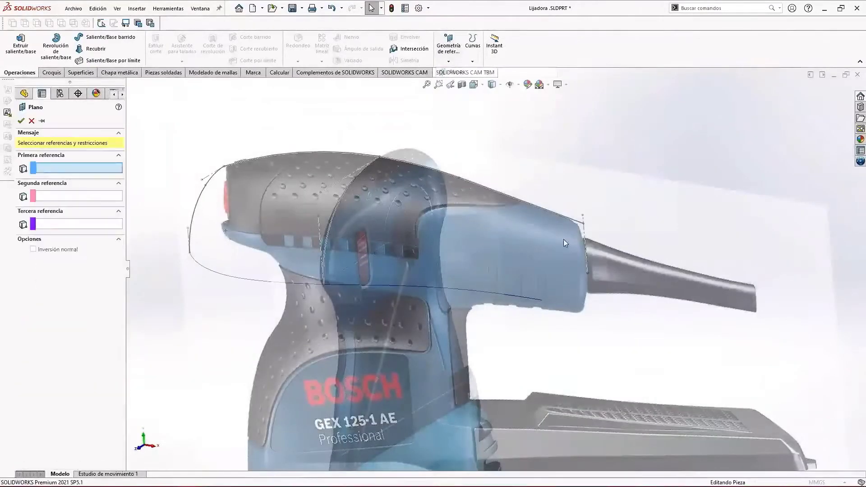
left_click(584, 224)
left_click(543, 300)
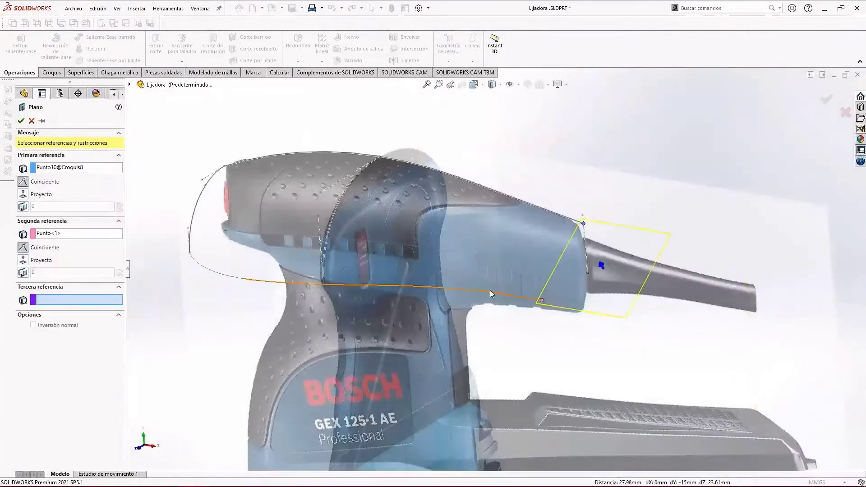
left_click(130, 86)
left_click(161, 135)
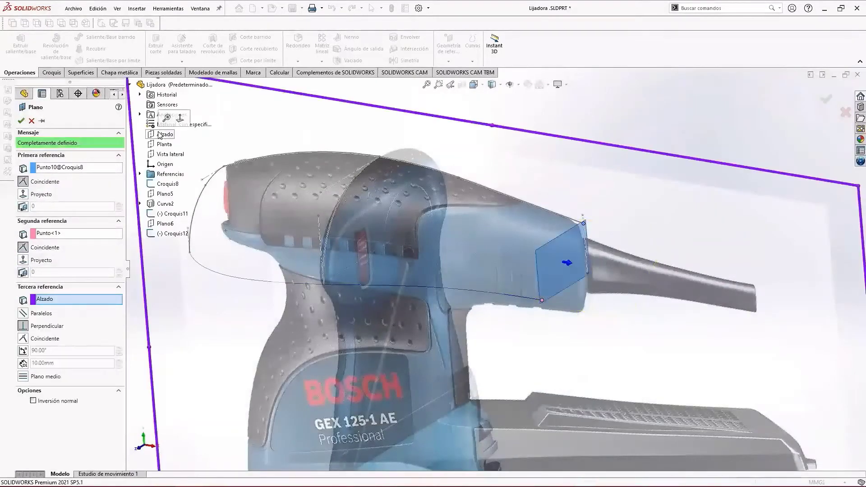
middle_click_drag(643, 263, 475, 245)
left_click(824, 100)
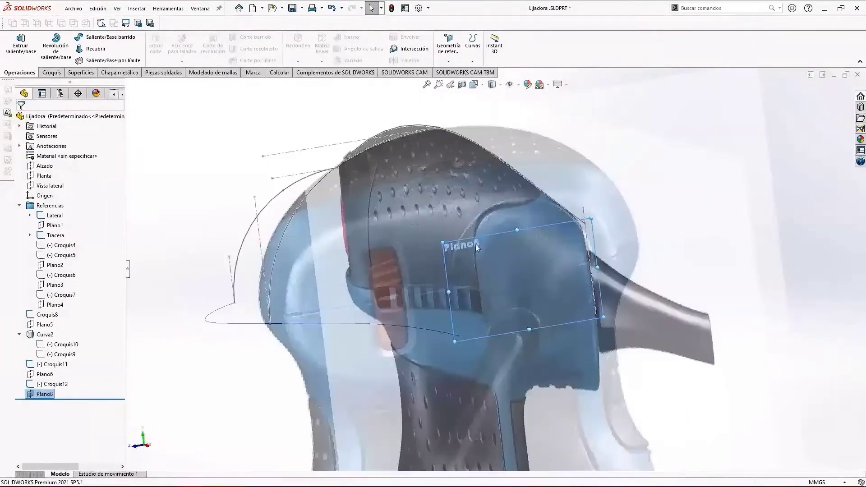
Start a sketch on the new cable-side plane and draw a horizontal line outward from the upper profile's endpoint.
left_click(51, 72)
left_click(15, 45)
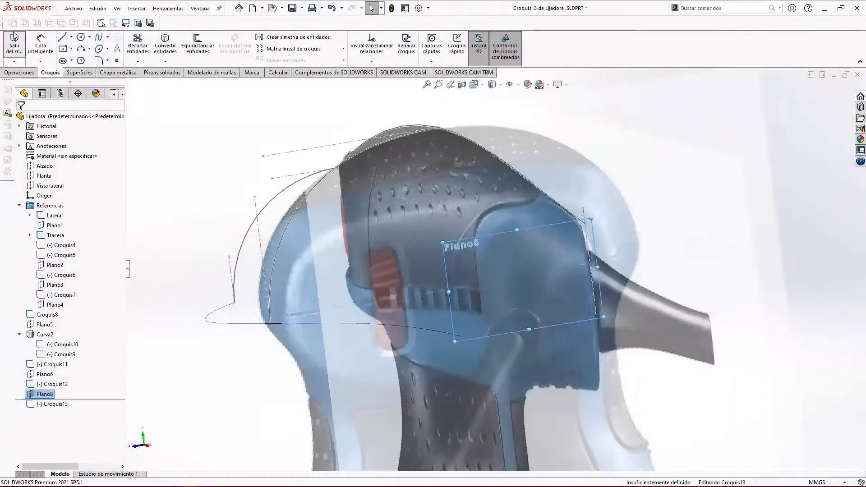
scroll(495, 216, "down", 4)
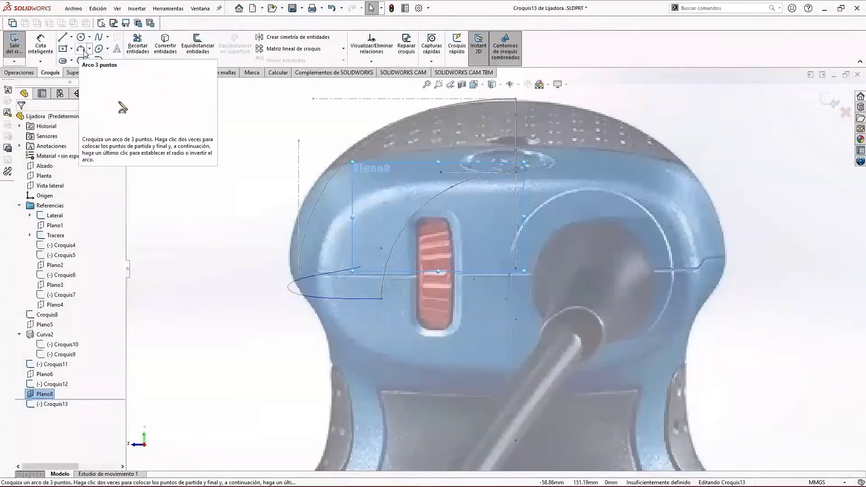
left_click(62, 37)
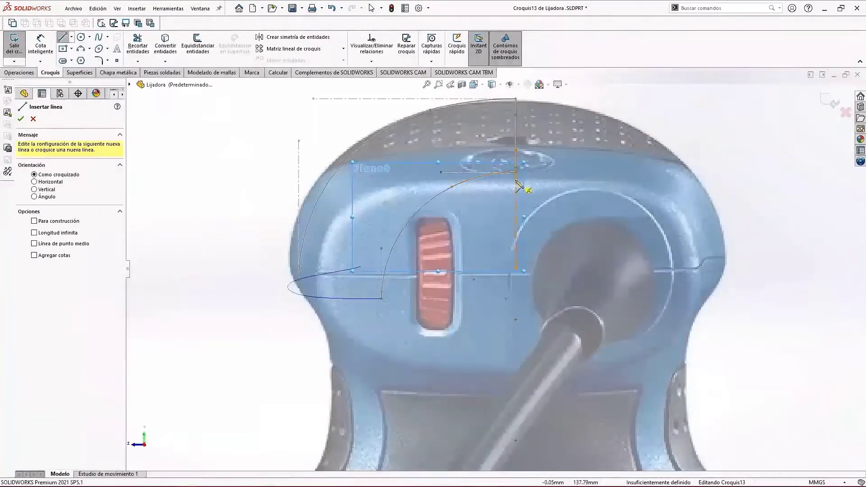
middle_click_drag(516, 174, 549, 195)
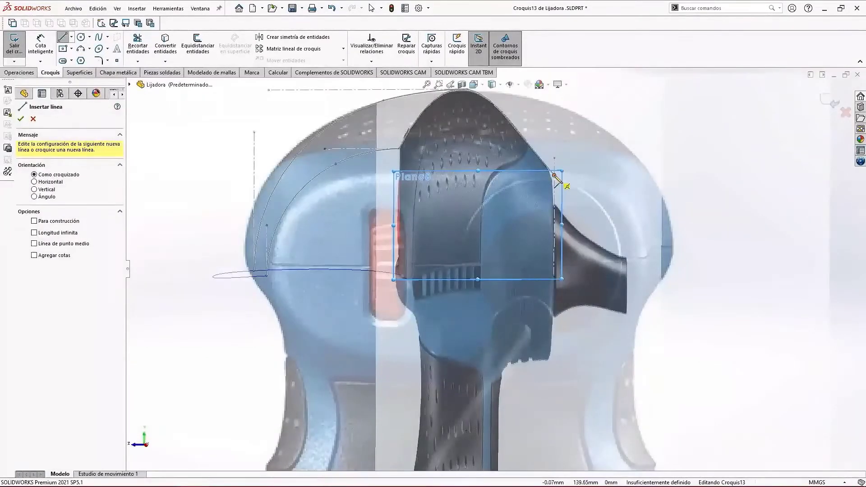
left_click(553, 174)
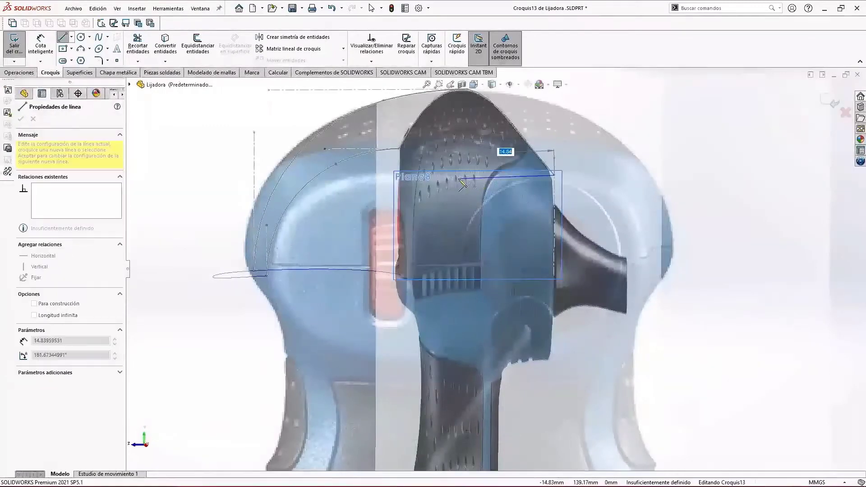
left_click(471, 175)
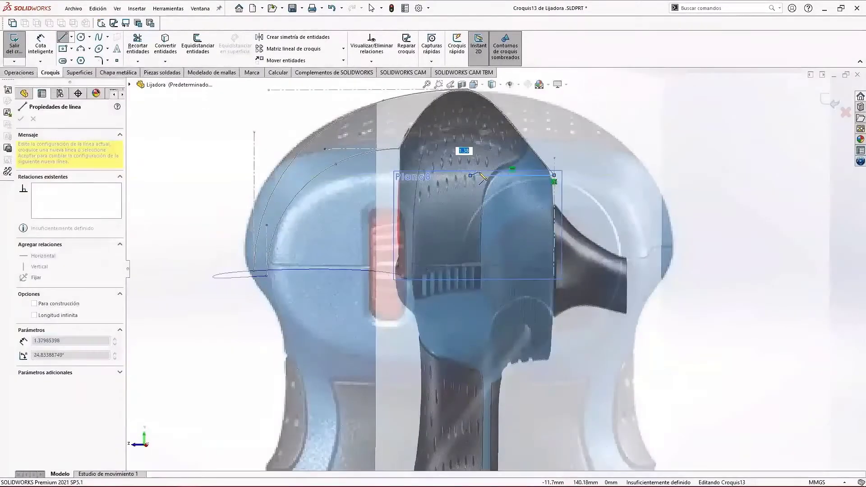
key("Escape")
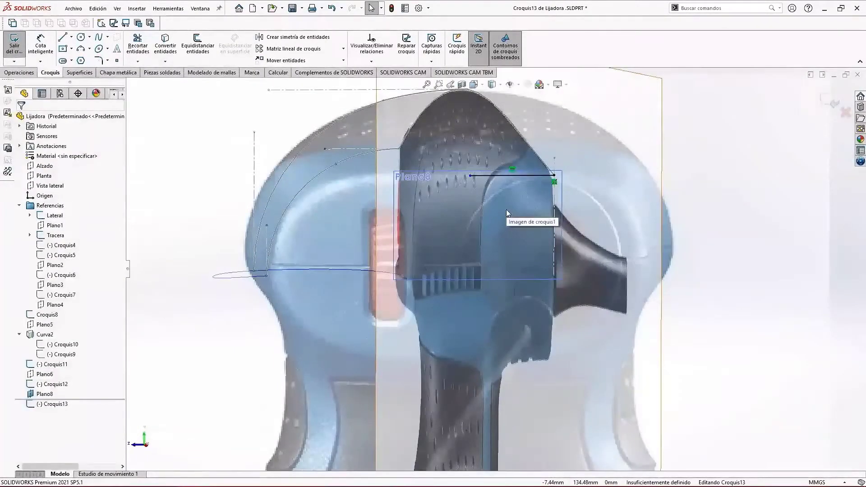
Draw a three-point arc curving down from the horizontal line's free end and keep it tangent to that line.
key("ctrl+8")
scroll(488, 176, "down", 1)
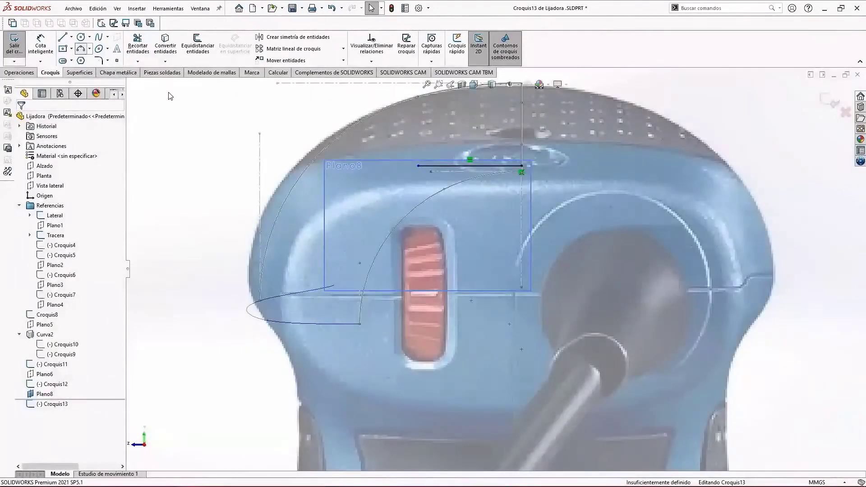
left_click(418, 166)
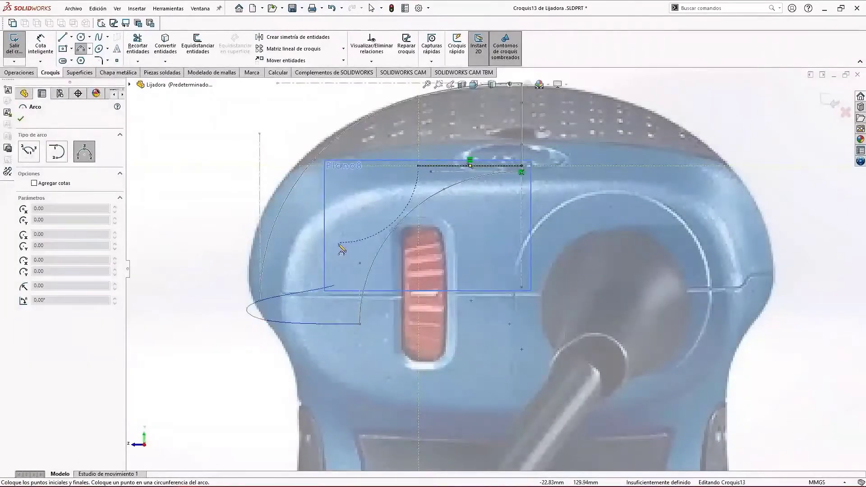
left_click(356, 204)
key("Escape")
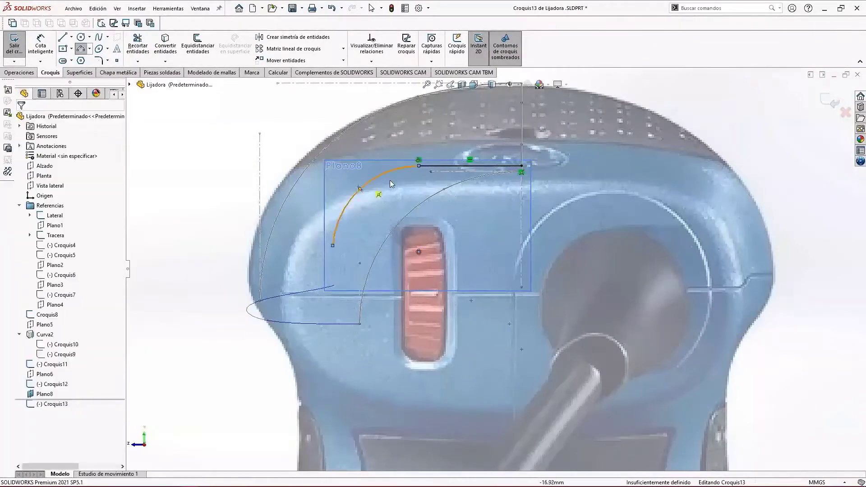
left_click(408, 171)
left_click(429, 167)
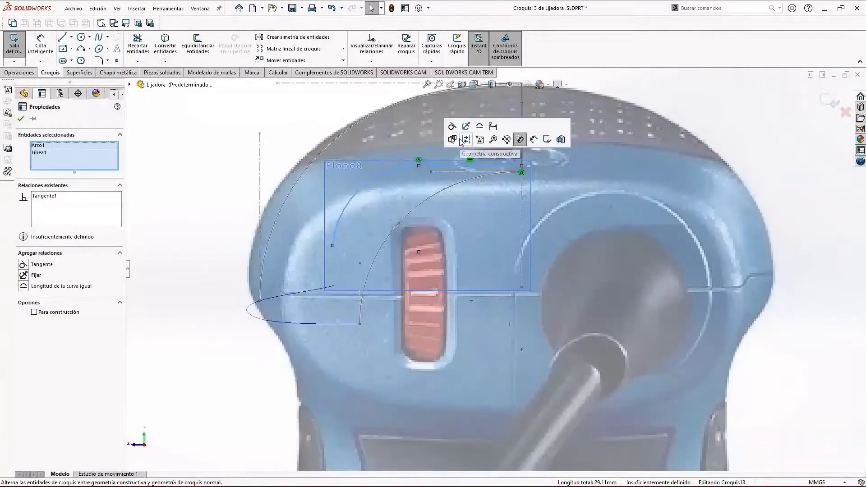
left_click(351, 244)
Pierce the arc's lower endpoint with the lower guide curve and reshape the arc to a radius of about 14.3 mm.
scroll(465, 274, "down", 3)
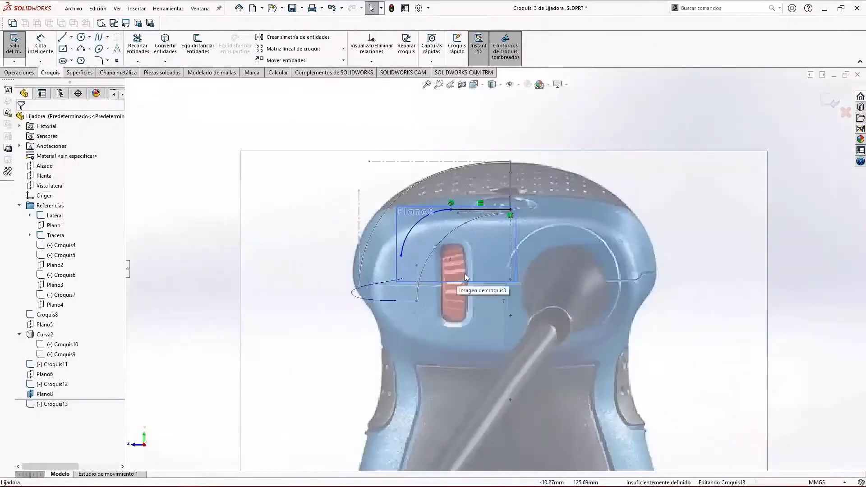
mouse_move(465, 274)
middle_mouse_down()
mouse_move(503, 288)
mouse_move(479, 272)
mouse_move(465, 271)
mouse_move(463, 281)
middle_mouse_up()
scroll(513, 286, "down", 1)
scroll(505, 282, "up", 2)
scroll(503, 280, "down", 4)
scroll(290, 264, "down", 2)
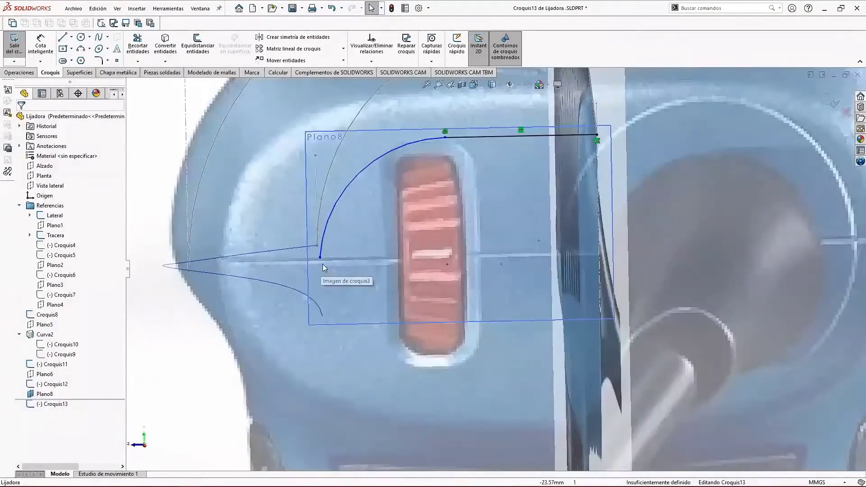
left_click_drag(321, 258, 322, 315)
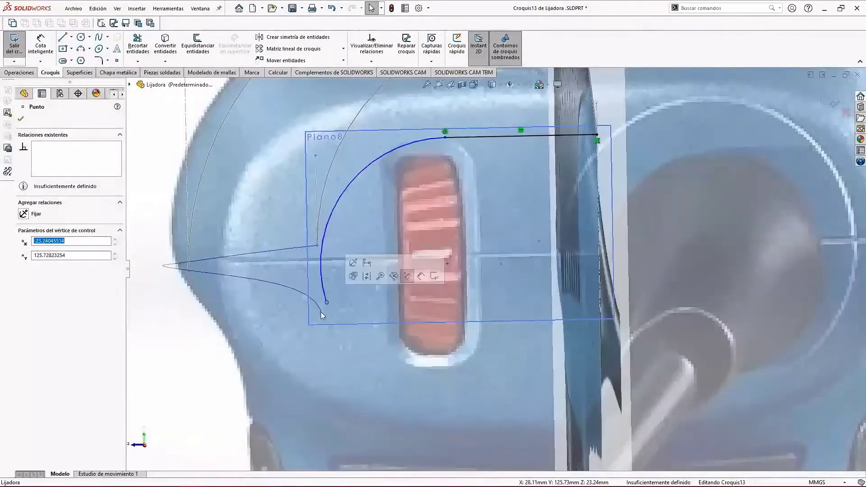
left_click(322, 313, "ctrl")
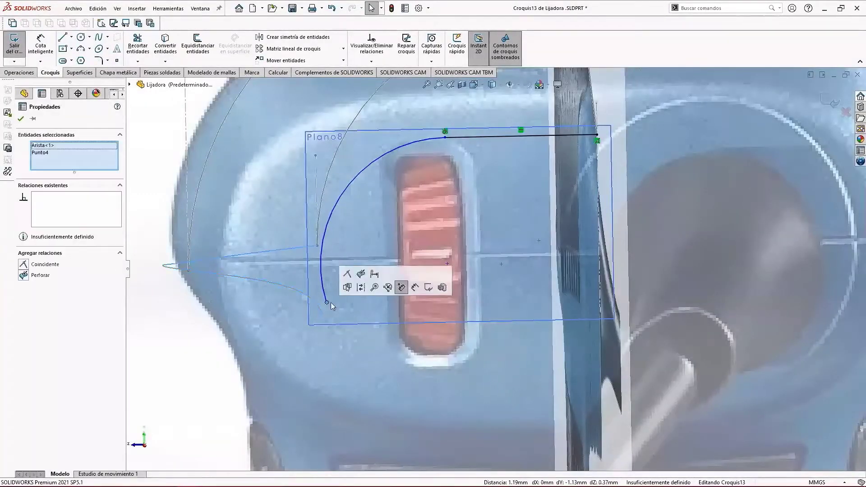
left_click(361, 273)
left_click_drag(323, 207, 354, 198)
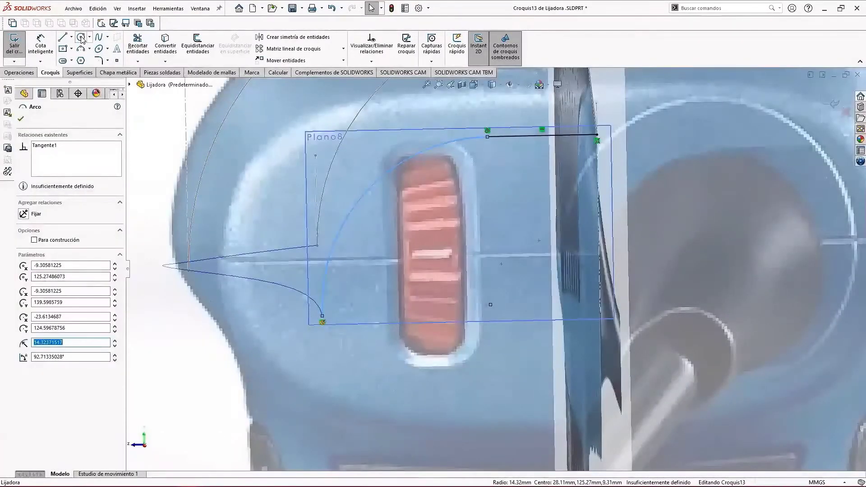
Draw a vertical construction line upward from the arc's lower endpoint.
left_click(71, 37)
left_click(84, 54)
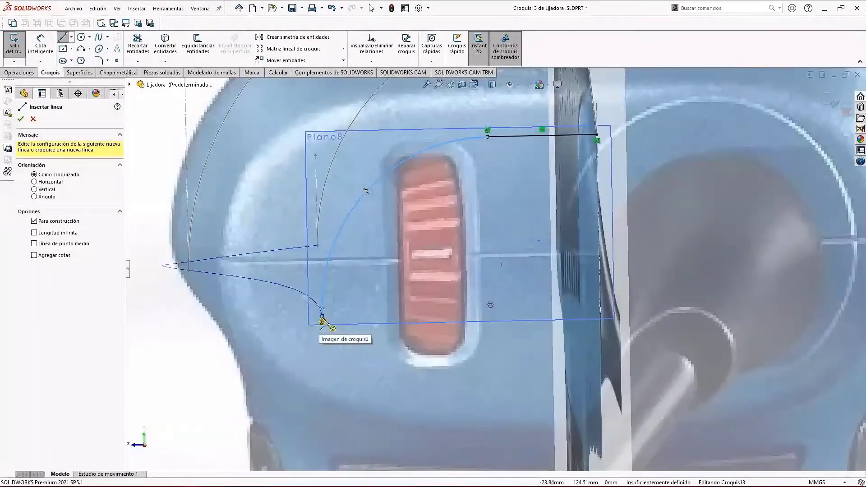
left_click(322, 318)
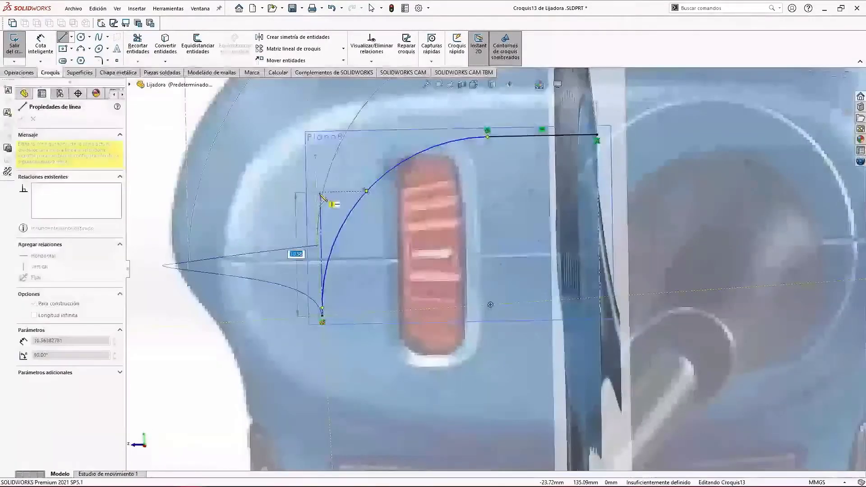
left_click(322, 196)
key("Escape")
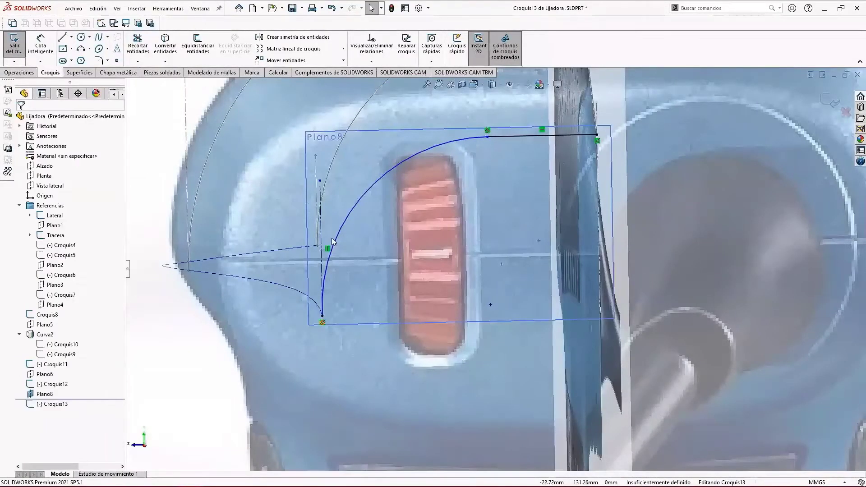
Make the arc tangent to the vertical construction line and exit the sketch.
left_click(331, 237)
left_click(320, 194, "ctrl")
left_click(349, 195)
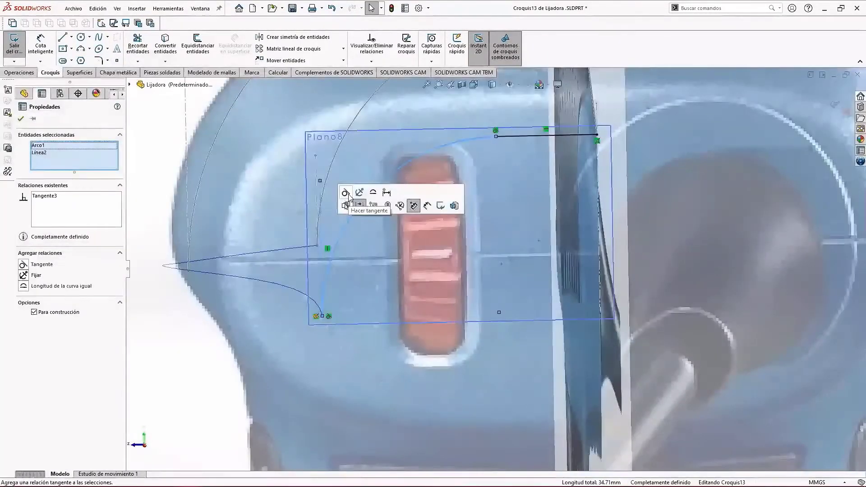
left_click(383, 335)
key("z")
middle_click_drag(484, 287, 632, 233)
left_click(829, 100)
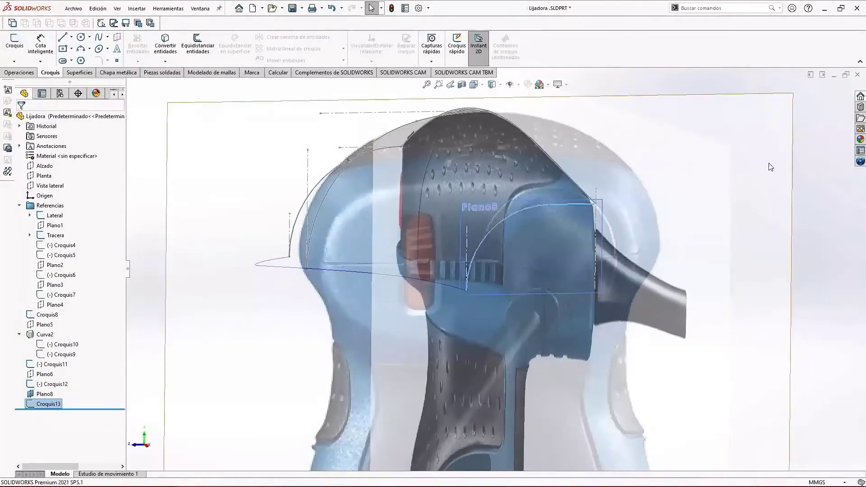
Hide the cable-side plane Plano8.
scroll(691, 215, "up", 4)
scroll(532, 262, "up", 2)
middle_click_drag(510, 257, 552, 246)
scroll(520, 277, "down", 4)
left_click(483, 275)
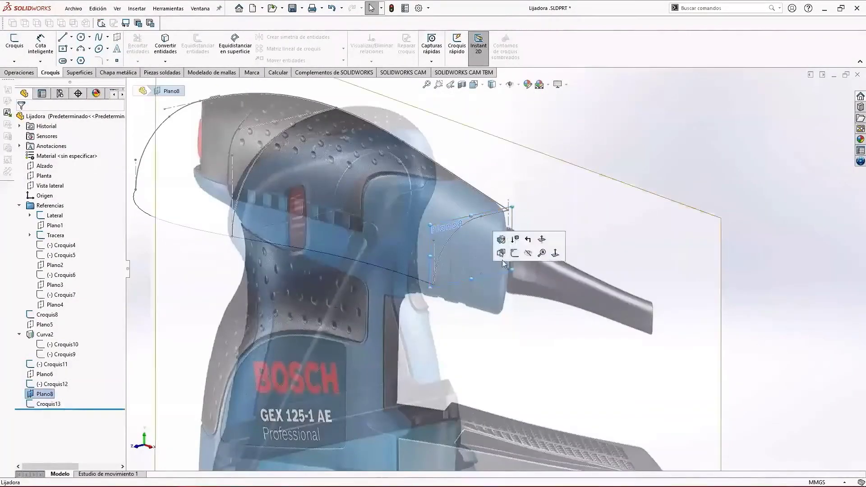
left_click(528, 253)
Hide the Tracera and Lateral reference image sketches so only the housing curves remain displayed.
scroll(537, 234, "up", 5)
middle_click_drag(429, 228, 388, 222)
scroll(410, 210, "down", 3)
middle_click_drag(448, 238, 424, 230)
right_click(609, 236)
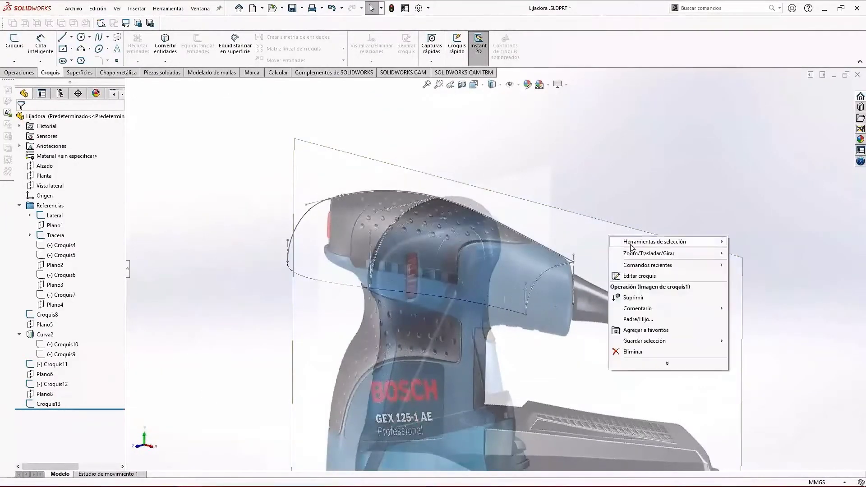
left_click(564, 226)
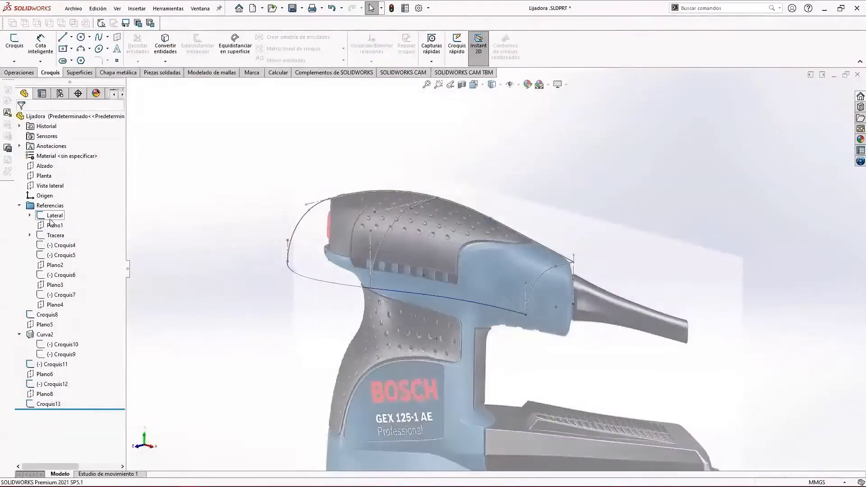
left_click(55, 215)
left_click(60, 194)
Start a boundary surface and add the front cross-section arc as the first Direction 1 open loop.
mouse_move(499, 338)
middle_mouse_down()
mouse_move(507, 313)
mouse_move(594, 339)
mouse_move(575, 365)
mouse_move(543, 361)
middle_mouse_up()
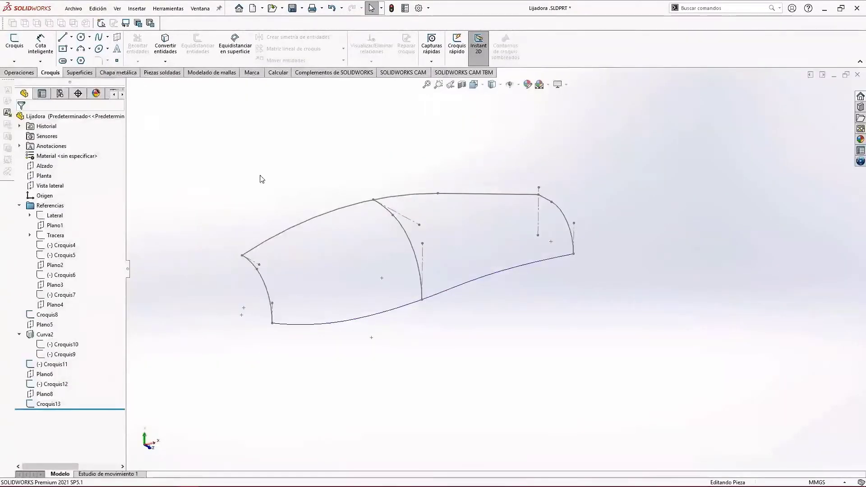
left_click(81, 72)
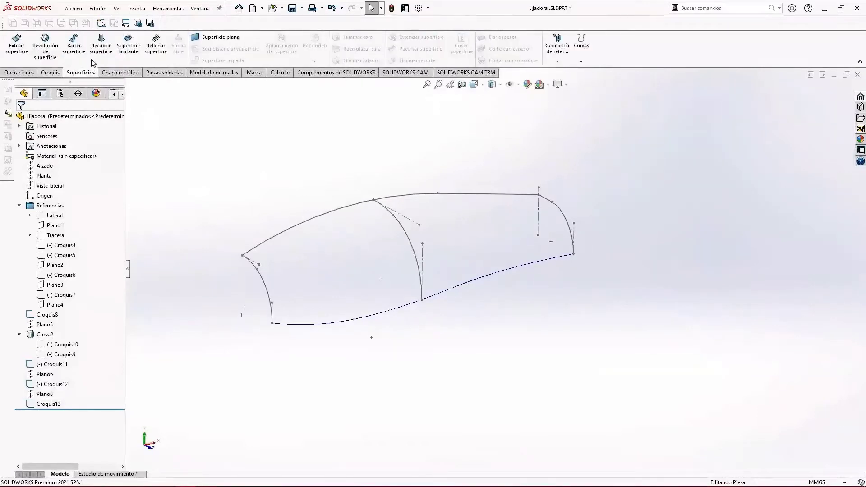
left_click(130, 48)
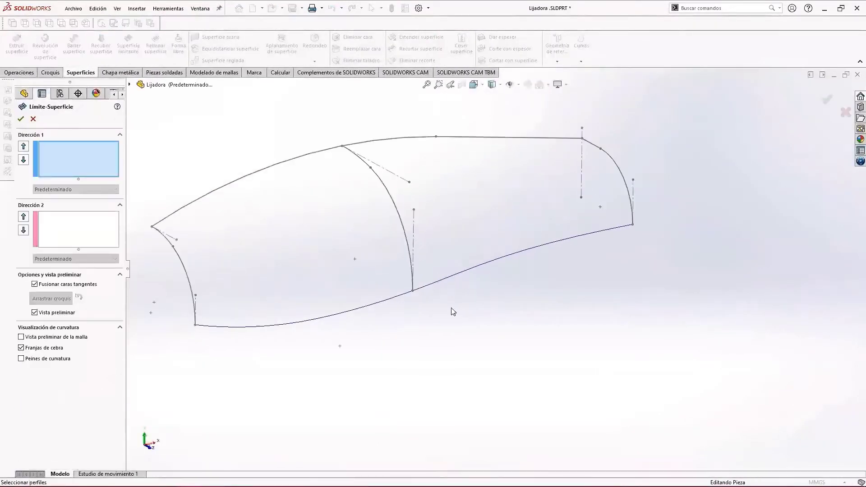
right_click(166, 182)
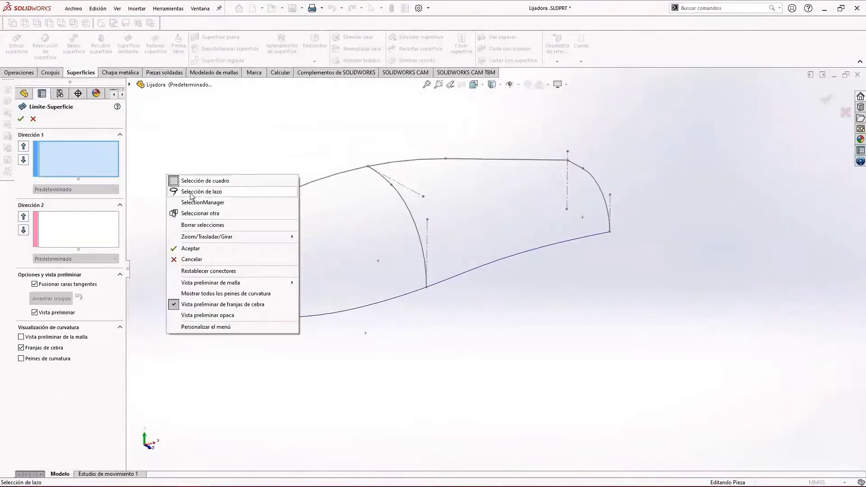
left_click(198, 203)
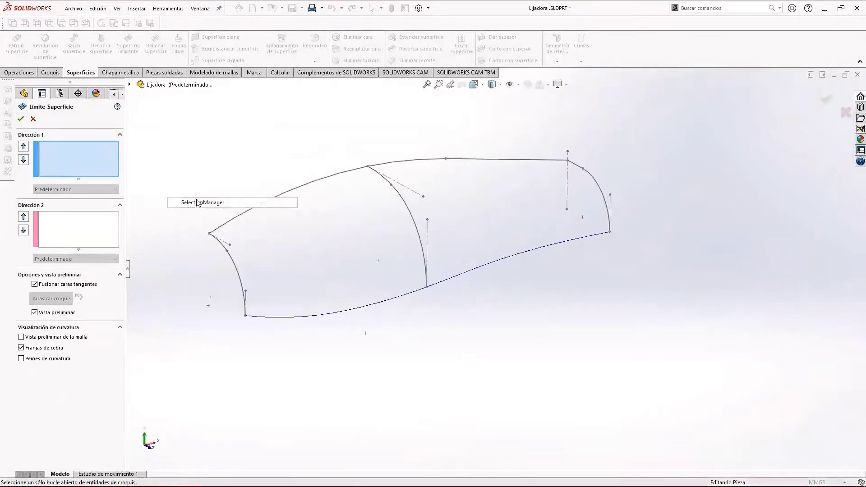
left_click(223, 247)
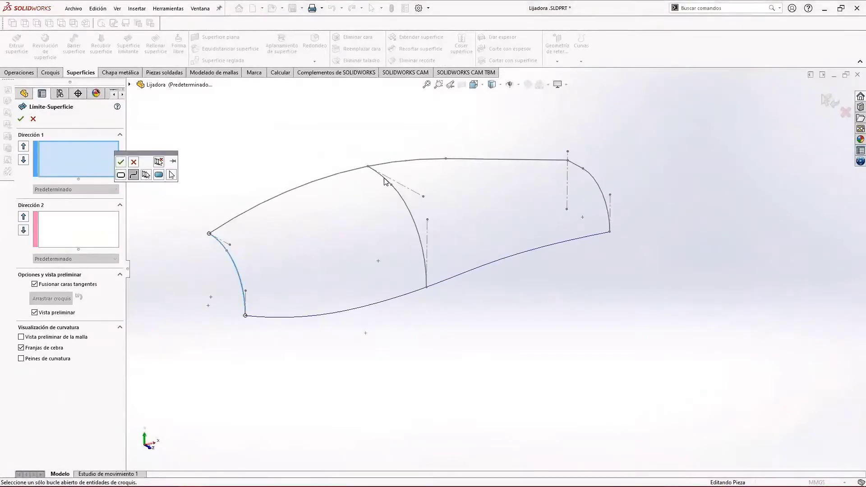
left_click(121, 162)
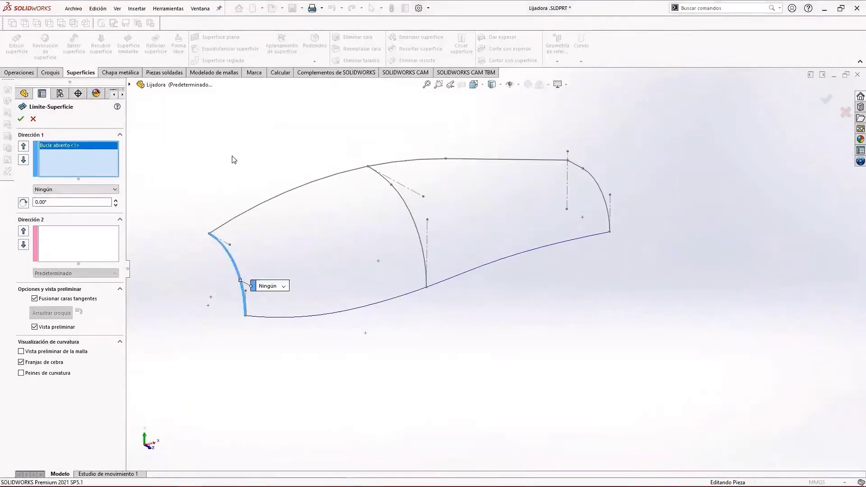
right_click(232, 156)
left_click(261, 184)
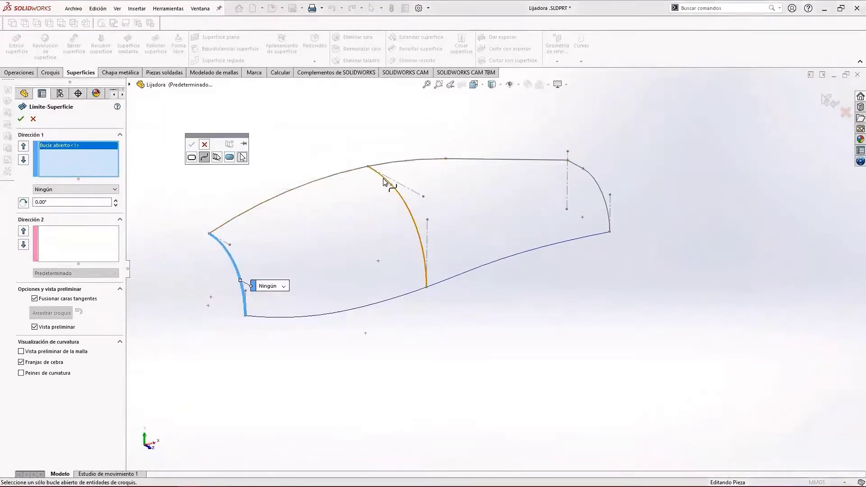
left_click(384, 182)
left_click(197, 146)
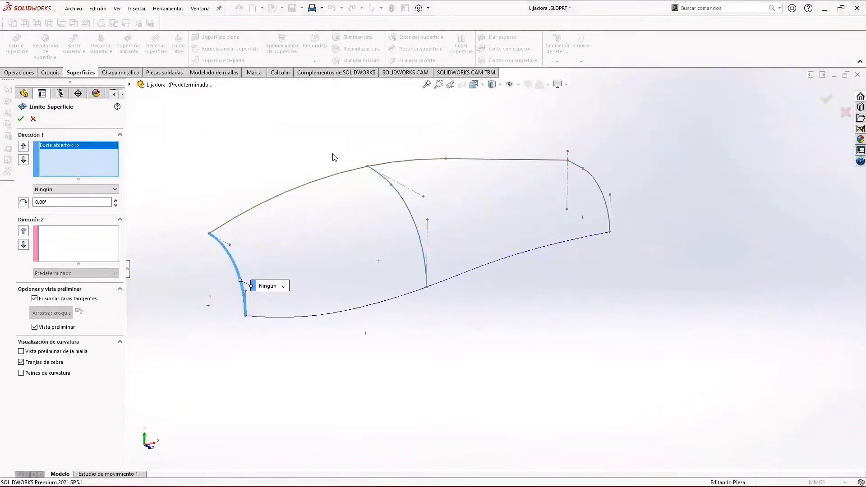
Add the middle cross-section as the second Direction 1 open loop of the boundary surface.
right_click(299, 154)
left_click(321, 182)
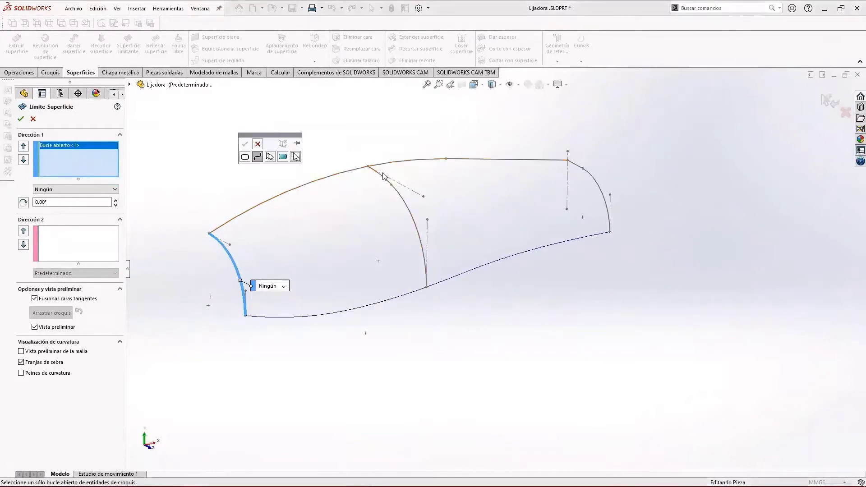
left_click(382, 179)
left_click(258, 144)
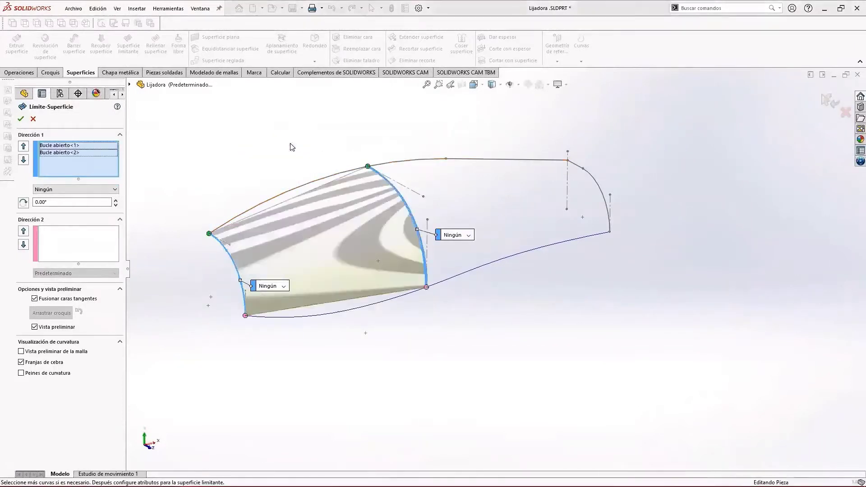
Add the cable-side cross-section as the third Direction 1 open loop of the boundary surface.
right_click(400, 143)
left_click(420, 171)
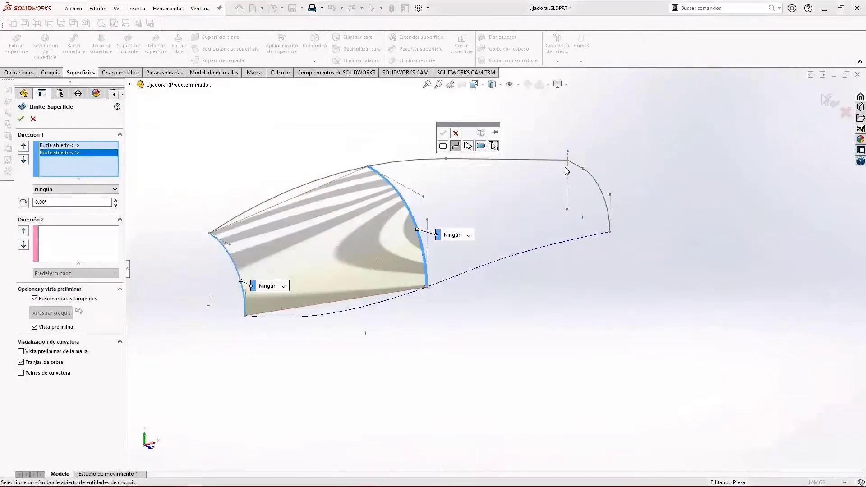
left_click(579, 168)
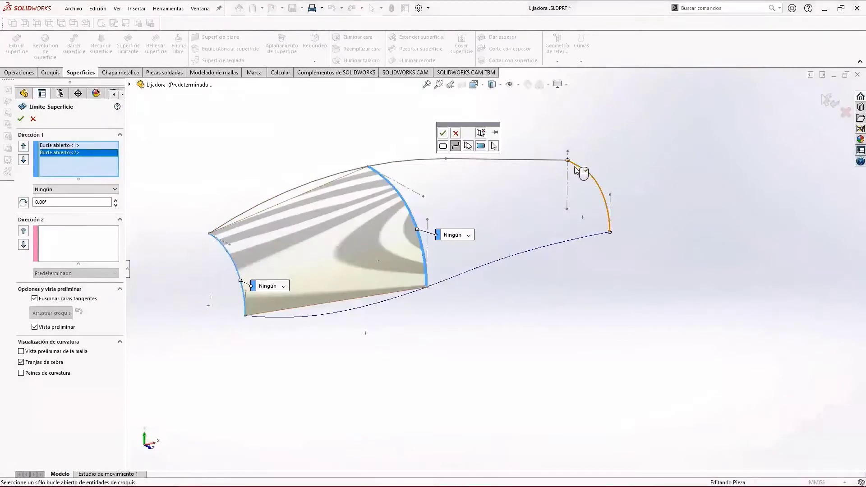
left_click(442, 133)
Add the upper profile curve as an open loop in Direction 2 of the boundary surface.
middle_click_drag(473, 205, 261, 131)
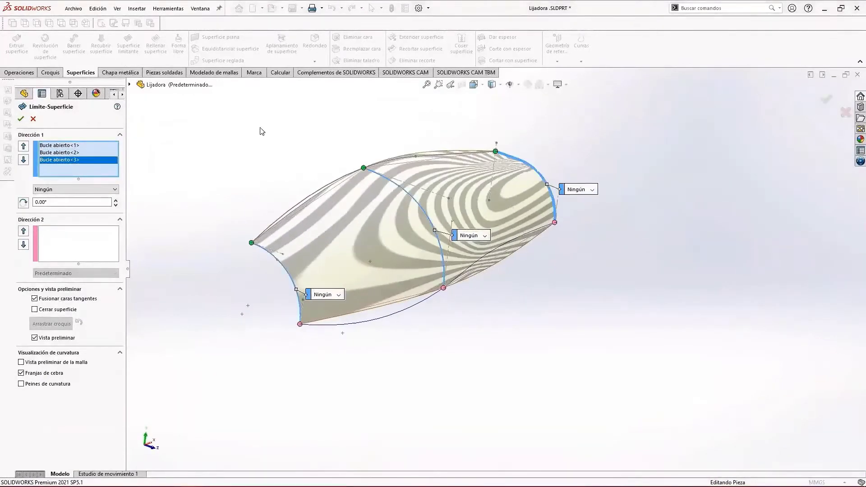
right_click(279, 154)
left_click(92, 235)
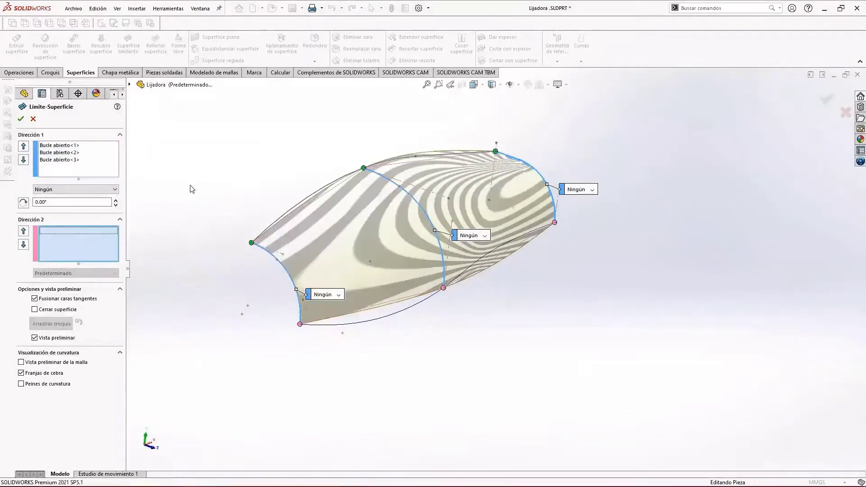
right_click(203, 178)
left_click(229, 206)
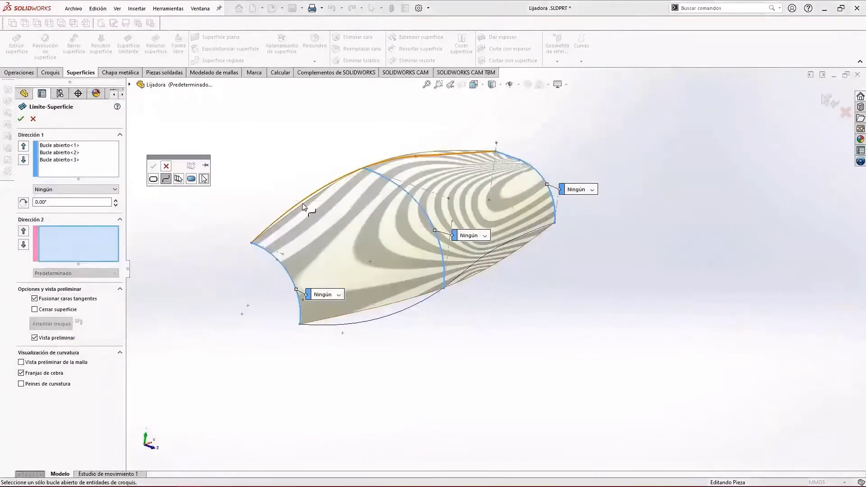
left_click(304, 207)
right_click(261, 201)
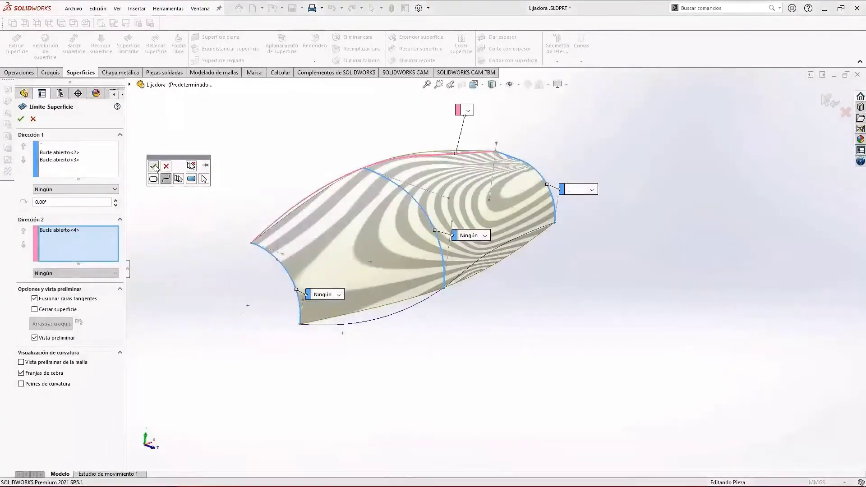
right_click(261, 162)
left_click(275, 184)
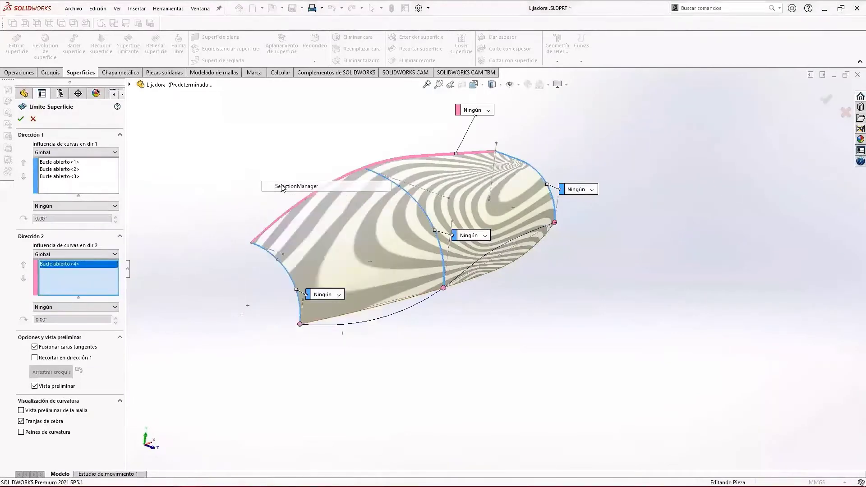
left_click(361, 324)
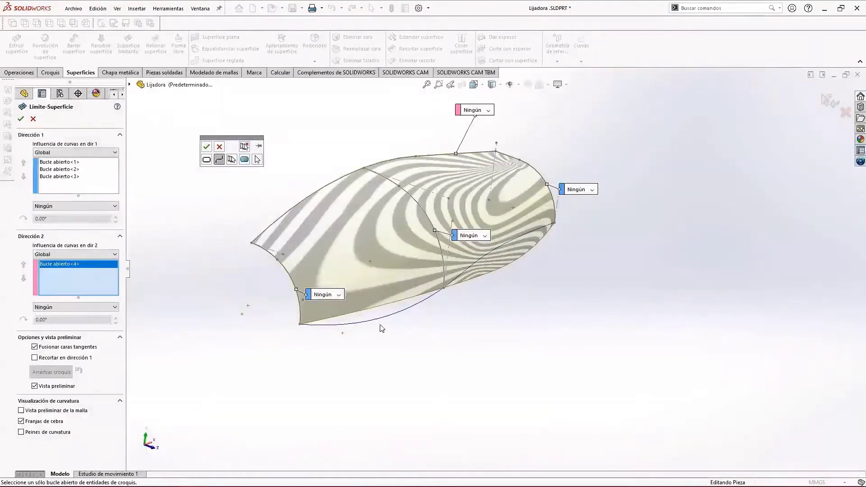
scroll(388, 312, "down", 5)
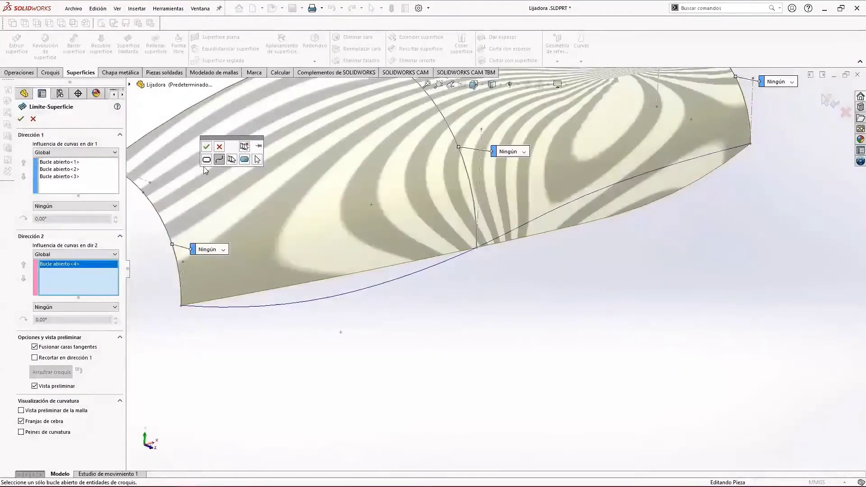
left_click(231, 160)
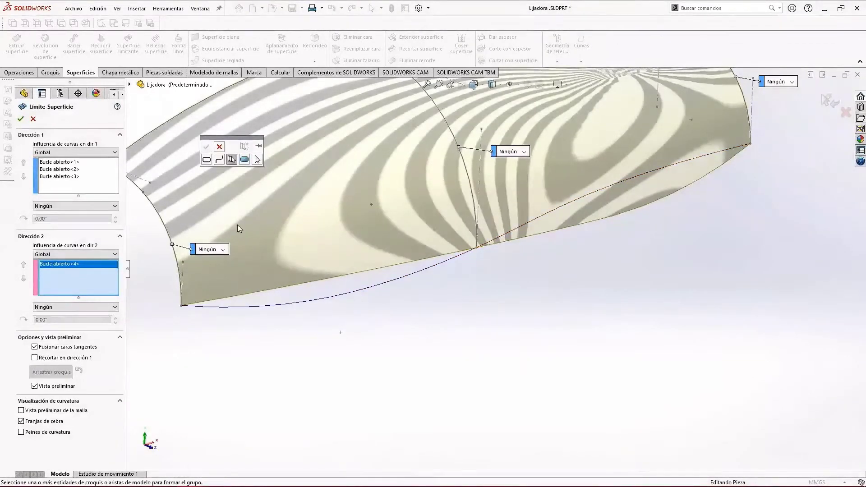
left_click(219, 147)
Add the lower curve Curva2 as the second Direction 2 curve and create the boundary surface.
left_click(296, 304)
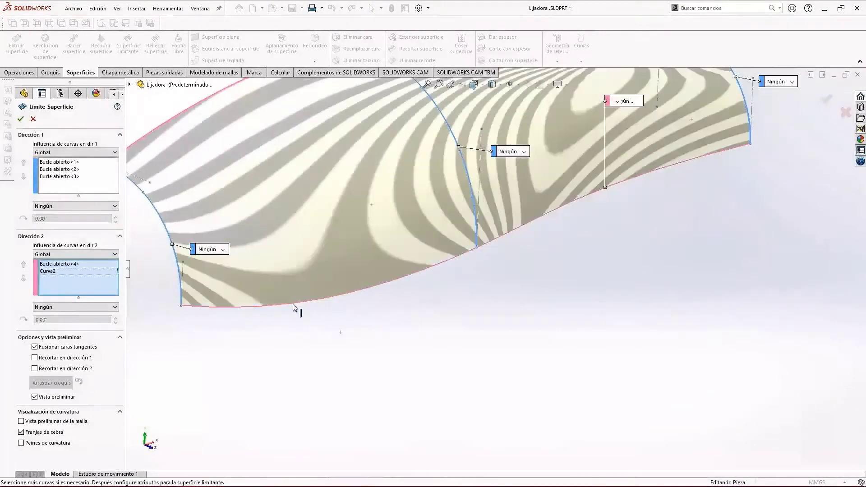
scroll(516, 268, "up", 4)
mouse_move(522, 245)
middle_mouse_down()
mouse_move(528, 217)
mouse_move(525, 229)
middle_mouse_up()
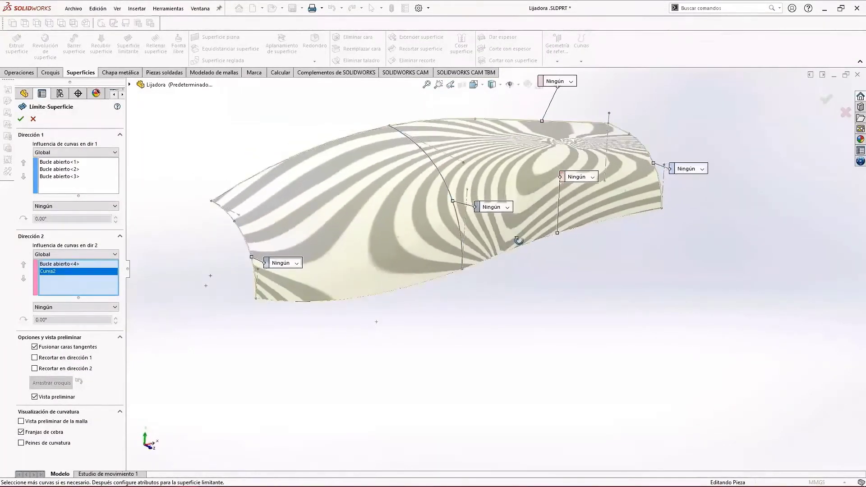
left_click(19, 118)
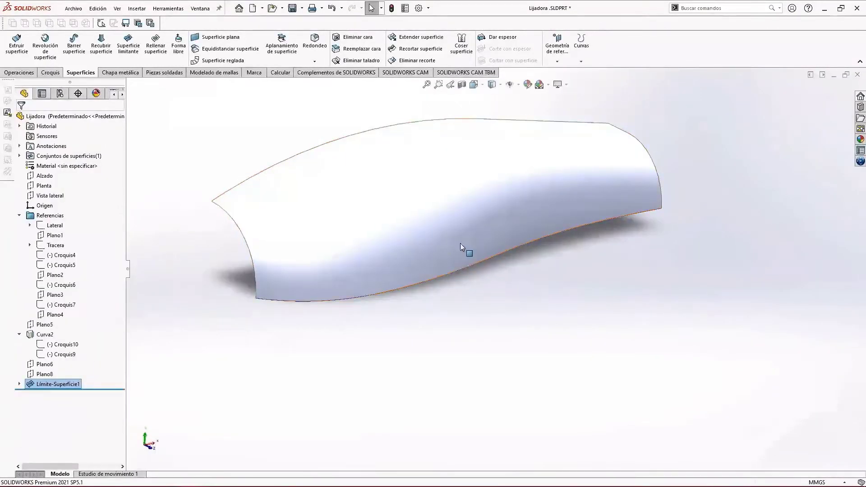
mouse_move(460, 242)
middle_mouse_down()
mouse_move(513, 209)
mouse_move(499, 267)
mouse_move(454, 214)
mouse_move(315, 211)
mouse_move(329, 224)
mouse_move(441, 211)
mouse_move(508, 242)
mouse_move(507, 252)
mouse_move(532, 254)
mouse_move(461, 234)
mouse_move(410, 242)
mouse_move(456, 247)
middle_mouse_up()
Reopen the boundary surface for editing and enable its mesh preview with a density of 8.
left_click(64, 385)
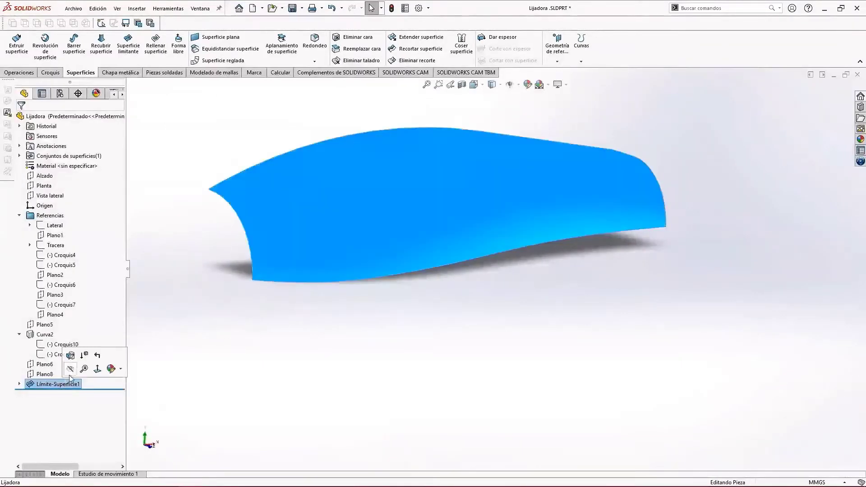
left_click(63, 355)
left_click(40, 384)
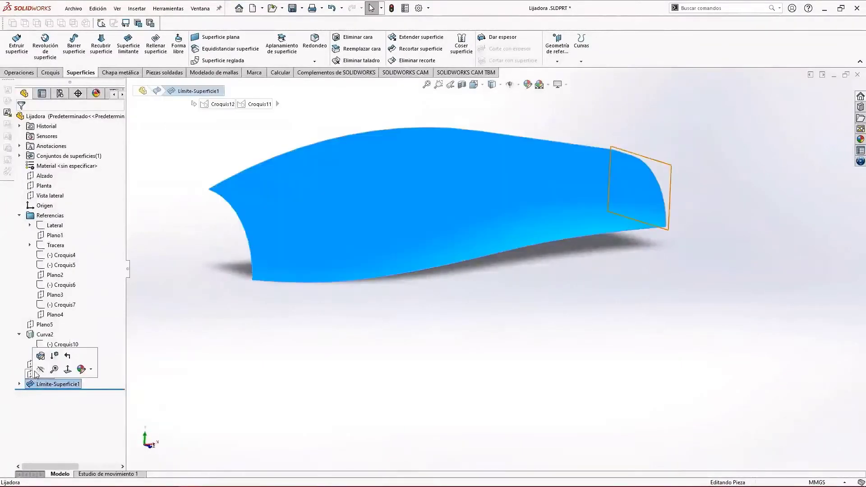
left_click(67, 371)
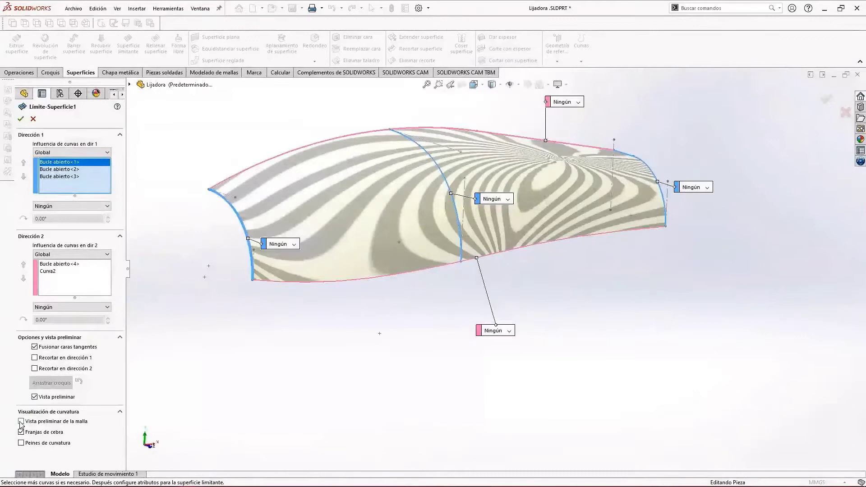
left_click(20, 422)
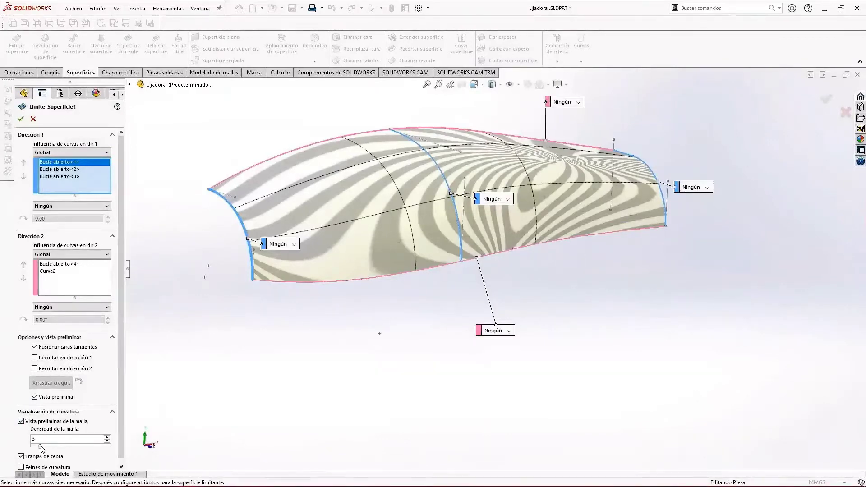
left_click_drag(42, 448, 60, 447)
scroll(557, 277, "down", 3)
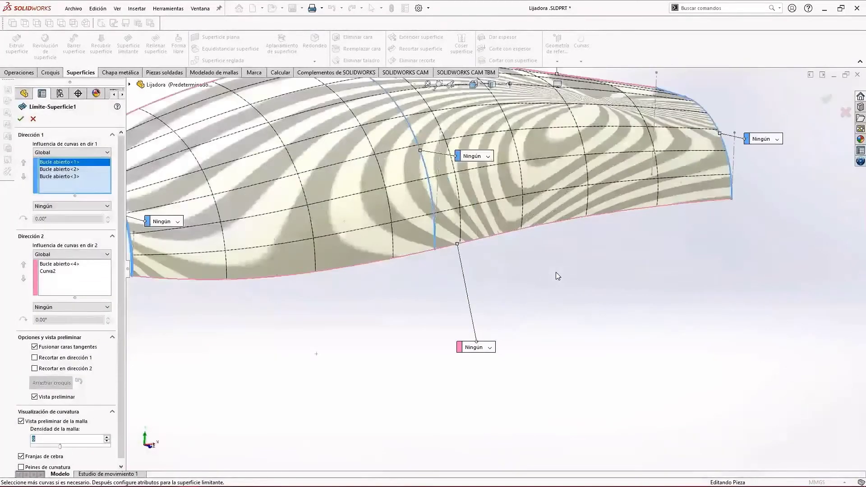
mouse_move(556, 272)
middle_mouse_down()
mouse_move(530, 286)
mouse_move(553, 253)
mouse_move(567, 267)
middle_mouse_up()
scroll(88, 410, "down", 1)
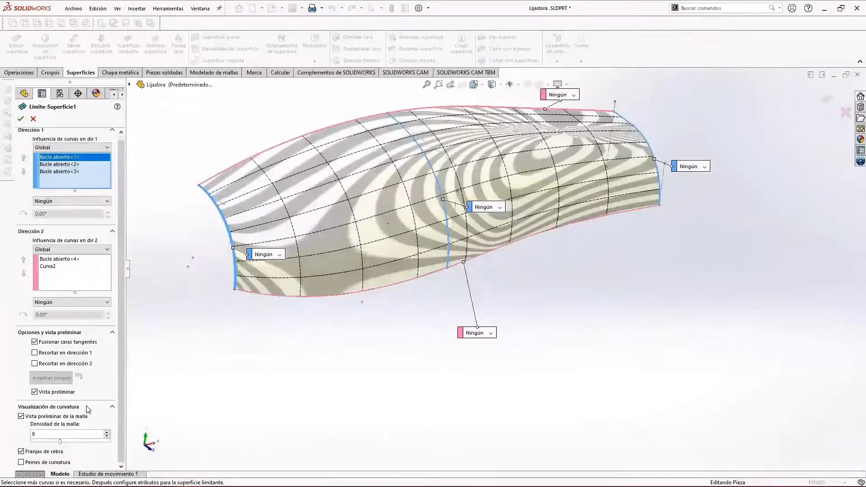
Enable curvature combs on the boundary surface, set their scale to 4, and inspect them along the housing.
left_click(20, 462)
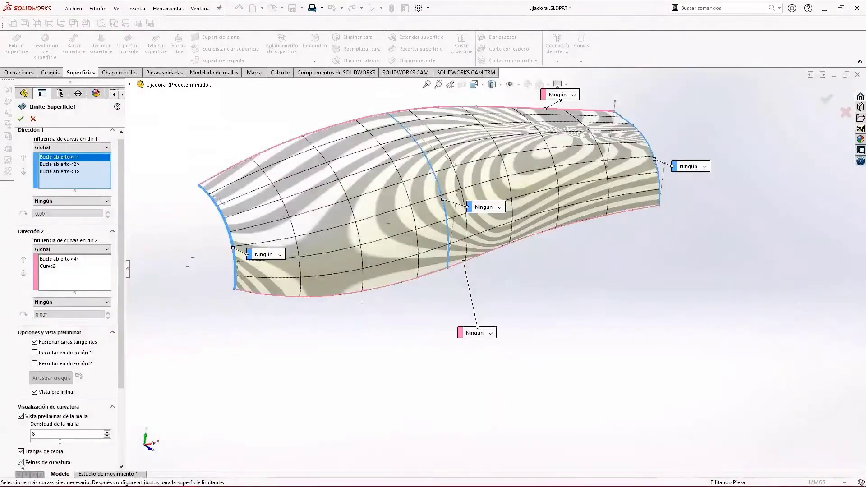
scroll(92, 393, "down", 3)
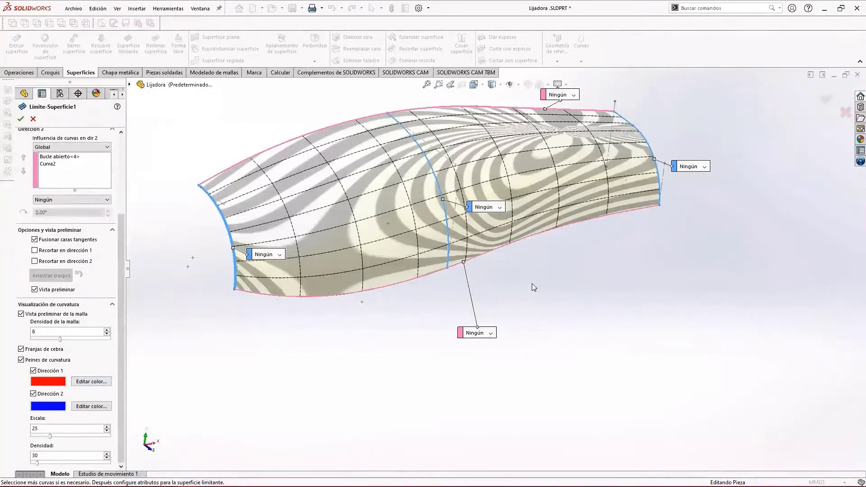
middle_click_drag(530, 281, 517, 277)
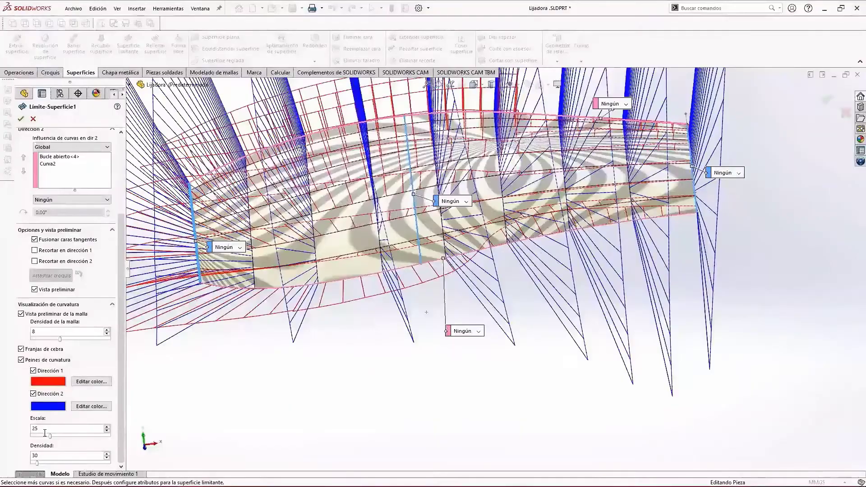
double_click(45, 432)
type("4")
key("Return")
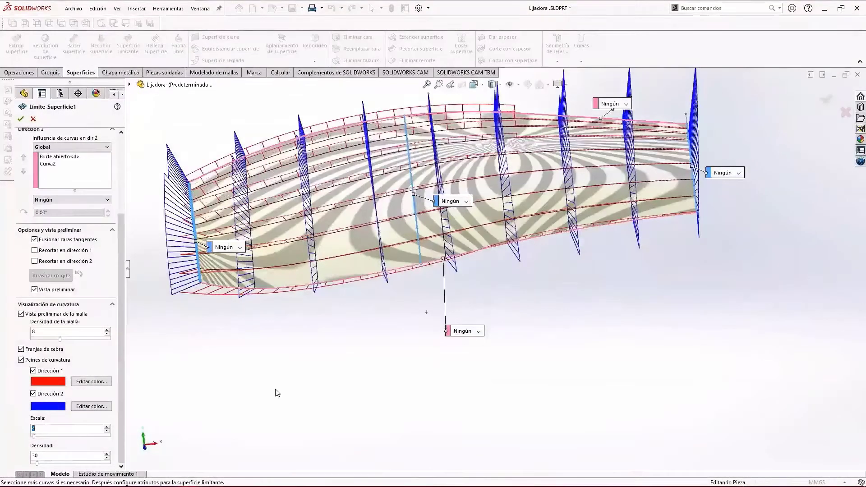
middle_click_drag(277, 393, 334, 368)
scroll(594, 254, "down", 3)
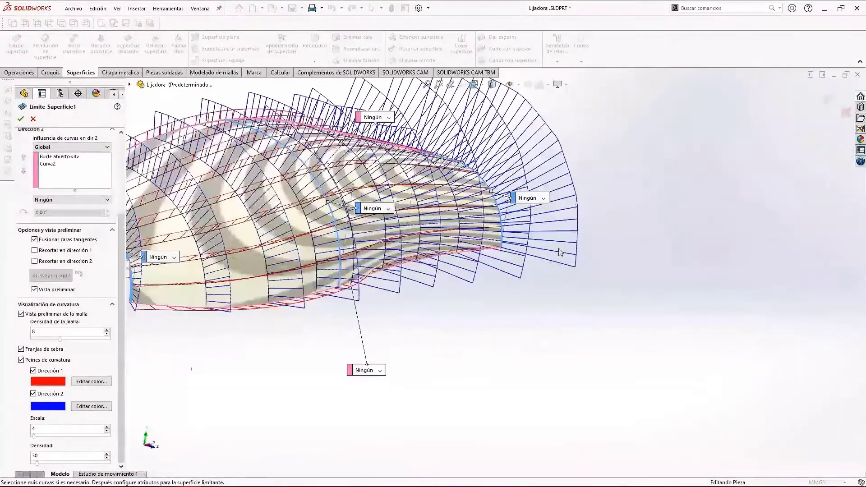
Check the zebra stripes and curvature combs on the housing from several angles and accept the boundary surface.
middle_click_drag(559, 251, 472, 209)
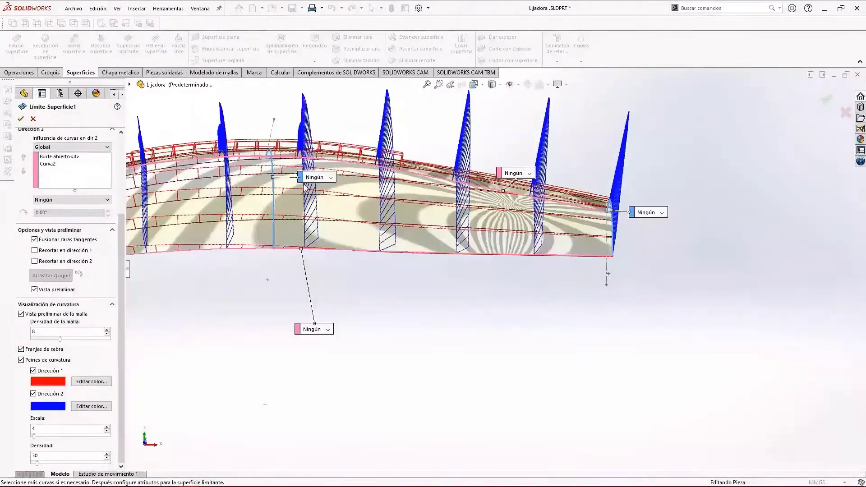
middle_click_drag(437, 322, 387, 326)
scroll(443, 292, "up", 4)
scroll(522, 185, "down", 5)
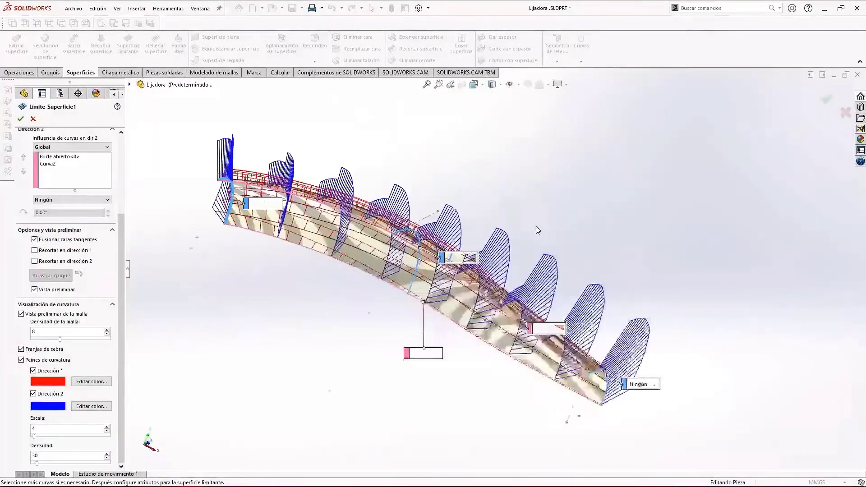
mouse_move(536, 226)
middle_mouse_down()
mouse_move(522, 242)
mouse_move(458, 255)
mouse_move(440, 239)
mouse_move(502, 249)
mouse_move(494, 296)
middle_mouse_up()
left_click(21, 119)
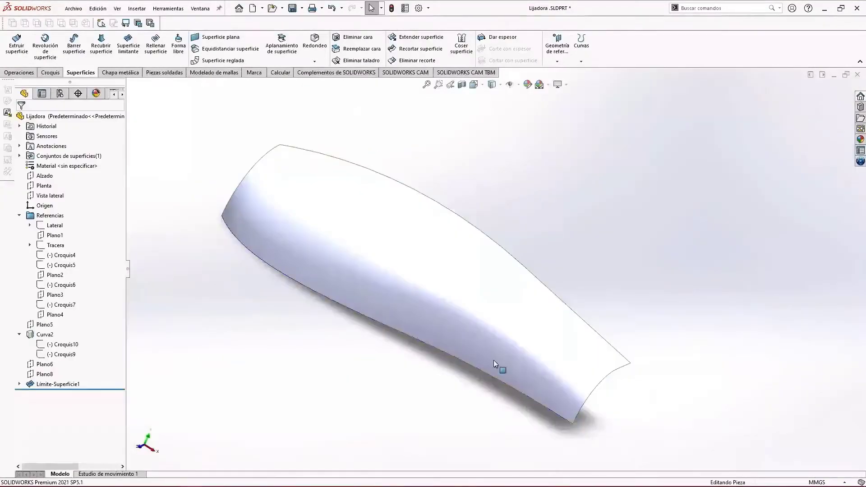
middle_click_drag(453, 325, 446, 280)
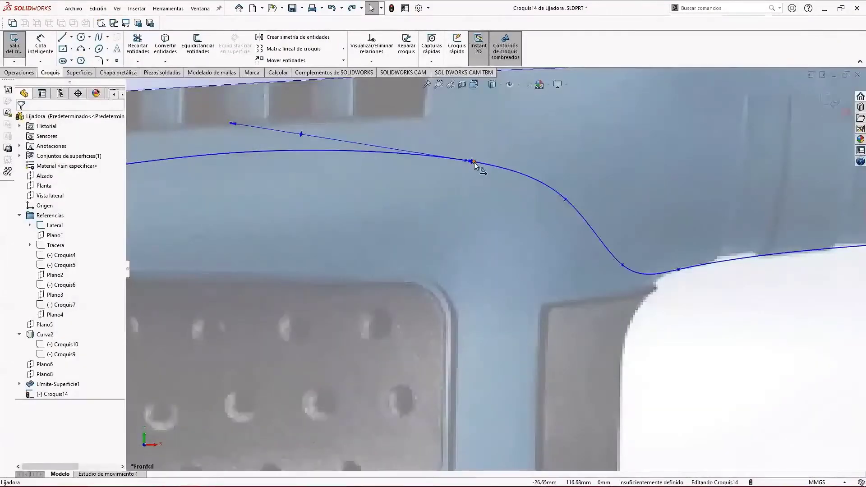
Try to adjust the tangency handle of the spline point just before the S-bend and undo the change.
mouse_move(475, 161)
left_mouse_down()
mouse_move(483, 160)
mouse_move(438, 184)
mouse_move(399, 157)
left_mouse_up()
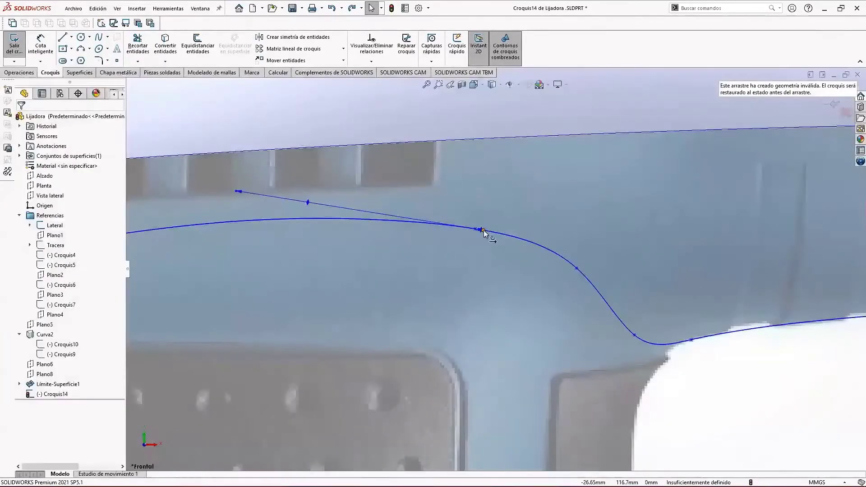
left_click(484, 231)
left_click_drag(506, 289, 503, 286)
key("ctrl+z")
scroll(492, 288, "up", 6)
scroll(484, 292, "down", 3)
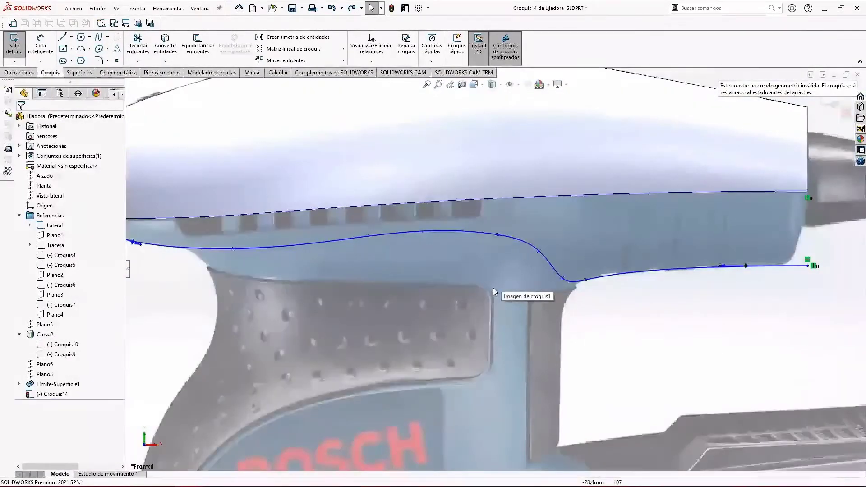
scroll(445, 278, "up", 2)
scroll(433, 272, "up", 1)
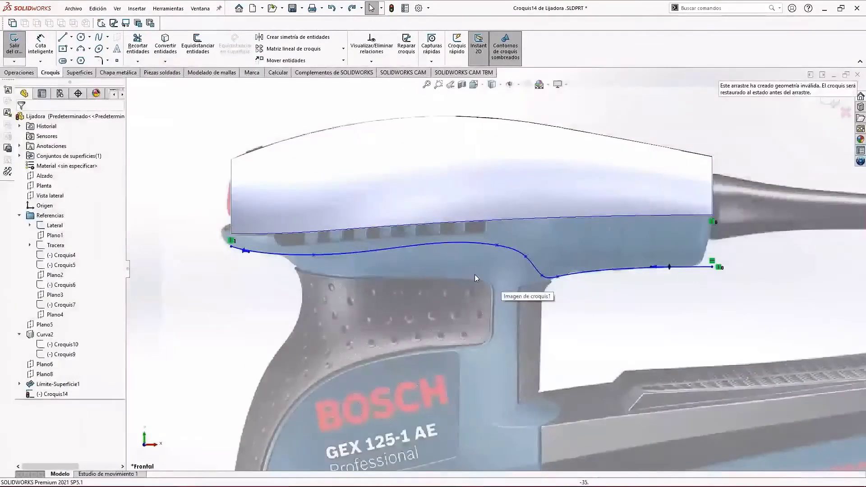
Reposition the lower and upper spline points of the S-bend against the housing edge in the reference image.
scroll(555, 289, "down", 5)
left_click_drag(591, 296, 604, 294)
left_click_drag(445, 206, 429, 194)
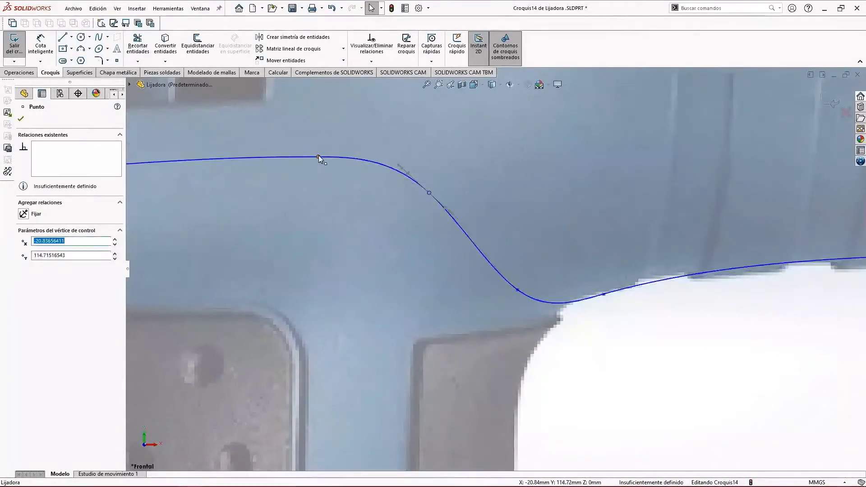
Delete the spline point on the crest just before the S-bend.
left_click(319, 157)
right_click(319, 157)
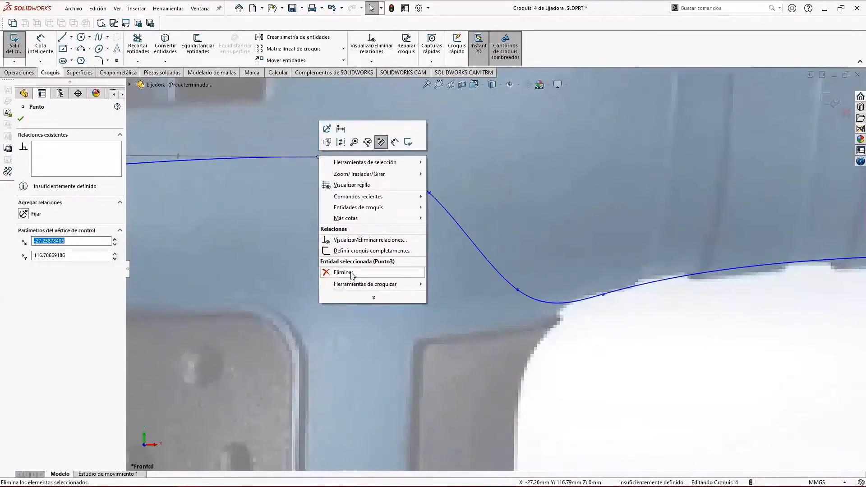
left_click(355, 273)
scroll(371, 268, "up", 6)
scroll(216, 252, "down", 2)
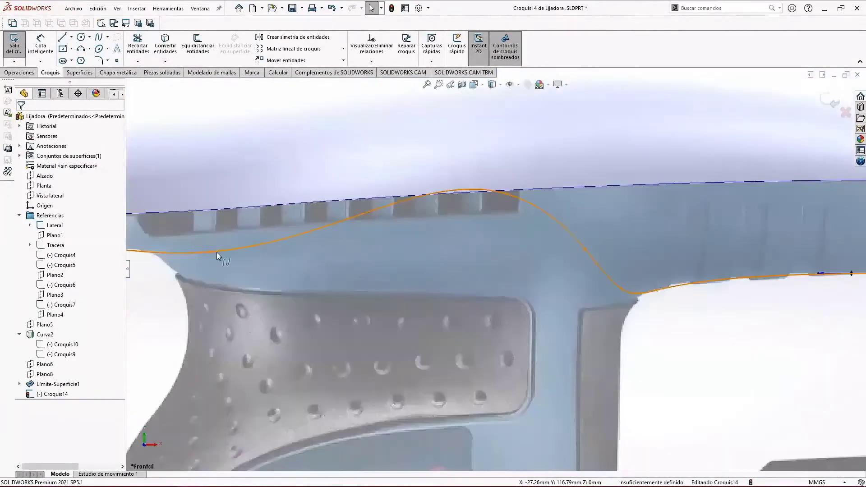
Move the intermediate spline point near the housing's rear and adjust its and the S-bend point's tangency handles to flatten the curve.
left_click_drag(210, 251, 438, 248)
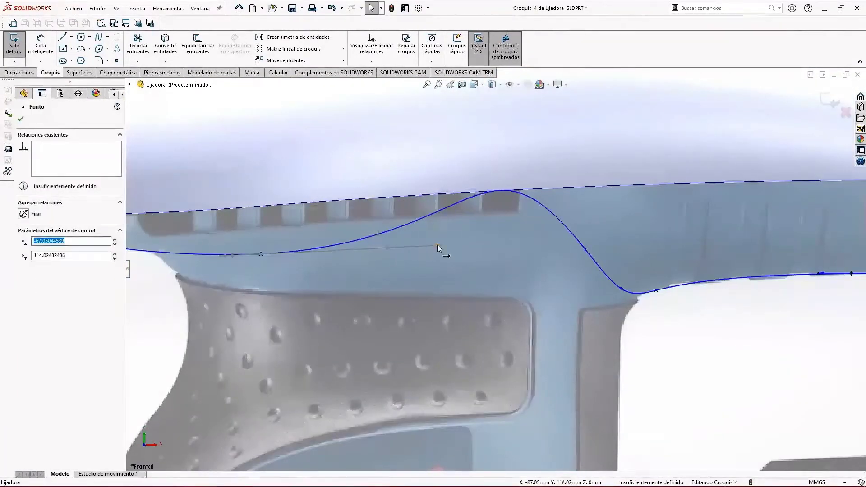
left_click(586, 250)
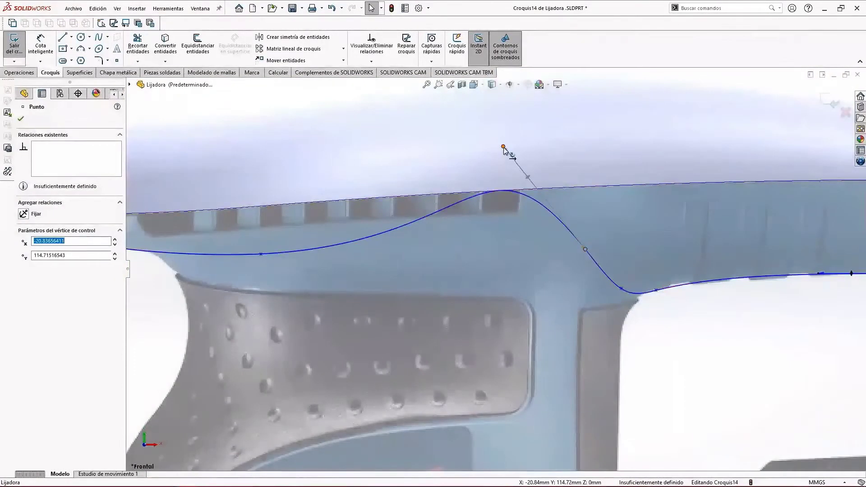
left_click_drag(503, 147, 454, 177)
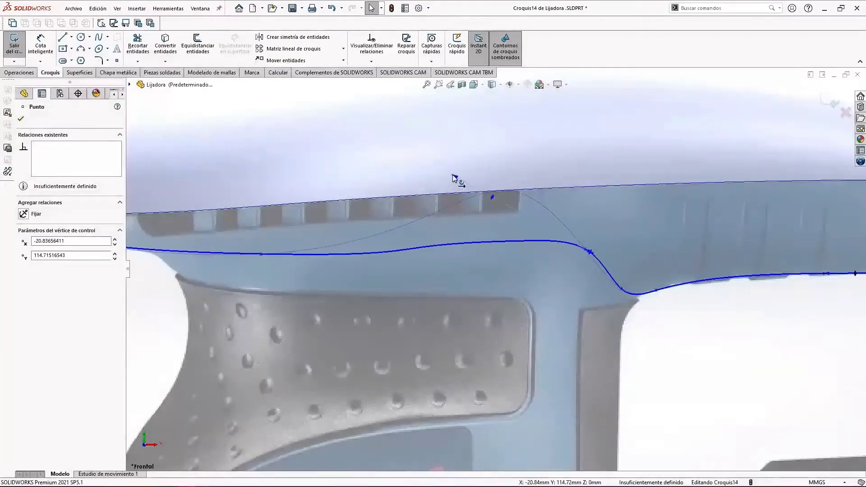
scroll(332, 271, "up", 2)
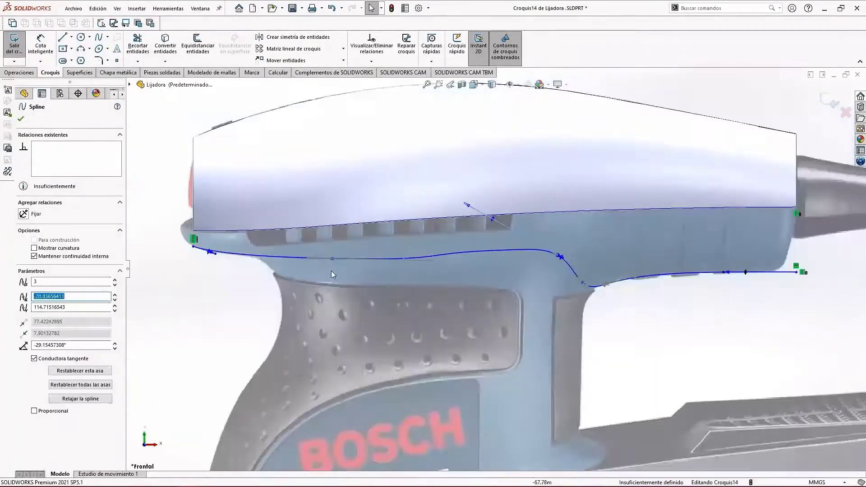
scroll(375, 273, "down", 2)
left_click_drag(465, 253, 439, 253)
Delete the intermediate spline point near the rear of the housing.
left_click(316, 250)
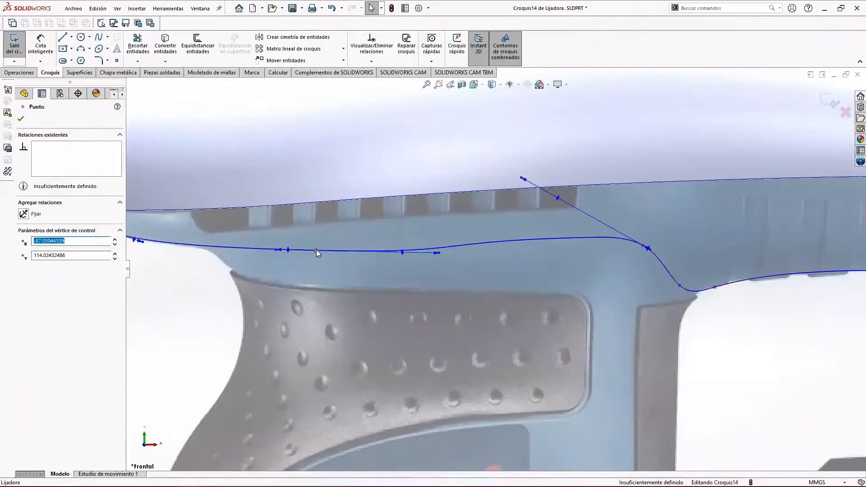
right_click(316, 250)
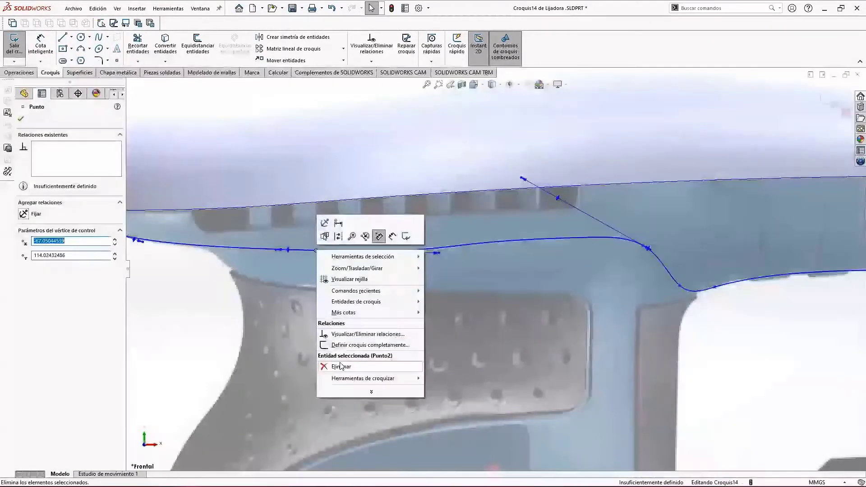
left_click(338, 366)
Reshape the spline's rear section by shortening and tilting its start tangency handle to follow the reference edge.
left_click_drag(225, 264, 235, 235)
mouse_move(460, 143)
left_mouse_down()
mouse_move(483, 155)
mouse_move(480, 131)
mouse_move(460, 123)
mouse_move(458, 136)
left_mouse_up()
scroll(363, 246, "up", 2)
scroll(327, 258, "down", 2)
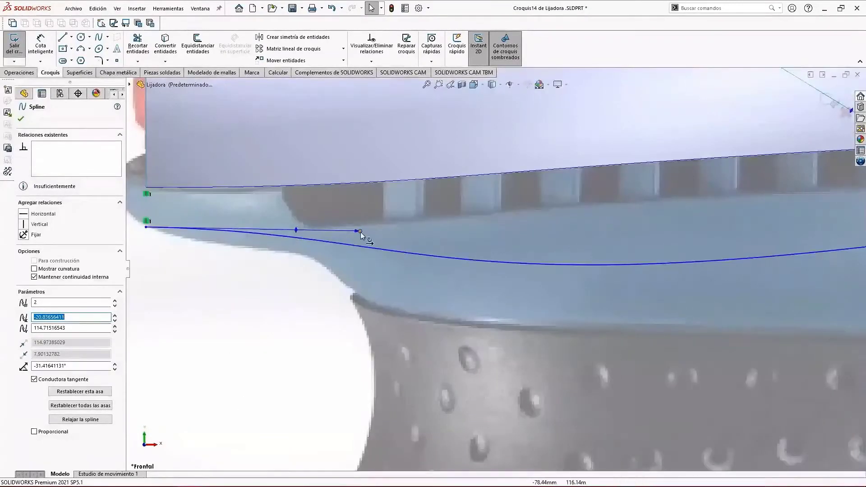
left_click_drag(358, 235, 232, 246)
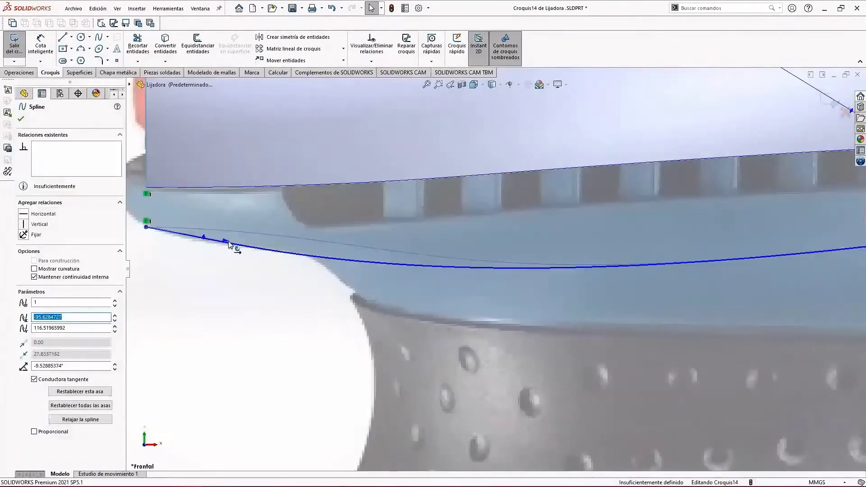
Shorten the long tangency handle at the upper S-bend point to refine the curve's crest.
scroll(359, 325, "up", 3)
scroll(641, 306, "down", 5)
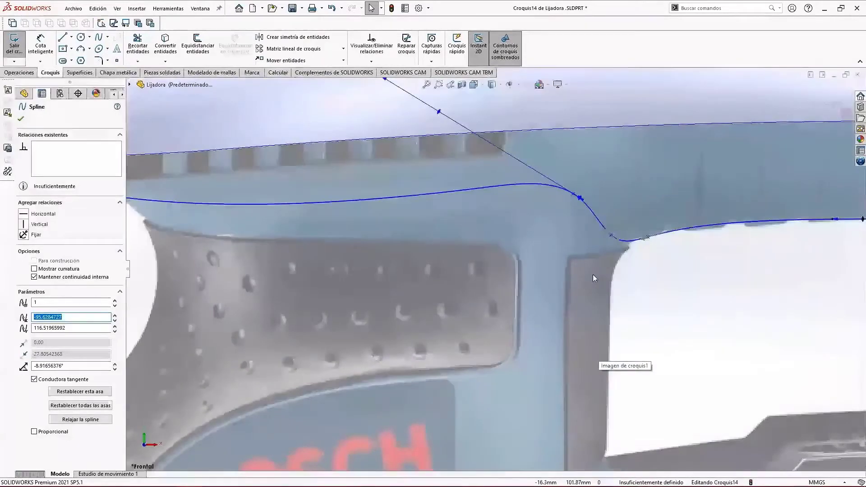
scroll(593, 275, "up", 1)
scroll(494, 182, "down", 2)
scroll(466, 176, "up", 2)
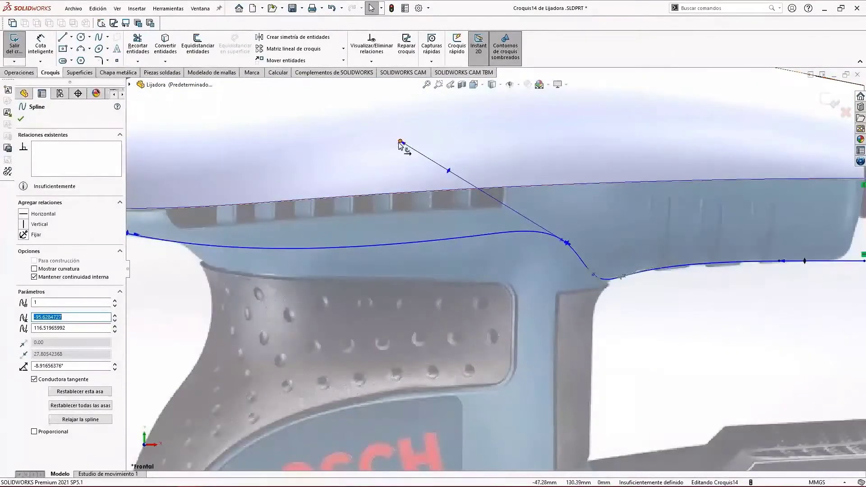
left_click_drag(402, 142, 413, 157)
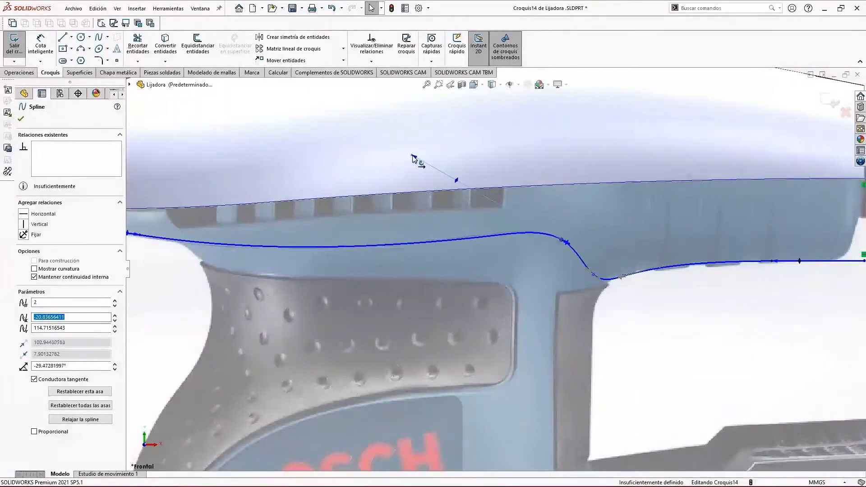
Adjust the spline point and tangency handle after the S-bend to match the housing's front lower edge, and exit the sketch.
scroll(673, 317, "down", 3)
left_click(663, 312)
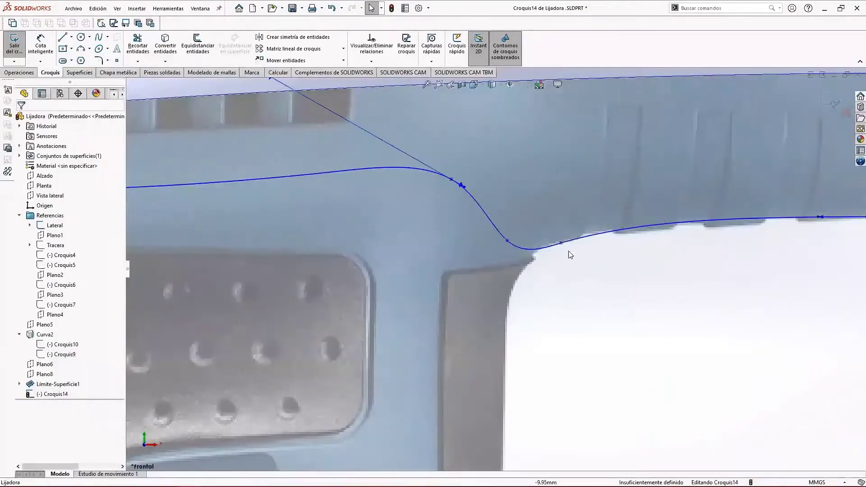
left_click_drag(562, 244, 642, 228)
scroll(501, 261, "up", 3)
scroll(531, 250, "down", 4)
scroll(670, 265, "up", 2)
scroll(670, 262, "down", 3)
key("Escape")
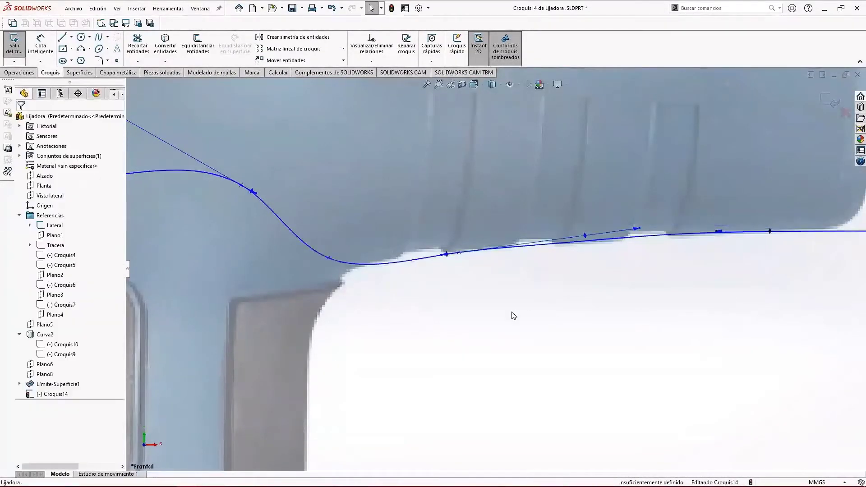
scroll(598, 385, "up", 3)
scroll(426, 334, "up", 3)
scroll(395, 318, "down", 4)
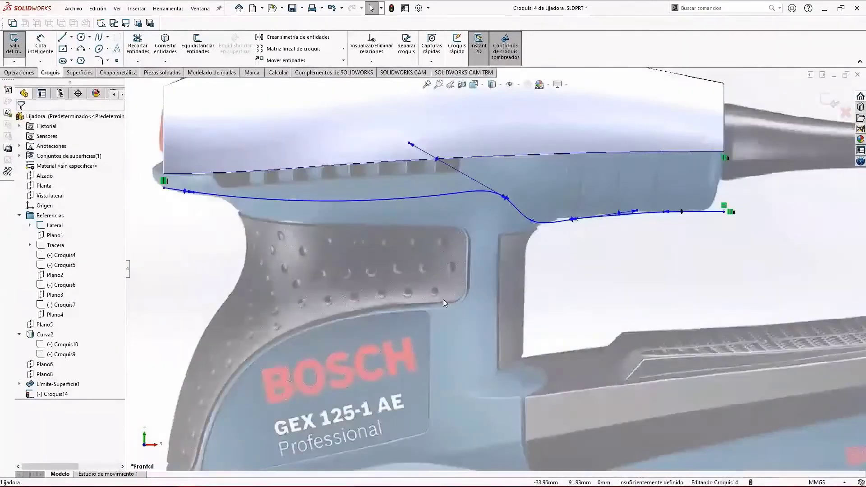
right_click(444, 301)
left_click(616, 261)
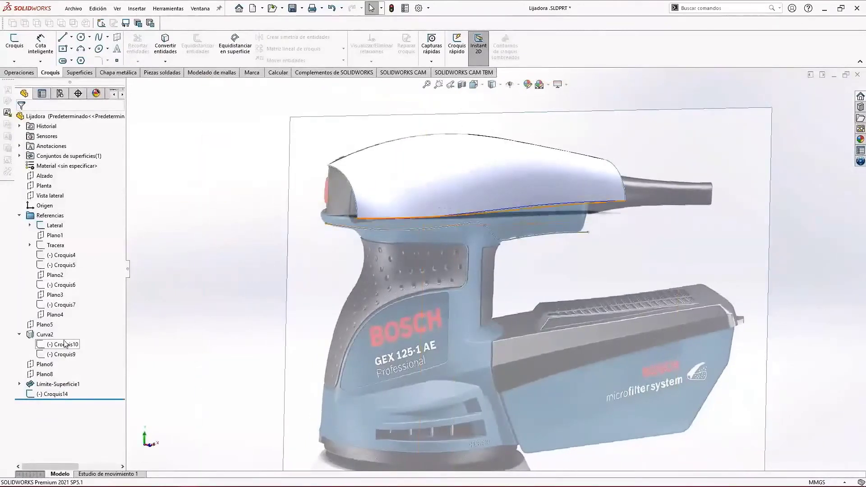
Sketch a three-point arc of about 8.4 mm radius on Plano6, starting at the surface's lower rear corner.
left_click(50, 365)
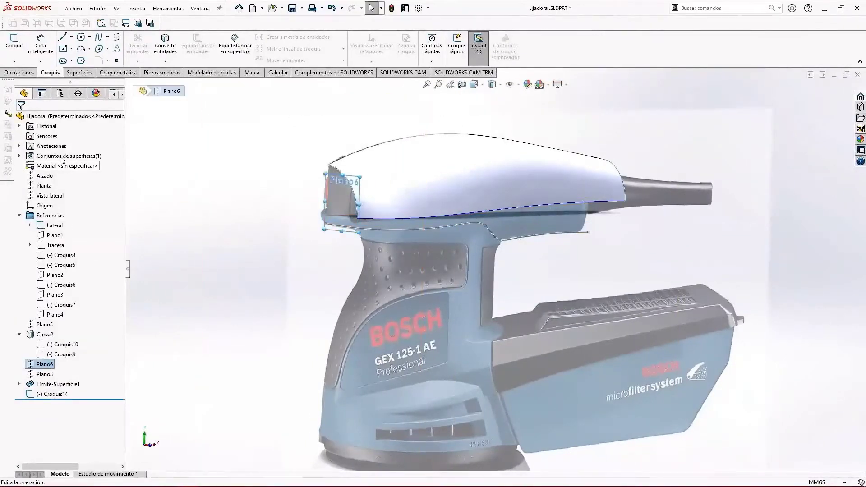
left_click(15, 43)
scroll(552, 234, "down", 5)
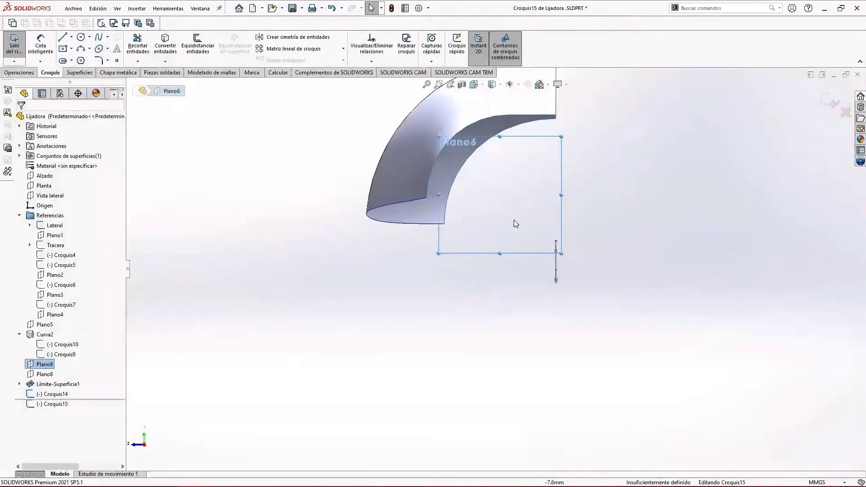
left_click(82, 49)
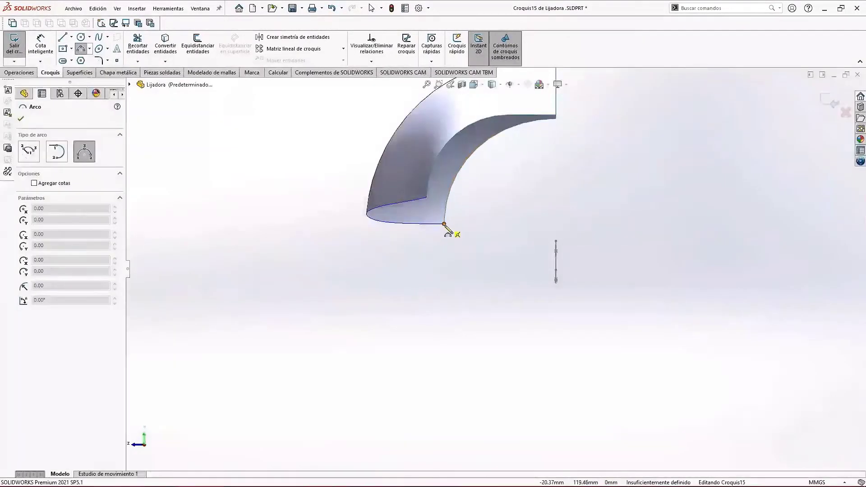
left_click(456, 255)
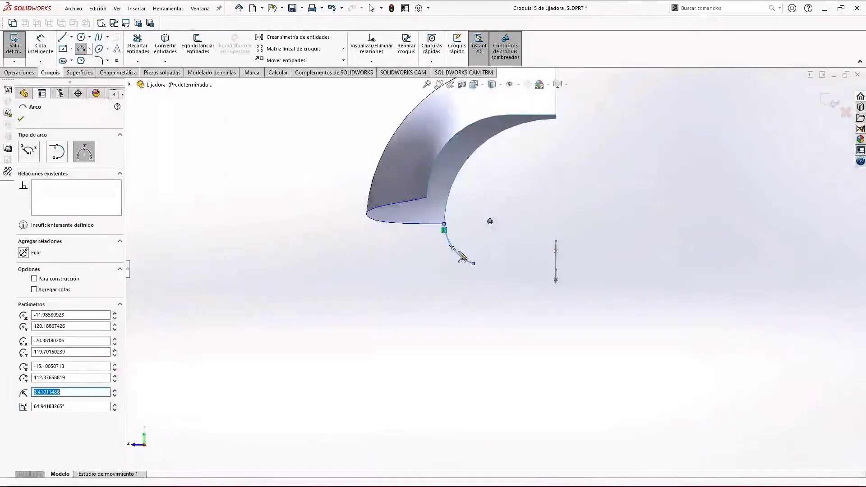
key("Escape")
Make the arc tangent to the adjoining rear edge of the housing surface.
middle_click_drag(454, 252, 551, 259)
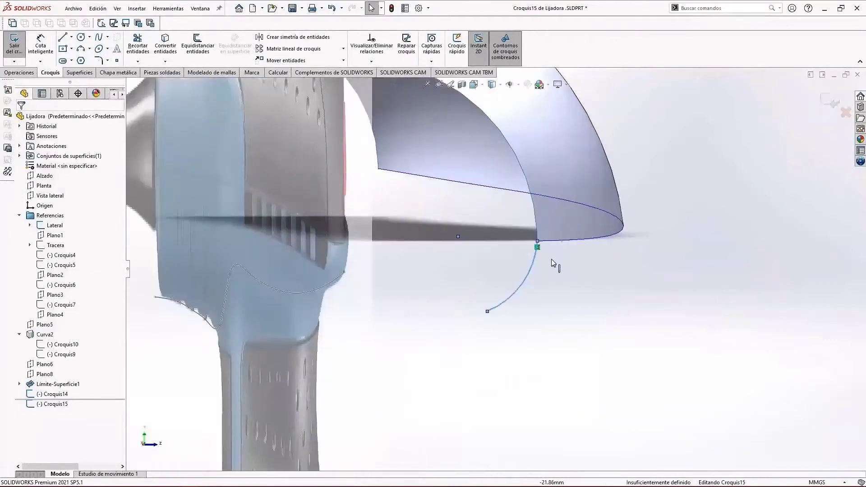
left_click(71, 38)
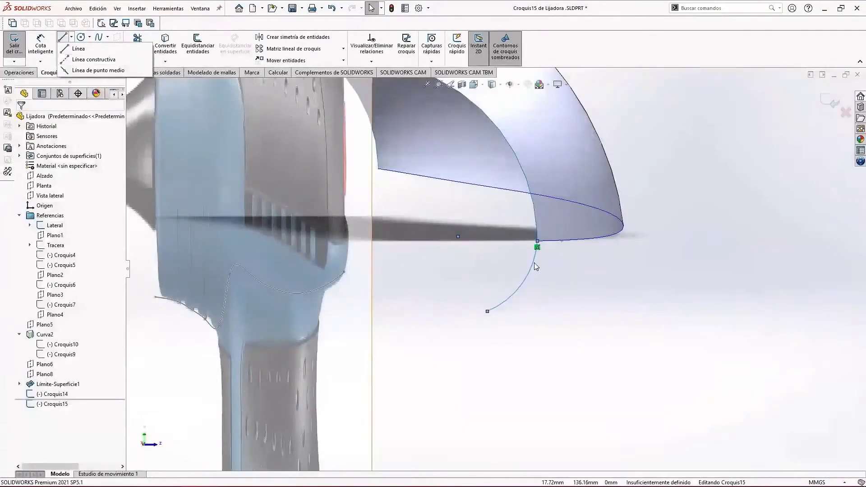
left_click(541, 232)
left_click(538, 230, "ctrl")
left_click(576, 186)
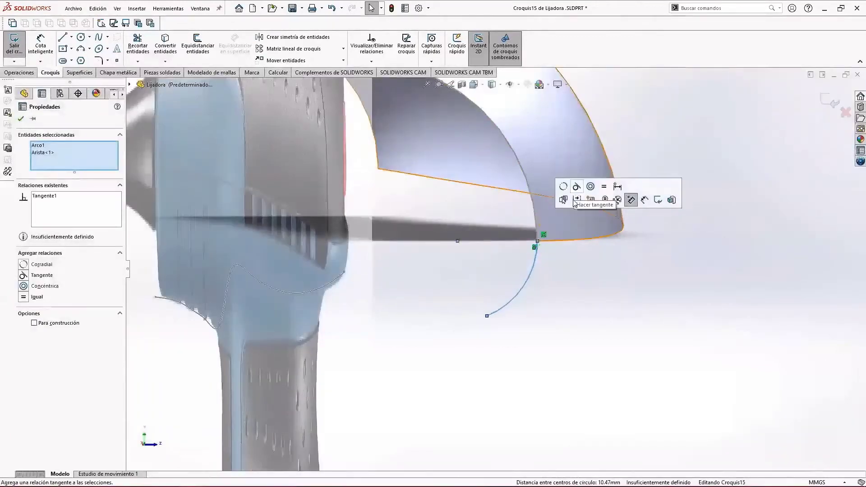
left_click(517, 315)
Reshape the tangent arc by moving its free end.
scroll(515, 307, "up", 3)
middle_click_drag(516, 311, 434, 294)
left_click_drag(416, 295, 438, 249)
mouse_move(441, 266)
middle_mouse_down()
mouse_move(470, 306)
mouse_move(456, 316)
middle_mouse_up()
Sketch a second three-point arc of about 83 mm radius from the first arc's free end to the side spline's rear endpoint.
scroll(451, 320, "up", 3)
scroll(325, 246, "down", 5)
mouse_move(362, 332)
middle_mouse_down()
mouse_move(379, 329)
mouse_move(363, 333)
middle_mouse_up()
left_click(79, 50)
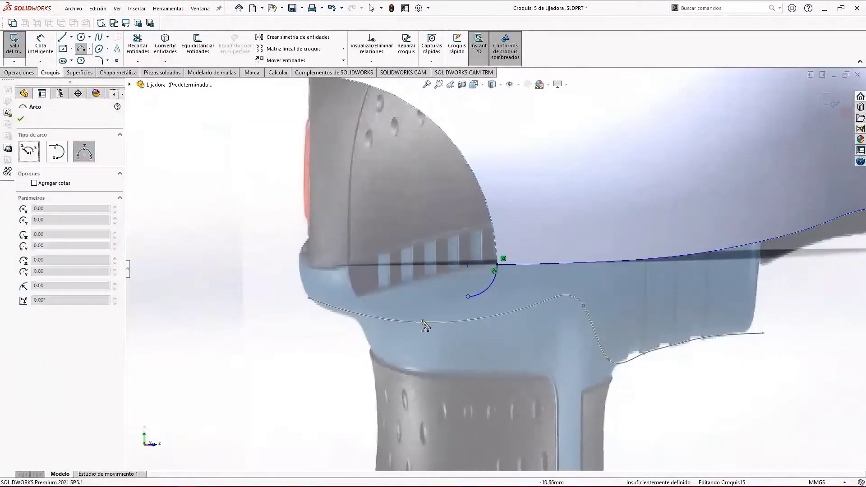
left_click(468, 297)
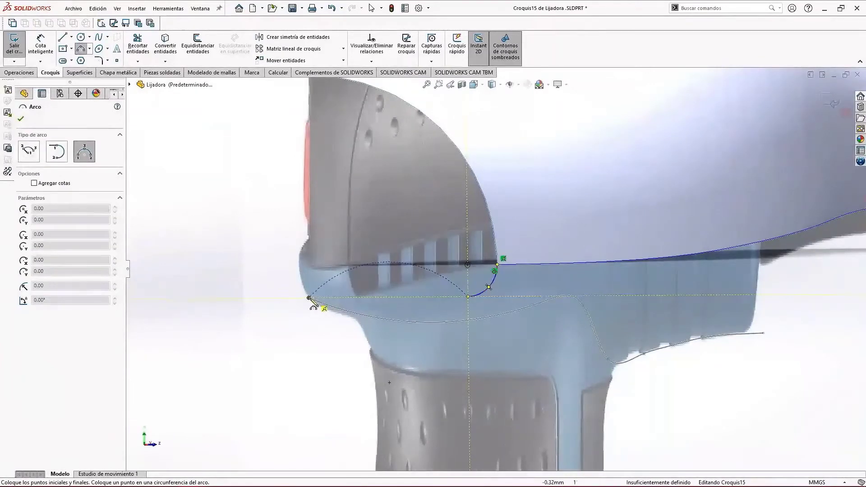
left_click(387, 308)
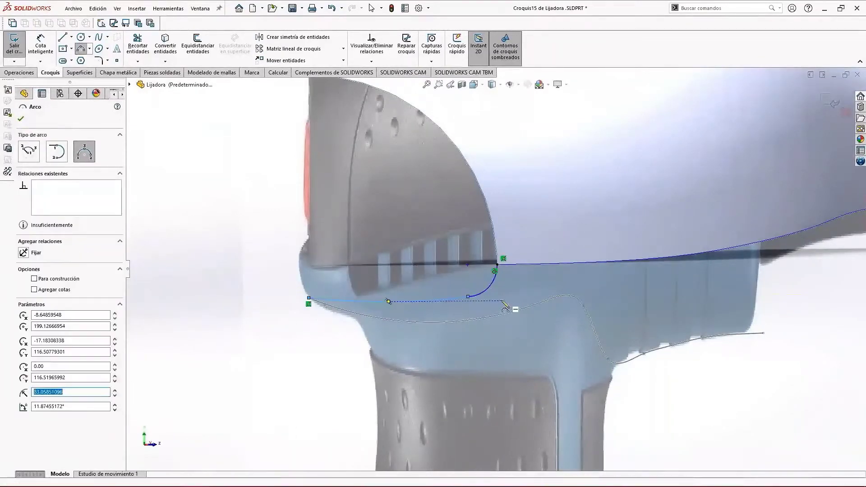
Make the long lower arc tangent to the small corner arc.
key("Escape")
left_click(442, 298)
left_click(476, 296, "ctrl")
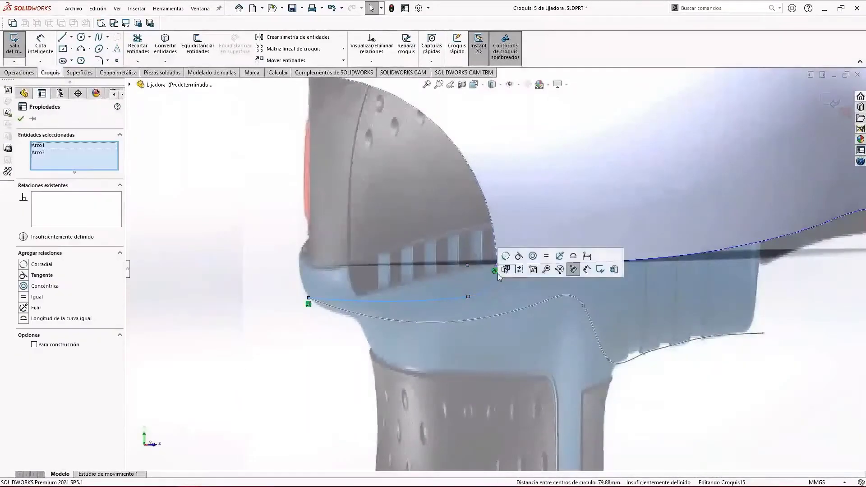
left_click(519, 259)
left_click(327, 317)
Reshape the two rear profile arcs by moving their shared endpoint up and toward the housing surface's corner, viewed normal to Plano6.
scroll(496, 269, "up", 1)
scroll(502, 353, "up", 4)
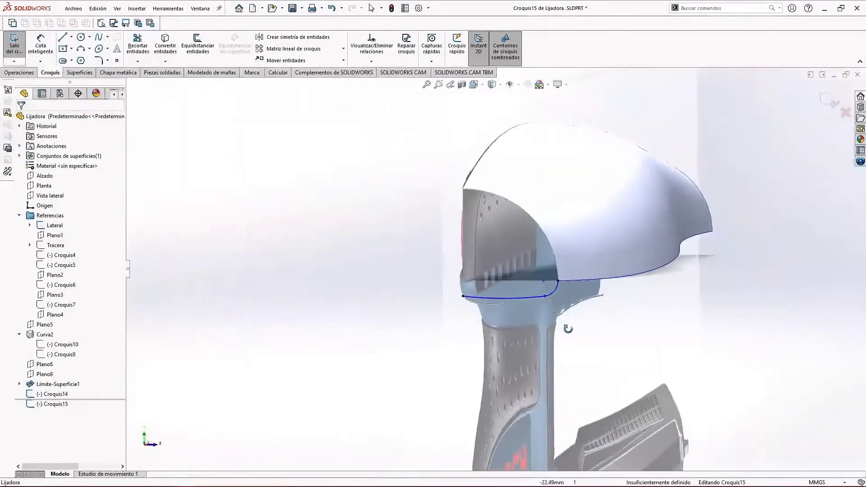
key("ctrl+1")
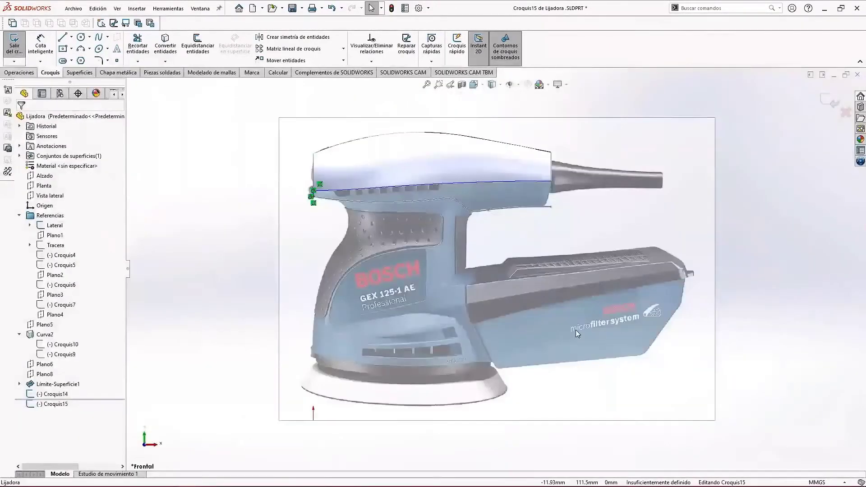
scroll(521, 310, "down", 3)
middle_click_drag(520, 309, 504, 305)
scroll(504, 305, "up", 3)
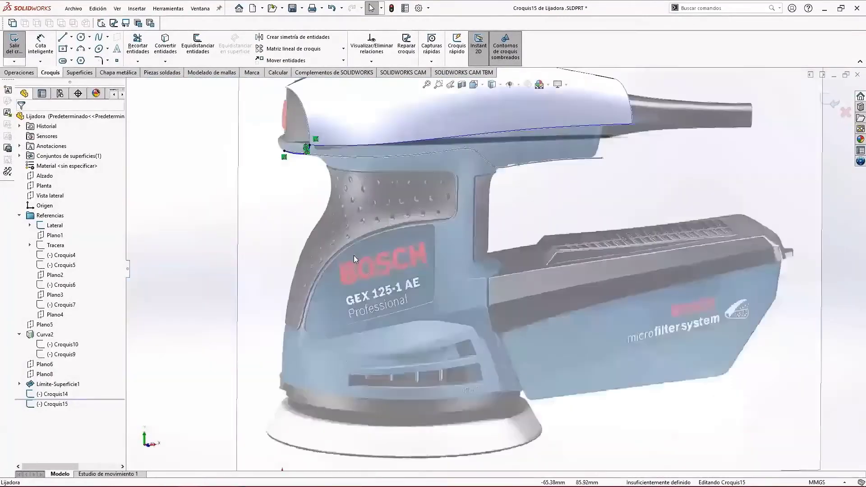
left_click(45, 325)
left_click(44, 365)
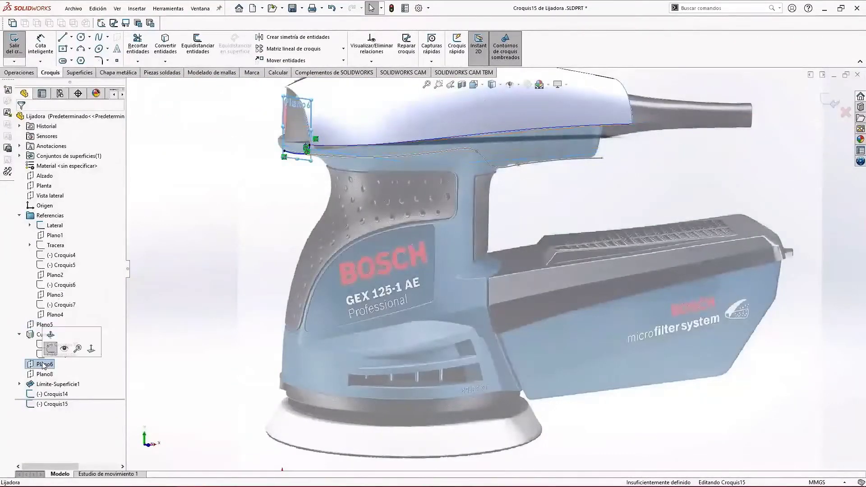
left_click(57, 352)
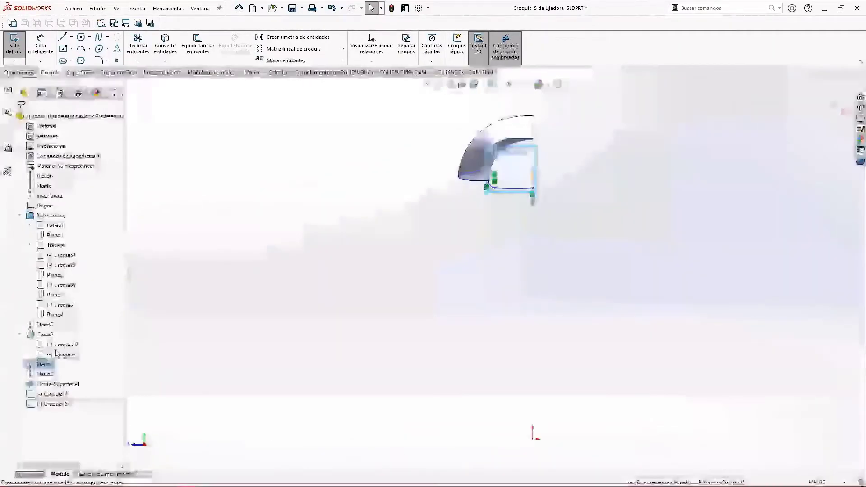
scroll(640, 137, "down", 7)
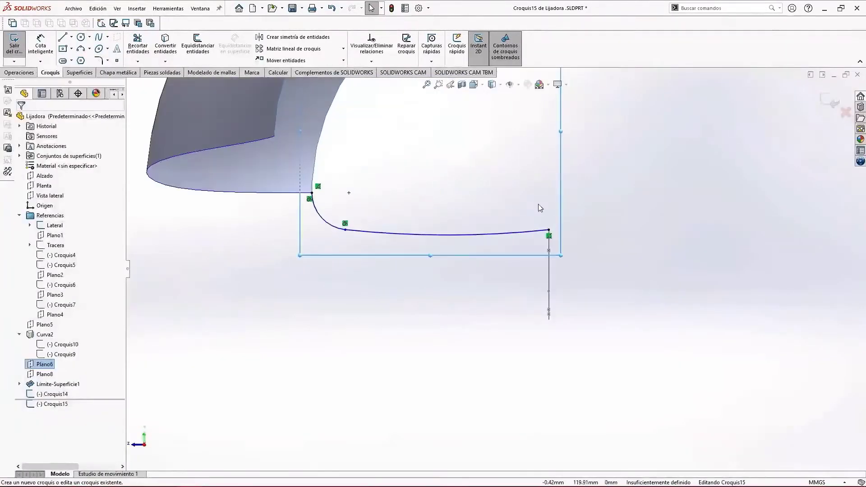
left_click_drag(346, 230, 336, 218)
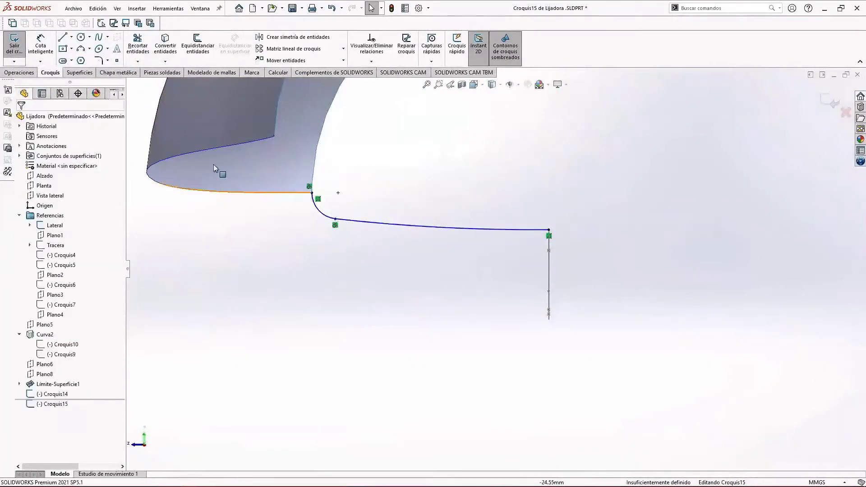
Sketch a horizontal construction line from the long arc's endpoint on the side spline back toward the housing surface.
left_click(71, 37)
left_click(84, 46)
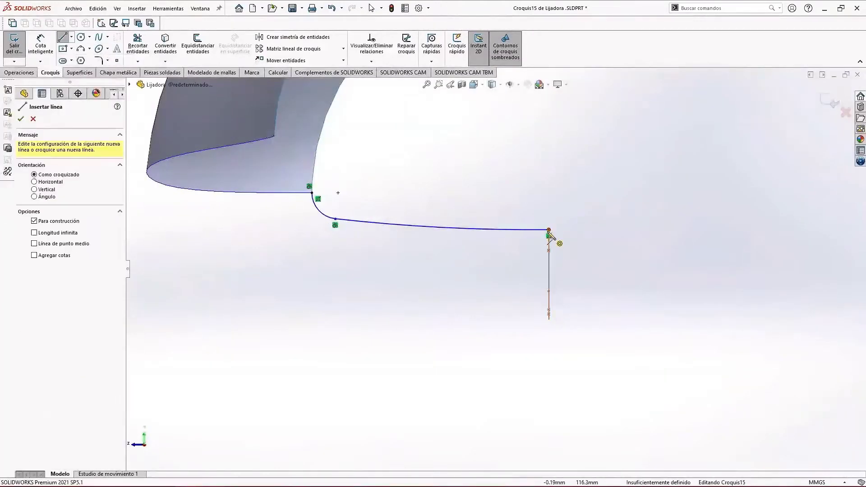
left_click(372, 229)
key("Escape")
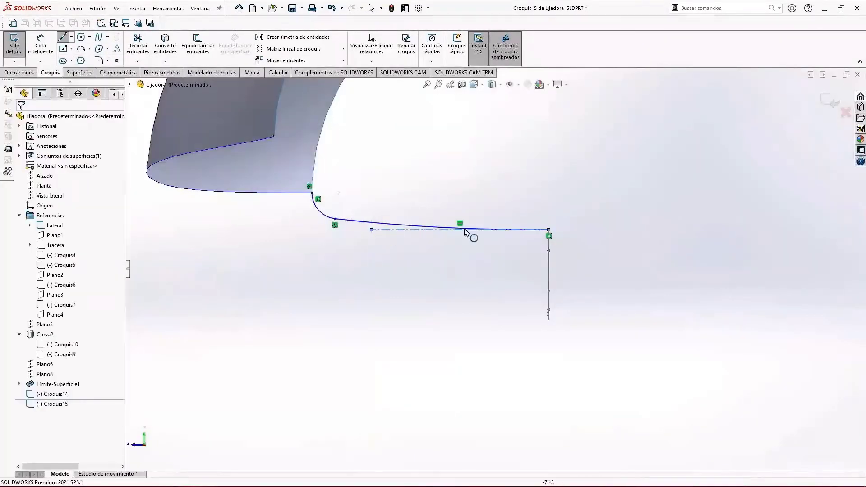
Make the long arc tangent to the horizontal construction line and select the point joining the two arcs.
left_click(423, 227)
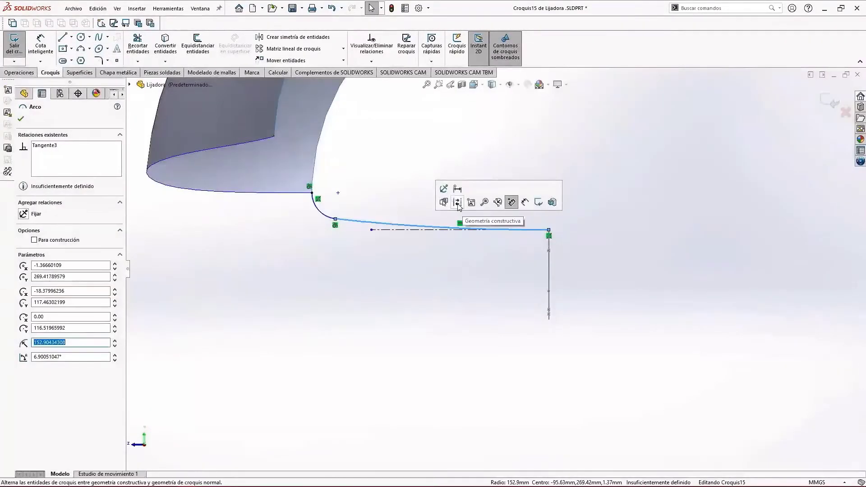
left_click(399, 231, "ctrl")
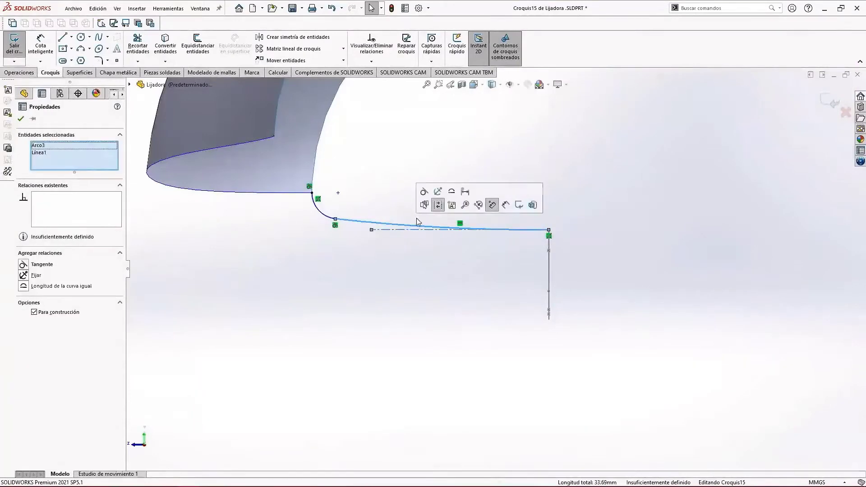
left_click(423, 193)
left_click(383, 276)
scroll(299, 203, "down", 3)
left_click(360, 228)
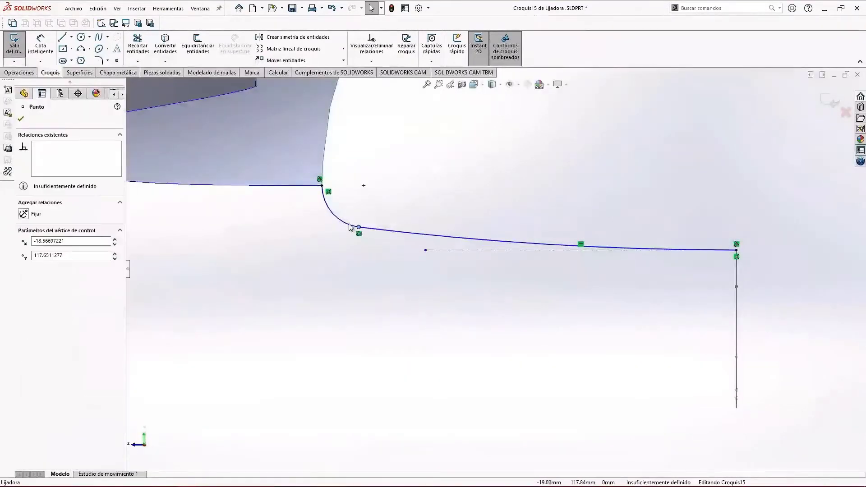
Adjust the junction between the corner arc and the lower curve in Croquis15, and exit the sketch.
mouse_move(350, 227)
left_mouse_down()
mouse_move(375, 238)
mouse_move(367, 235)
left_mouse_up()
left_click(343, 278)
scroll(574, 259, "up", 6)
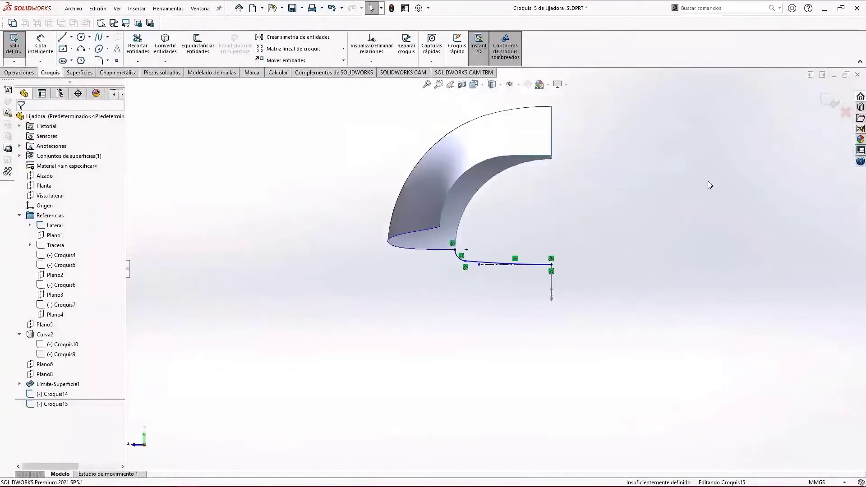
left_click(823, 106)
mouse_move(611, 259)
middle_mouse_down()
mouse_move(507, 276)
mouse_move(562, 276)
mouse_move(548, 287)
middle_mouse_up()
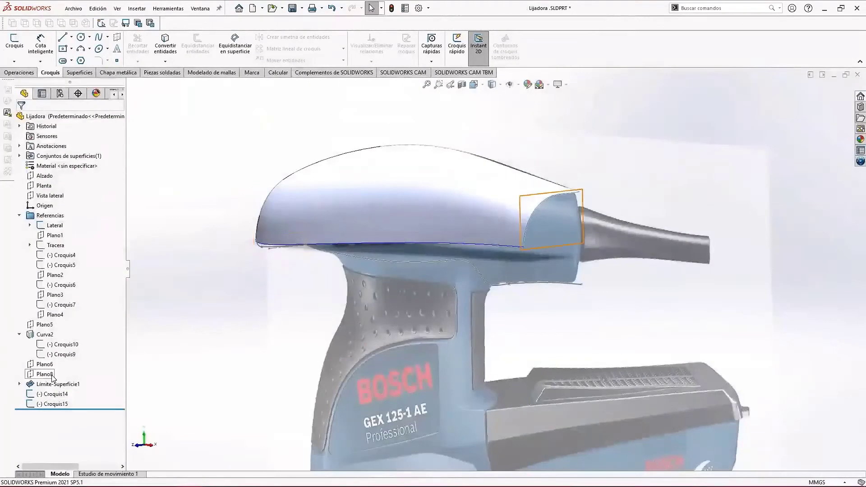
On Plano8, sketch a three-point arc of about 10 mm radius downward from the surface's corner, tangent to its end edge.
left_click(15, 48)
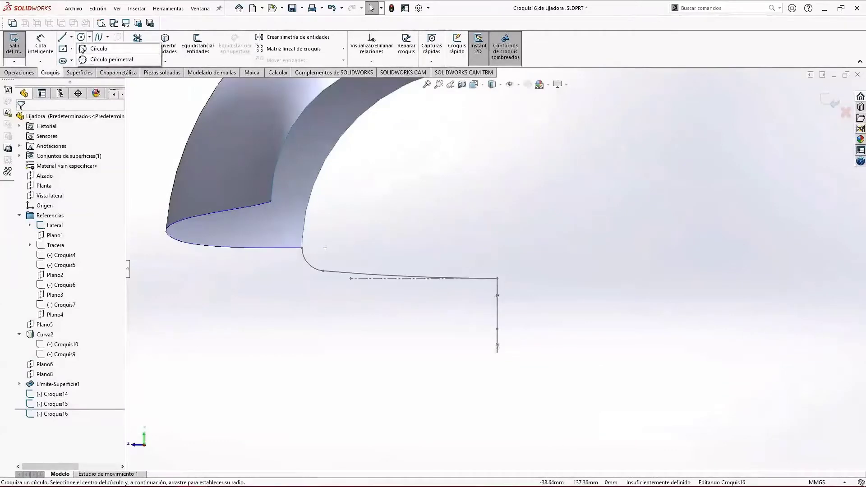
mouse_move(85, 54)
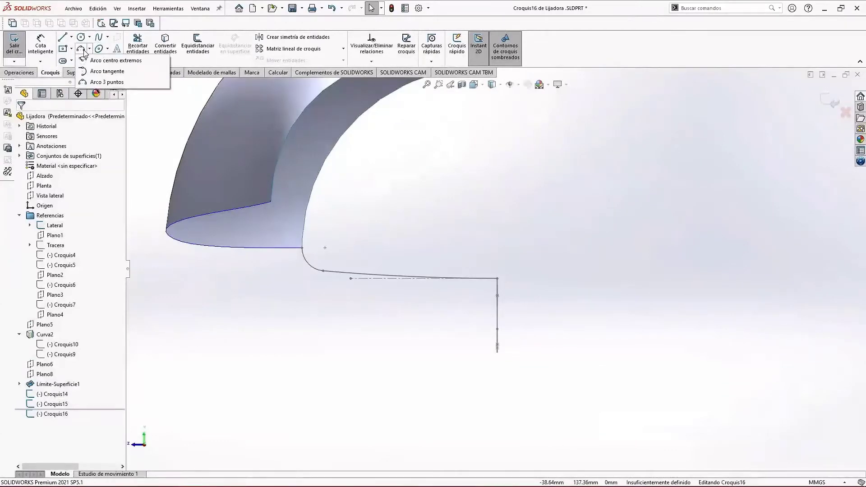
left_click(95, 82)
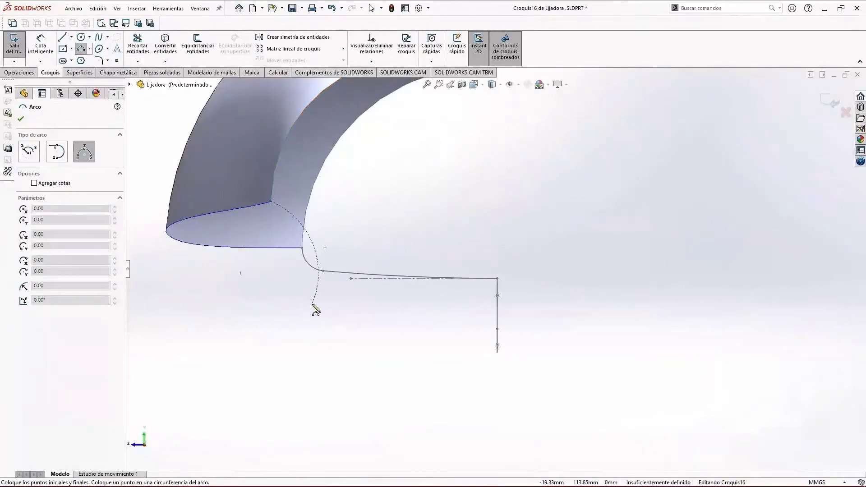
left_click(290, 271)
key("Escape")
left_click(271, 221)
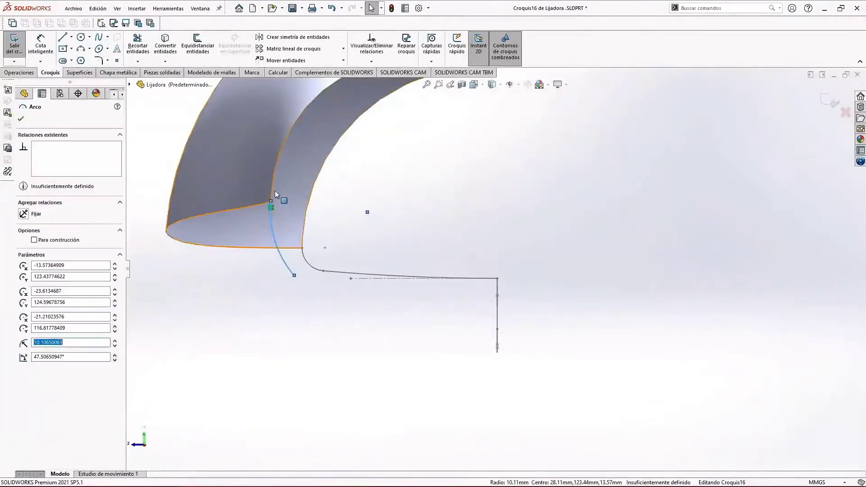
left_click(272, 192, "ctrl")
key("Escape")
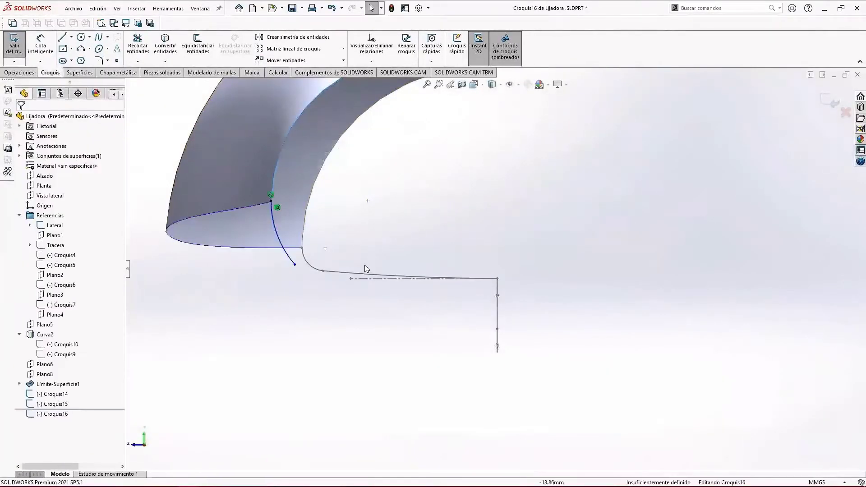
Extend the arc's free end down and inward toward the sander's underside outline.
middle_click_drag(368, 269, 586, 294)
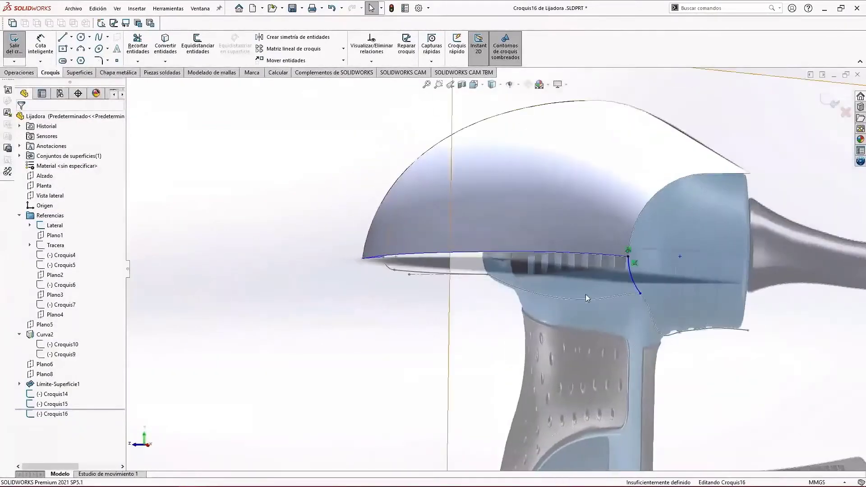
scroll(591, 272, "down", 3)
left_click_drag(521, 297, 570, 319)
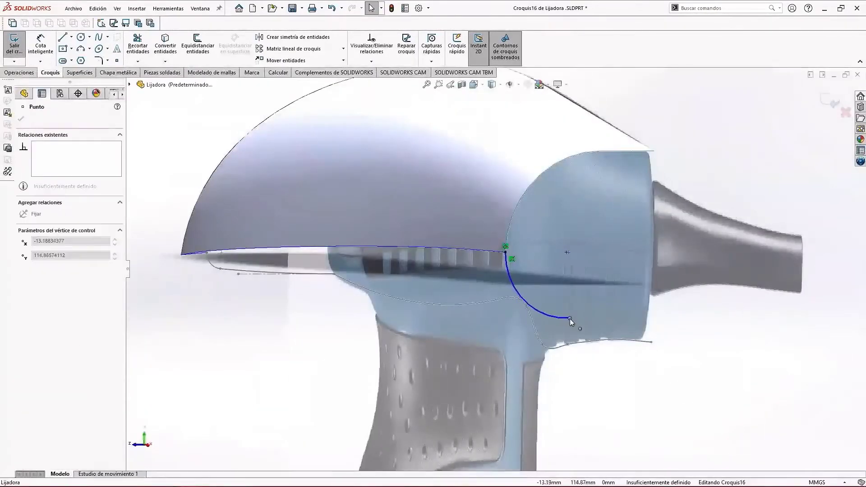
middle_click_drag(579, 337, 443, 315)
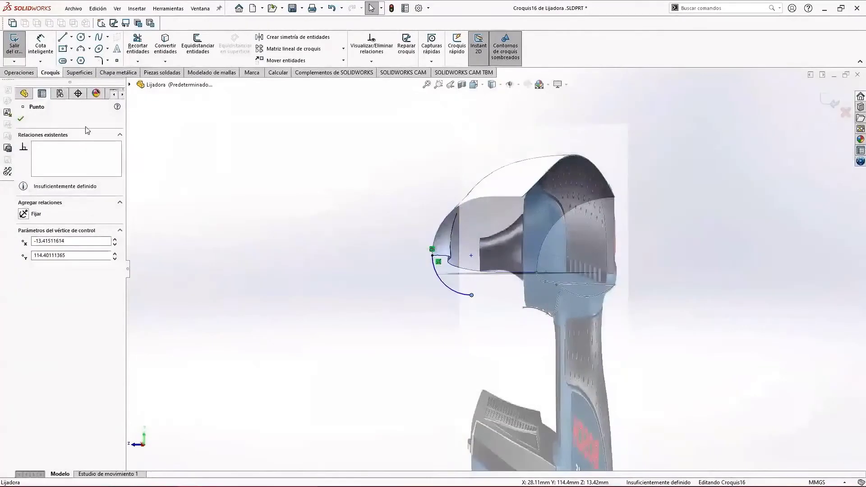
Show the Tracera reference sketch from the Referencias folder to reveal the rear view image of the sander.
left_click(130, 85)
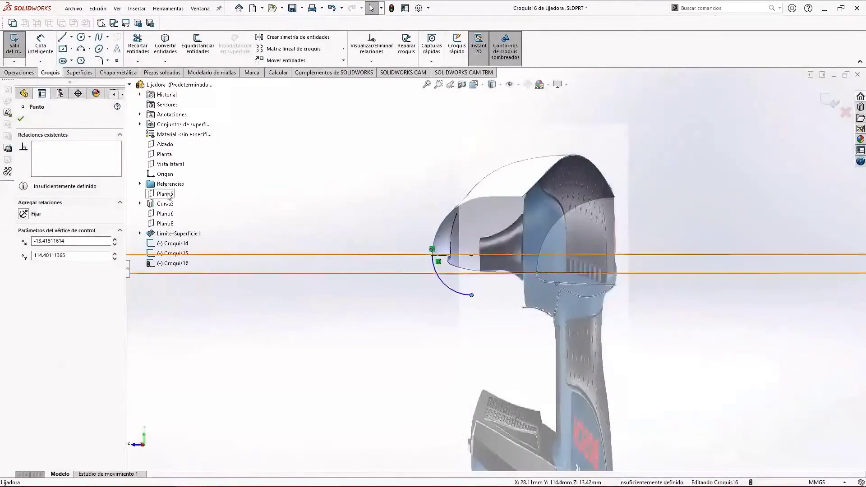
left_click(140, 184)
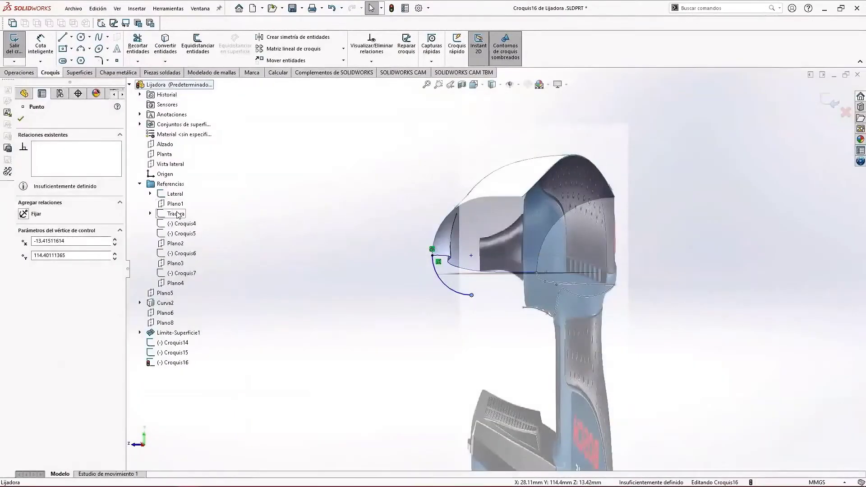
left_click(179, 215)
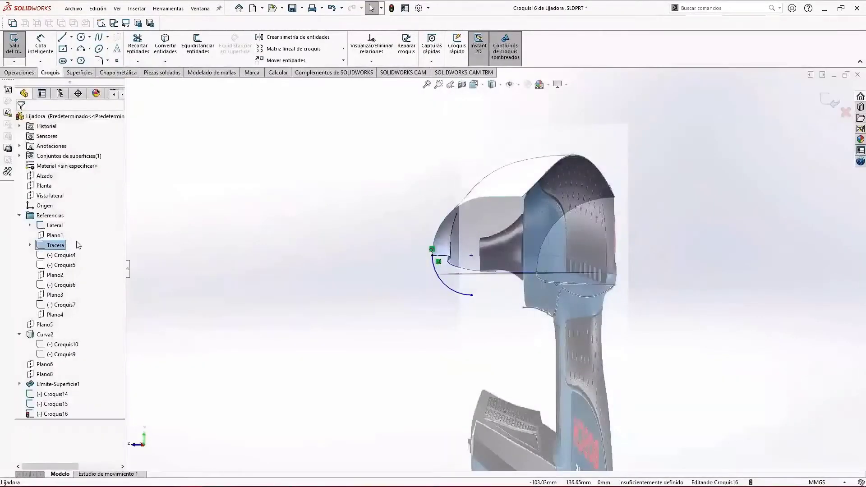
right_click(58, 248)
left_click(84, 230)
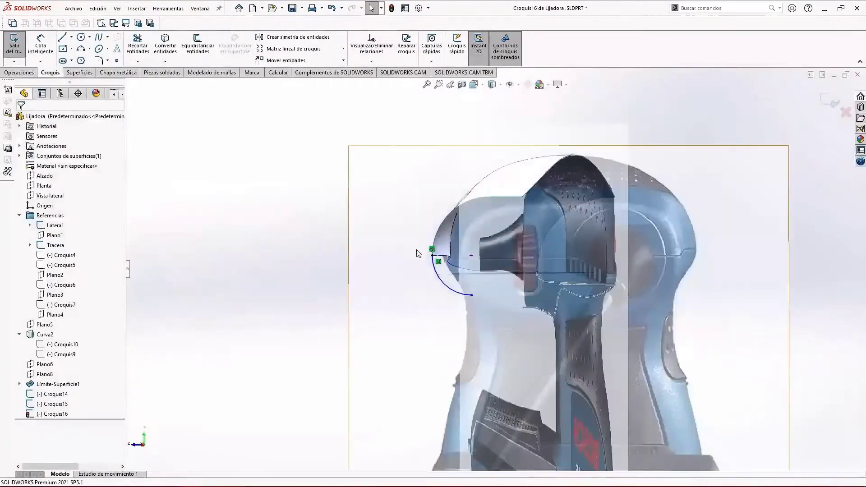
left_click(19, 216)
middle_click_drag(512, 258, 551, 257)
key("ctrl+8")
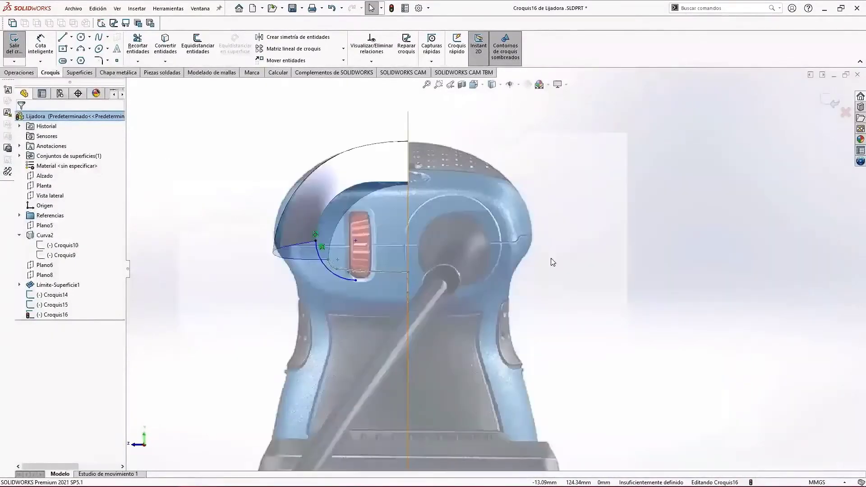
Reposition the arc's lower endpoint just below the red dial on the rear reference image.
scroll(456, 274, "down", 3)
scroll(470, 264, "up", 1)
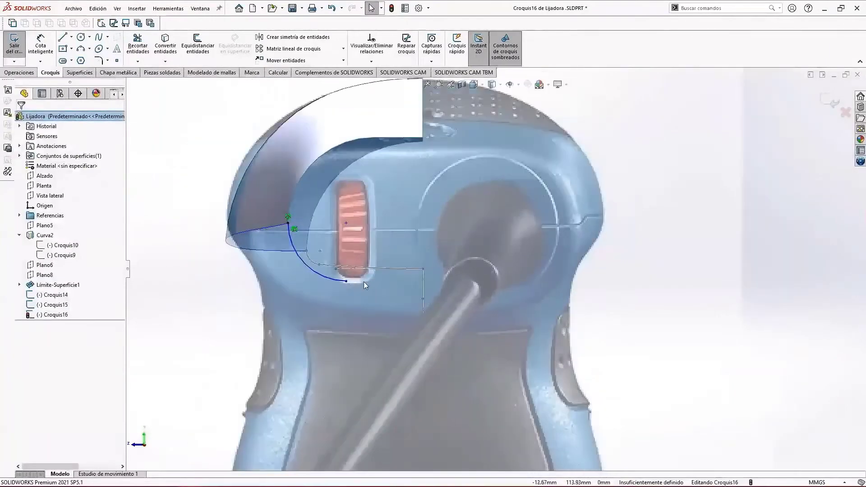
scroll(411, 282, "down", 2)
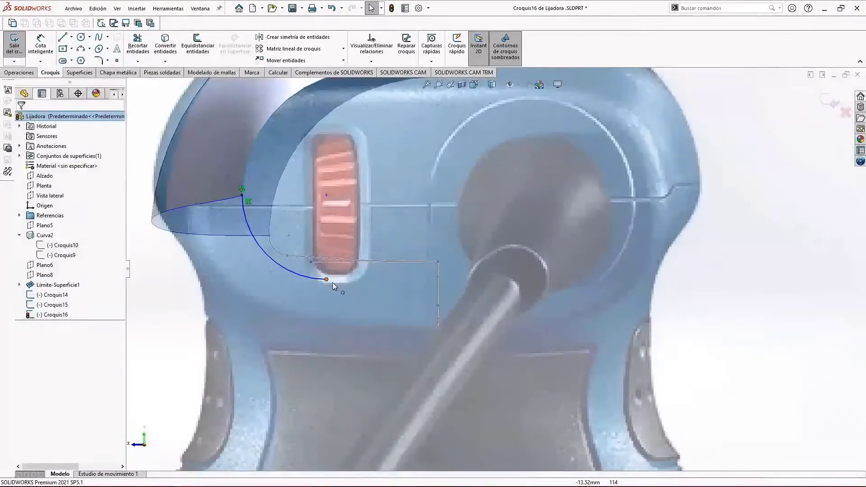
mouse_move(326, 280)
left_mouse_down()
mouse_move(344, 288)
mouse_move(322, 288)
left_mouse_up()
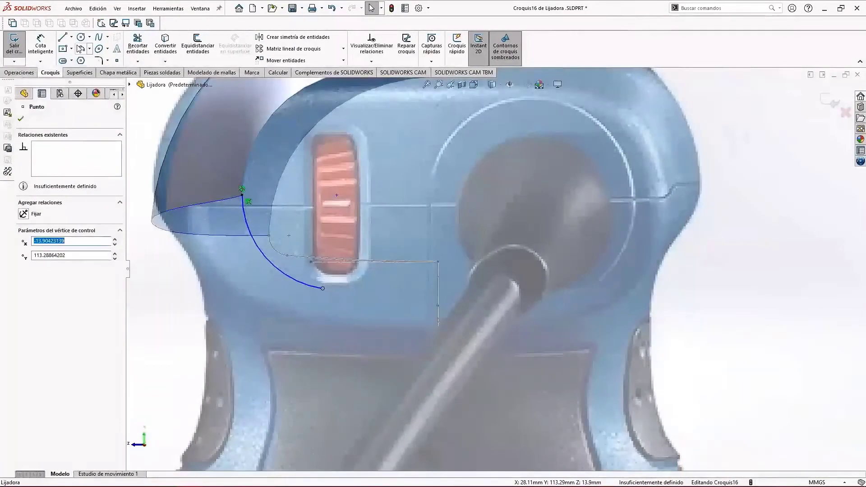
Add a three-point arc from the first arc's lower end and pierce its free end with the Croquis14 spline.
left_click(82, 48)
left_click(324, 288)
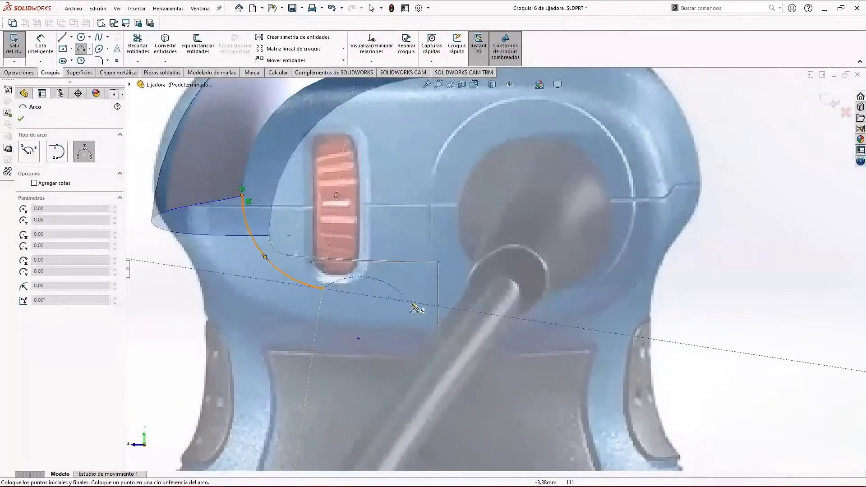
middle_click_drag(397, 299, 469, 325)
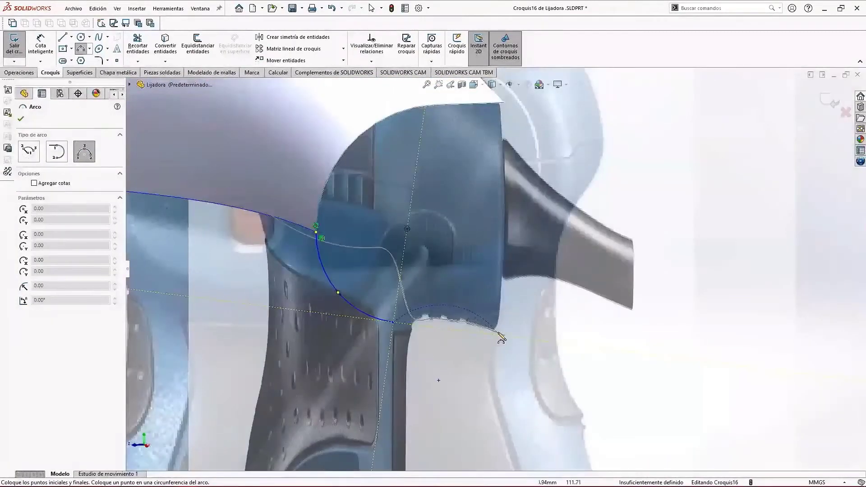
left_click(459, 328)
key("Escape")
left_click(480, 320)
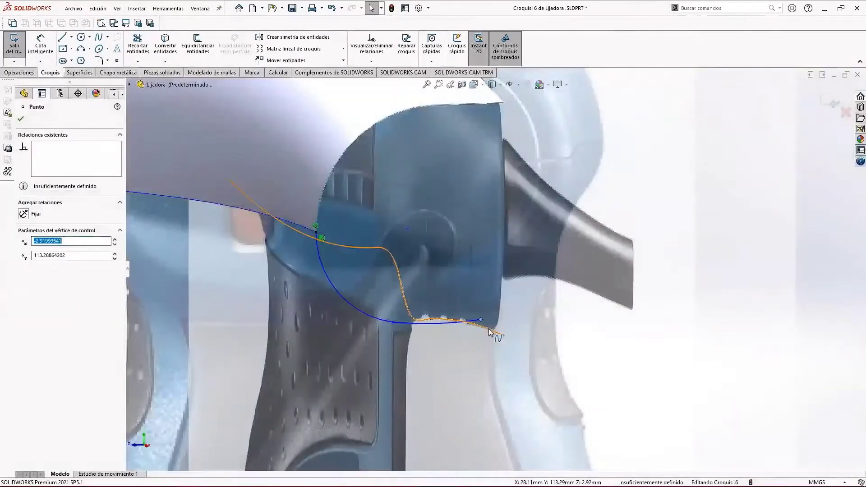
left_click(490, 332, "ctrl")
left_click(543, 289)
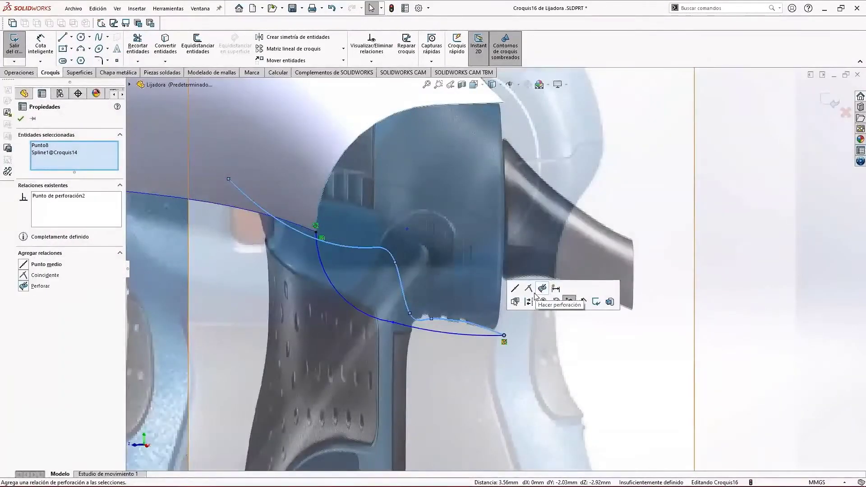
Make the two connected arcs of the rear profile tangent to each other.
left_click(388, 318)
left_click(407, 325, "ctrl")
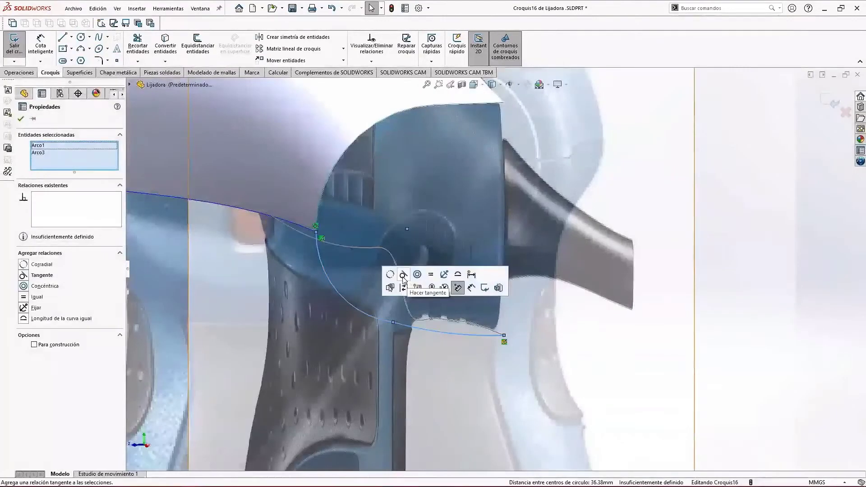
left_click(406, 276)
Adjust the junction of the two tangent arcs to the rear reference image and exit the sketch.
scroll(479, 356, "up", 1)
scroll(478, 355, "up", 1)
middle_click_drag(484, 351, 434, 322)
scroll(402, 286, "down", 2)
key("Escape")
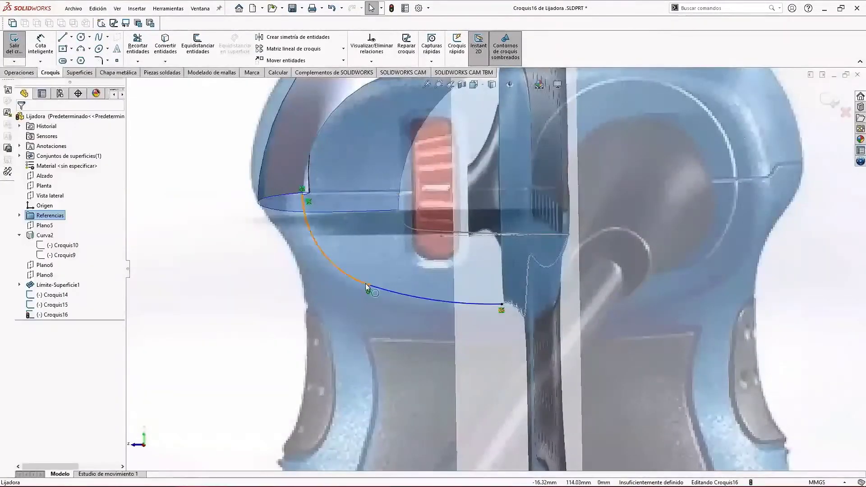
left_click_drag(369, 286, 363, 280)
left_click(212, 274)
scroll(497, 269, "up", 3)
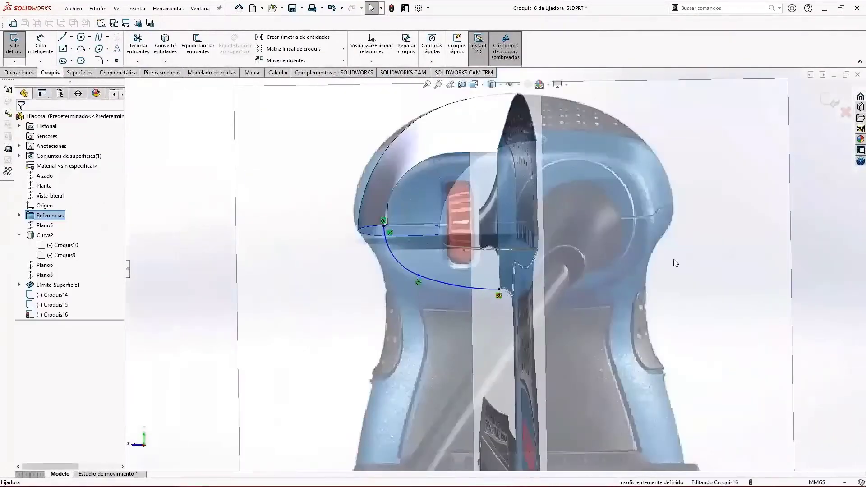
mouse_move(590, 277)
middle_mouse_down()
mouse_move(656, 286)
mouse_move(252, 277)
middle_mouse_up()
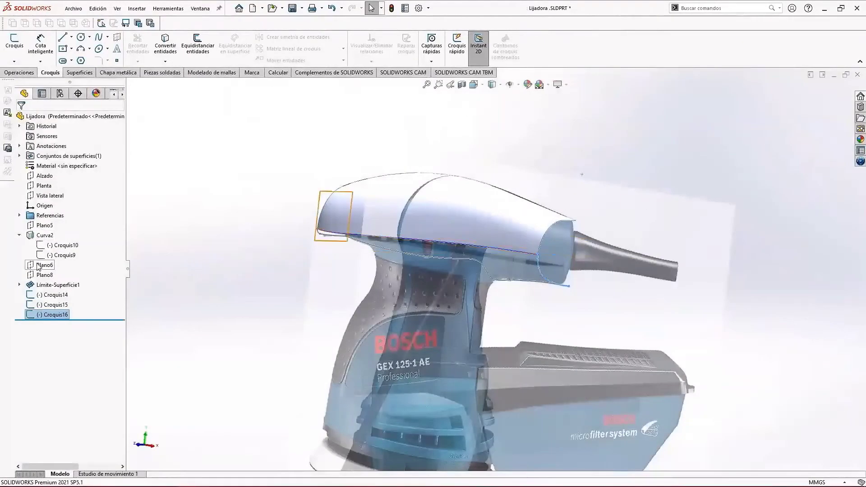
Examine the Vista lateral and Plano1 planes against the body as locations for the next profile sketch.
left_click(36, 195)
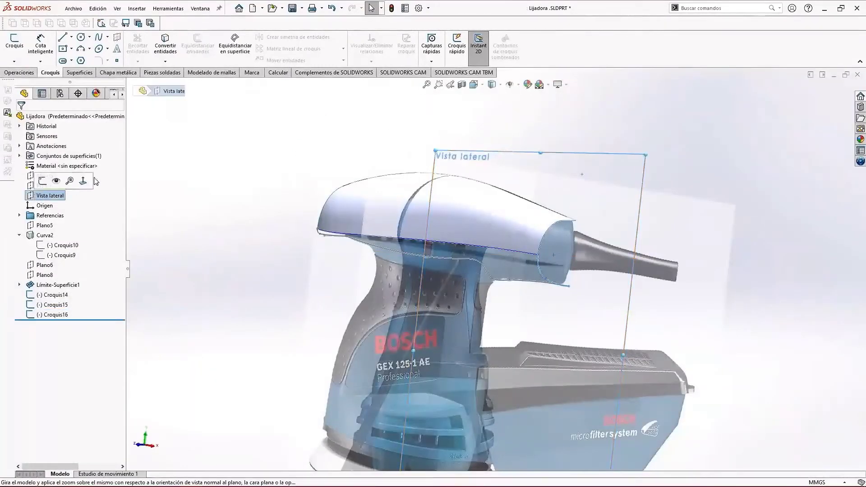
middle_click_drag(308, 213, 294, 239)
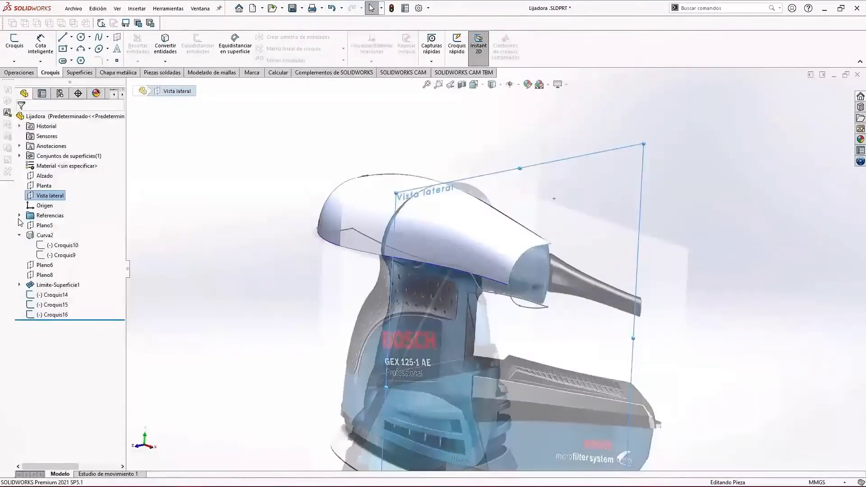
left_click(19, 215)
left_click(50, 235)
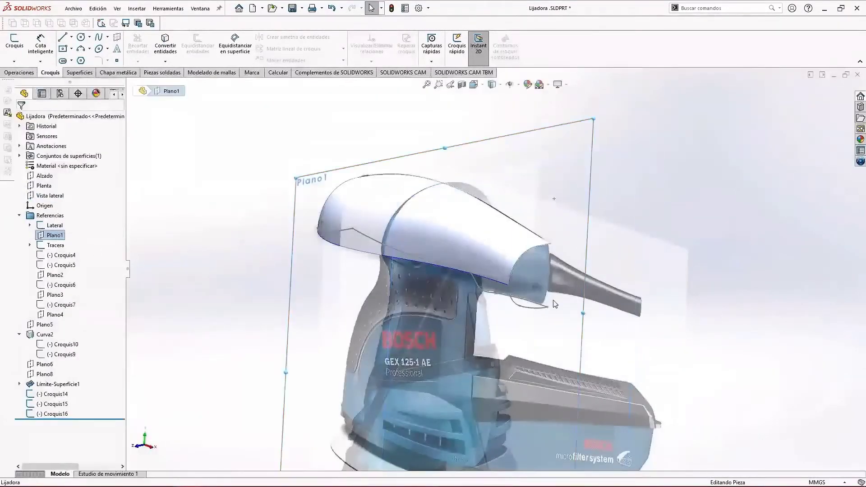
middle_click_drag(582, 271, 600, 283)
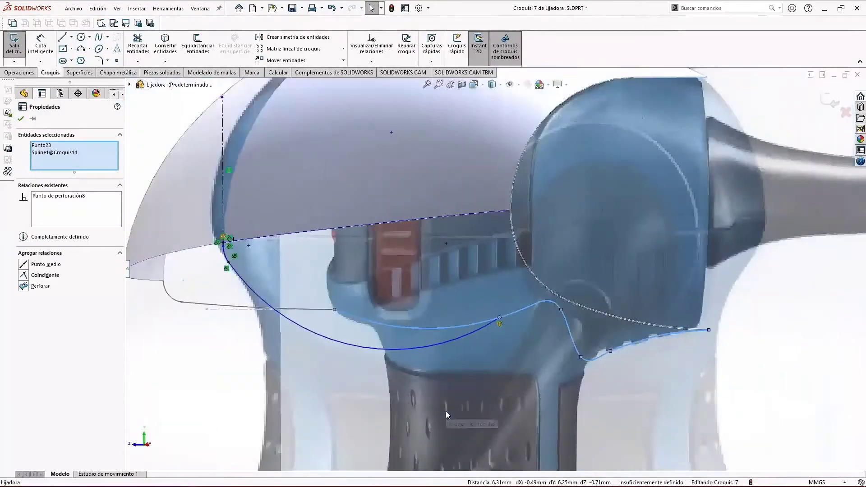
Flatten the large lower arc in Croquis17 to a radius of about 36 mm.
mouse_move(446, 411)
middle_mouse_down()
mouse_move(392, 402)
mouse_move(417, 368)
middle_mouse_up()
scroll(479, 326, "down", 3)
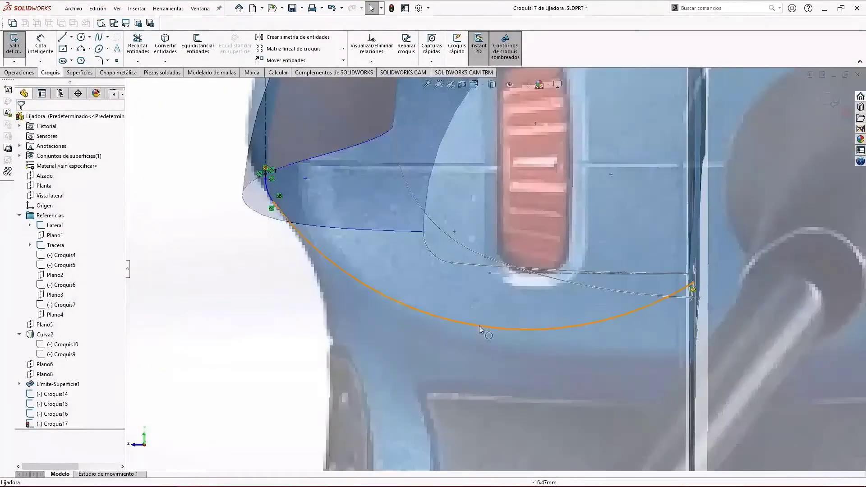
left_click(479, 324)
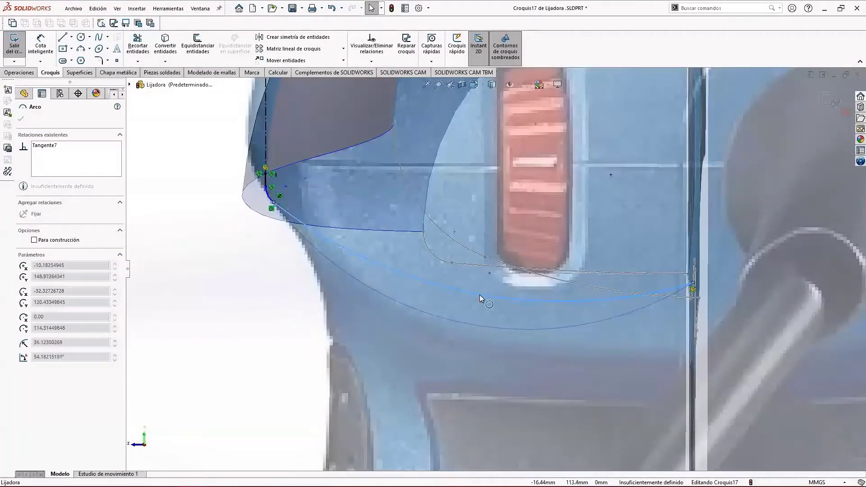
scroll(480, 294, "up", 3)
key("Escape")
mouse_move(453, 345)
middle_mouse_down()
mouse_move(538, 350)
mouse_move(482, 357)
mouse_move(456, 293)
mouse_move(412, 294)
mouse_move(452, 291)
mouse_move(414, 288)
mouse_move(424, 292)
middle_mouse_up()
scroll(447, 253, "down", 3)
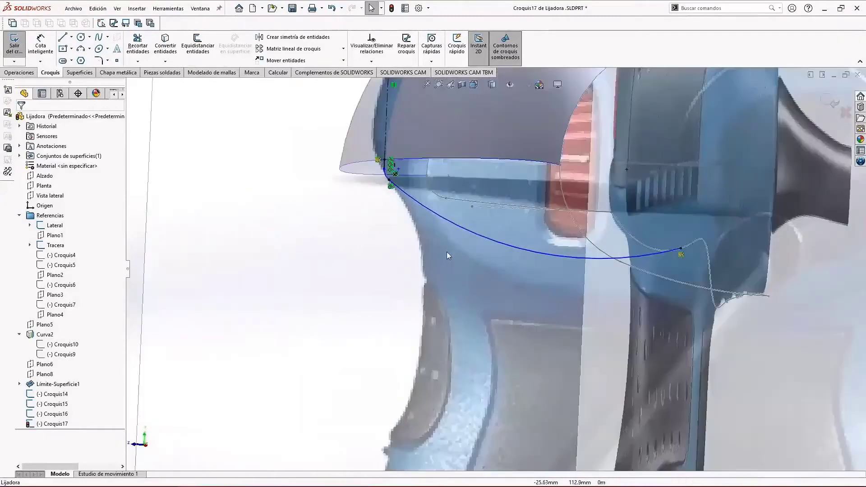
Delete the short arc at the profile's upper end and move the large arc's endpoint down along the reference image edge.
scroll(379, 160, "down", 4)
left_click(421, 225)
key("Delete")
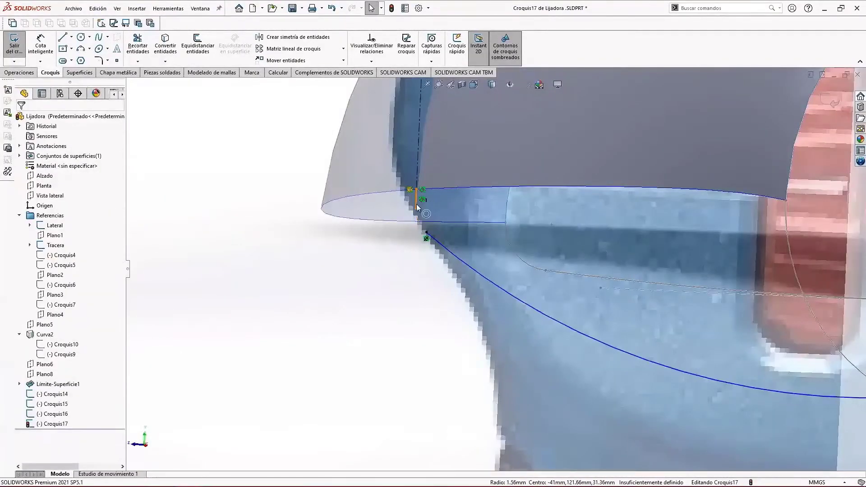
left_click(427, 235)
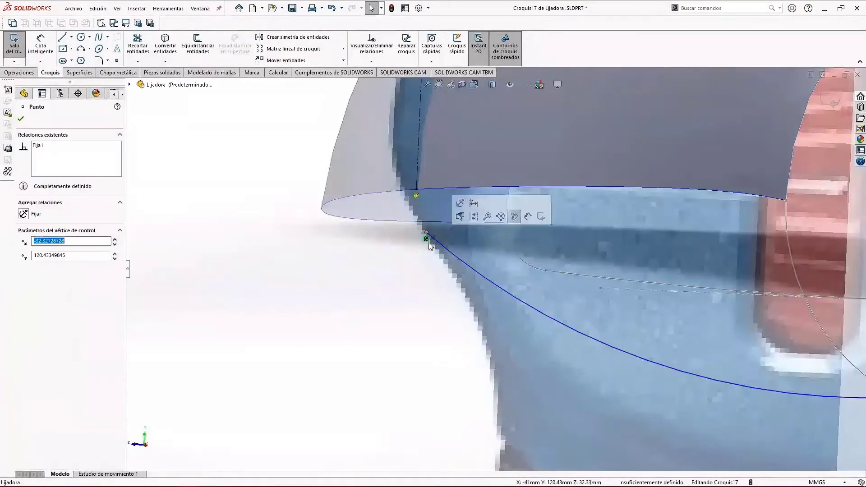
left_click_drag(428, 236, 448, 275)
Draw a three-point arc joining the lower end of the vertical construction line to the large arc's endpoint.
left_click(81, 48)
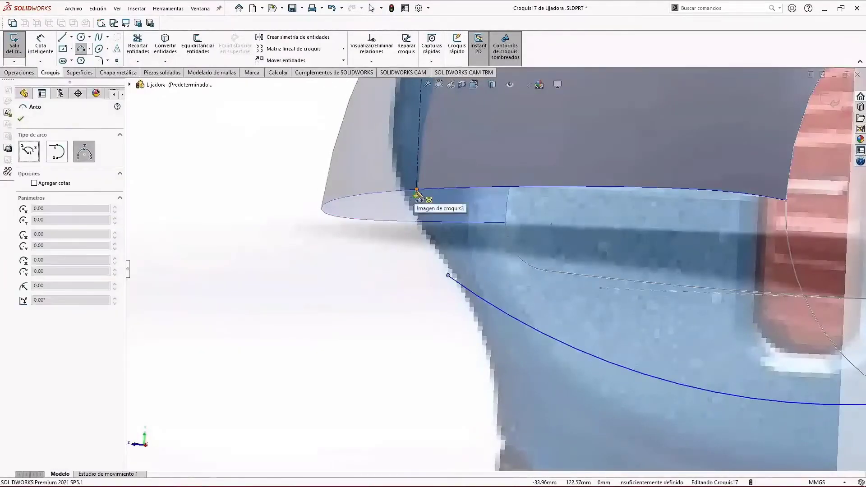
left_click(417, 191)
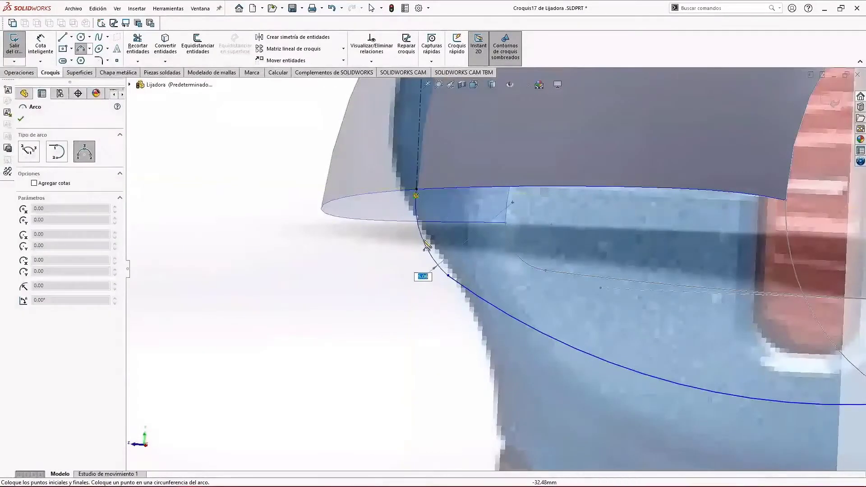
left_click(424, 241)
scroll(486, 313, "up", 4)
key("Escape")
scroll(494, 288, "up", 3)
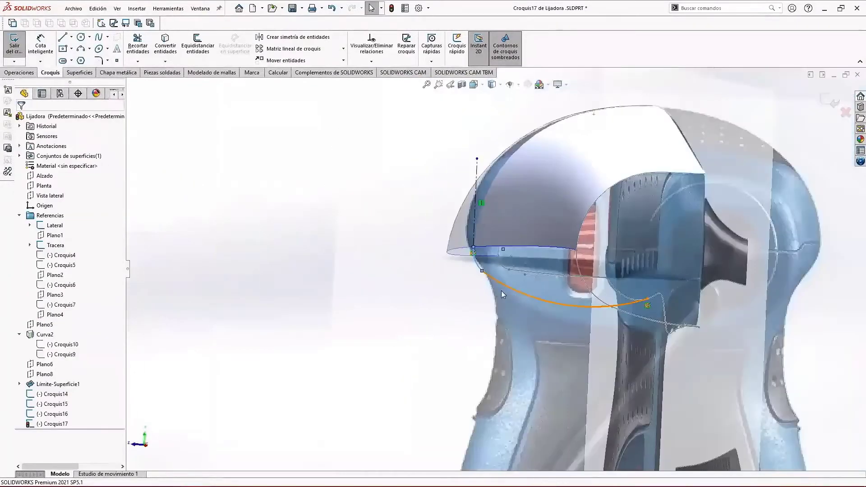
Make the new small arc tangent to the large lower arc.
scroll(492, 288, "down", 5)
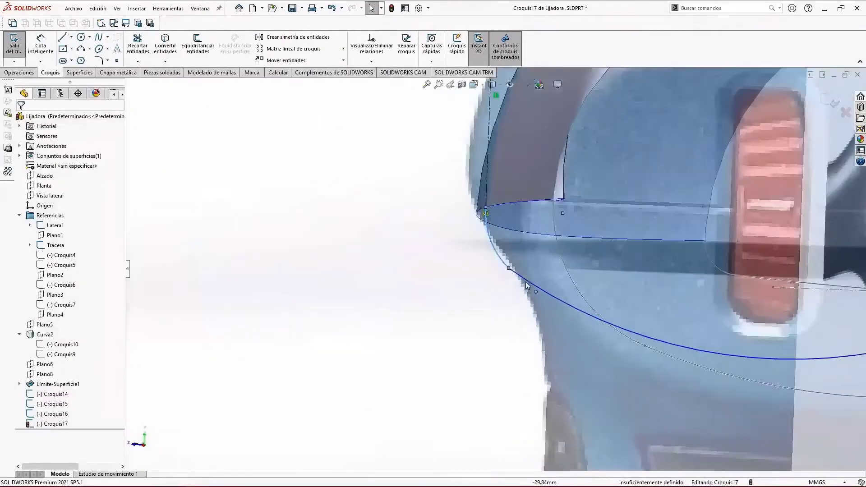
left_click(506, 268)
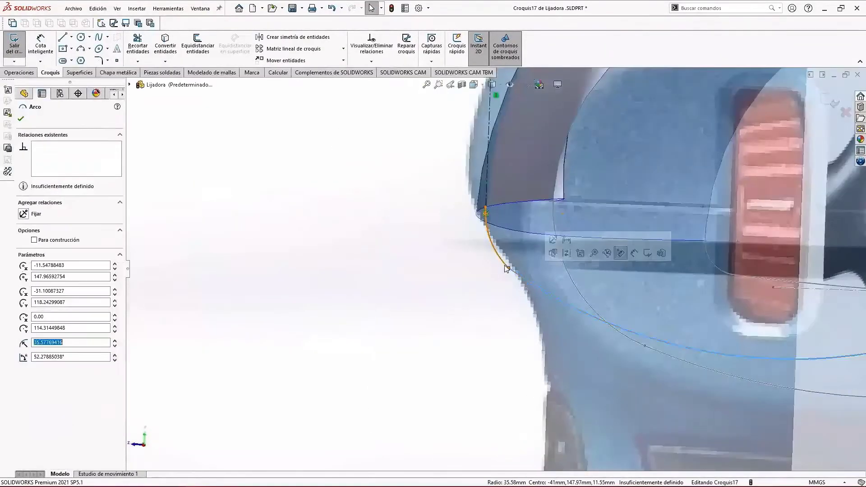
left_click(505, 265, "ctrl")
left_click(542, 221)
left_click(440, 301)
Move the junction of the two tangent arcs further down and inward along the body's profile.
scroll(522, 333, "up", 1)
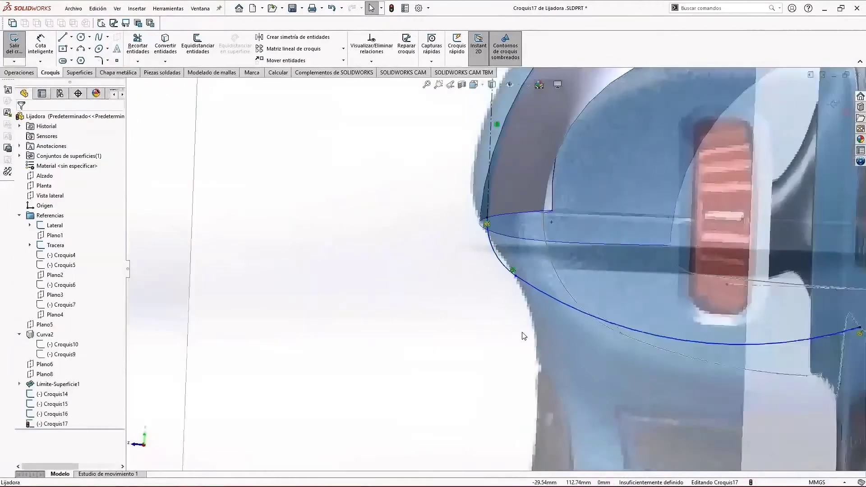
scroll(523, 333, "up", 2)
middle_click_drag(523, 333, 524, 333)
scroll(523, 333, "up", 1)
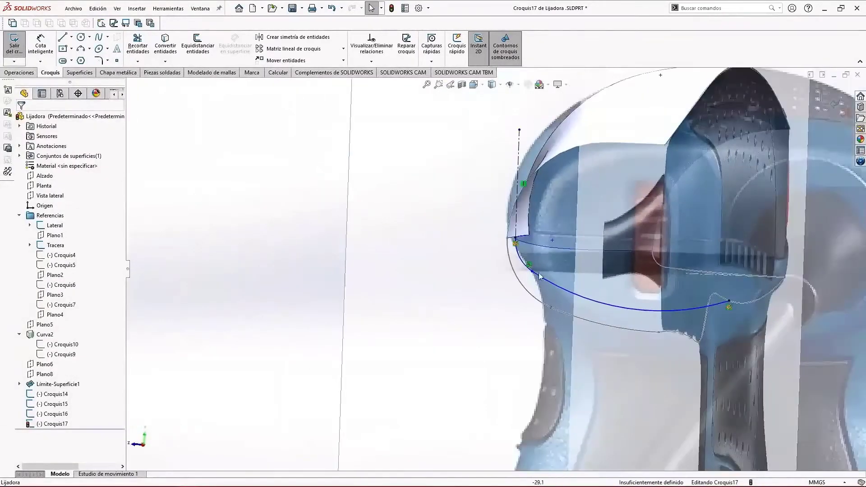
left_click_drag(533, 271, 549, 280)
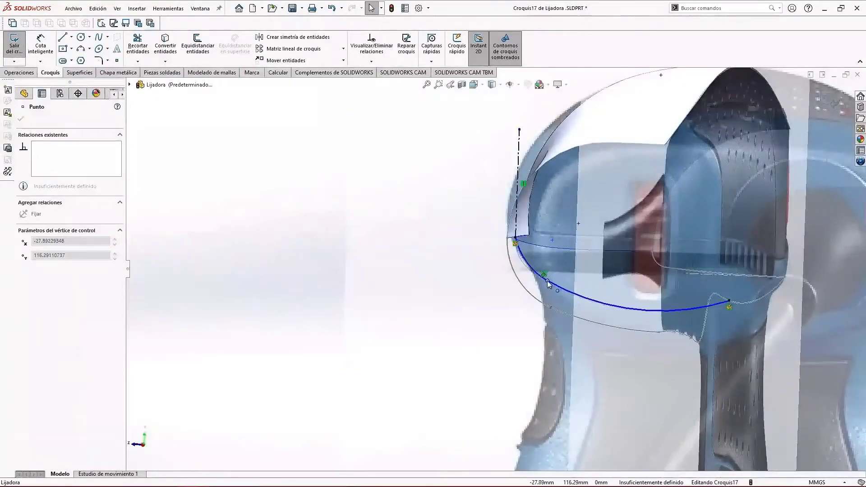
left_click(460, 308)
Make the small arc tangent to the vertical construction line and exit the sketch.
scroll(543, 263, "down", 4)
left_click(499, 251)
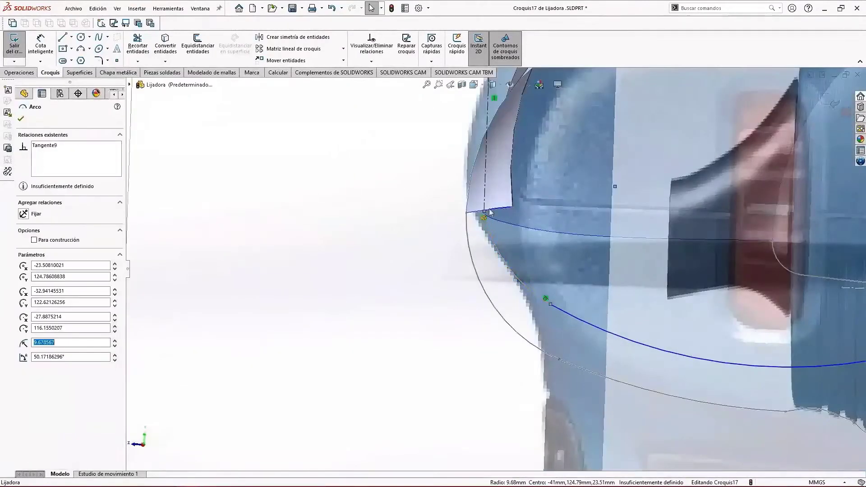
left_click(490, 193)
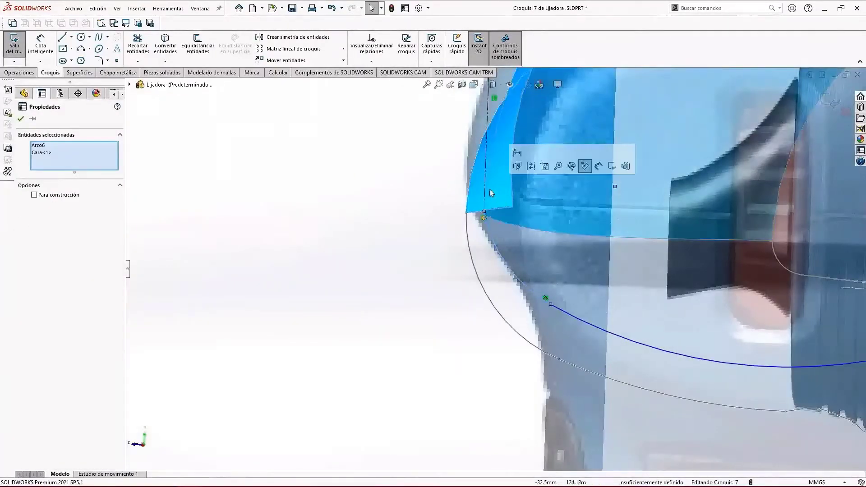
left_click(486, 231, "ctrl")
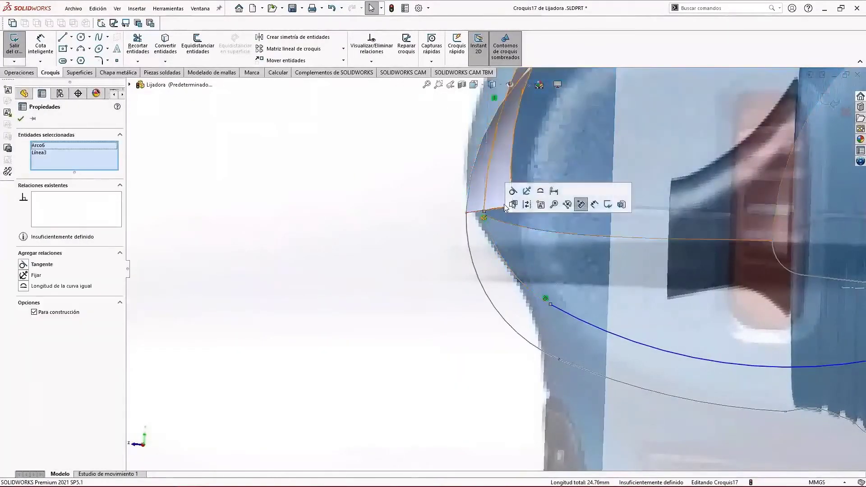
left_click(421, 331)
scroll(497, 269, "up", 3)
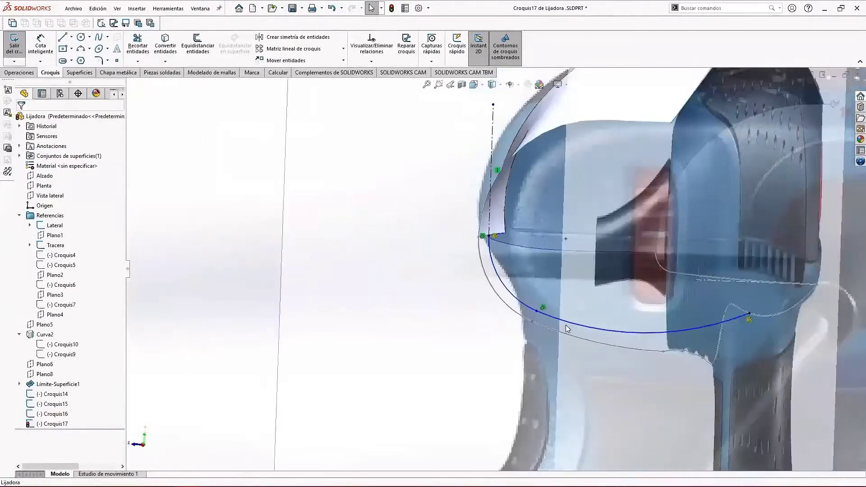
mouse_move(595, 347)
middle_mouse_down()
mouse_move(557, 350)
mouse_move(482, 316)
middle_mouse_up()
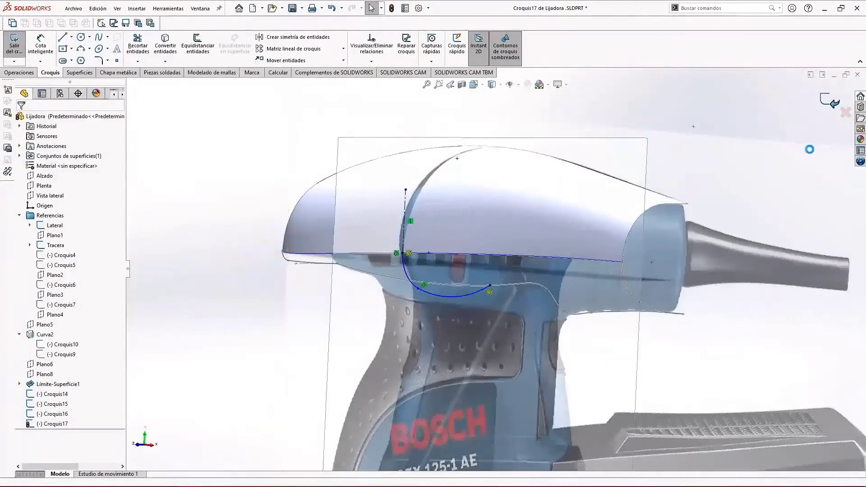
scroll(650, 225, "up", 4)
scroll(586, 318, "down", 3)
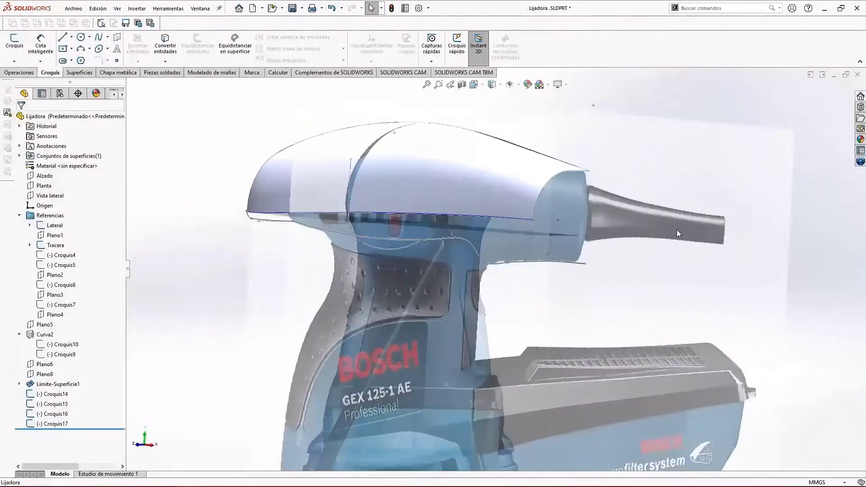
Hide the Lateral and Tracera reference image sketches.
right_click(725, 190)
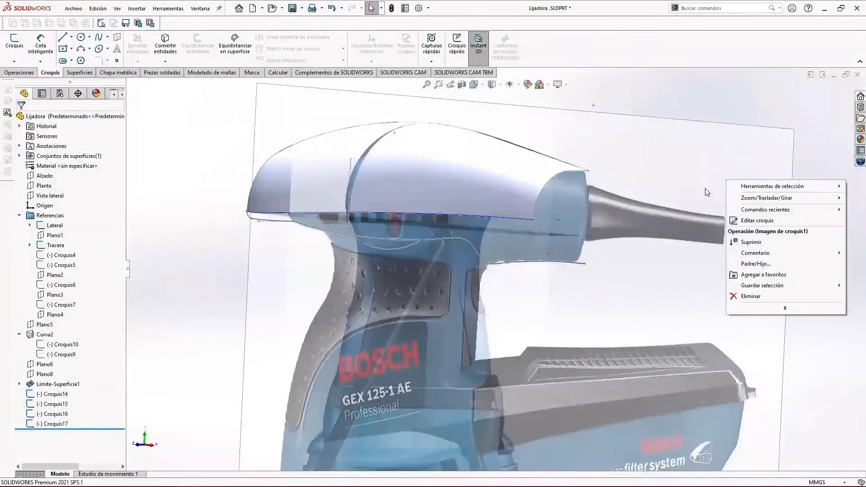
left_click(61, 226)
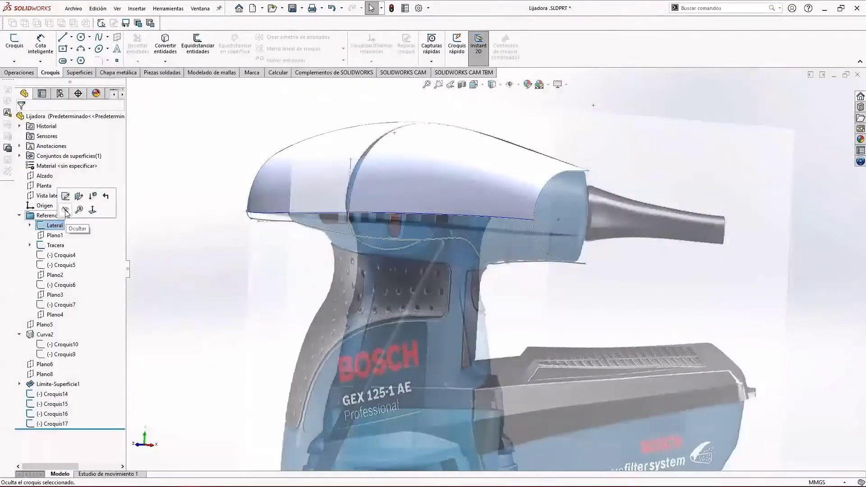
left_click(66, 210)
left_click(56, 246)
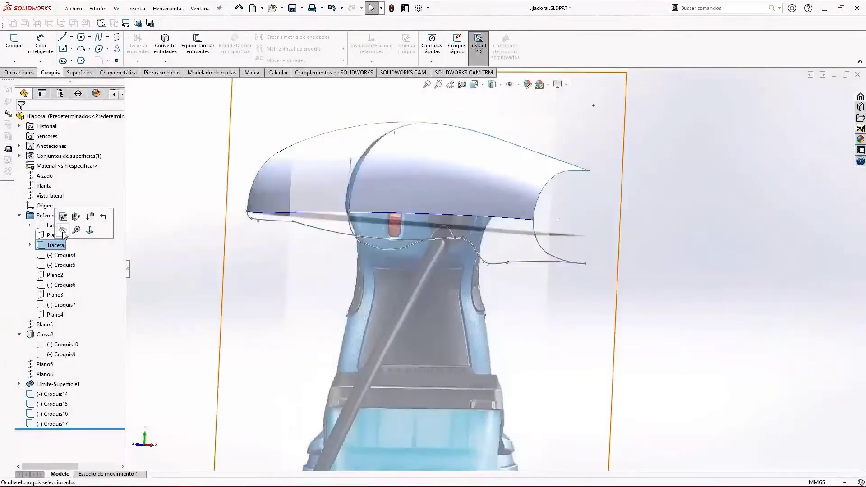
left_click(64, 231)
Start a boundary surface with Croquis15, Croquis17 and Croquis16 as Direction 1, with zebra stripes and curvature combs turned off.
middle_click_drag(551, 323, 668, 310)
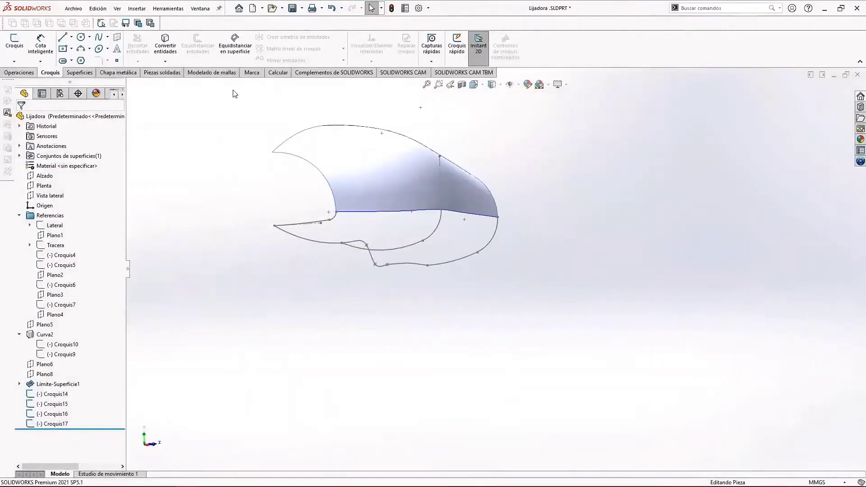
left_click(79, 72)
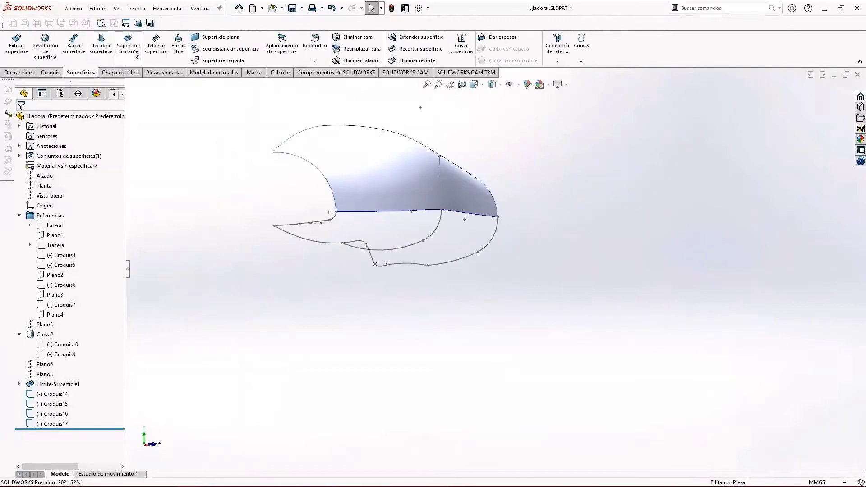
left_click(129, 48)
scroll(368, 273, "down", 3)
middle_click_drag(393, 230, 382, 228)
right_click(248, 319)
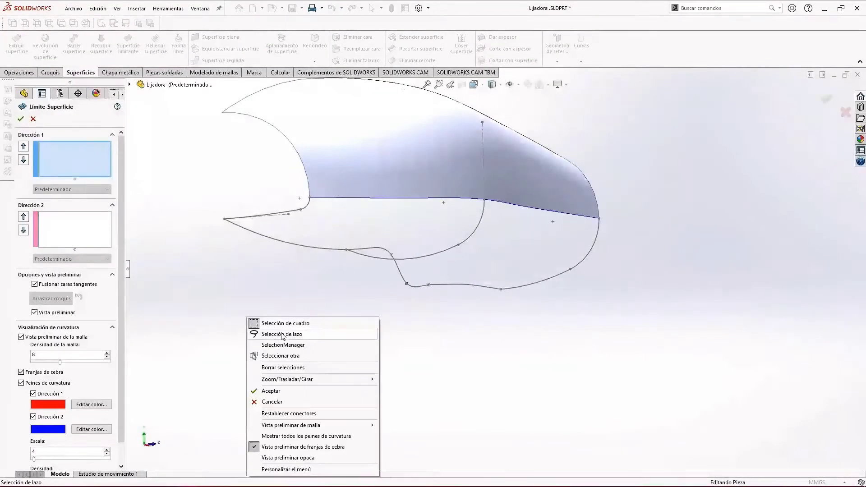
left_click(320, 220)
left_click(310, 208)
left_click(483, 218)
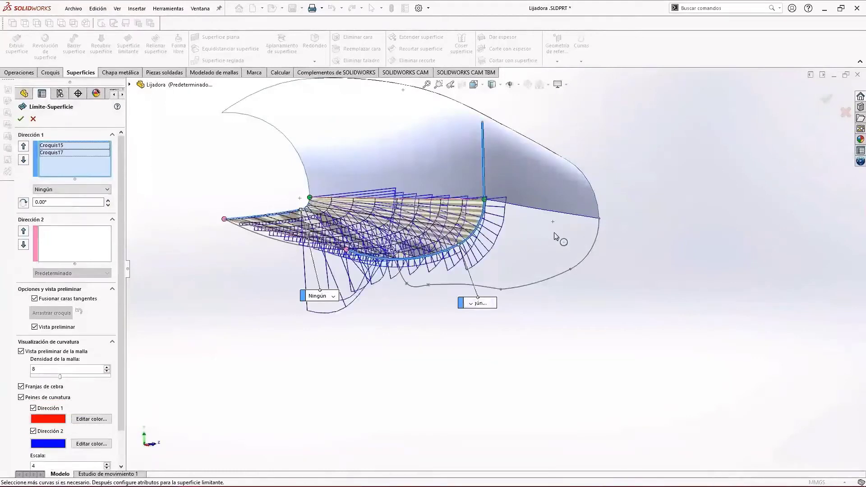
left_click(588, 245)
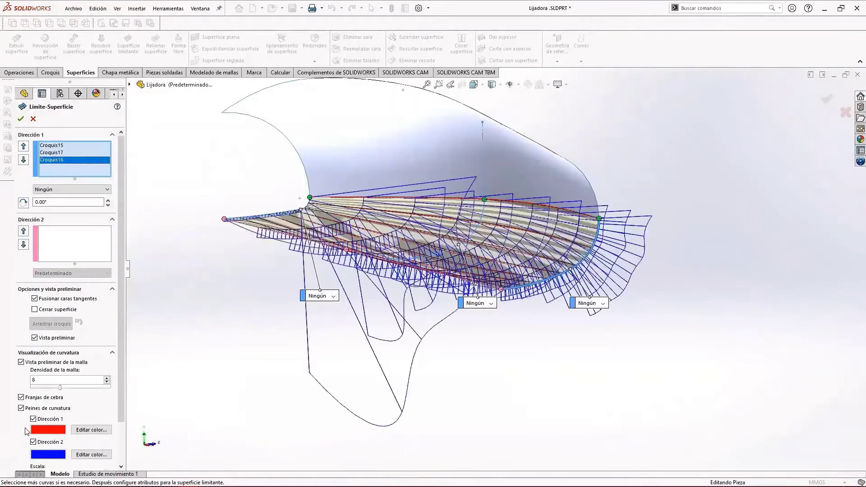
left_click(21, 397)
left_click(21, 408)
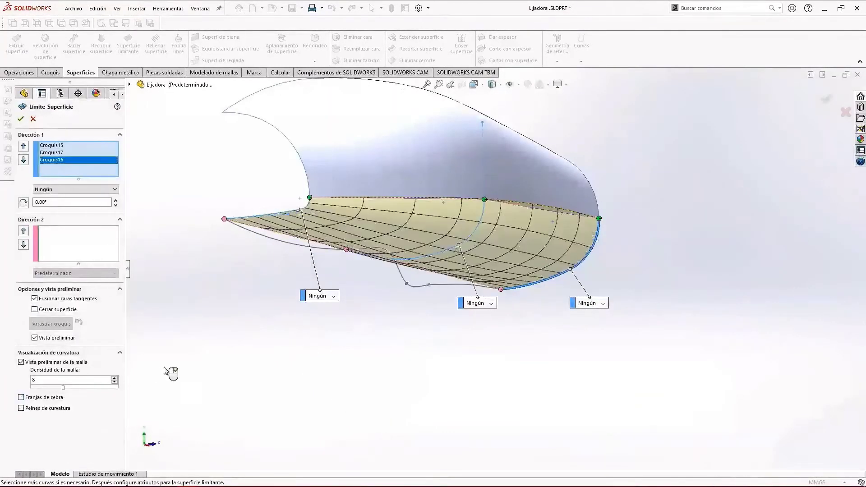
Add Curva2 and the lower profile curve as the boundary surface's Direction 2 curves and create the surface.
middle_click_drag(301, 328, 374, 266)
left_click(66, 245)
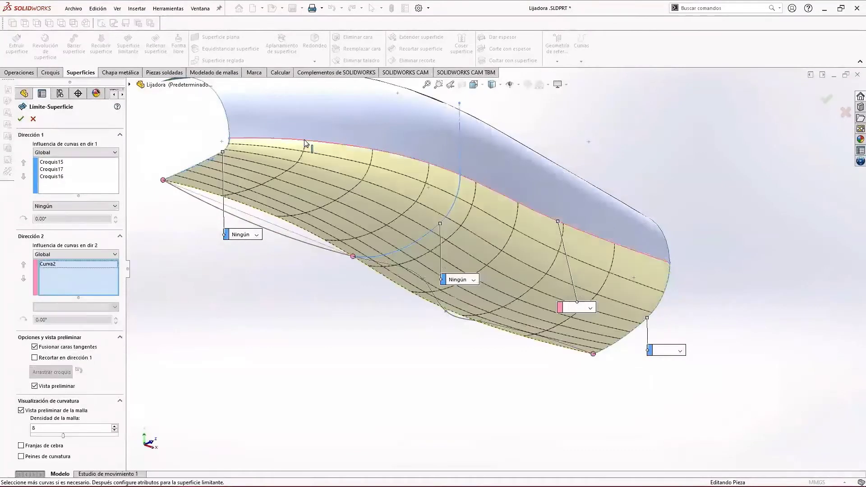
left_click(213, 207)
middle_click_drag(426, 325, 519, 356)
left_click(21, 119)
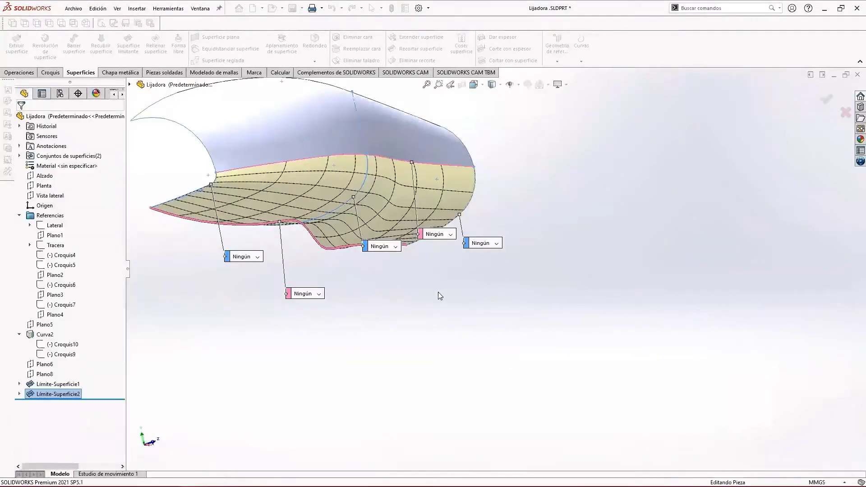
Knit Límite-Superficie1 and Límite-Superficie2 into one surface, keeping the 0.06091 mm knitting tolerance.
middle_click_drag(511, 257, 452, 213)
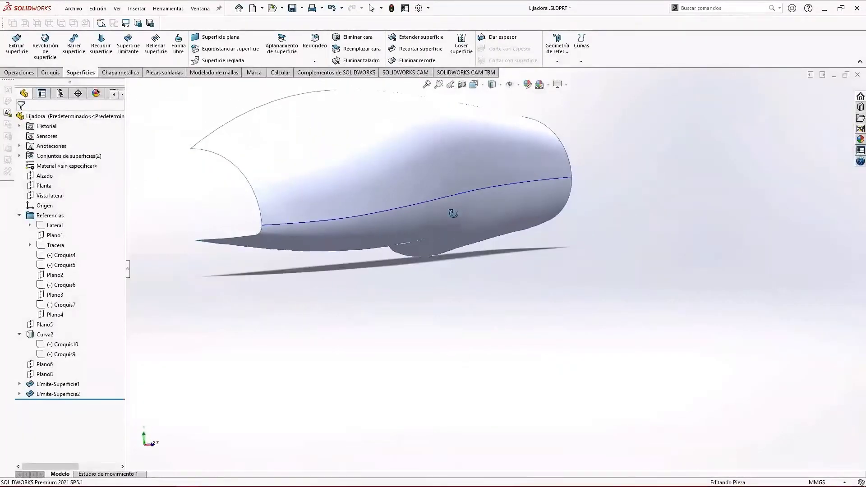
scroll(454, 217, "up", 2)
left_click(462, 47)
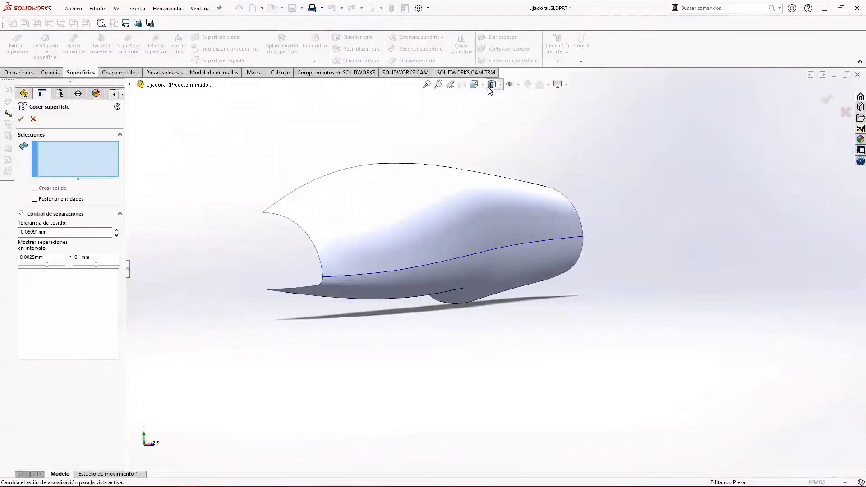
left_click(475, 207)
left_click(451, 269)
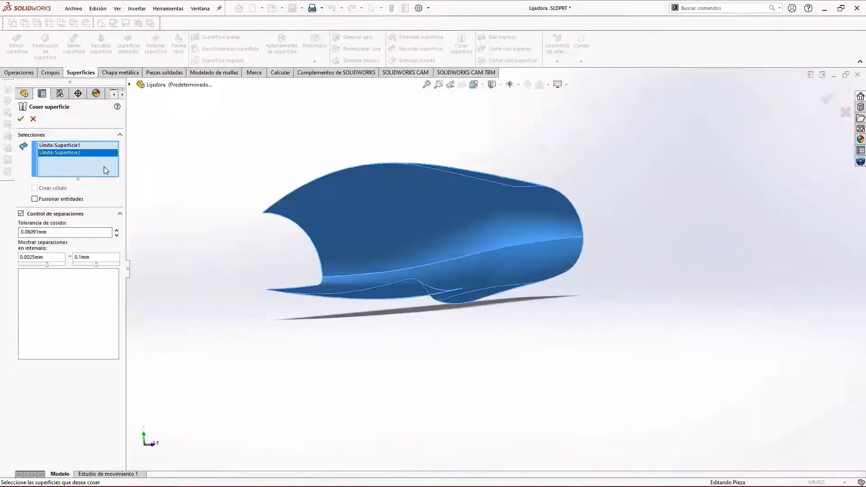
left_click(21, 120)
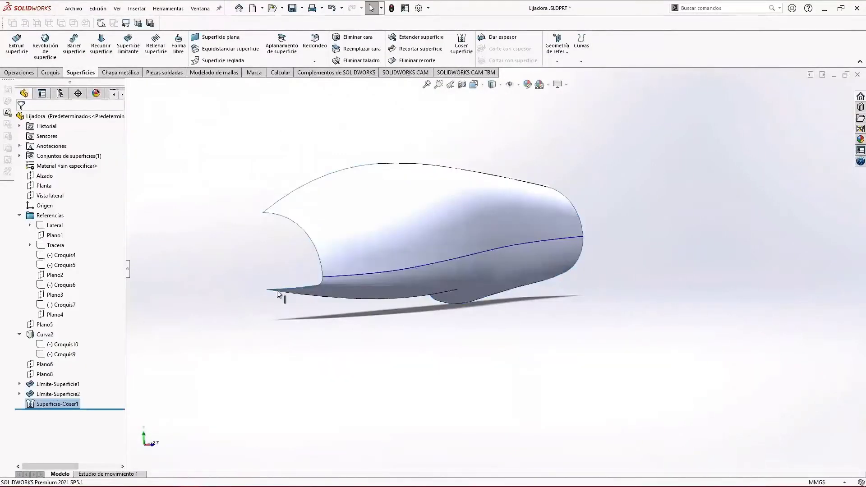
Mirror the knitted half of the upper body as a surface body about the Alzado plane.
middle_click_drag(452, 294, 510, 277)
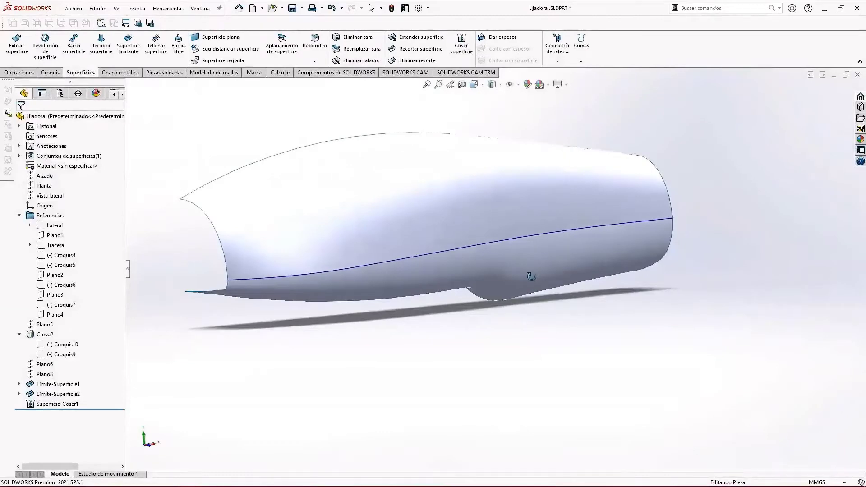
middle_click_drag(531, 276, 468, 215)
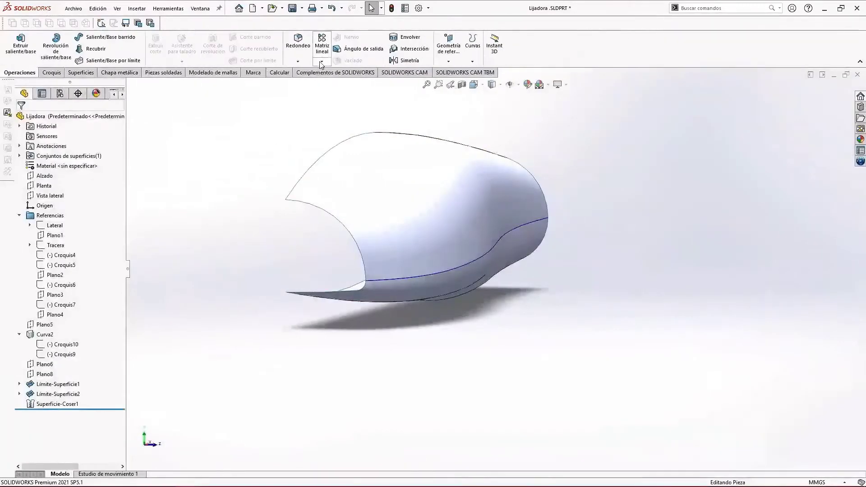
left_click(321, 63)
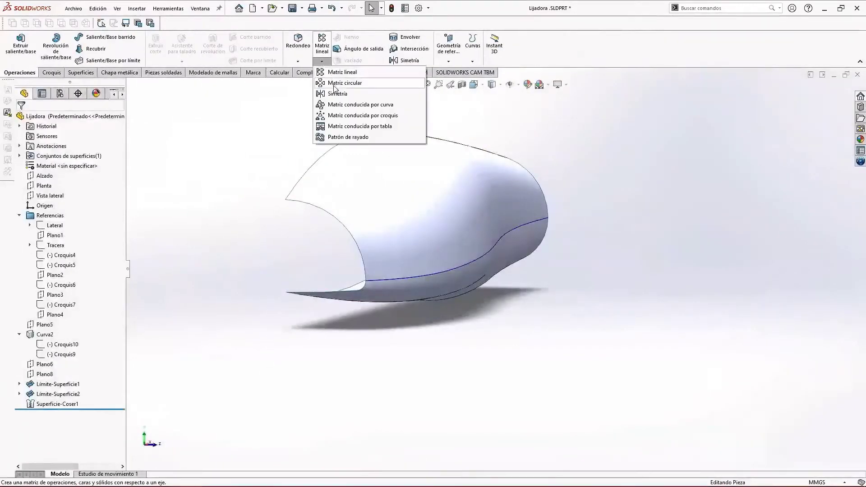
left_click(346, 105)
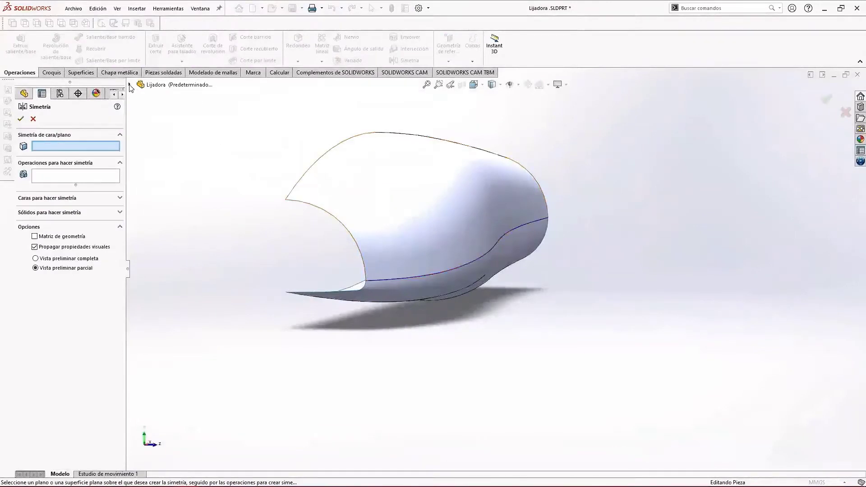
left_click(130, 85)
left_click(164, 145)
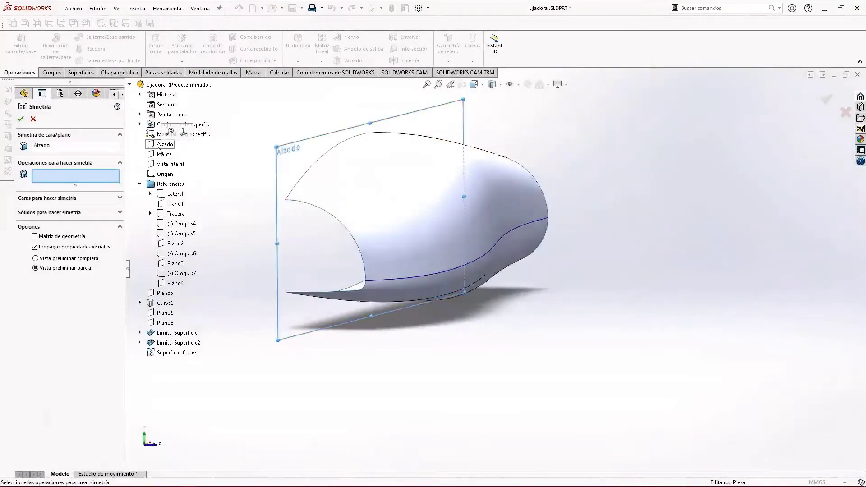
left_click(53, 213)
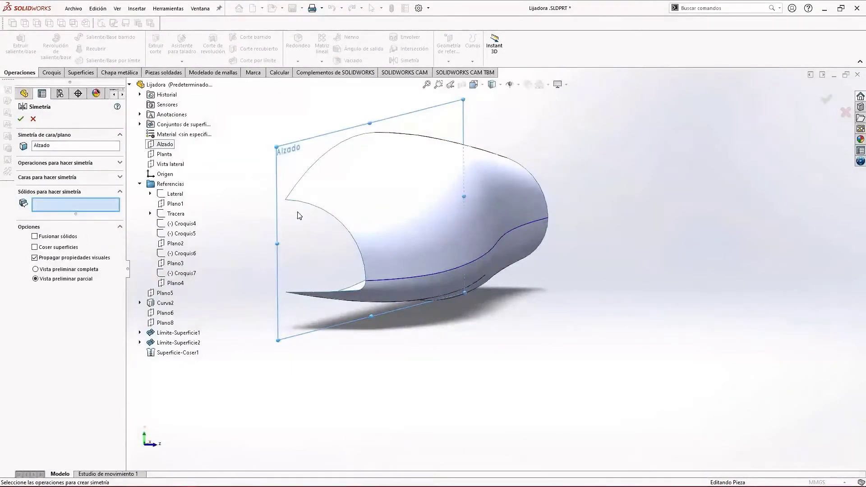
left_click(357, 204)
left_click(20, 119)
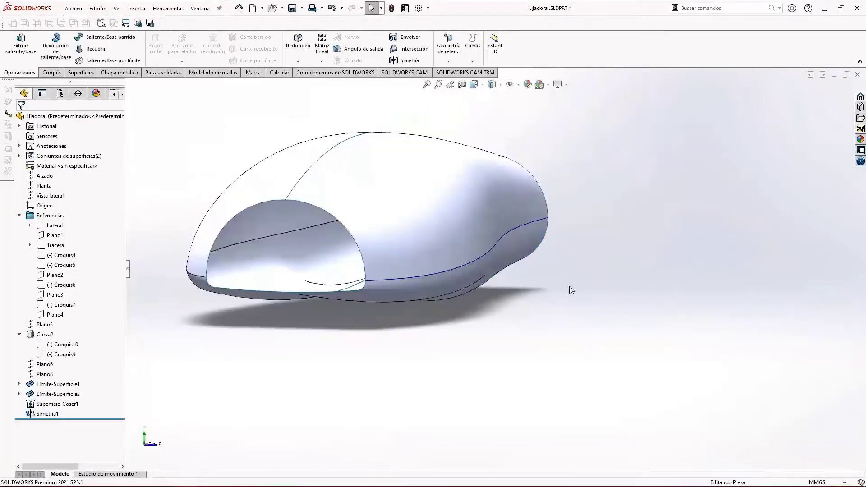
middle_click_drag(569, 286, 454, 284)
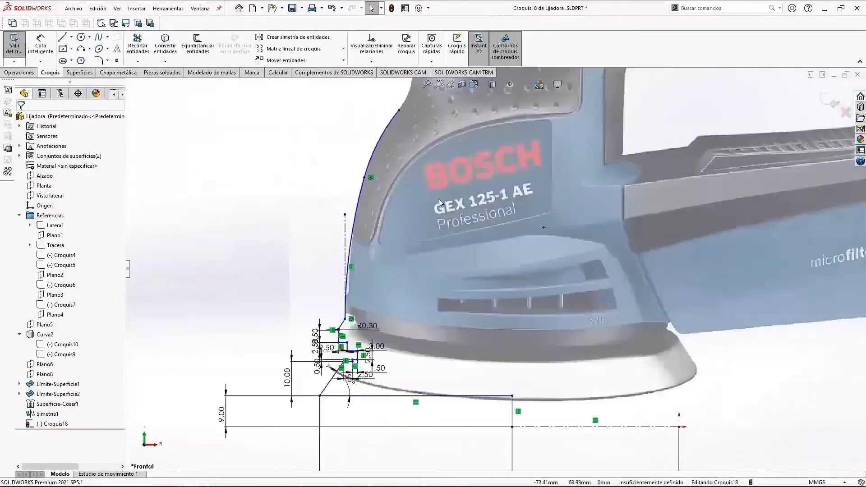
Examine the stepped base profile and its dimensions in Croquis18 against the reference image of the sander.
scroll(467, 320, "down", 2)
scroll(467, 319, "up", 3)
scroll(468, 320, "down", 5)
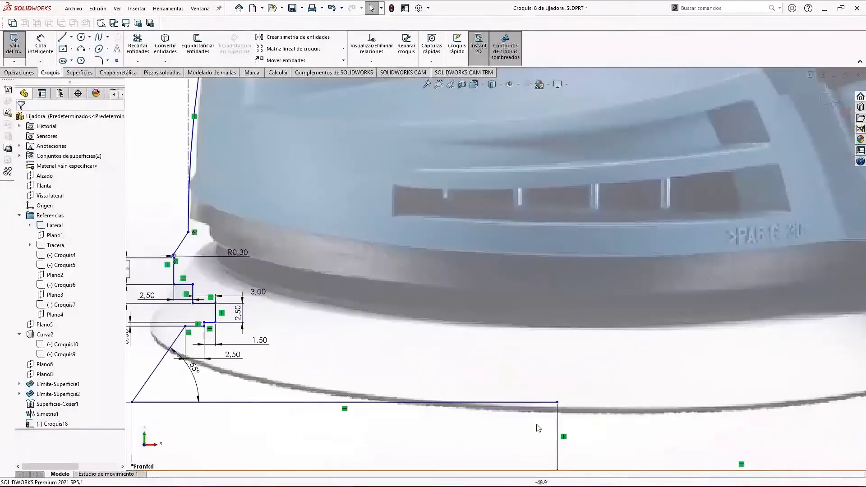
scroll(260, 404, "up", 1)
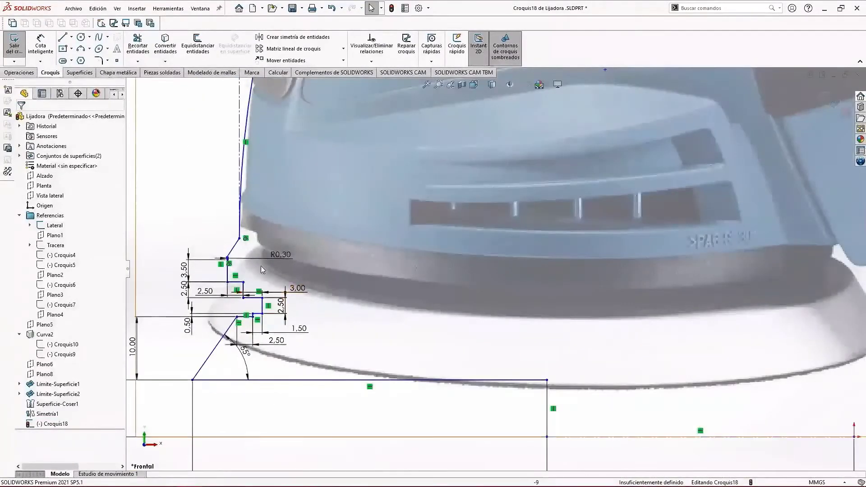
scroll(389, 266, "up", 4)
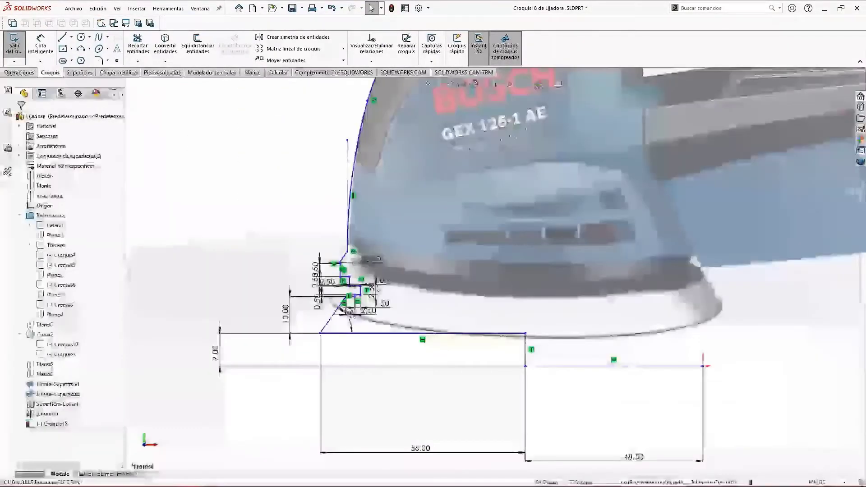
scroll(390, 216, "up", 3)
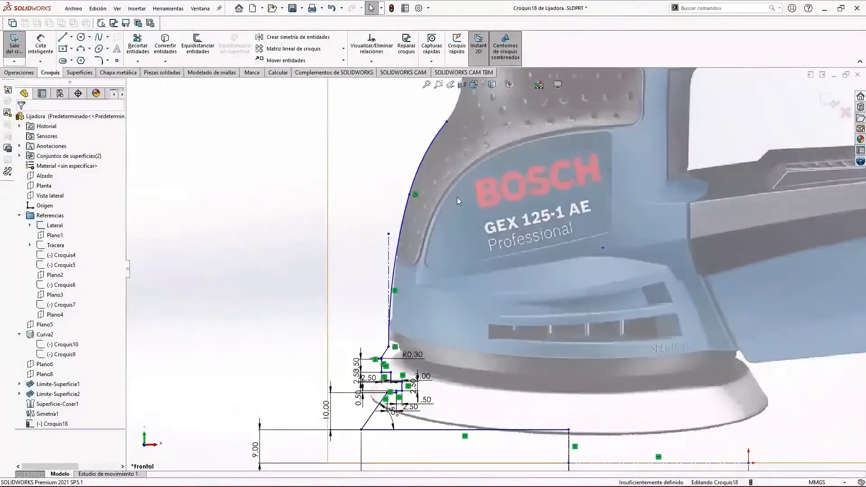
scroll(477, 211, "up", 2)
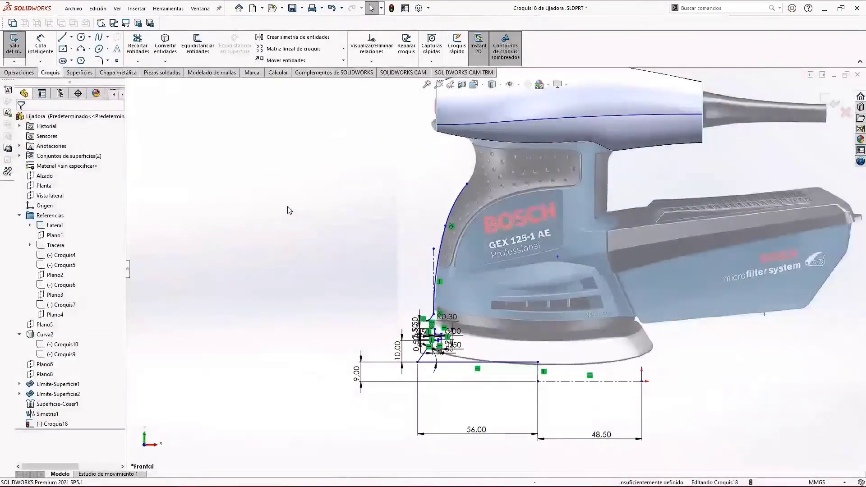
Draw a vertical construction line from the inner end of the 56 mm base line up into the neck, and close the sketch.
left_click(72, 37)
left_click(95, 59)
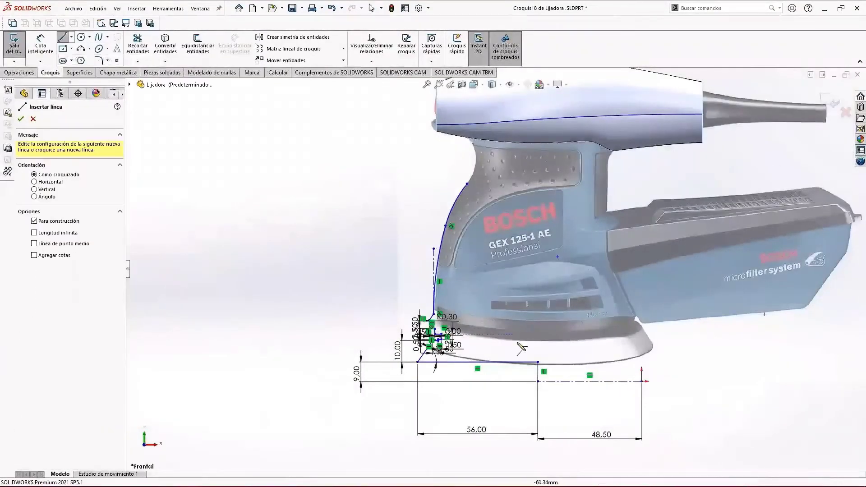
left_click(538, 362)
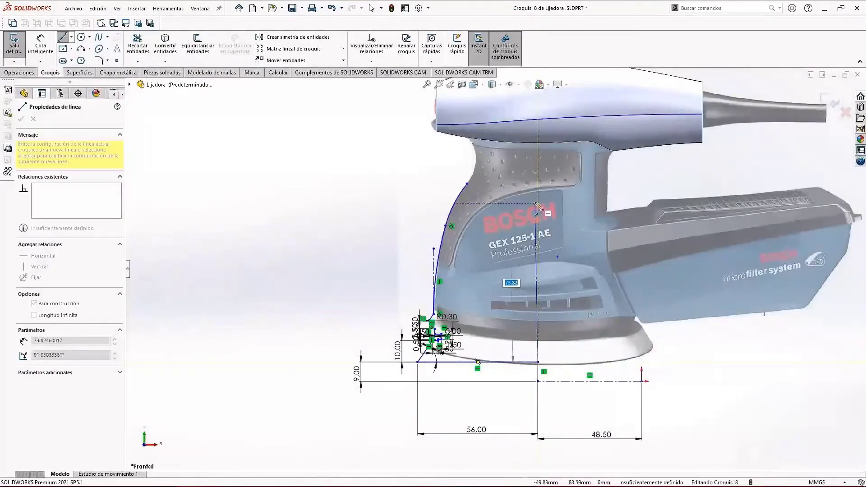
left_click(539, 168)
key("Escape")
scroll(492, 266, "up", 2)
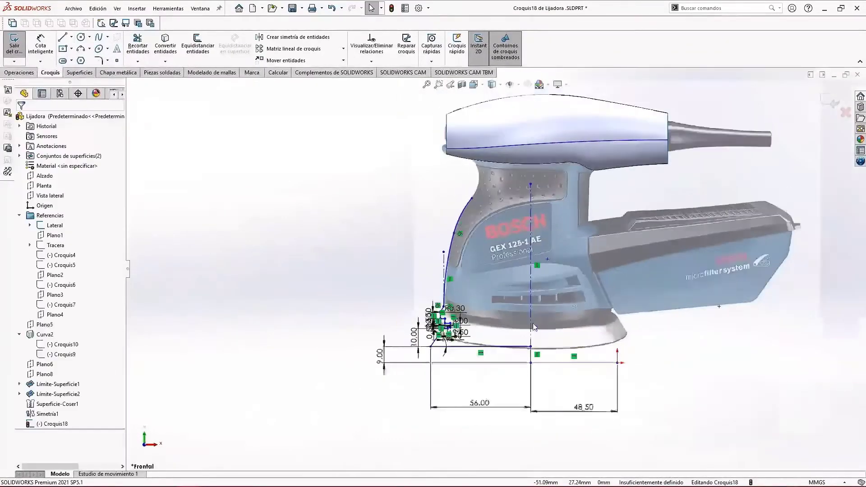
scroll(564, 279, "down", 2)
left_click(835, 99)
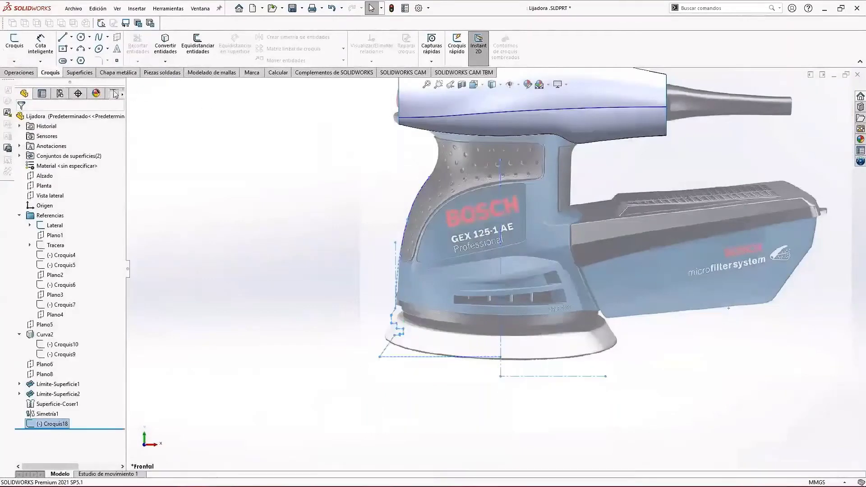
Revolve the Croquis18 profile 360° as a surface around its vertical construction line.
left_click(81, 73)
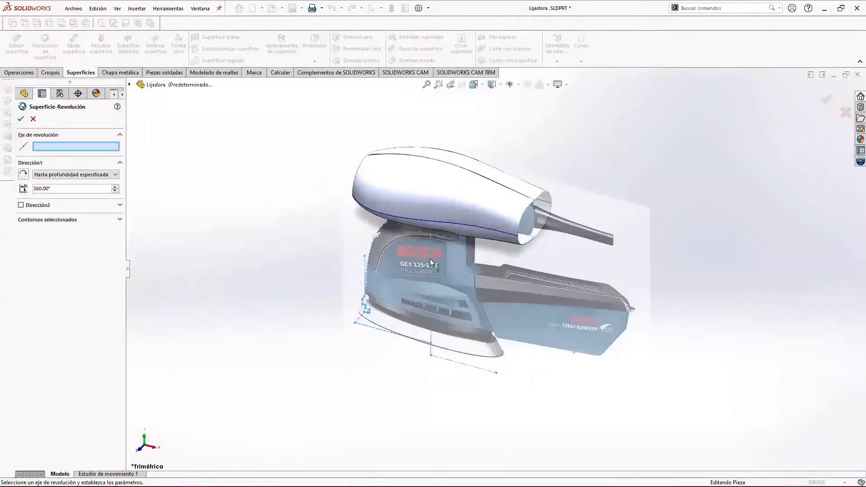
left_click(430, 259)
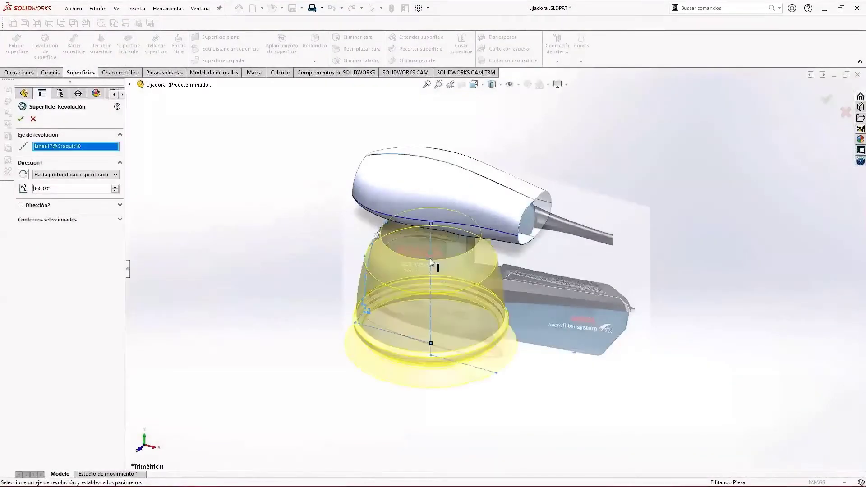
middle_click_drag(435, 344, 450, 291)
left_click(23, 120)
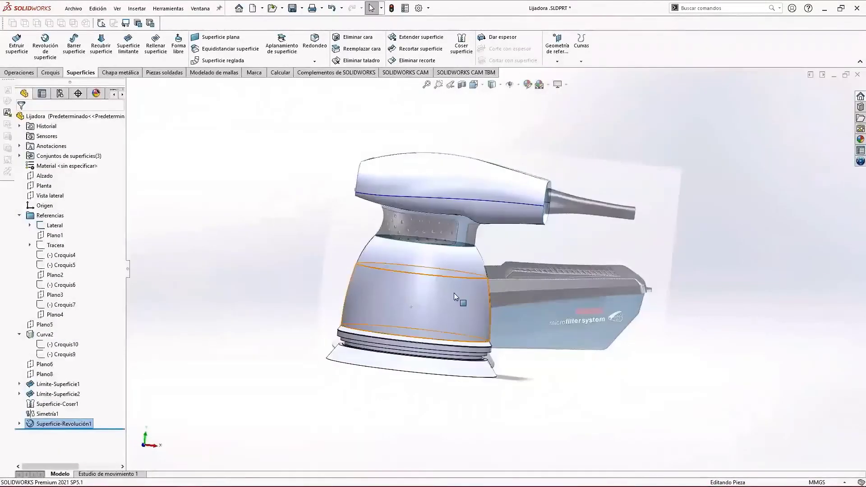
Examine the revolved lower body and the gap between its upper rim and the handle surface from several angles.
scroll(406, 223, "down", 5)
scroll(438, 262, "up", 5)
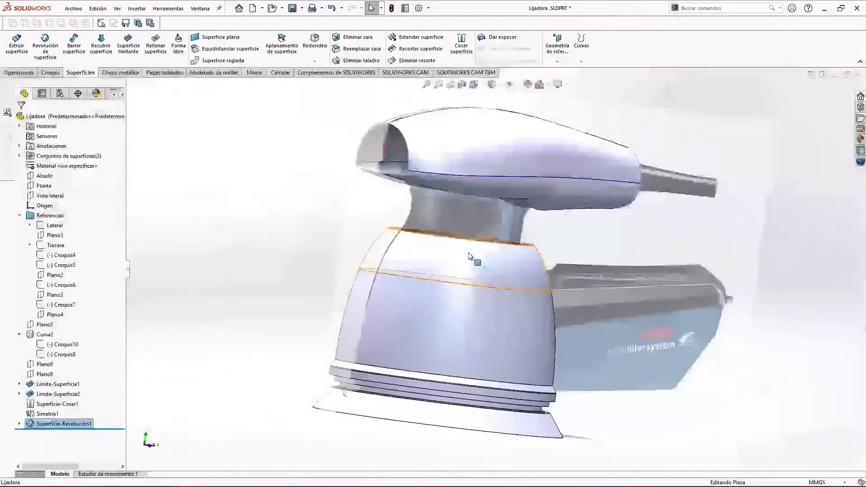
scroll(454, 196, "down", 3)
middle_click_drag(455, 284, 446, 266)
scroll(510, 305, "up", 2)
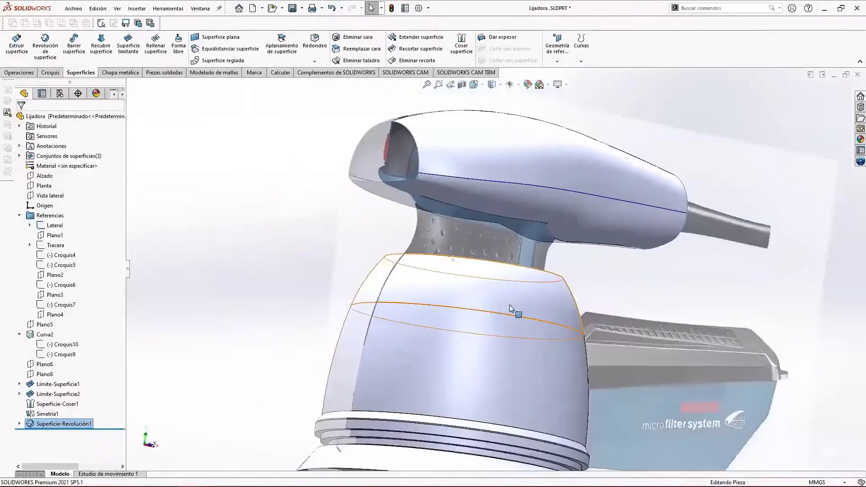
middle_click_drag(542, 305, 497, 301)
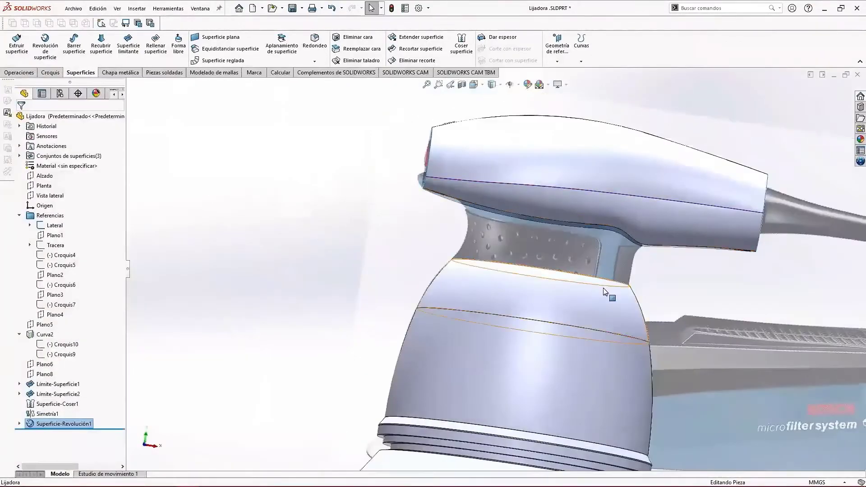
scroll(587, 255, "up", 5)
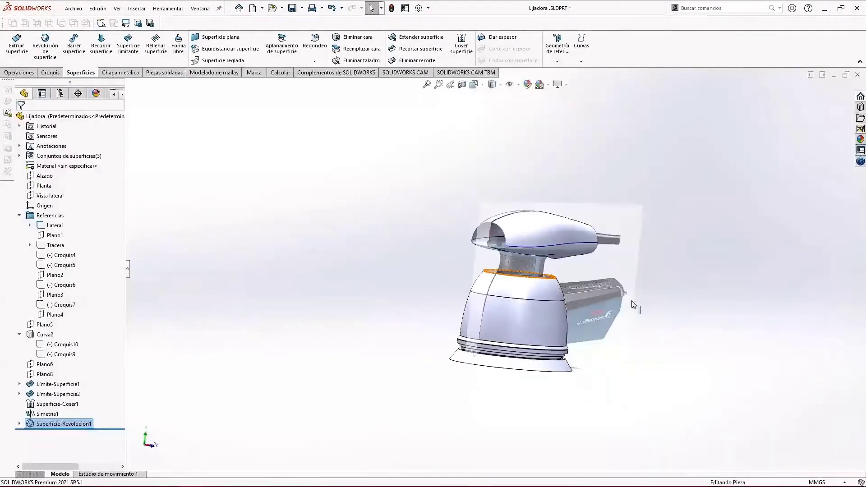
middle_click_drag(630, 303, 590, 316)
scroll(571, 294, "down", 2)
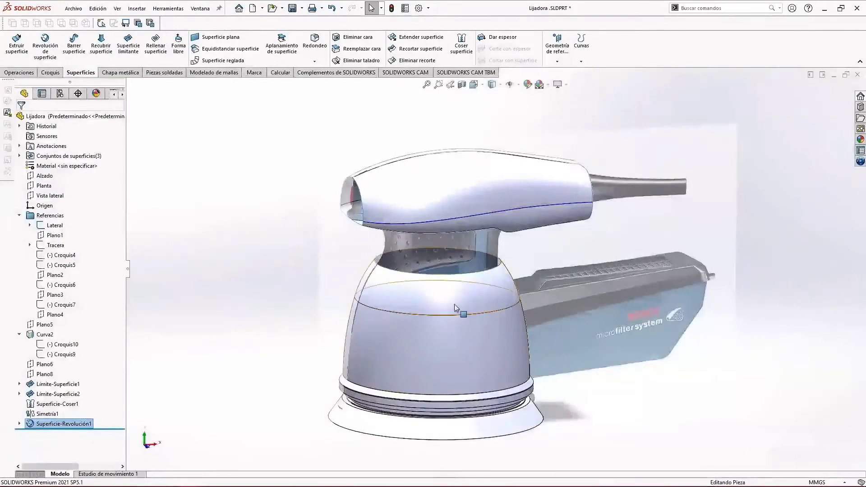
scroll(506, 294, "down", 4)
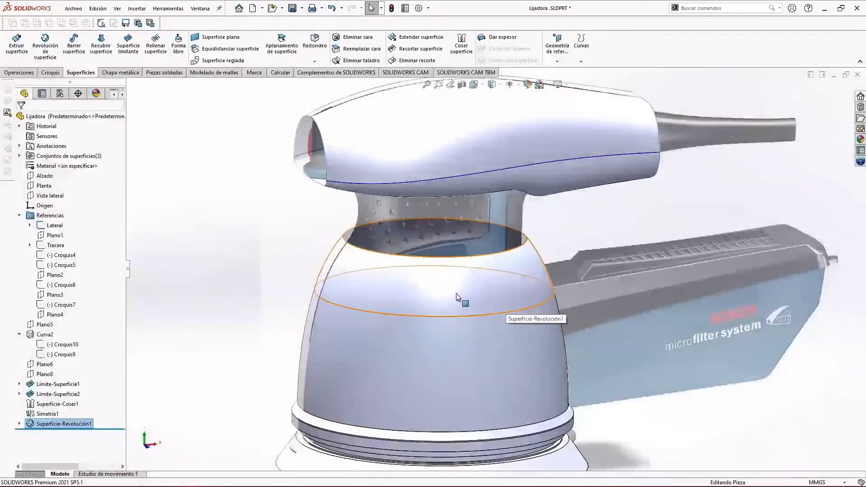
scroll(459, 293, "up", 3)
scroll(460, 289, "down", 2)
mouse_move(503, 282)
middle_mouse_down()
mouse_move(492, 286)
mouse_move(485, 257)
mouse_move(484, 265)
middle_mouse_up()
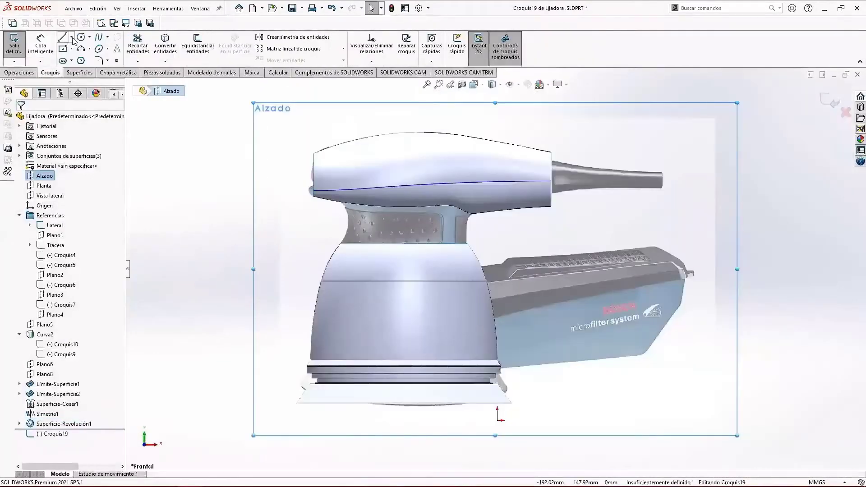
Sketch a horizontal midpoint line through the upper body on the Alzado plane, extending past both of its ends.
left_click(71, 37)
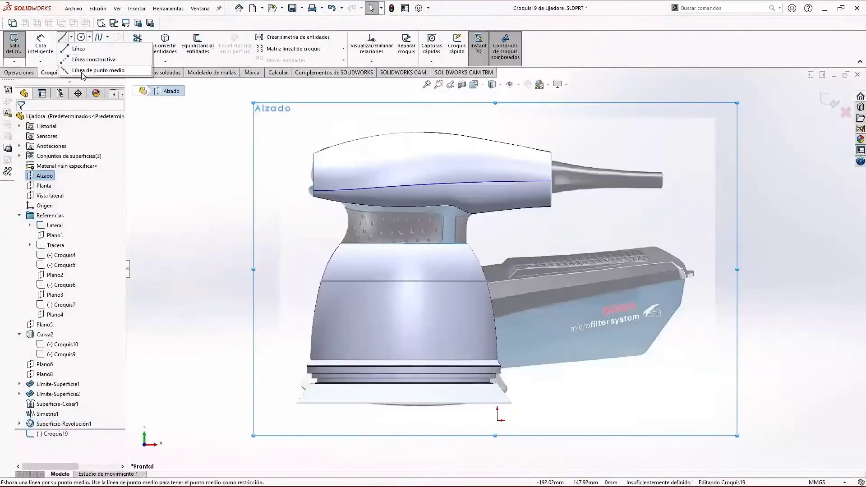
left_click(84, 71)
left_click(419, 179)
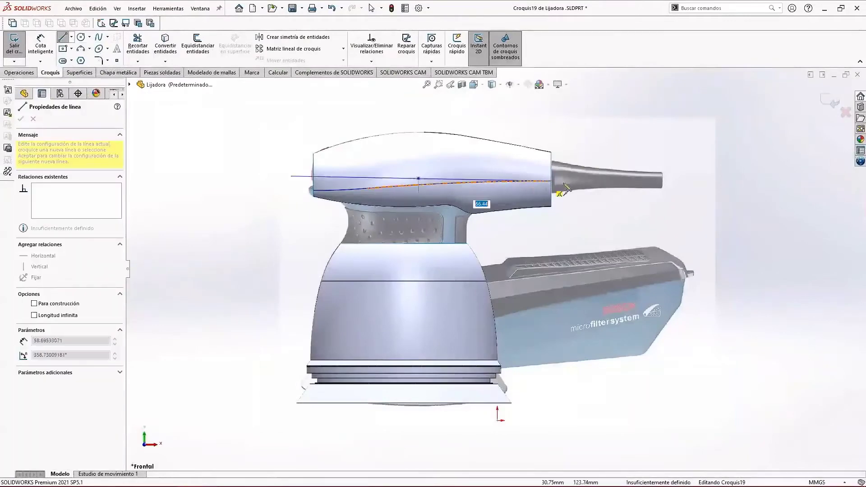
left_click(619, 178)
key("Escape")
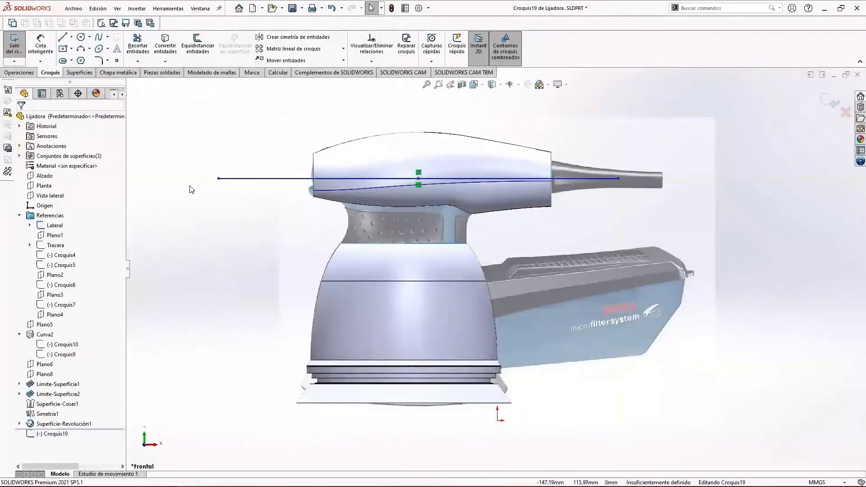
Dimension the horizontal line's height above the origin as 123 mm and close the sketch.
left_click(41, 45)
left_click(570, 179)
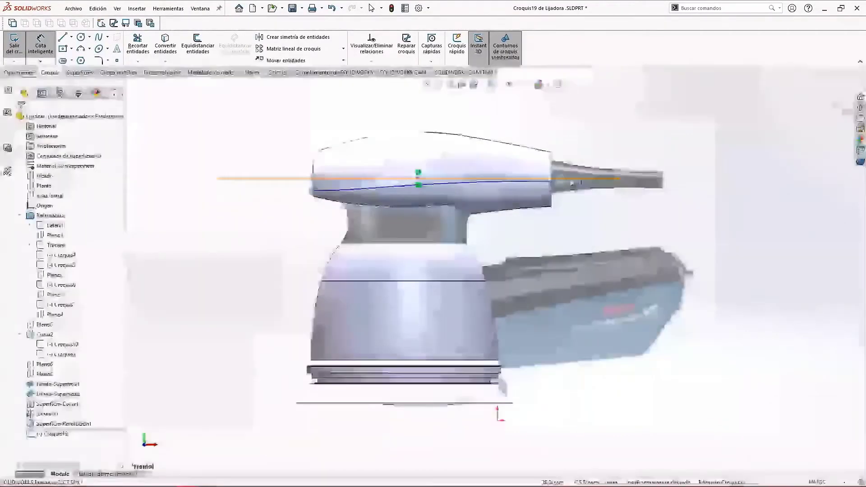
left_click(498, 421)
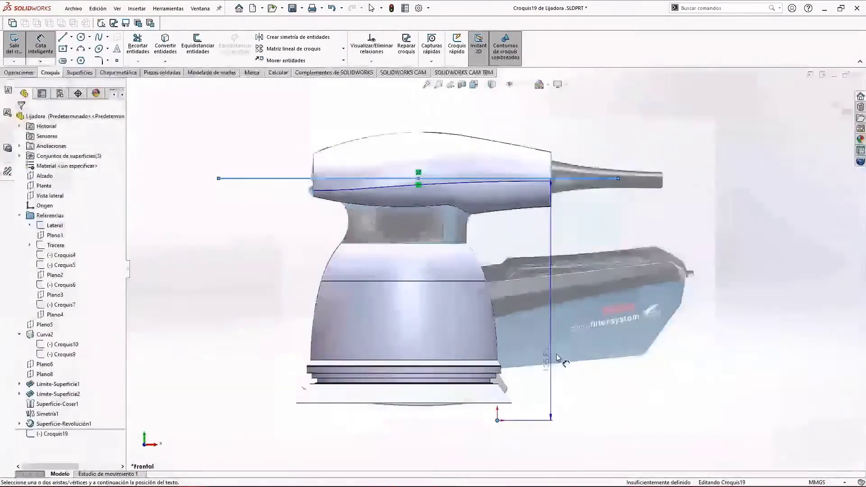
left_click(569, 334)
type("1")
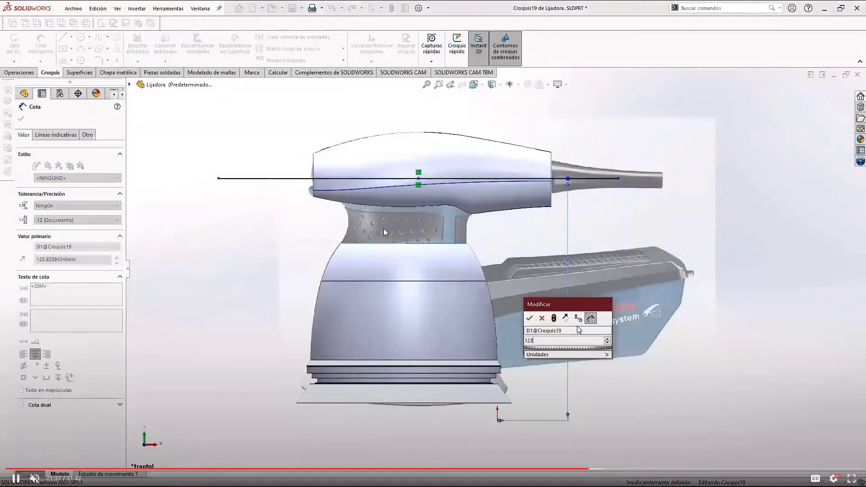
type("23")
key("Return")
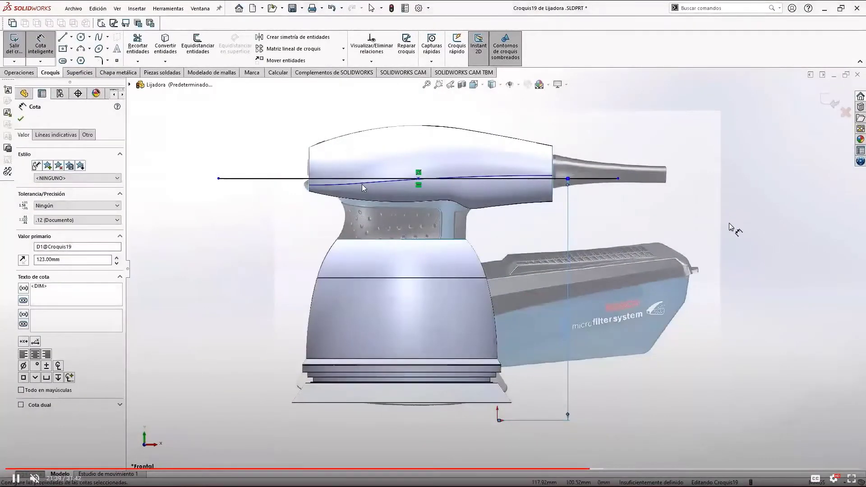
left_click(821, 104)
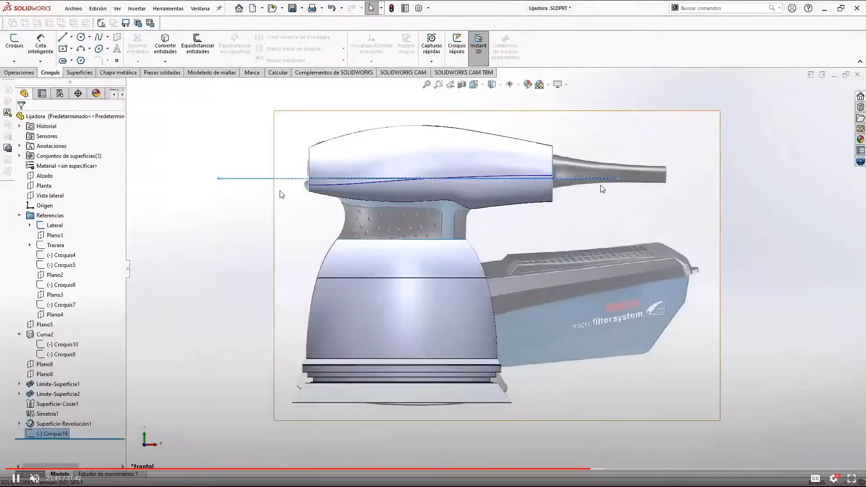
Create a reference plane through the horizontal Croquis19 line, perpendicular to the Alzado plane.
middle_click_drag(560, 178, 679, 217)
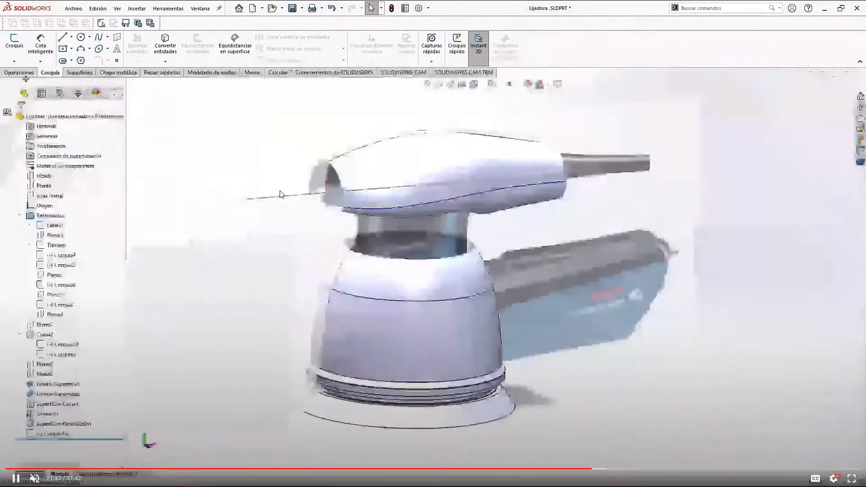
left_click(23, 73)
left_click(446, 43)
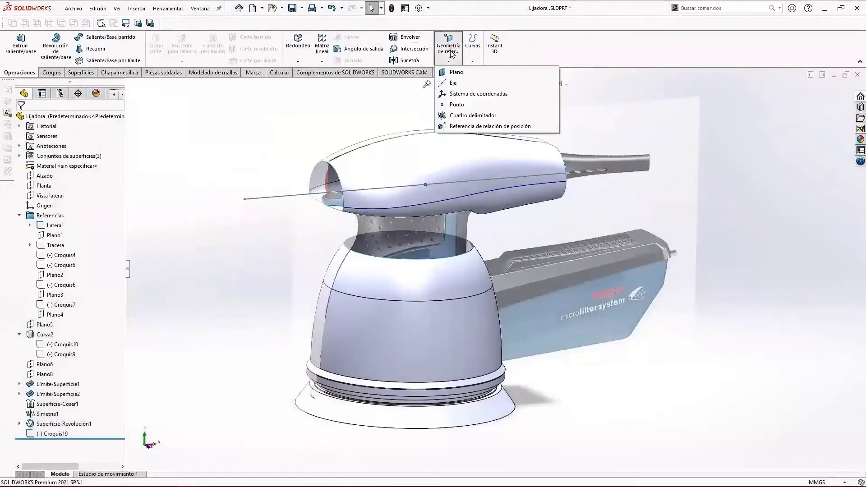
left_click(453, 72)
left_click(290, 196)
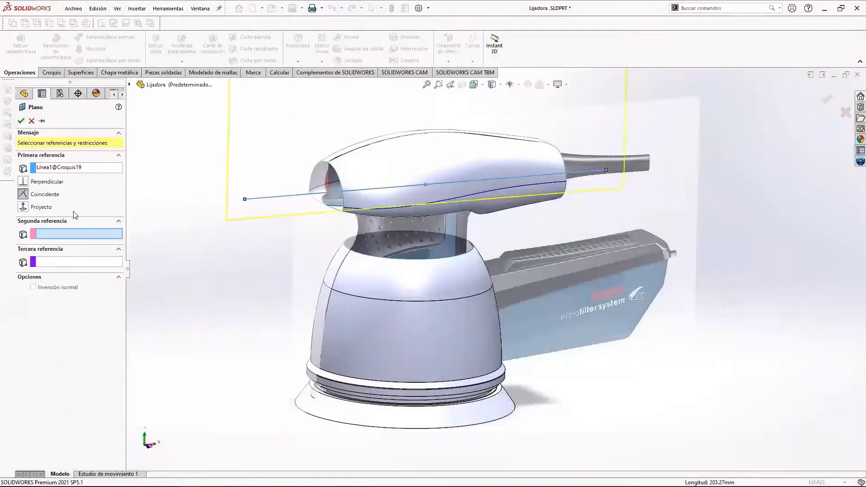
left_click(131, 85)
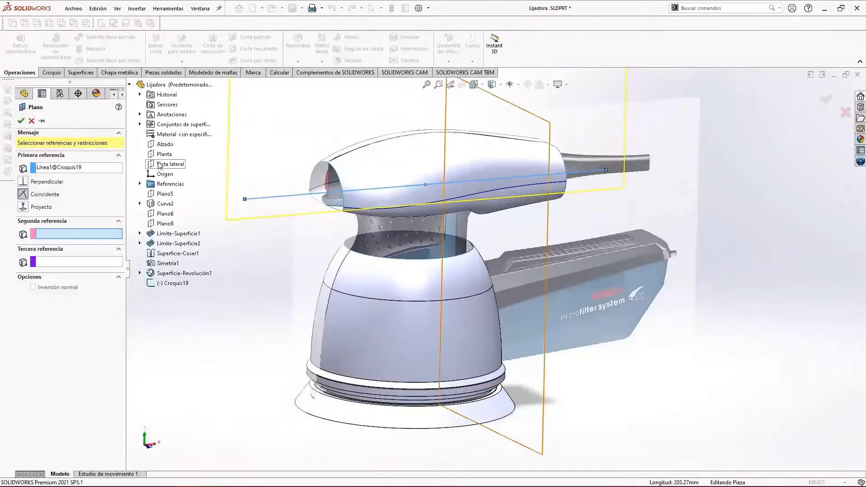
left_click(165, 145)
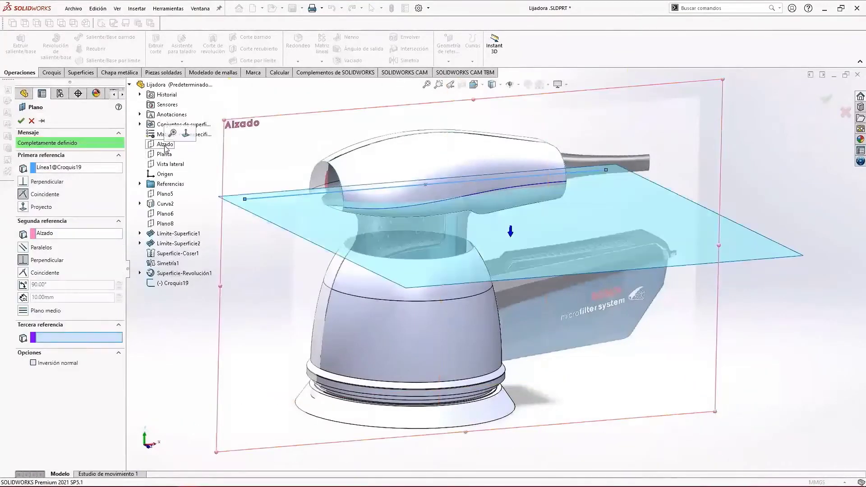
left_click(21, 121)
middle_click_drag(406, 235, 433, 227)
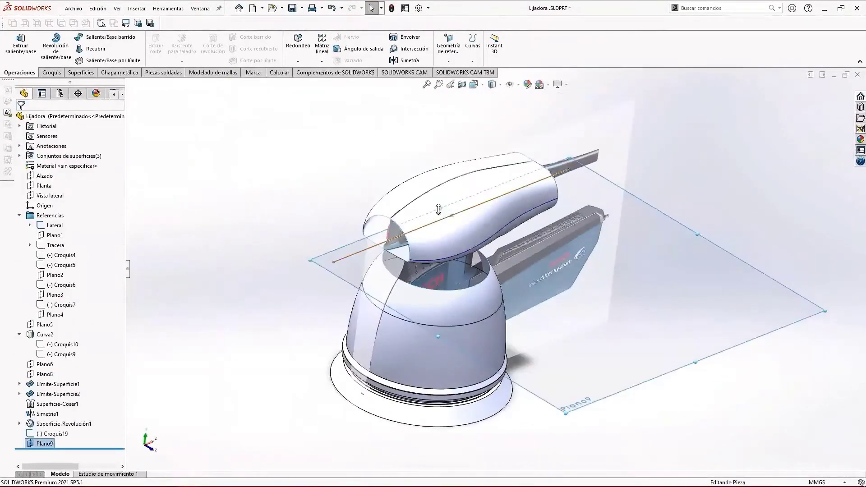
left_click_drag(439, 209, 299, 142)
left_click_drag(695, 364, 634, 324)
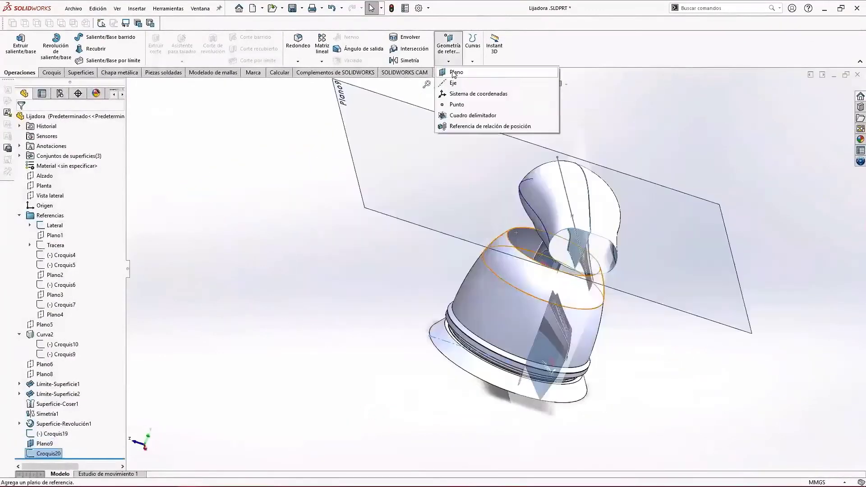
Create a reference plane through the end point of the Croquis20 line on the pad's rim, parallel to the Vista lateral plane.
left_click(451, 72)
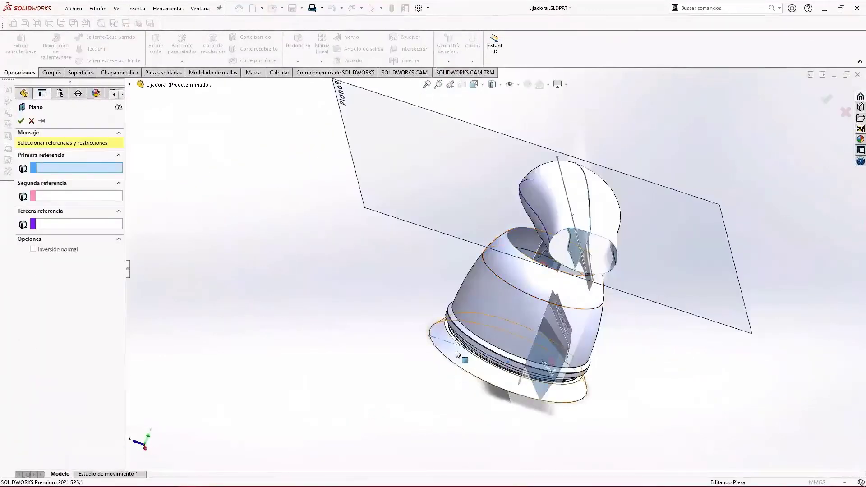
left_click(430, 336)
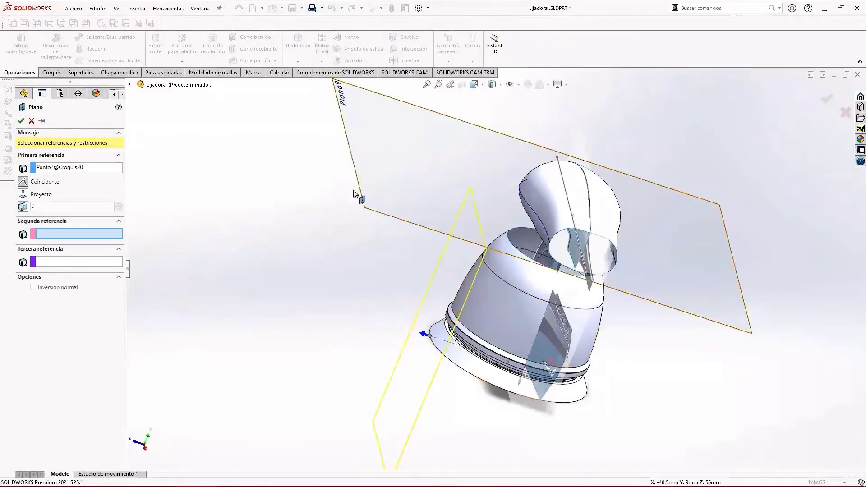
left_click(130, 86)
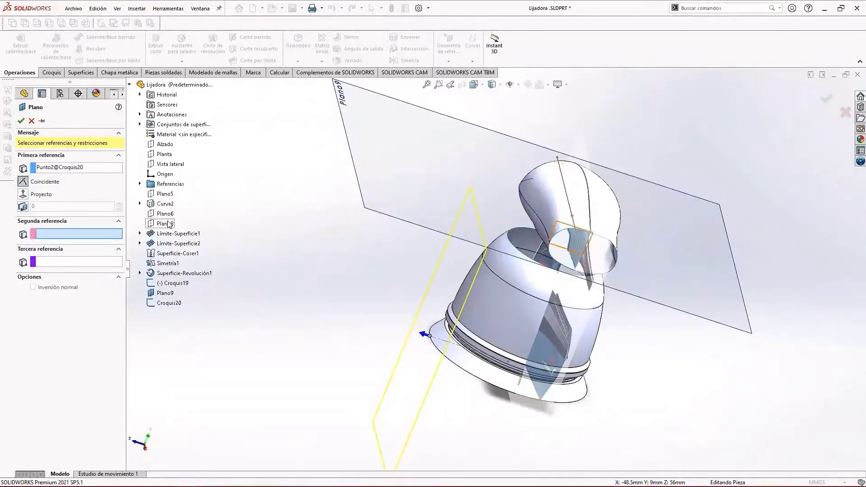
left_click(164, 165)
scroll(515, 329, "up", 3)
middle_click_drag(570, 315, 267, 281)
scroll(593, 301, "down", 4)
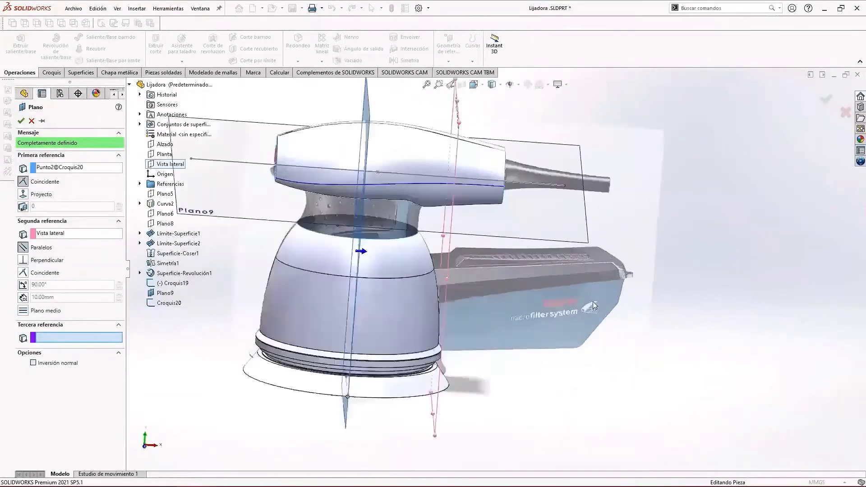
scroll(593, 301, "up", 2)
key("Return")
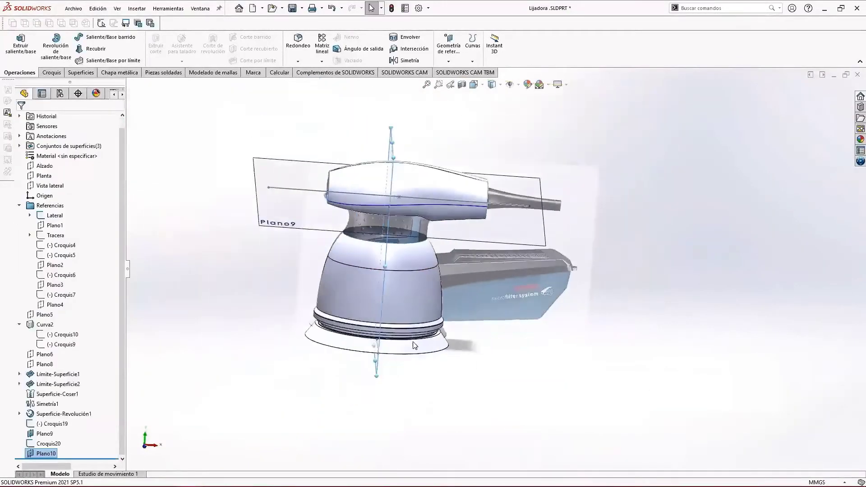
scroll(554, 370, "up", 1)
left_click(553, 370)
middle_click_drag(554, 370, 429, 235)
scroll(431, 300, "down", 3)
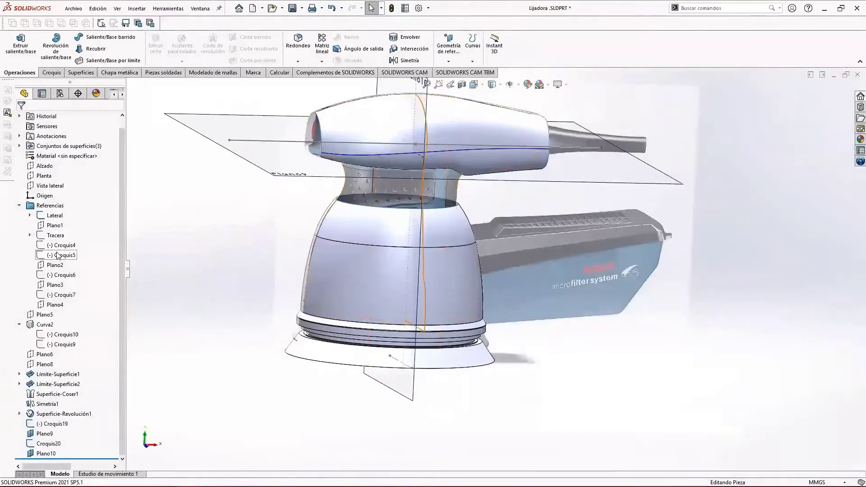
left_click(51, 73)
left_click(14, 61)
left_click(31, 82)
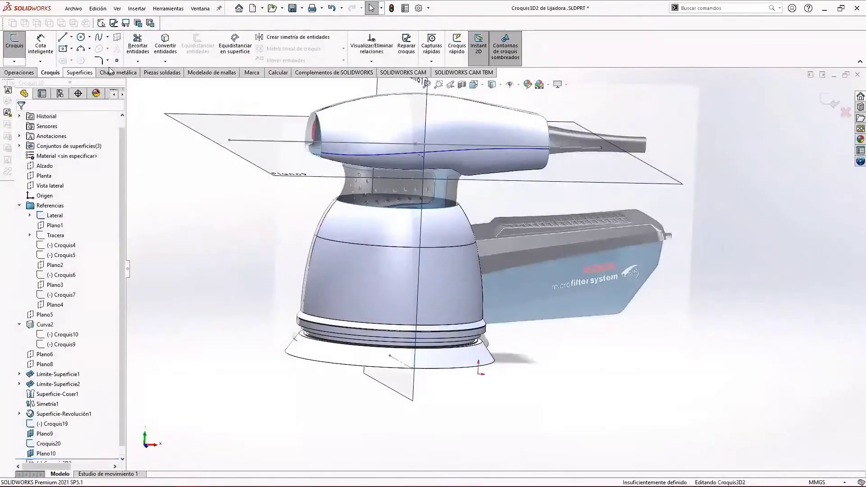
left_click(165, 45)
scroll(332, 169, "down", 3)
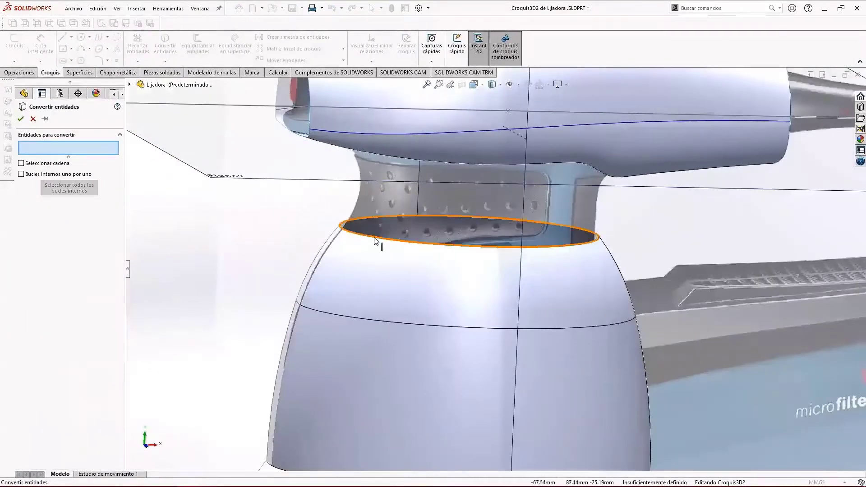
left_click(33, 119)
scroll(283, 259, "up", 3)
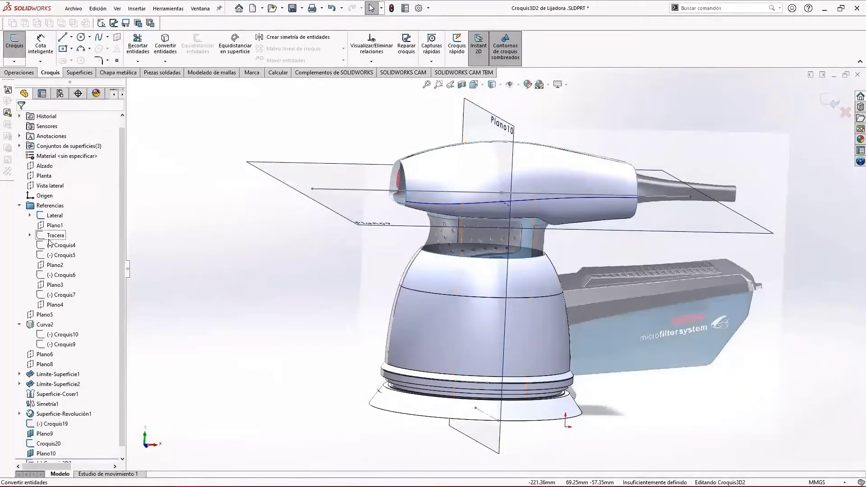
left_click(44, 166)
scroll(80, 147, "up", 1)
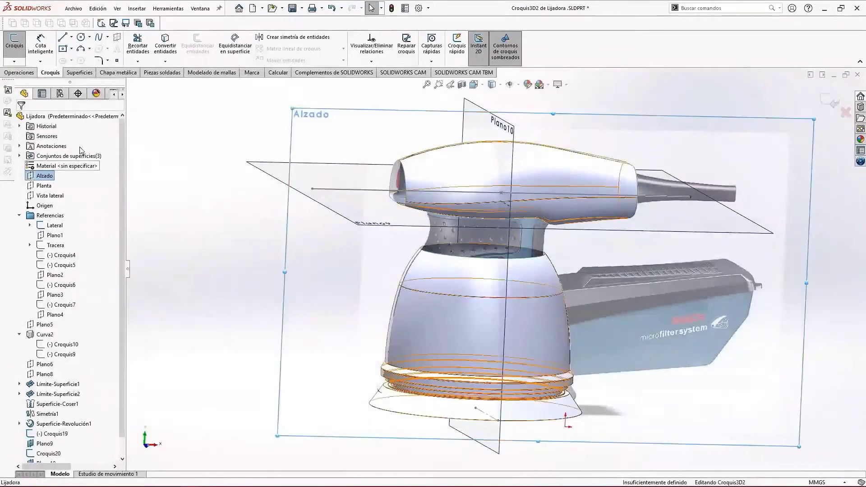
left_click(43, 49)
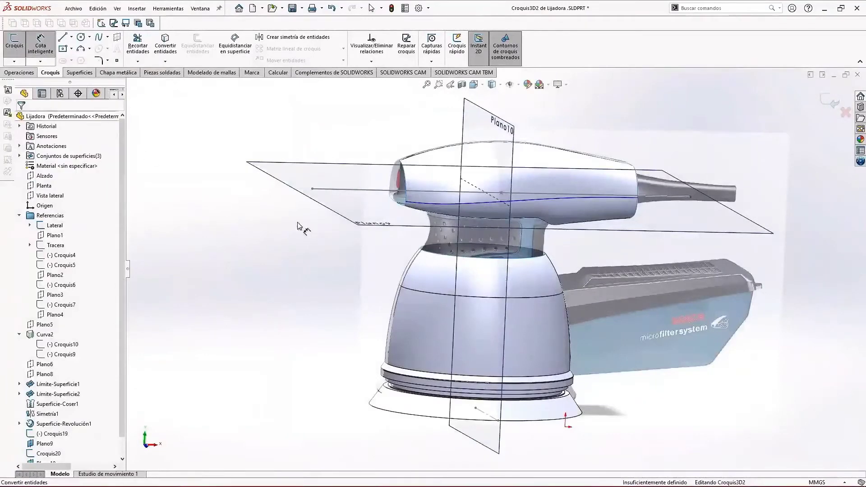
left_click(845, 113)
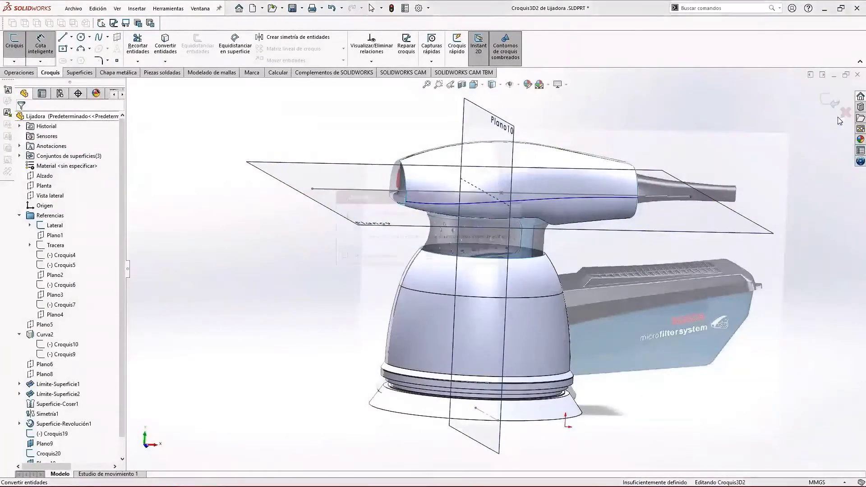
left_click(399, 252)
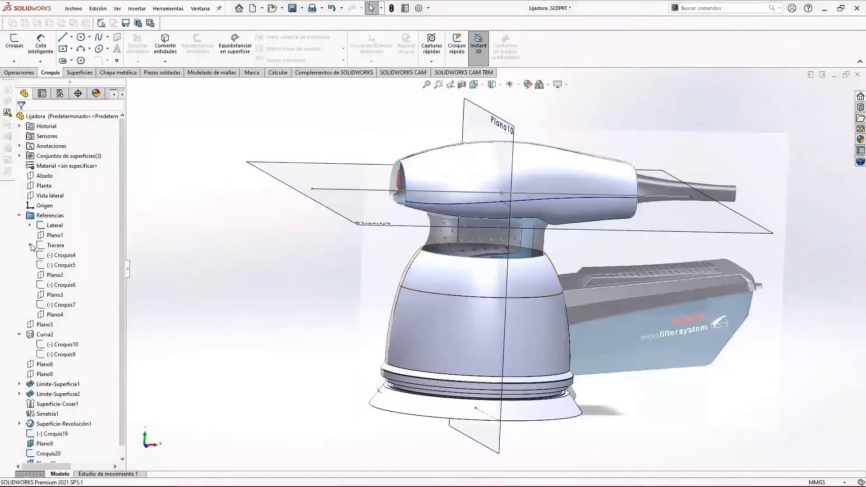
Sketch a three-point arc of about 18.4 mm radius on the Alzado plane, along the neck contour opposite the cable, from the lower body's rim.
left_click(44, 176)
left_click(15, 47)
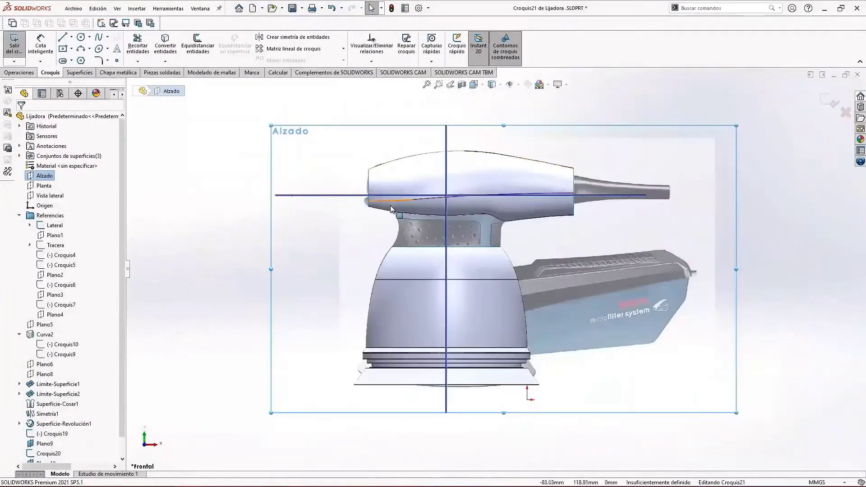
scroll(413, 242, "down", 5)
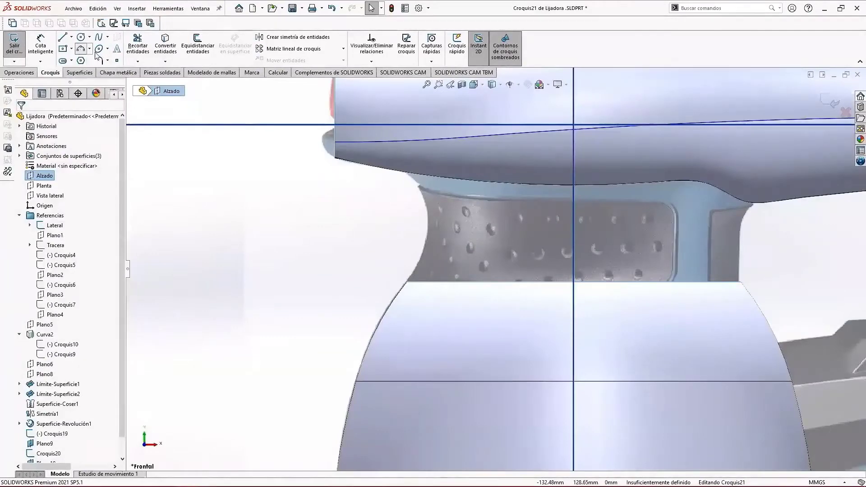
left_click(81, 49)
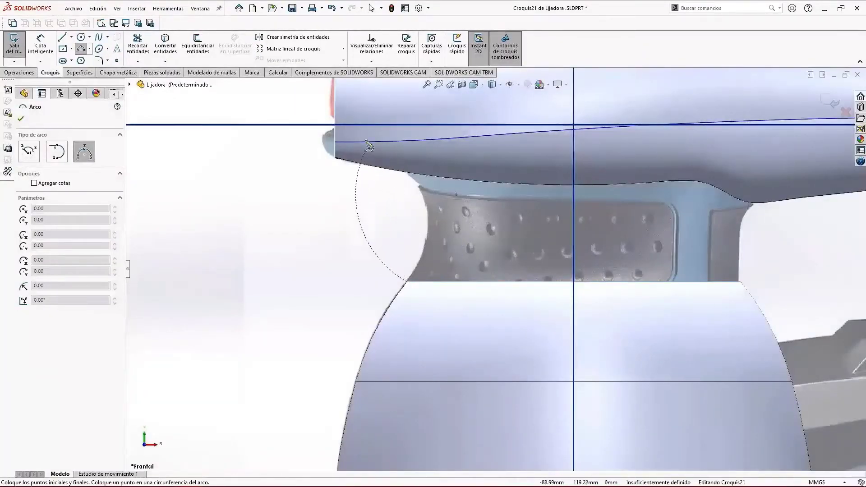
left_click(425, 198)
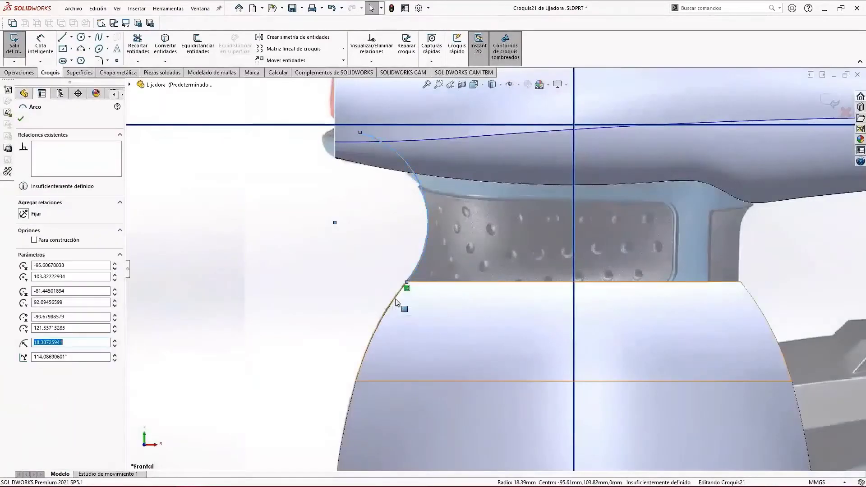
key("Escape")
Make the neck arc tangent to the lower body's silhouette edge.
left_click(416, 271)
left_click(399, 294, "ctrl")
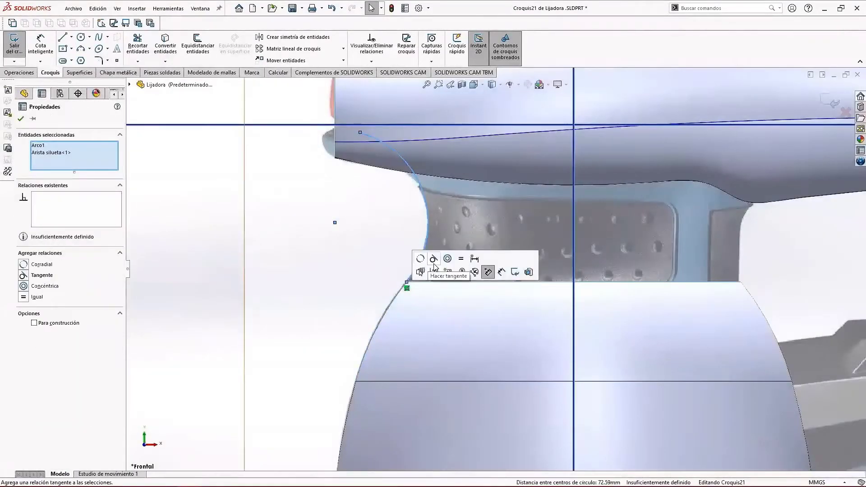
left_click(434, 259)
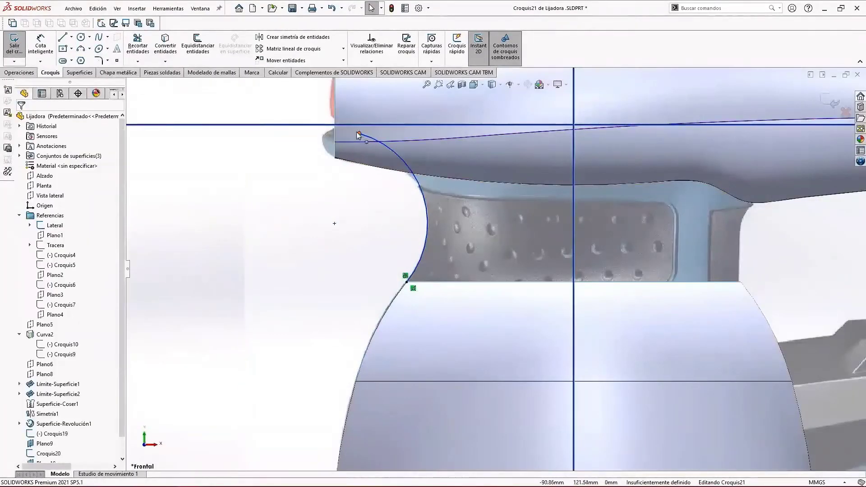
Attach the arc's upper end to the horizontal line where it meets the upper body's end edge, and close the sketch.
left_click_drag(359, 135, 342, 129)
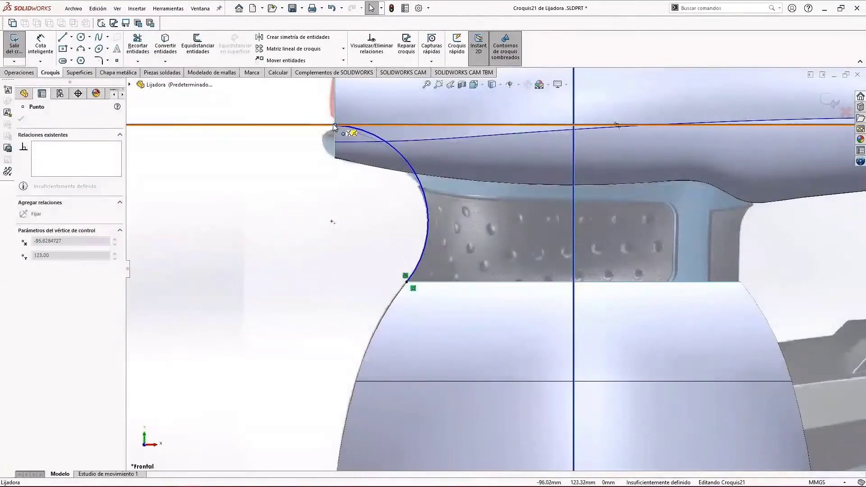
left_click_drag(333, 125, 335, 125)
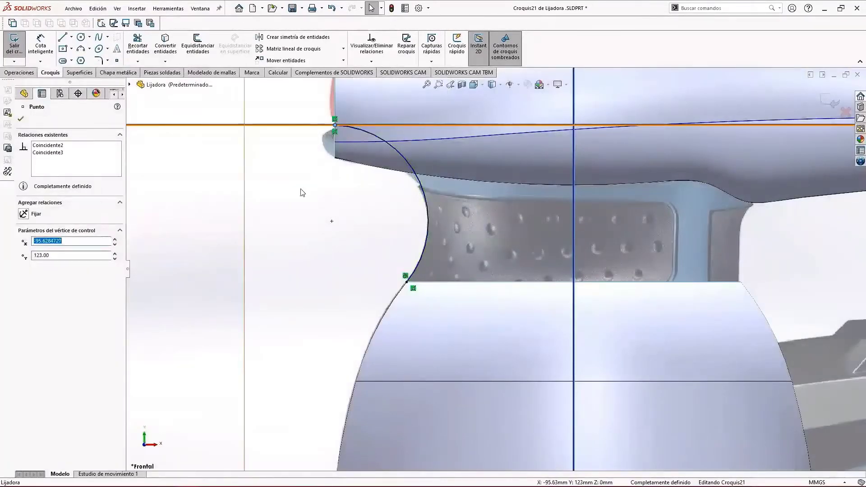
scroll(348, 267, "up", 4)
left_click(348, 267)
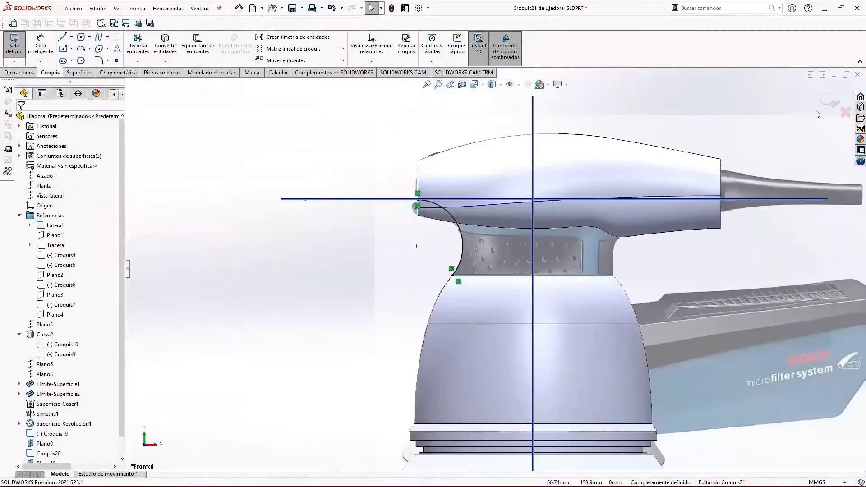
left_click(831, 103)
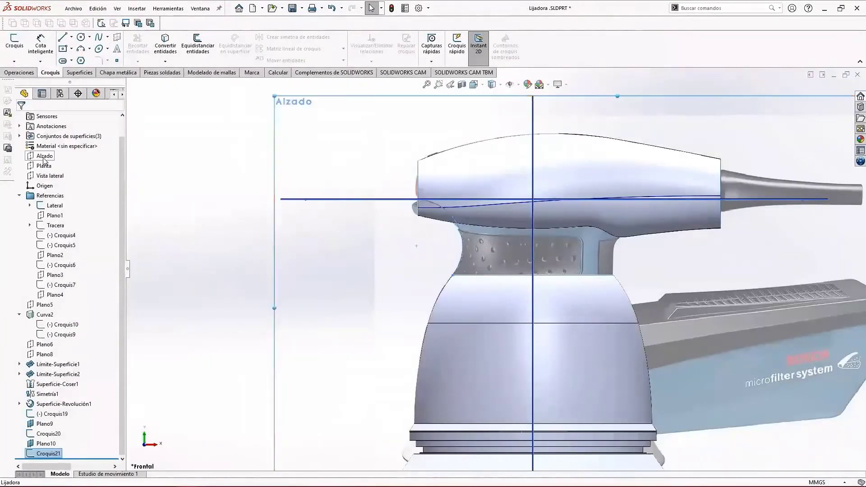
Start a new sketch on the Alzado plane and draw a short three-point arc up the cable-side neck contour from the lower body's rim.
left_click(43, 158)
left_click(14, 45)
left_click(63, 37)
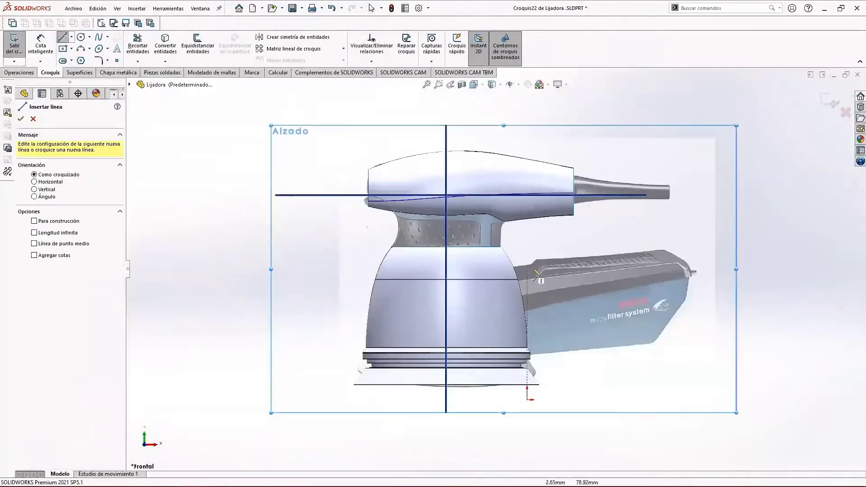
scroll(434, 221, "down", 10)
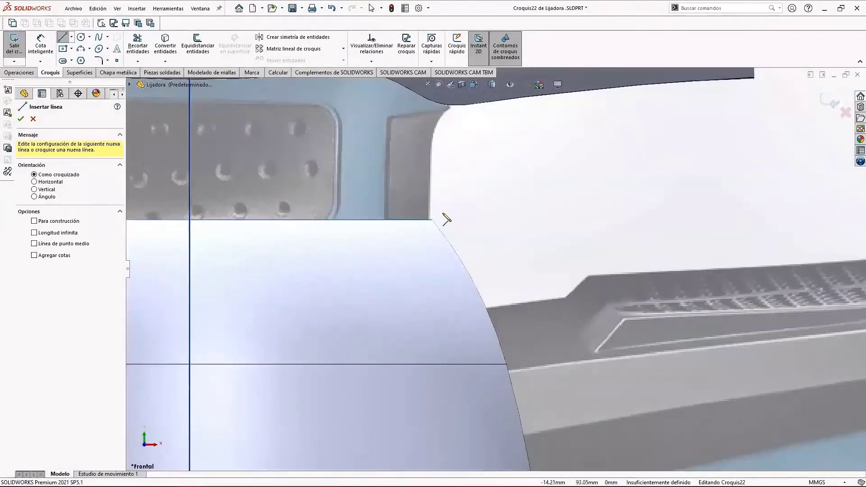
scroll(447, 219, "down", 3)
scroll(485, 209, "up", 4)
scroll(465, 194, "down", 2)
scroll(466, 193, "down", 2)
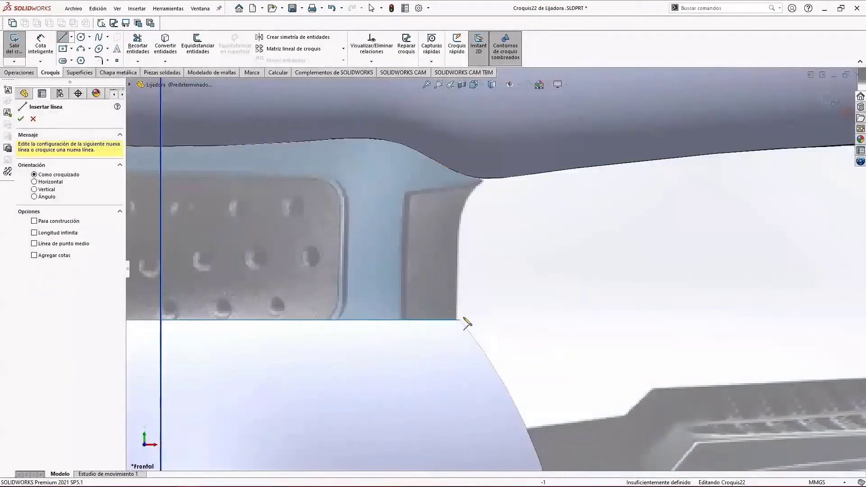
key("Escape")
left_click(83, 48)
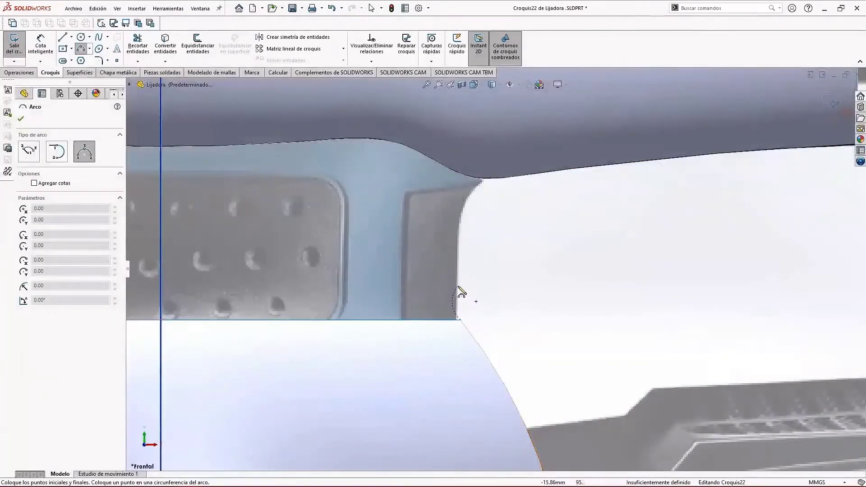
left_click(458, 287)
left_click(458, 301)
key("Escape")
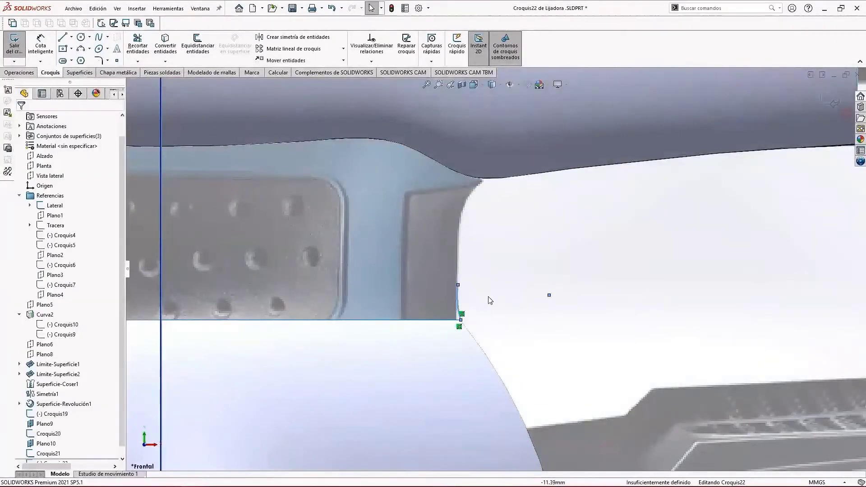
Make the short neck arc tangent to the lower body's silhouette edge and pull its upper end back beside the contour.
scroll(477, 309, "down", 4)
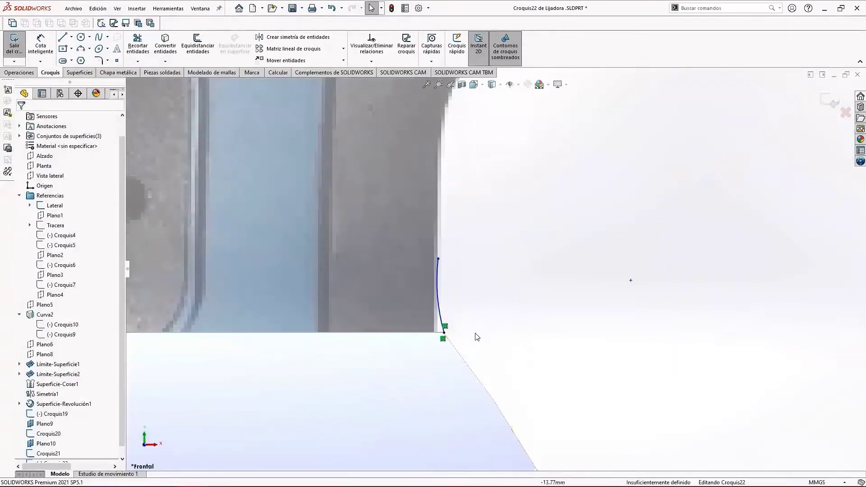
left_click(439, 315)
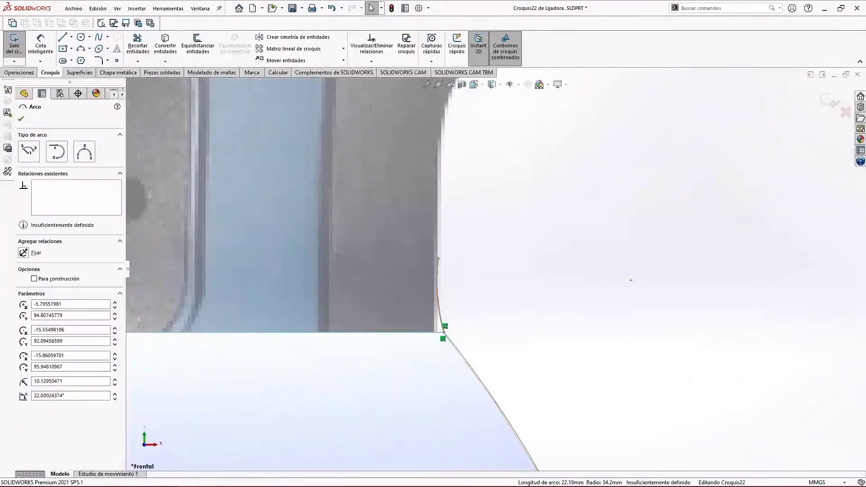
left_click(451, 343, "ctrl")
left_click(479, 274)
left_click(499, 336)
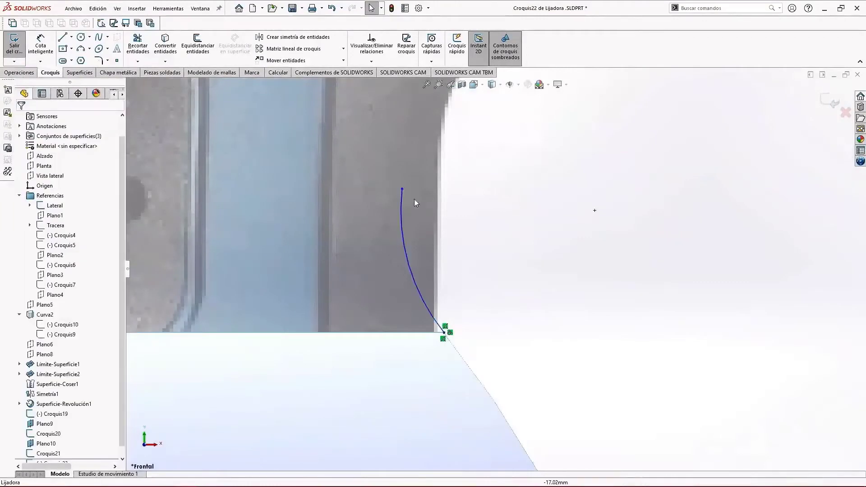
left_click_drag(402, 188, 426, 256)
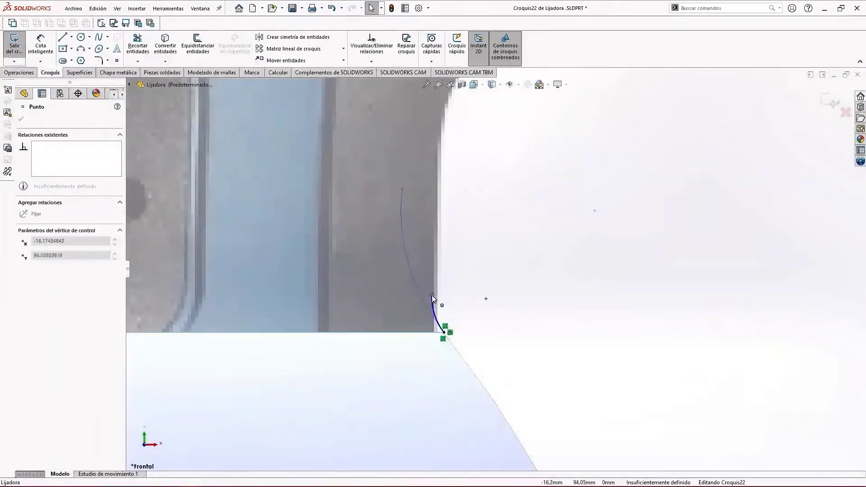
left_click_drag(432, 295, 431, 293)
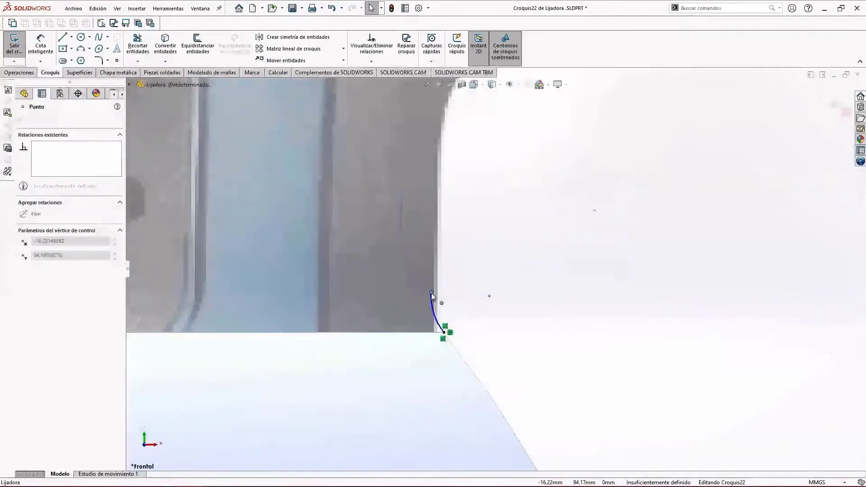
Draw a line from the arc's upper end, make it vertical and extend it up the neck to about 8 mm.
left_click(65, 42)
mouse_move(432, 293)
left_mouse_down()
mouse_move(442, 209)
mouse_move(440, 249)
left_mouse_up()
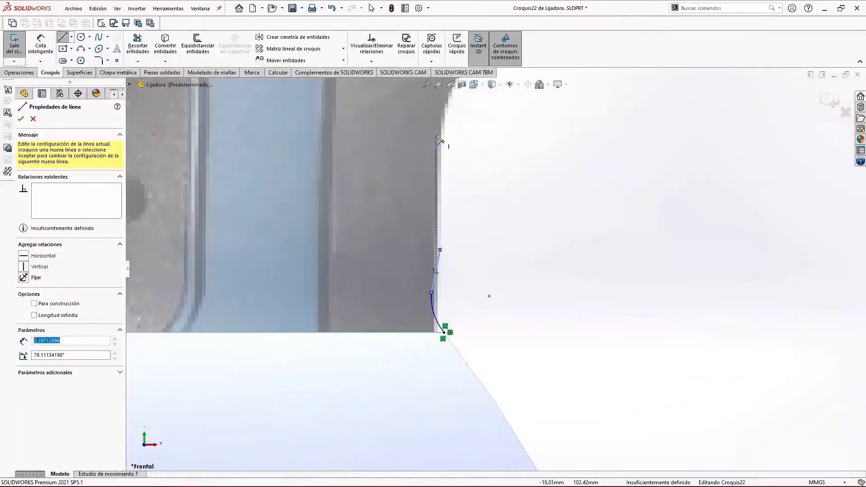
key("Escape")
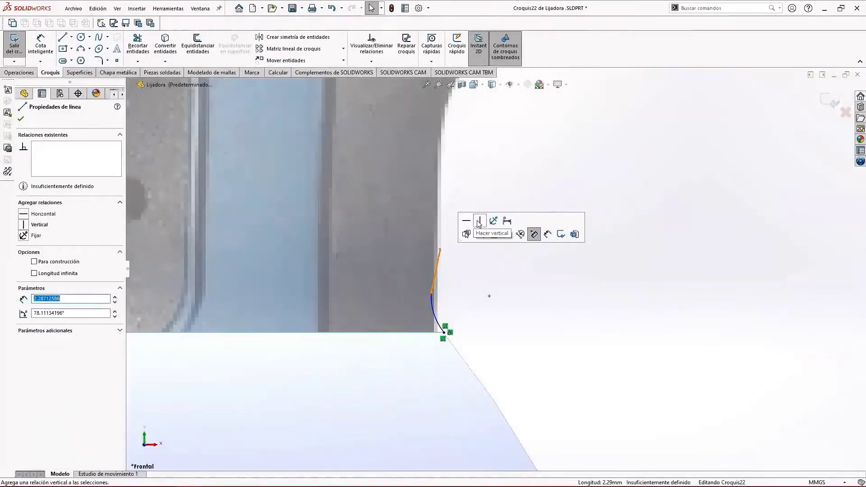
left_click(480, 221)
left_click_drag(431, 249, 432, 183)
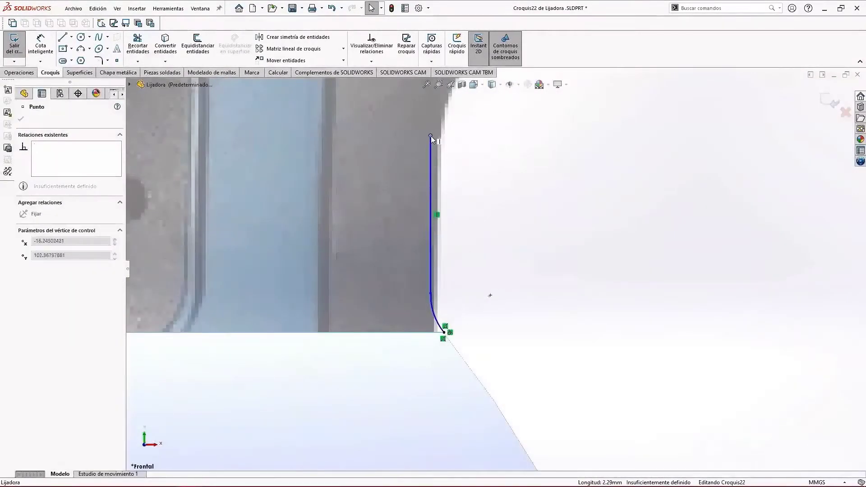
left_click_drag(432, 136, 431, 136)
Make the short arc tangent to the vertical line and stretch the line to about 9.8 mm along the neck contour.
left_click(426, 305)
left_click(430, 302)
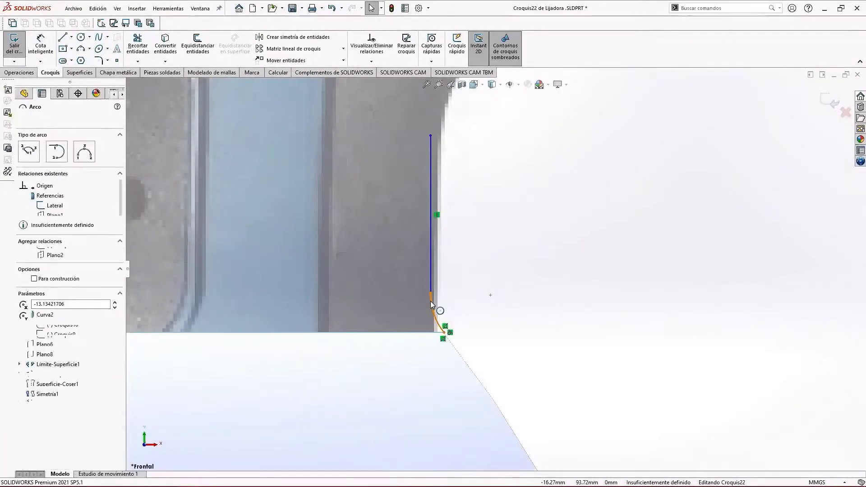
left_click(431, 286, "ctrl")
left_click(463, 240)
left_click(484, 262)
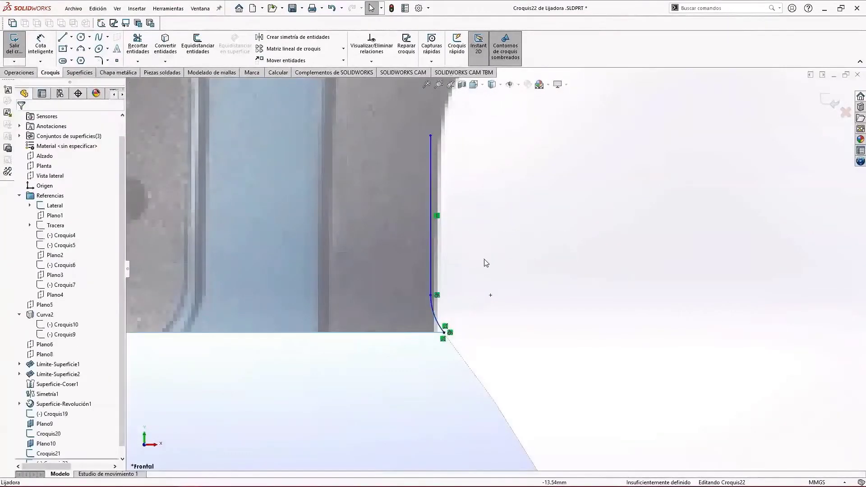
scroll(495, 257, "up", 3)
scroll(501, 169, "down", 3)
mouse_move(427, 209)
left_mouse_down()
mouse_move(435, 218)
mouse_move(434, 204)
left_mouse_up()
left_click(107, 49)
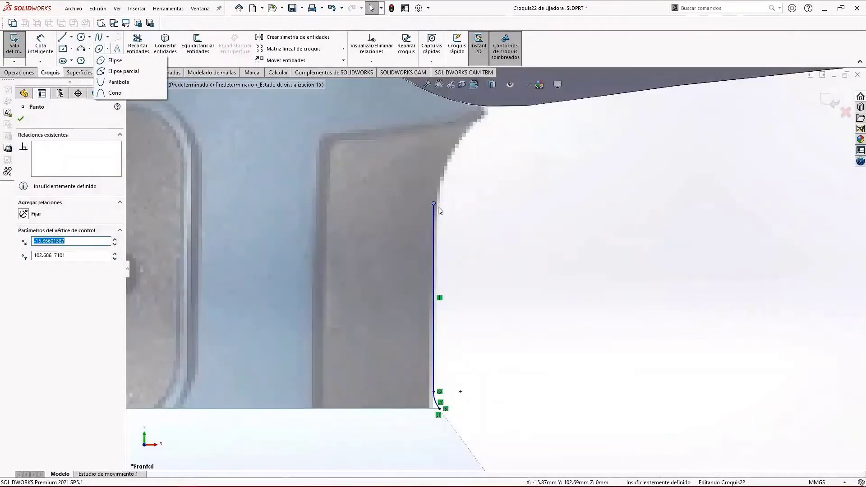
left_click(71, 37)
left_click(167, 82)
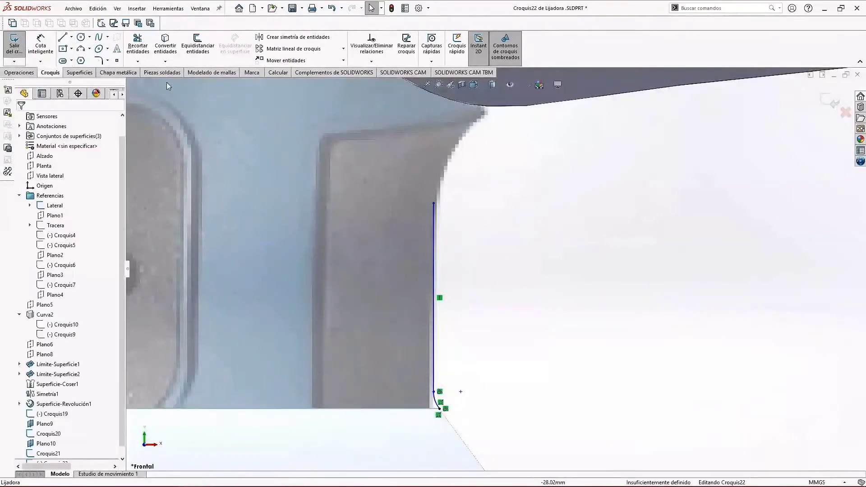
Draw a three-point arc of about 9.2 mm radius from the vertical line's upper end into the upper body.
left_click(80, 49)
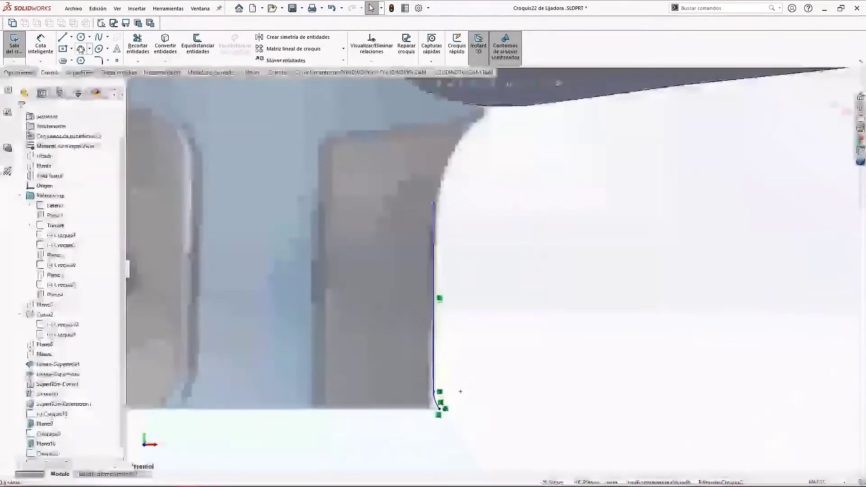
left_click(435, 205)
scroll(496, 270, "up", 3)
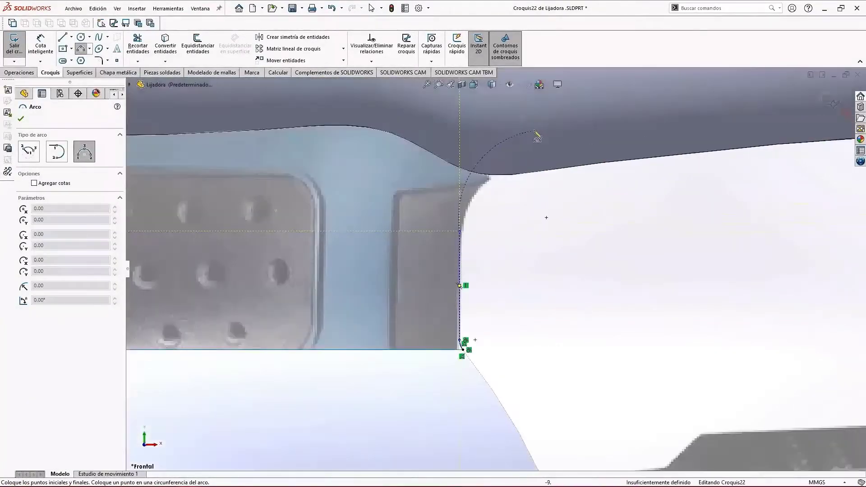
left_click(537, 132)
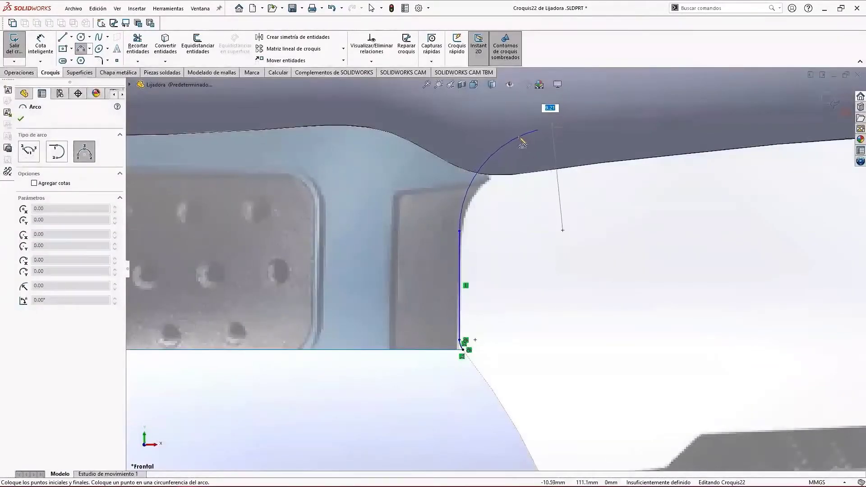
left_click(523, 144)
key("Escape")
Make the new upper arc tangent to the vertical line.
scroll(523, 291, "down", 2)
left_click(462, 293)
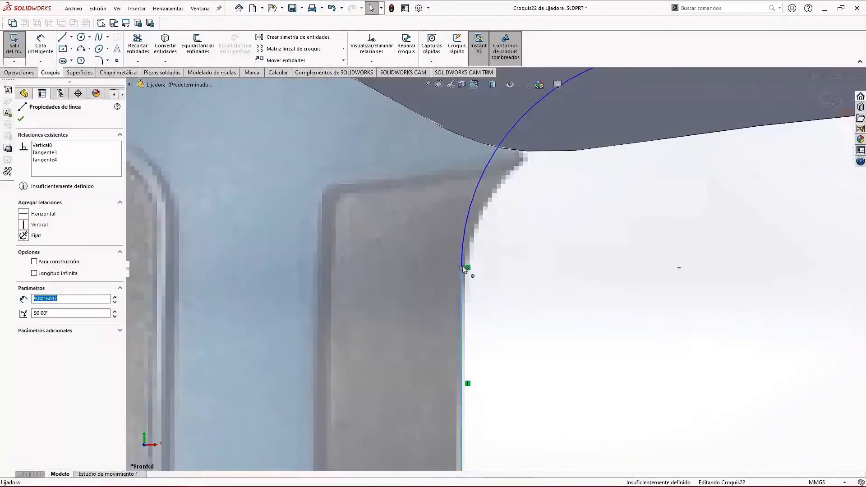
left_click(478, 193, "ctrl")
left_click(545, 326)
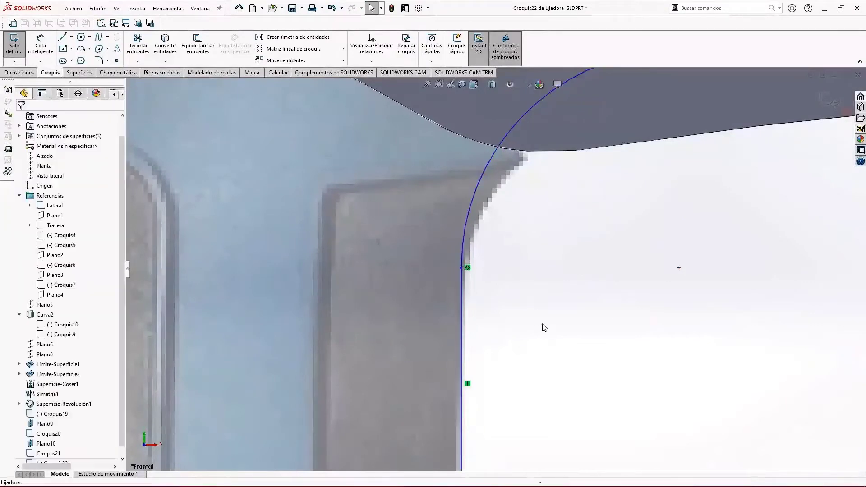
Reshape the upper arc by moving its free end within the upper body and raising its junction with the vertical line.
scroll(544, 325, "up", 5)
scroll(519, 285, "up", 3)
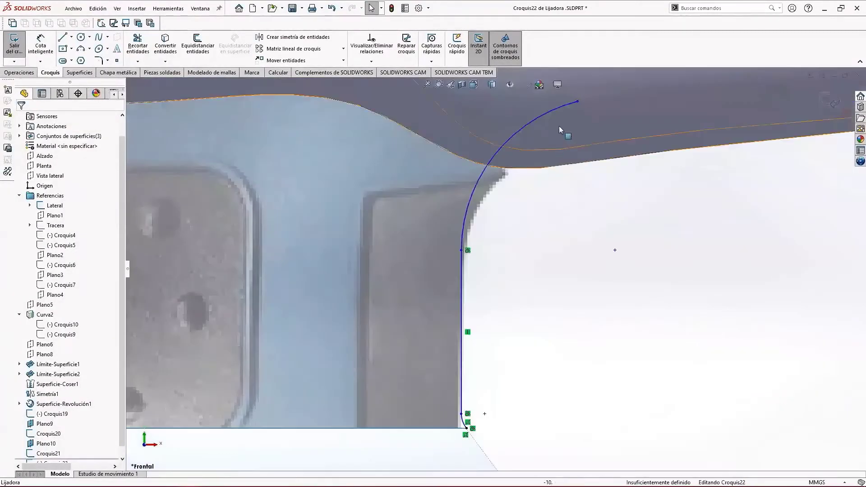
mouse_move(560, 127)
left_mouse_down()
mouse_move(573, 110)
mouse_move(604, 121)
mouse_move(510, 149)
mouse_move(526, 144)
left_mouse_up()
left_click_drag(463, 254, 459, 227)
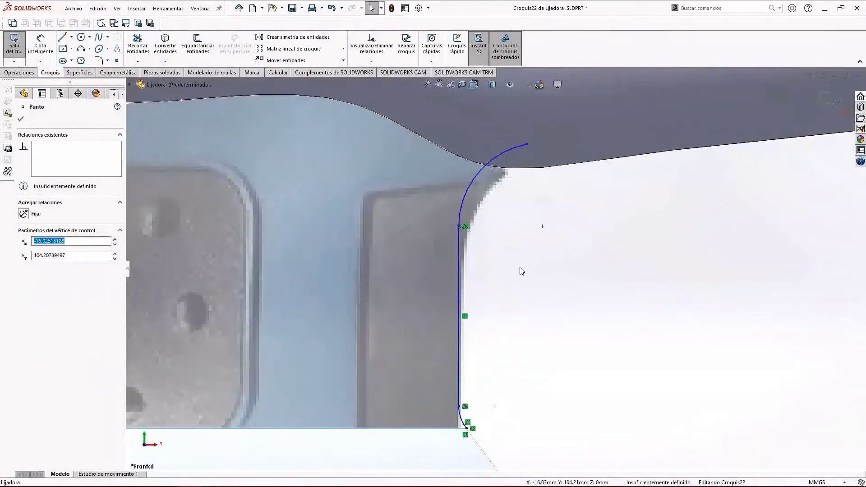
scroll(521, 271, "up", 4)
left_click(545, 290)
scroll(499, 217, "down", 3)
scroll(534, 237, "down", 3)
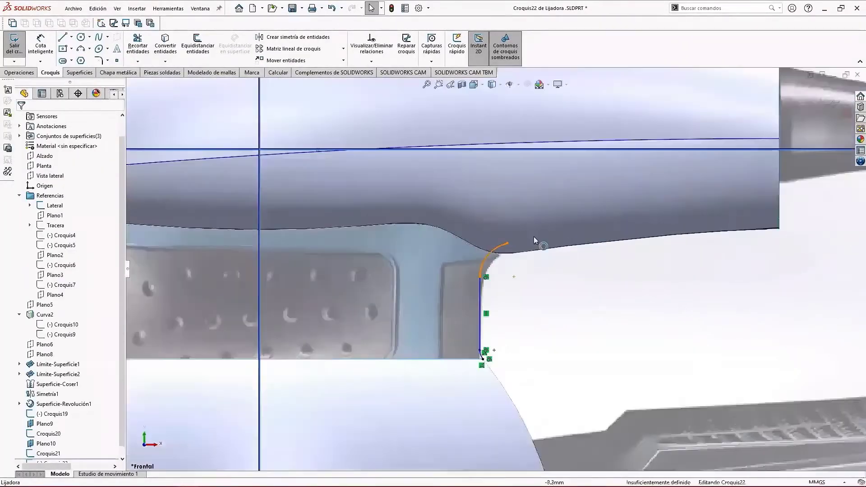
scroll(498, 273, "up", 3)
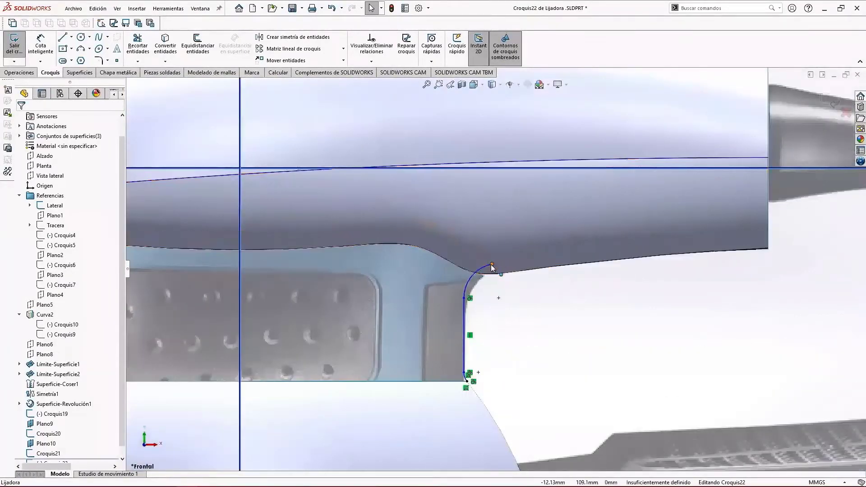
left_click_drag(492, 265, 485, 282)
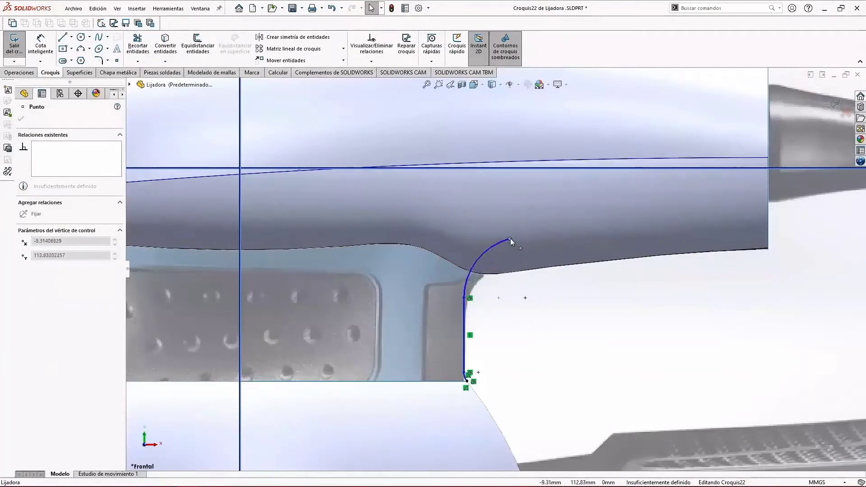
left_click_drag(511, 239, 492, 256)
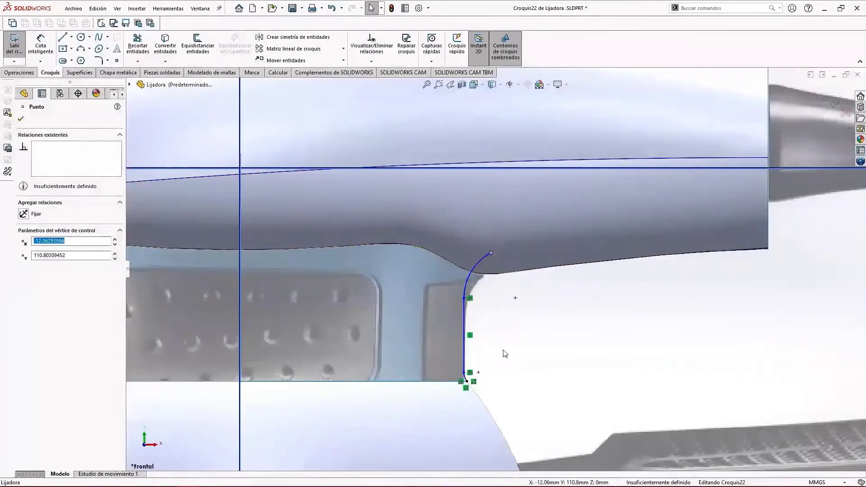
Lower the junction between line and upper arc, and move the arc's free end so the curve follows the neck contour.
scroll(509, 371, "down", 4)
left_click(419, 219)
left_click_drag(420, 225, 421, 266)
left_click_drag(479, 122, 507, 145)
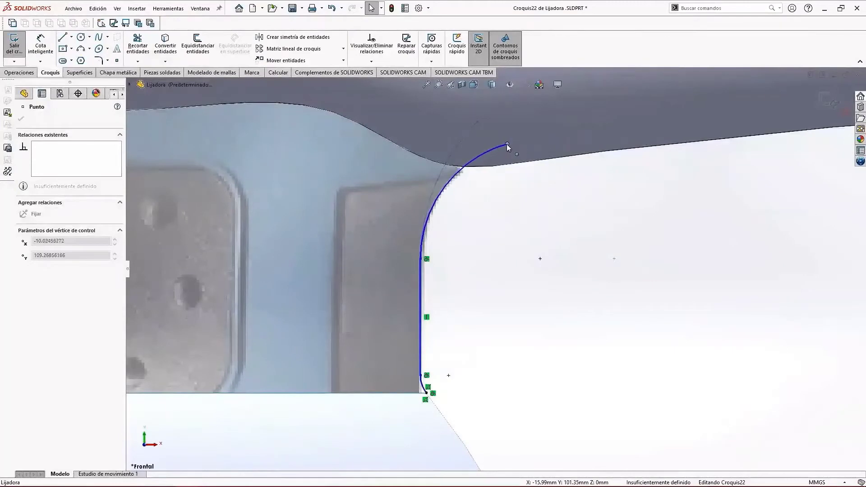
Draw a three-point arc from the upper arc's free end across the upper body, bowed opposite to the first curve.
scroll(525, 239, "up", 5)
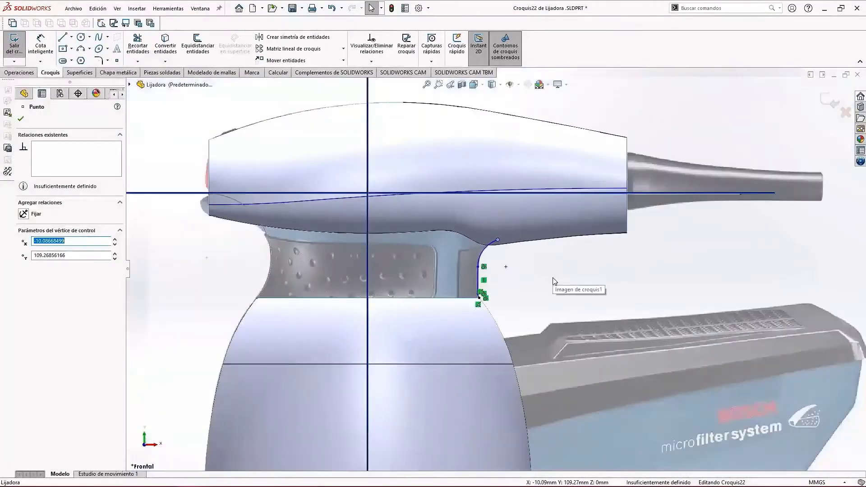
scroll(516, 258, "down", 2)
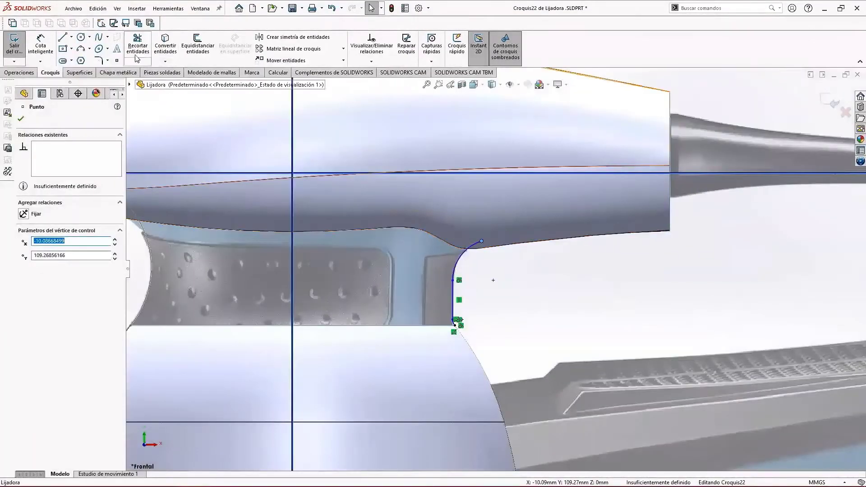
left_click(81, 49)
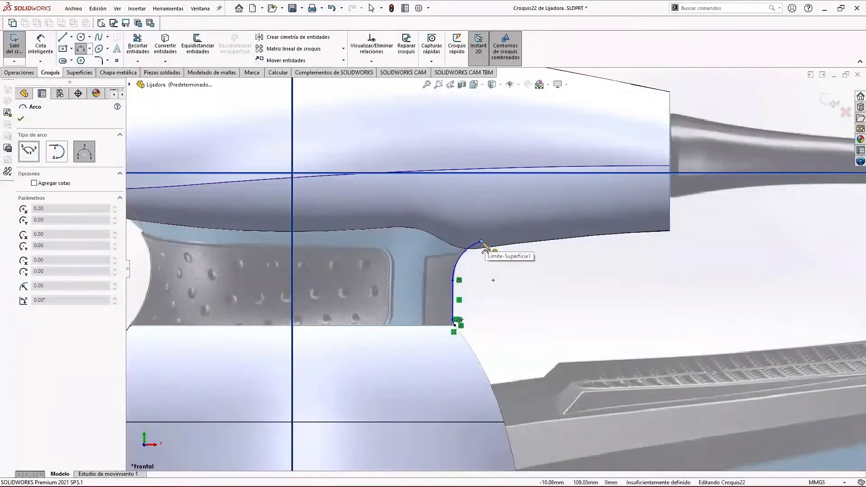
left_click(482, 242)
left_click(582, 161)
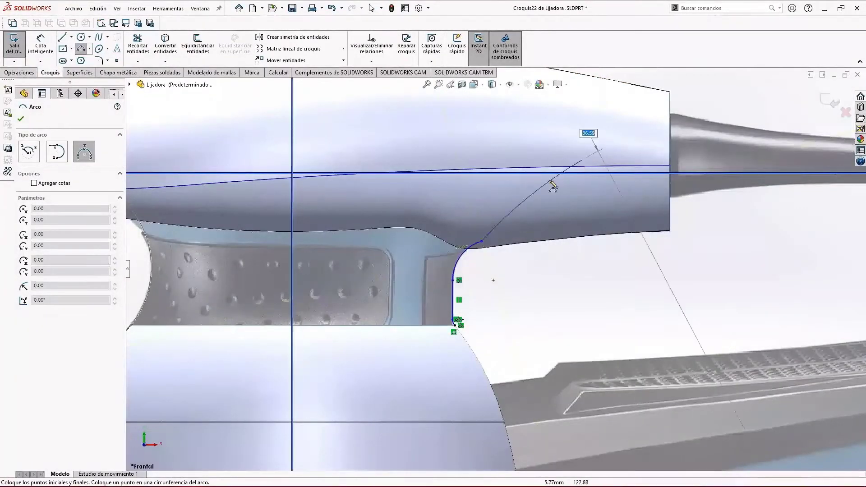
left_click(523, 223)
scroll(499, 250, "down", 3)
key("Escape")
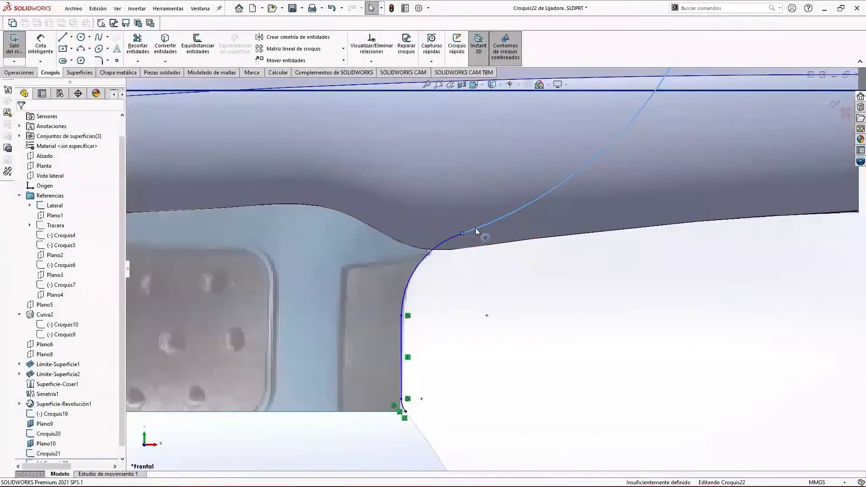
Make the two upper arcs tangent where they meet and close the sketch.
left_click(455, 238, "ctrl")
left_click(489, 199)
left_click(553, 330)
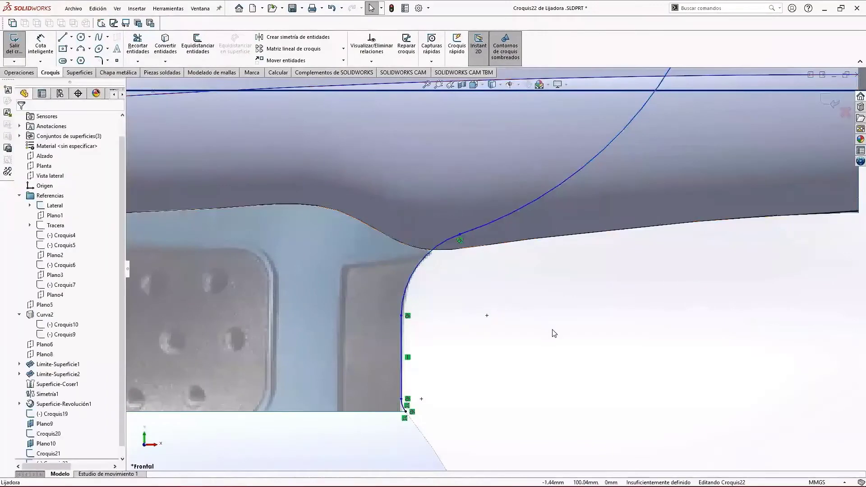
key("f")
left_click(828, 107)
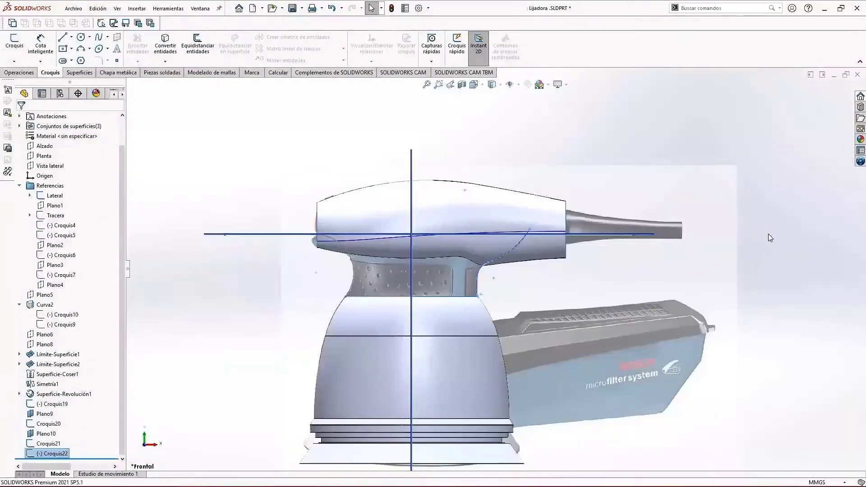
Start a new sketch on Plano10 and view the neck opening between the lower body and handle from an angle.
scroll(508, 283, "down", 2)
middle_click_drag(492, 281, 537, 278)
left_click(354, 128)
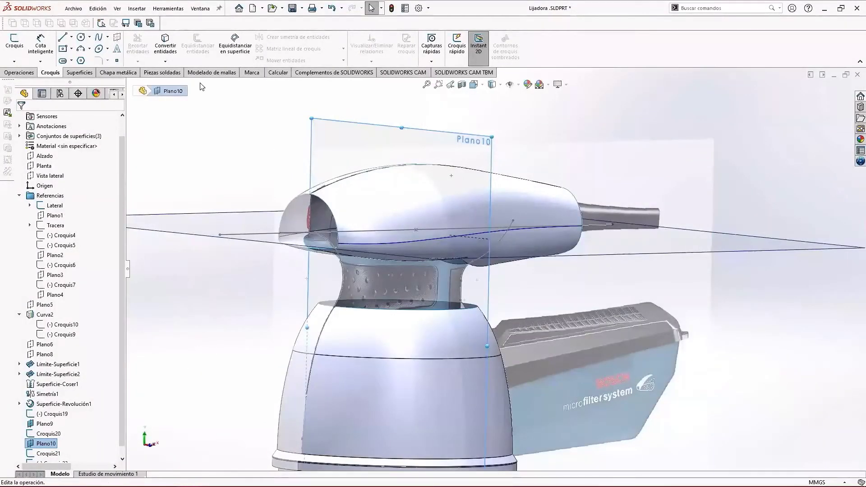
left_click(16, 41)
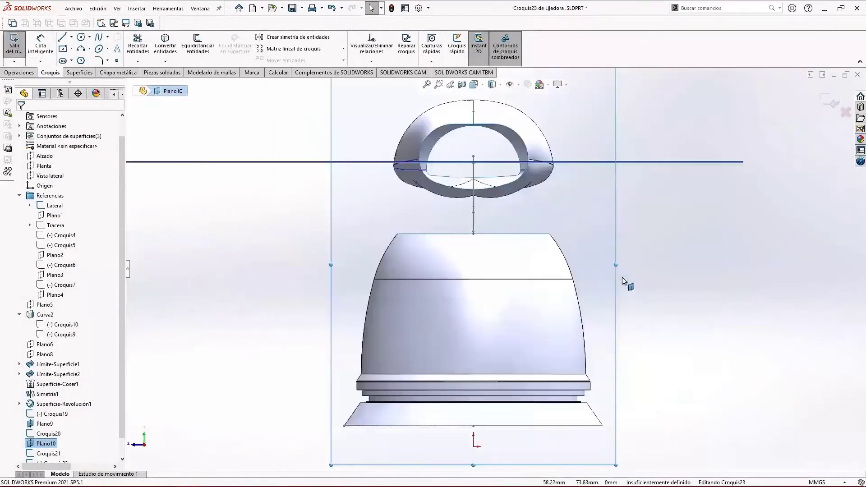
scroll(531, 215, "up", 5)
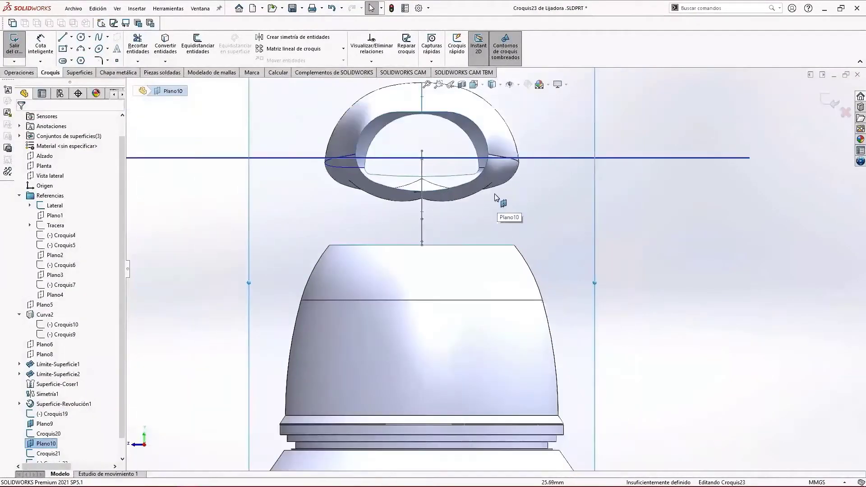
middle_click_drag(592, 232, 323, 134)
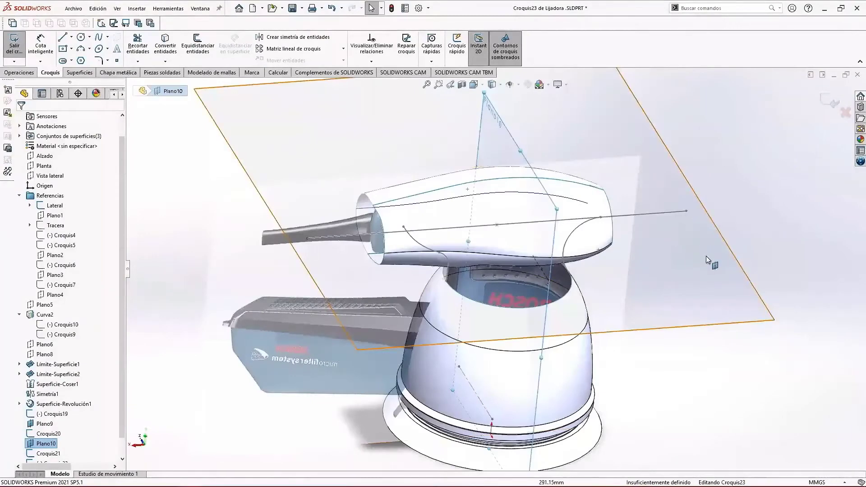
Leave the empty Plano10 sketch and roll the model history back to just after Plano10.
middle_click_drag(706, 256, 343, 269)
left_click(321, 270)
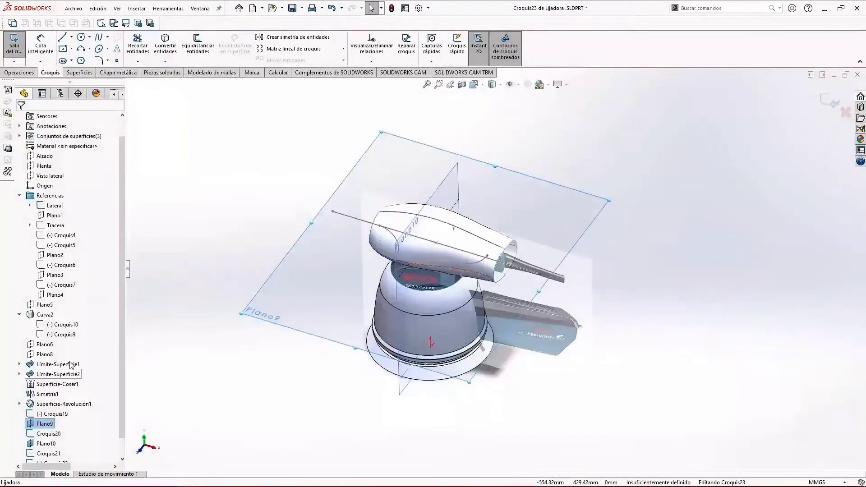
scroll(70, 365, "down", 1)
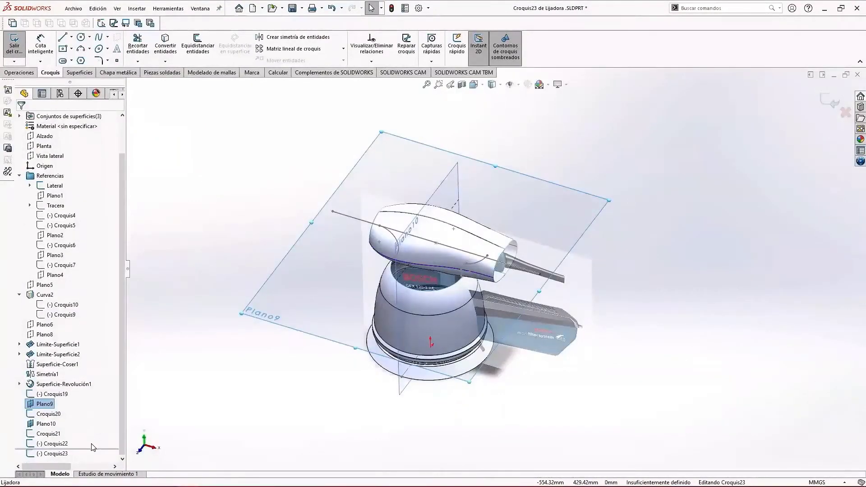
left_click(846, 113)
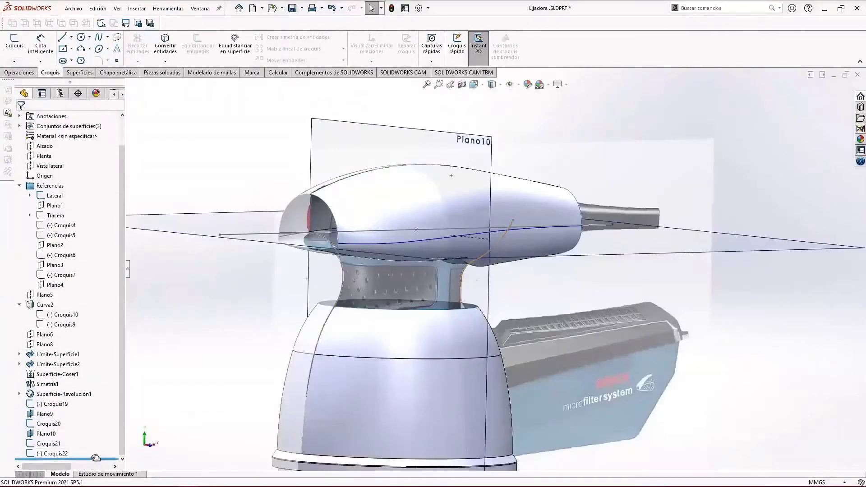
left_click_drag(95, 458, 96, 438)
Hide Croquis19, the straight line running lengthwise through the handle.
mouse_move(343, 316)
middle_mouse_down()
mouse_move(369, 313)
mouse_move(271, 314)
middle_mouse_up()
left_click(211, 315)
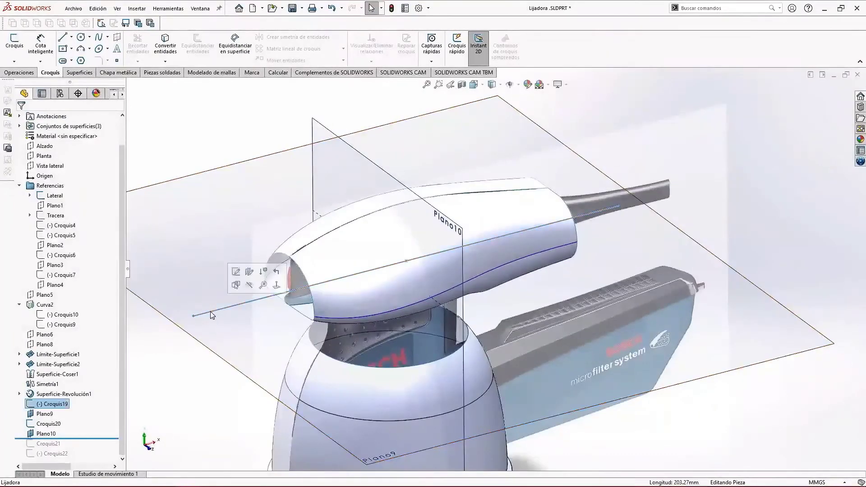
left_click(251, 285)
Sketch an ellipse on Plano9 centred on the body's axis, with radii of about 40 mm lengthwise and 32 mm crosswise.
left_click(206, 252)
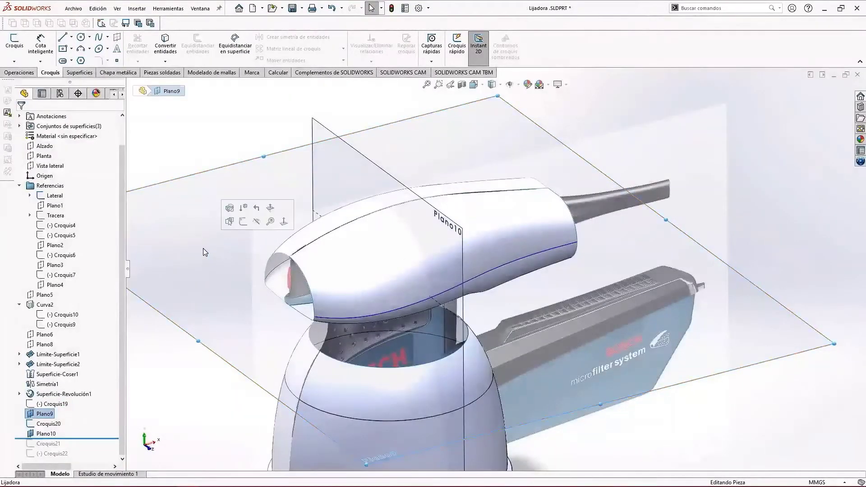
left_click(244, 222)
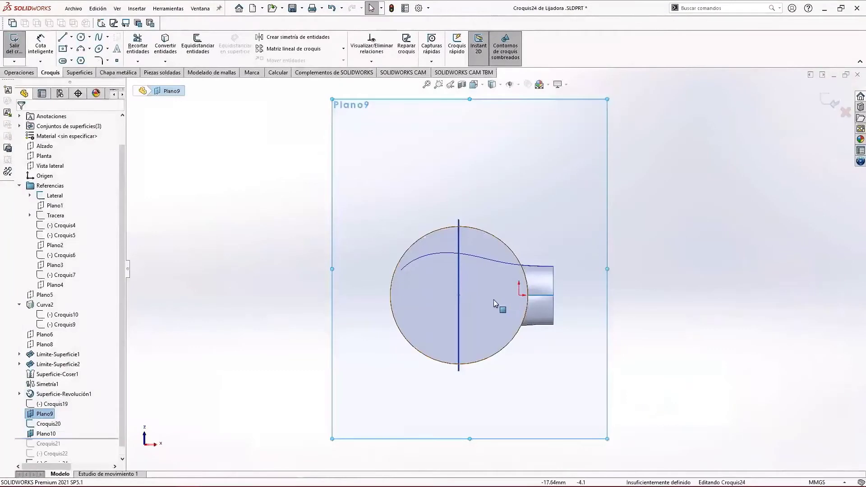
key("ctrl+8")
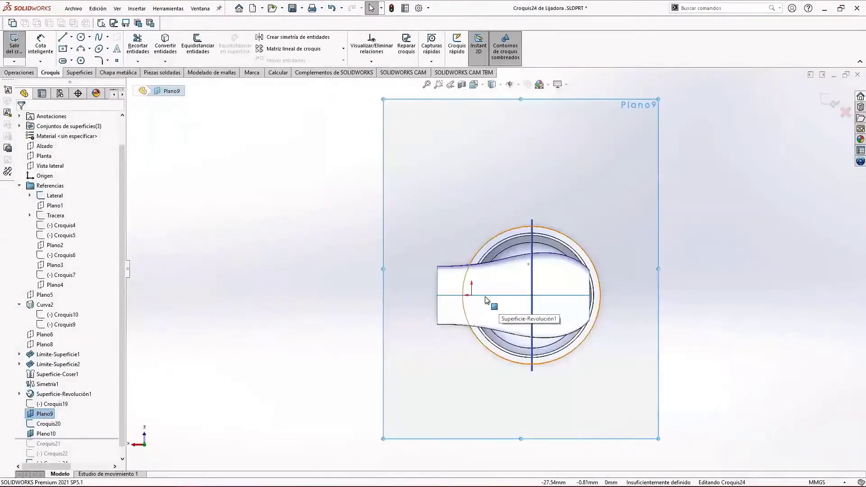
scroll(555, 286, "down", 4)
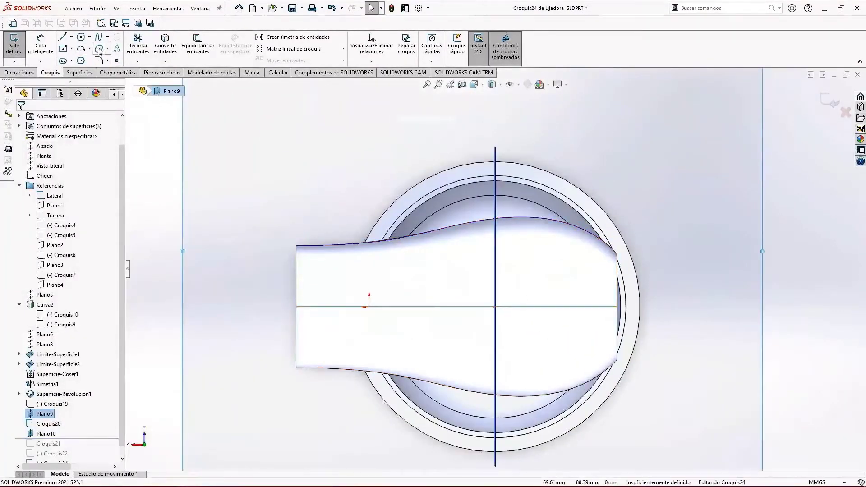
left_click(99, 49)
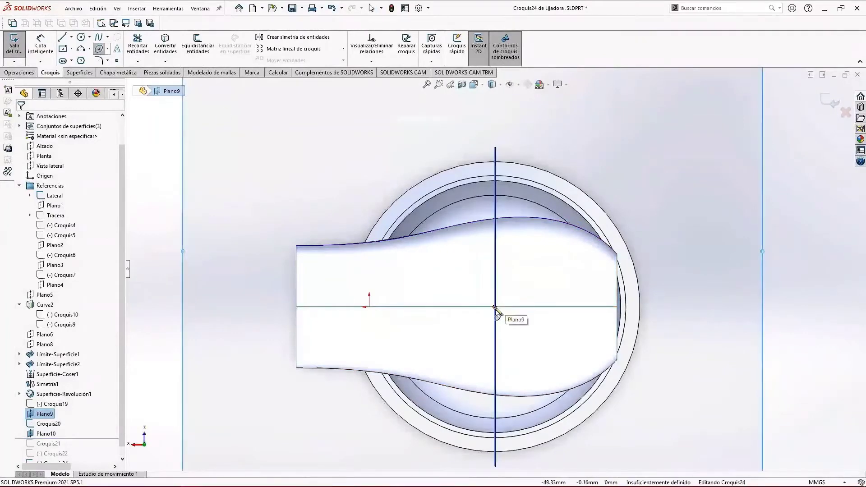
left_click(495, 307)
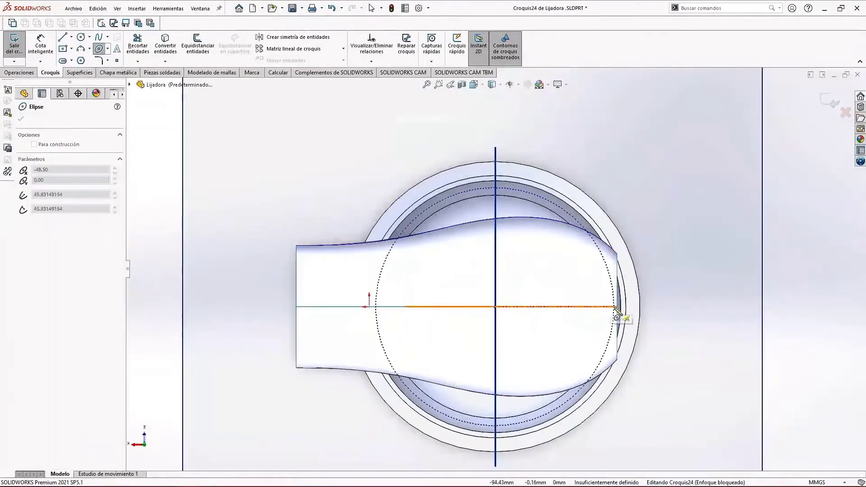
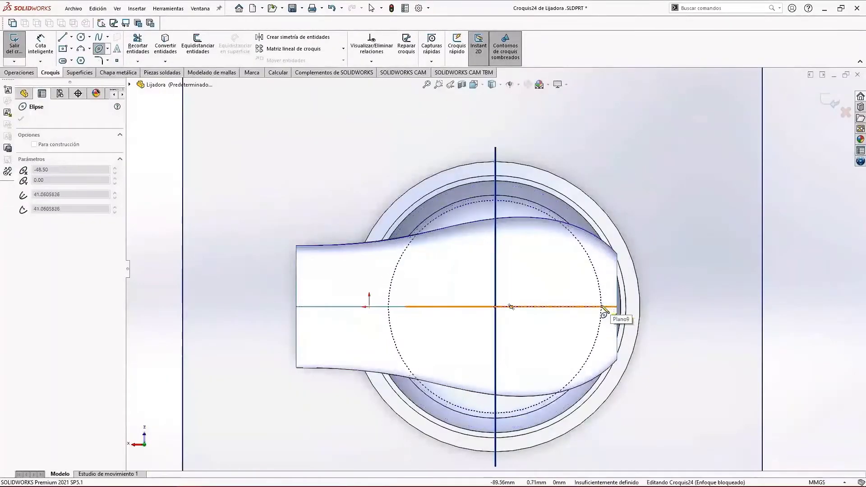
left_click(600, 308)
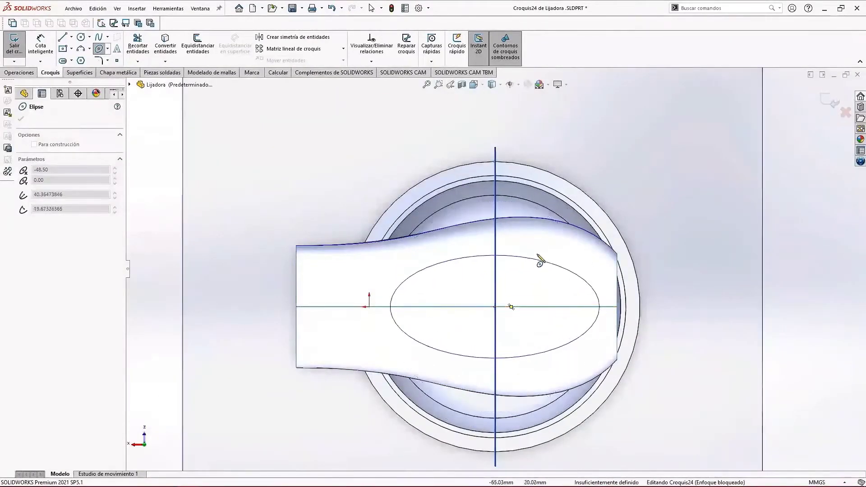
left_click(527, 252)
Lengthen the ellipse along the handle by moving its cord-side axis endpoint to about X -3.3 mm.
mouse_move(553, 357)
middle_mouse_down()
mouse_move(449, 142)
mouse_move(451, 179)
middle_mouse_up()
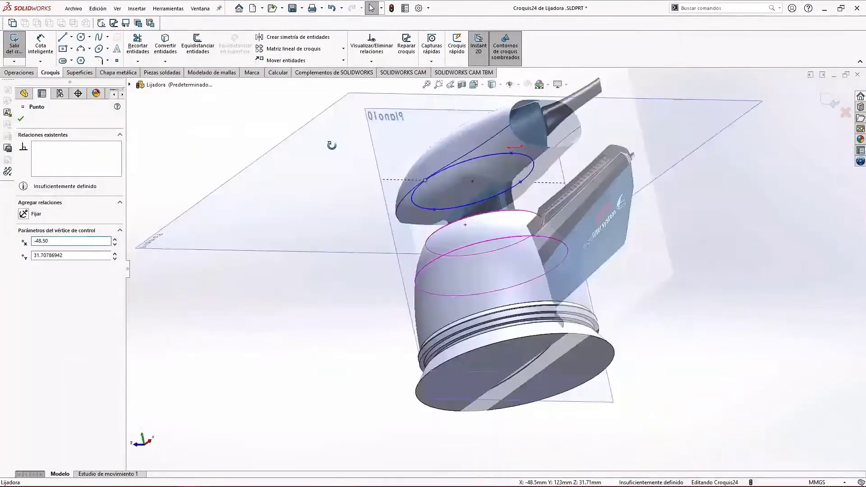
middle_click_drag(330, 143, 464, 224)
scroll(542, 151, "down", 1)
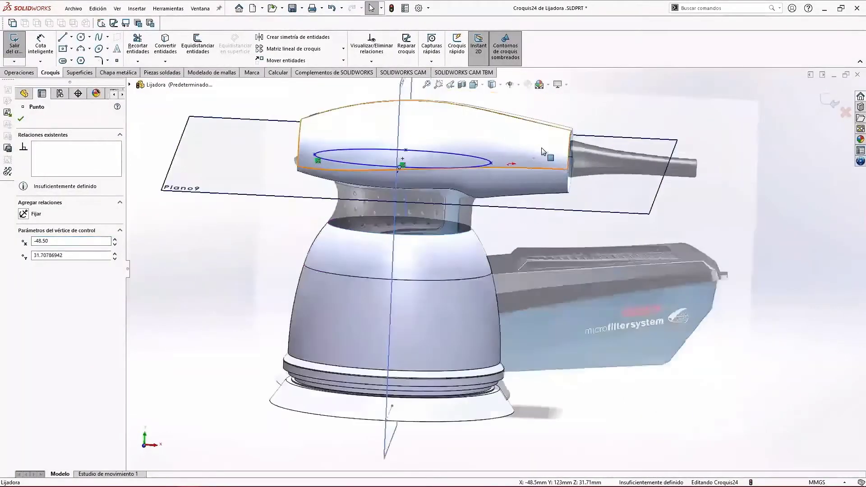
scroll(519, 171, "down", 3)
left_click(467, 183)
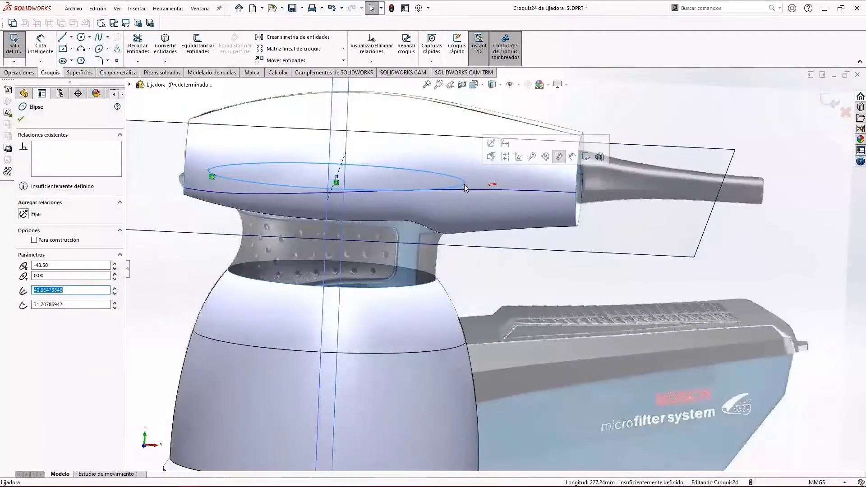
left_click_drag(464, 185, 479, 185)
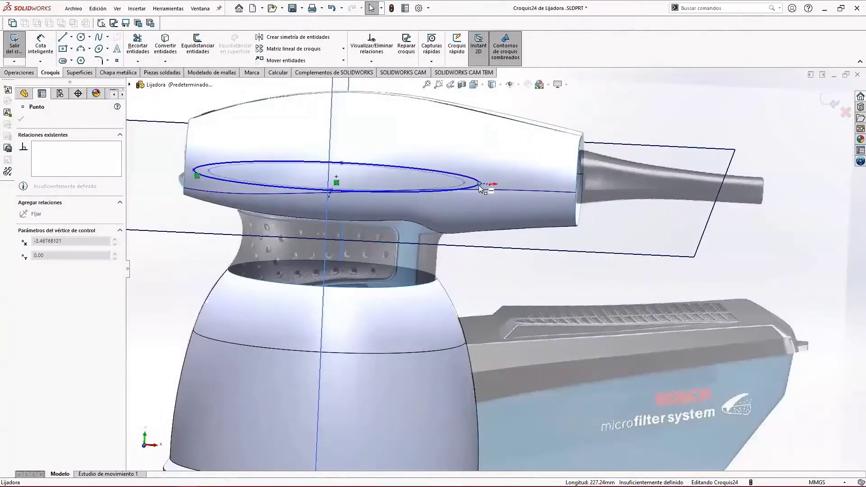
Narrow the ellipse to a crosswise radius of about 31 mm and close the Plano9 sketch.
middle_click_drag(478, 185, 357, 361)
scroll(401, 205, "down", 2)
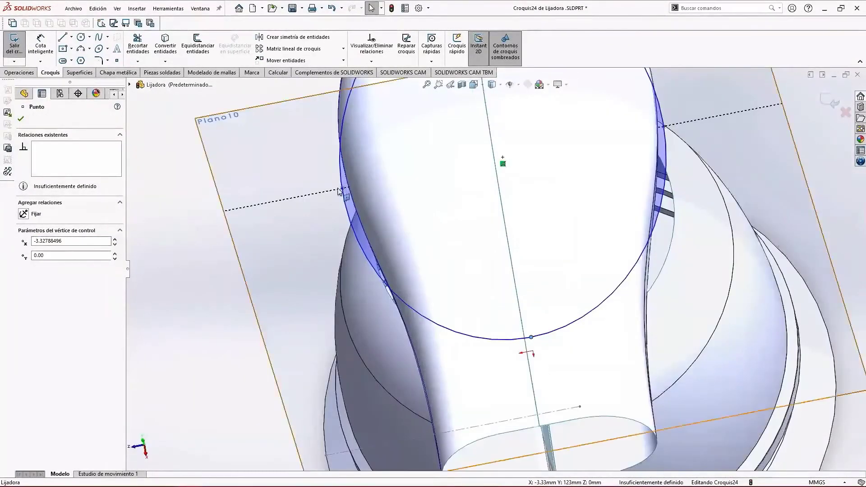
left_click_drag(344, 188, 364, 188)
scroll(410, 277, "up", 5)
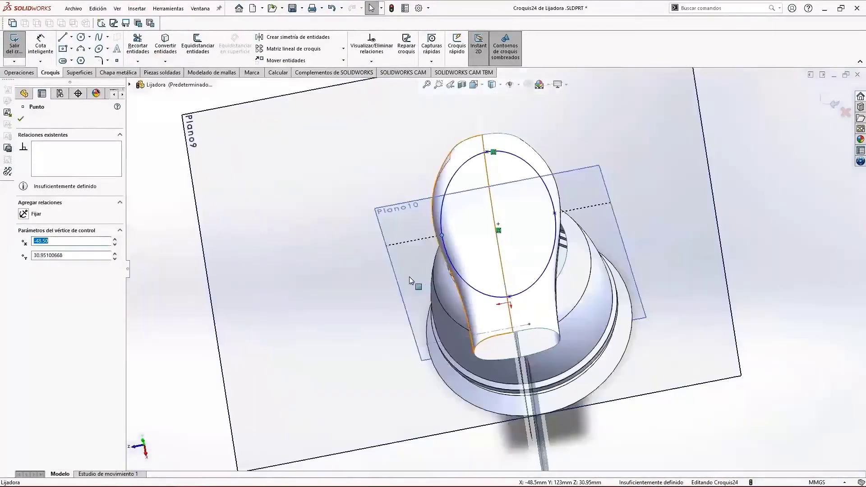
mouse_move(409, 277)
middle_mouse_down()
mouse_move(468, 176)
mouse_move(544, 153)
mouse_move(583, 194)
middle_mouse_up()
left_click(831, 99)
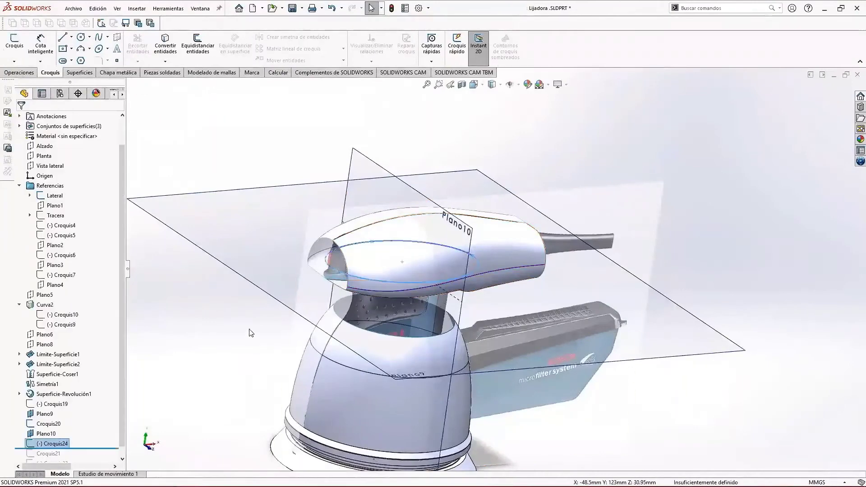
Roll the model history forward past Croquis21 and open that sketch for editing at the arc's upper end.
scroll(90, 316, "down", 1)
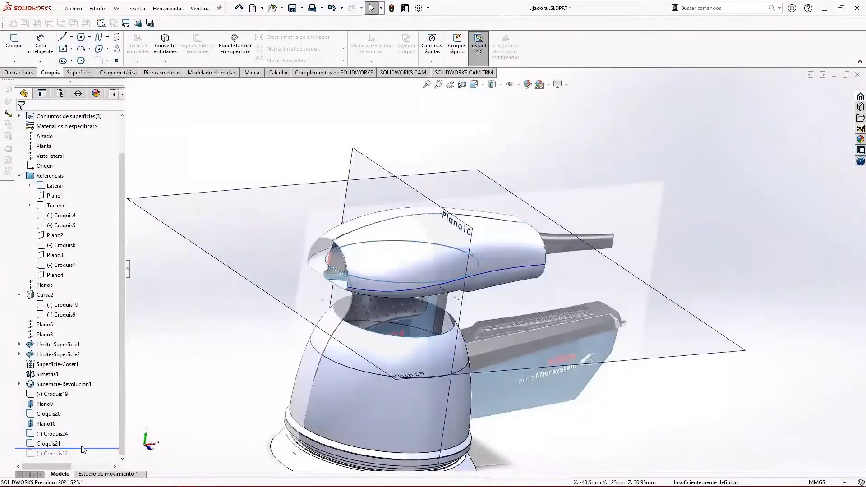
left_click(53, 444)
scroll(226, 186, "down", 10)
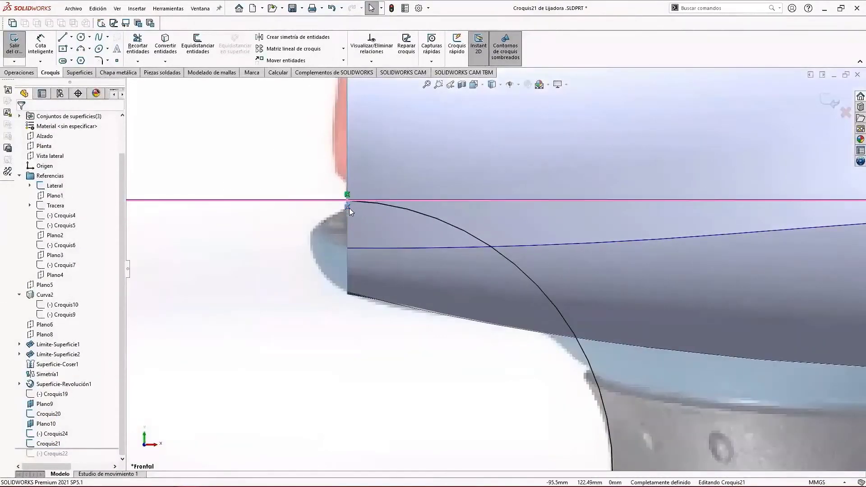
mouse_move(348, 207)
middle_mouse_down()
mouse_move(363, 213)
mouse_move(301, 168)
middle_mouse_up()
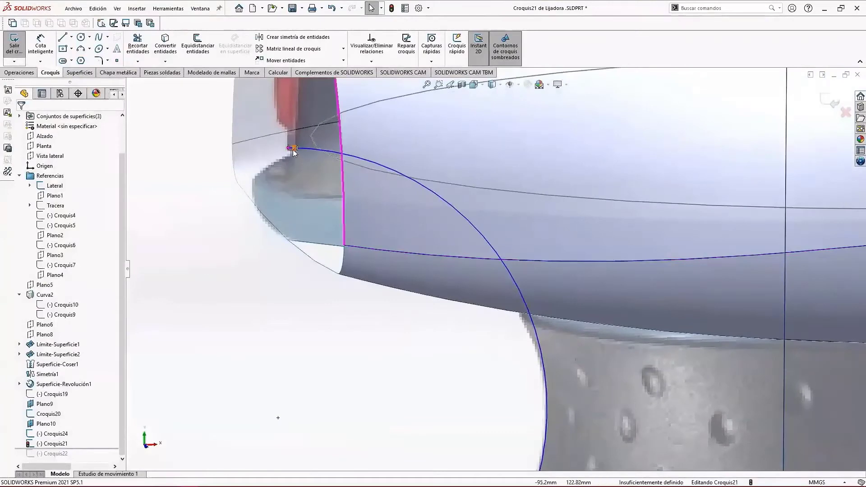
Try to make the arc's upper endpoint pierce the Plano9 ellipse while its coincident relation is still in place.
left_click(294, 149)
left_click(326, 153, "ctrl")
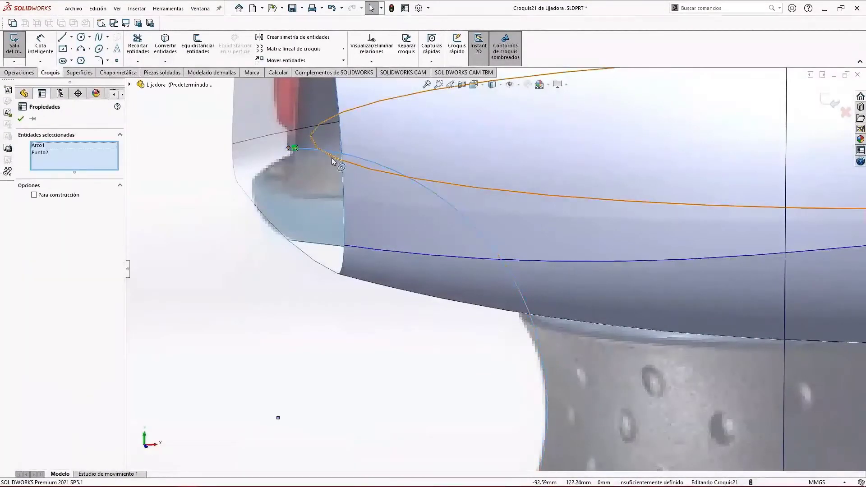
left_click(331, 158, "ctrl")
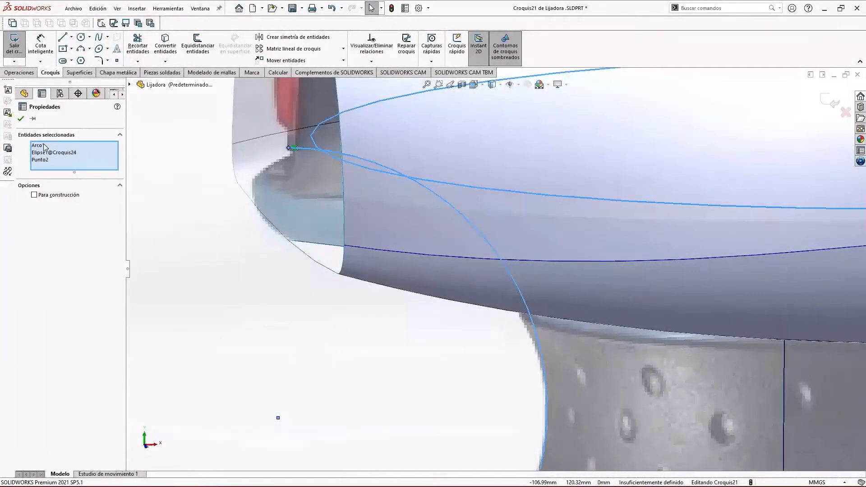
left_click(44, 145)
left_click(48, 154)
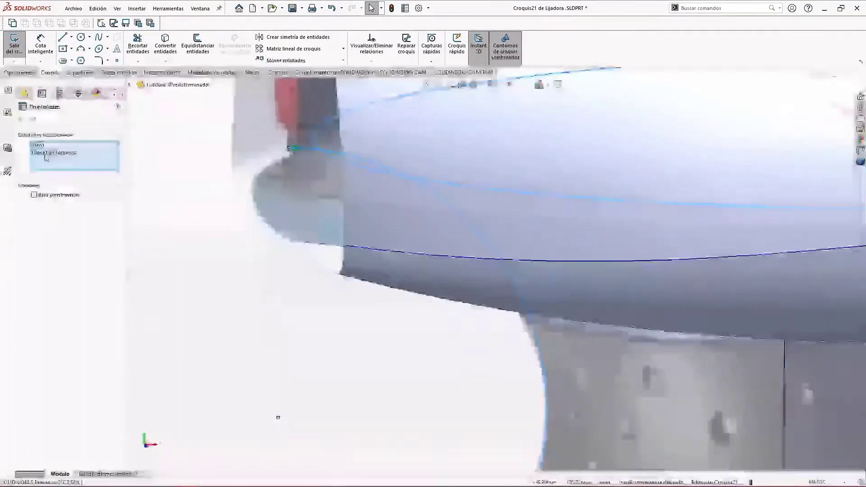
left_click(145, 287)
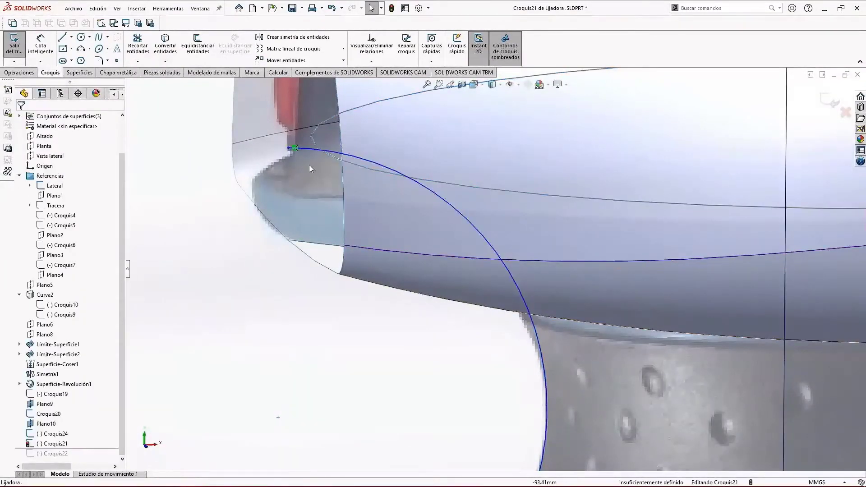
left_click(290, 151)
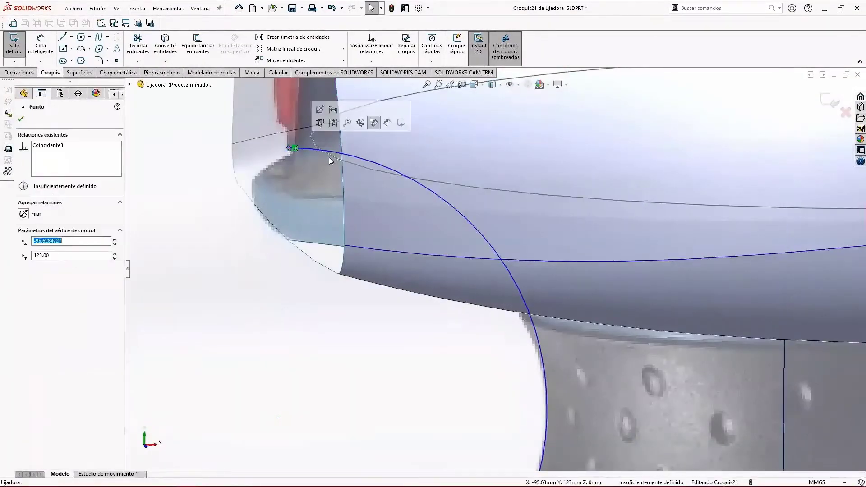
left_click(331, 156, "ctrl")
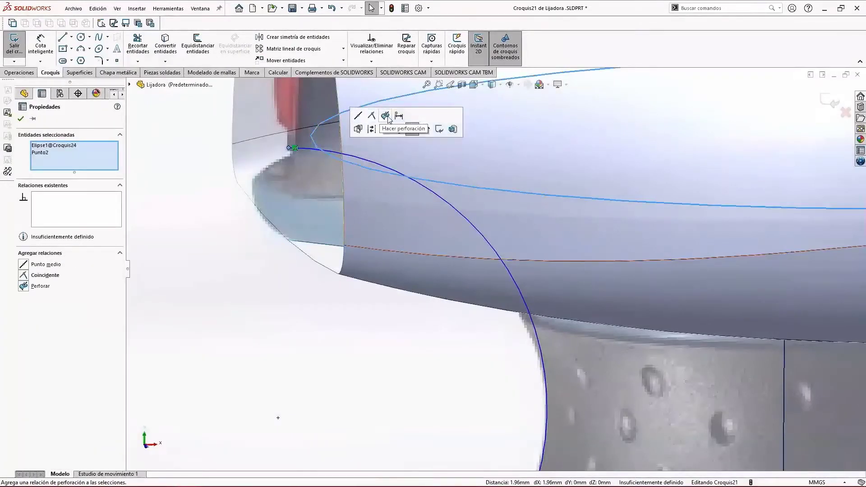
left_click(386, 117)
key("ctrl+z")
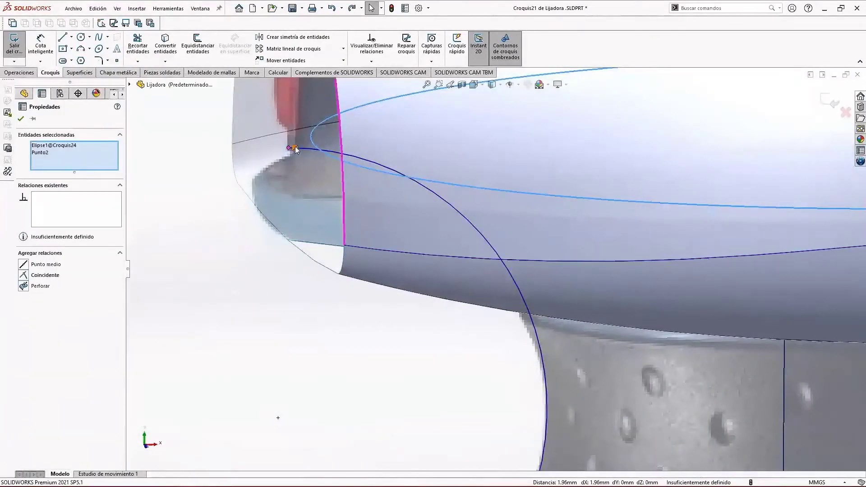
Replace the arc endpoint's coincident relation with a pierce relation to the Plano9 ellipse, and close Croquis21.
left_click(295, 148)
key("Delete")
left_click(288, 148)
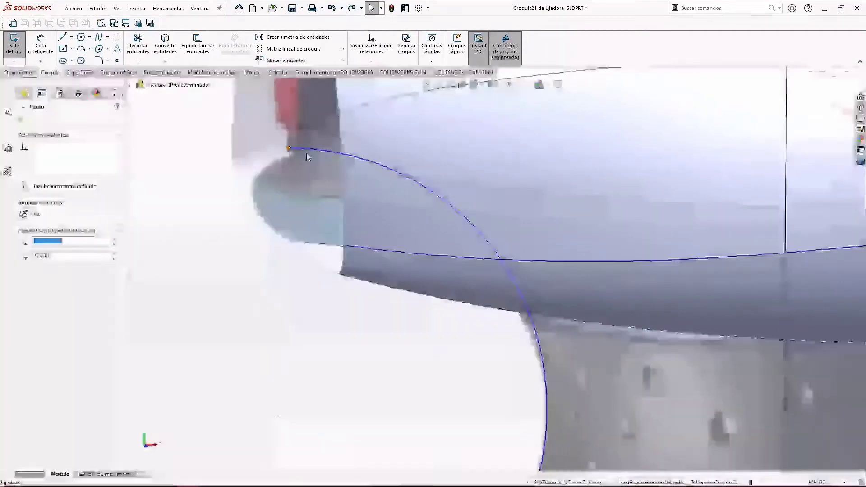
left_click(330, 157, "ctrl")
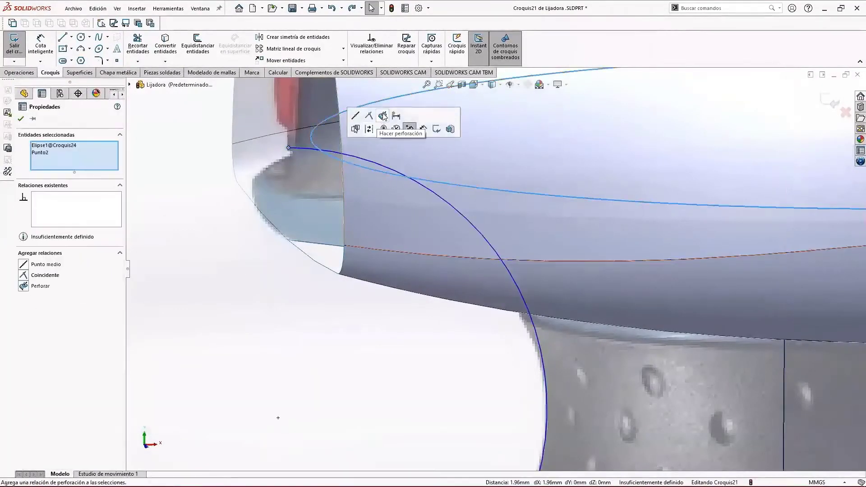
left_click(383, 116)
left_click(262, 340)
scroll(370, 313, "up", 7)
middle_click_drag(497, 253, 519, 236)
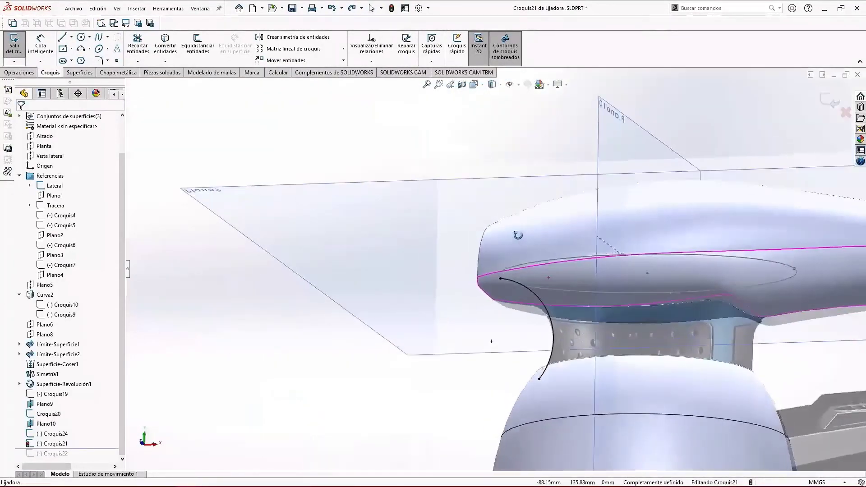
key("ctrl+8")
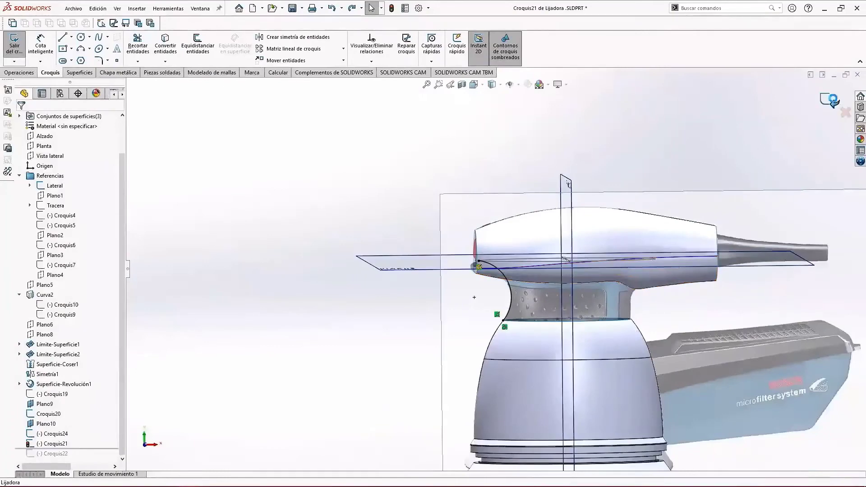
left_click(832, 100)
Roll the model history forward past Croquis22 and open that sketch for editing.
left_click_drag(79, 448, 62, 458)
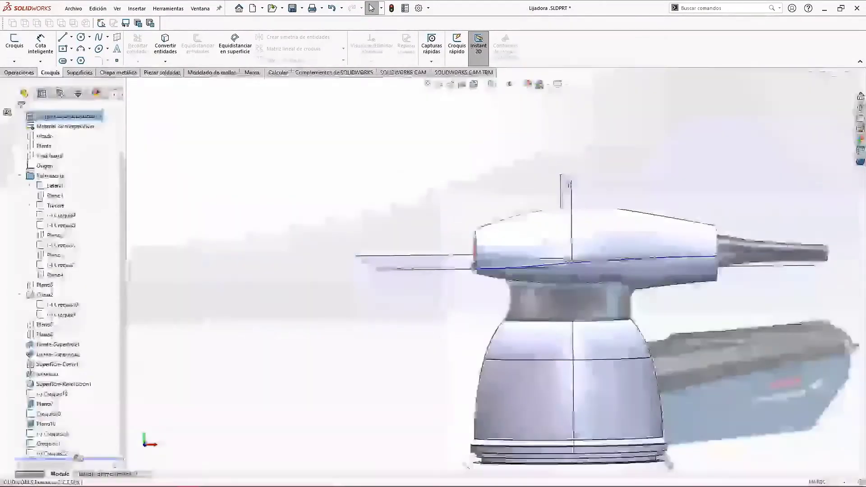
left_click(69, 428)
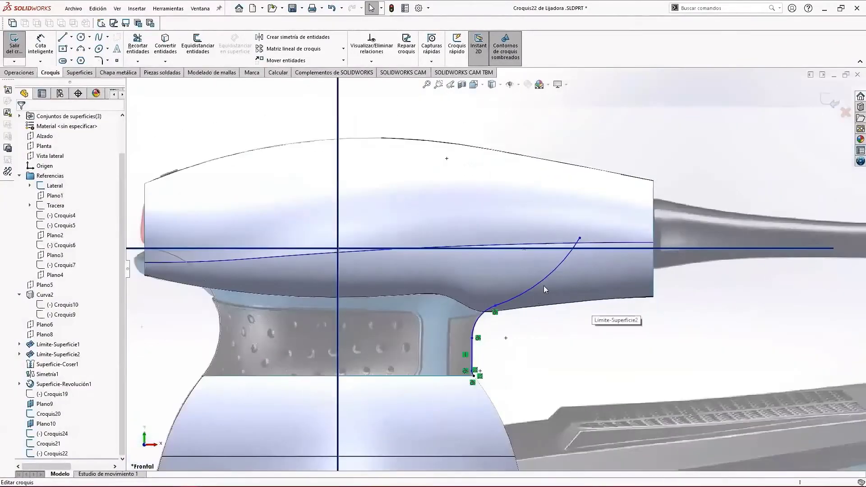
Move the upper arc's free endpoint next to the Plano9 ellipse, make it pierce the ellipse, and close Croquis22.
middle_click_drag(544, 286, 544, 313)
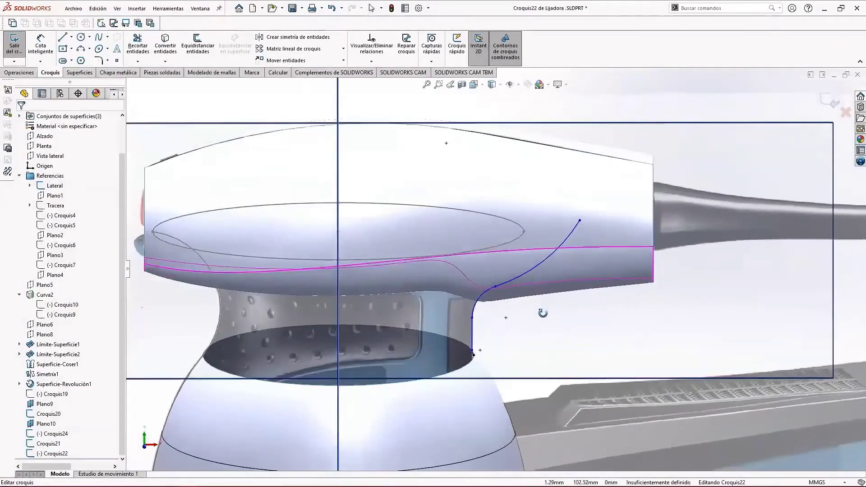
scroll(603, 213, "down", 1)
left_click_drag(576, 220, 509, 234)
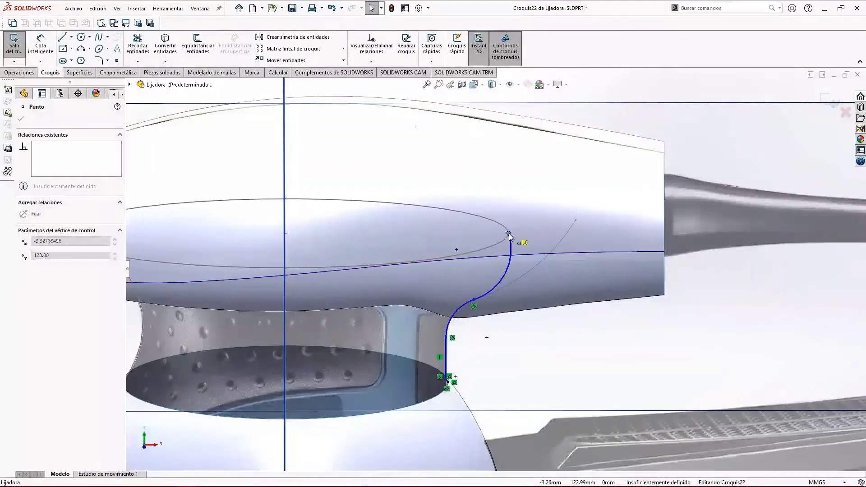
left_click(513, 239)
scroll(511, 239, "down", 5)
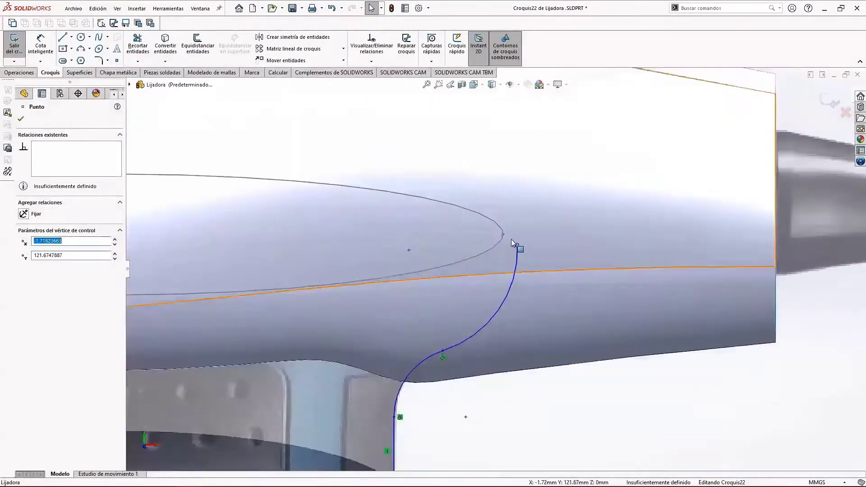
left_click(498, 241, "ctrl")
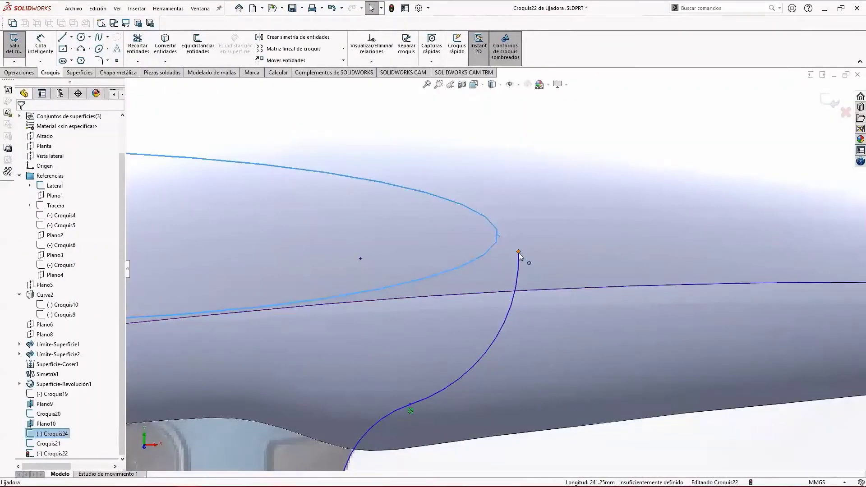
left_click(571, 213)
scroll(590, 277, "up", 5)
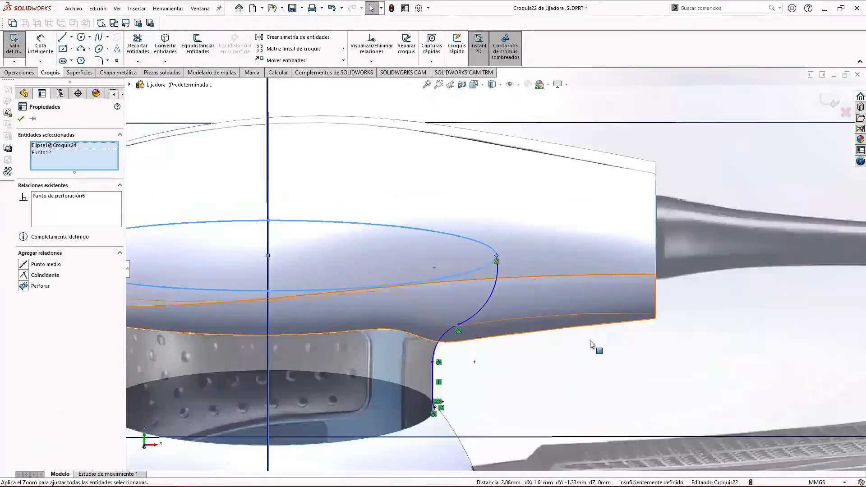
left_click(547, 366)
middle_click_drag(547, 366, 619, 259)
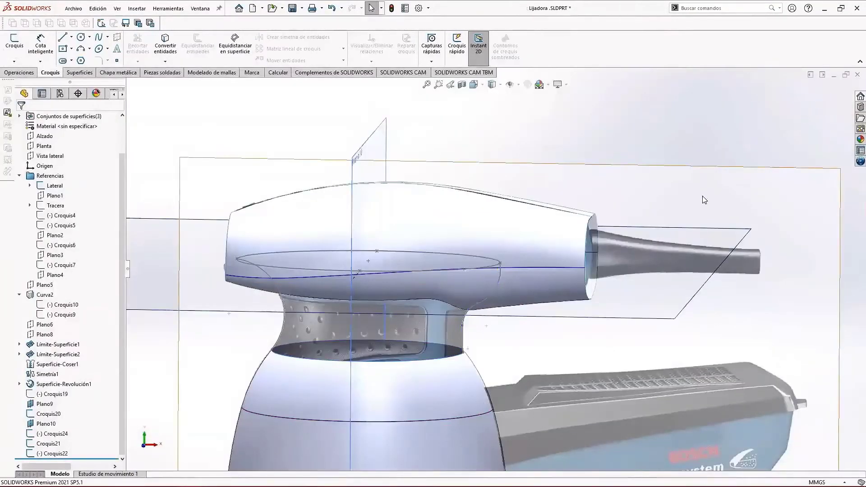
Start a new sketch on Plano10.
scroll(501, 271, "up", 2)
mouse_move(522, 282)
middle_mouse_down()
mouse_move(596, 270)
mouse_move(472, 239)
middle_mouse_up()
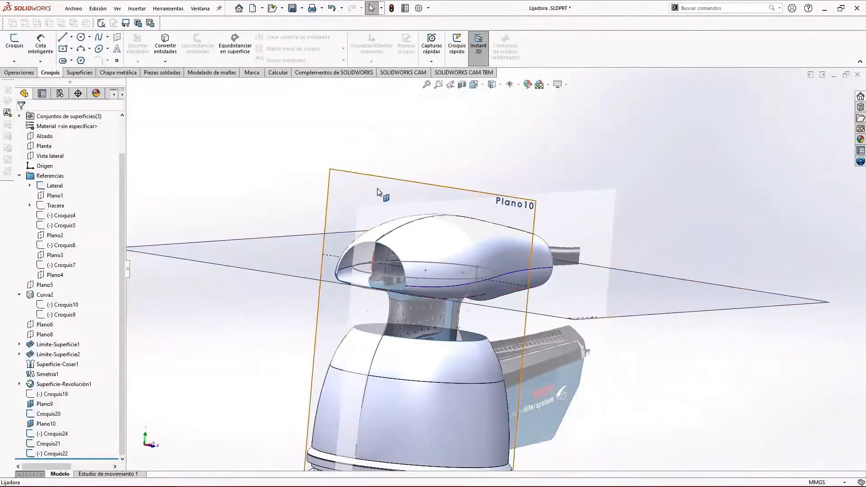
left_click(377, 191)
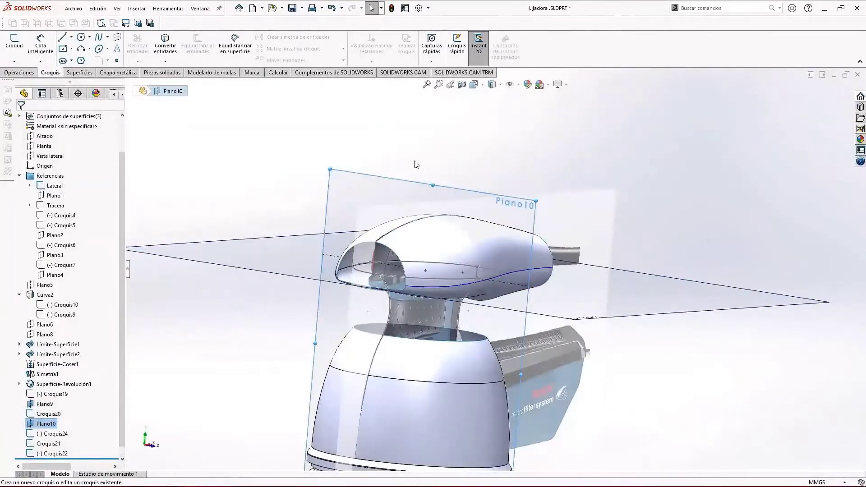
scroll(641, 253, "down", 3)
scroll(572, 217, "down", 4)
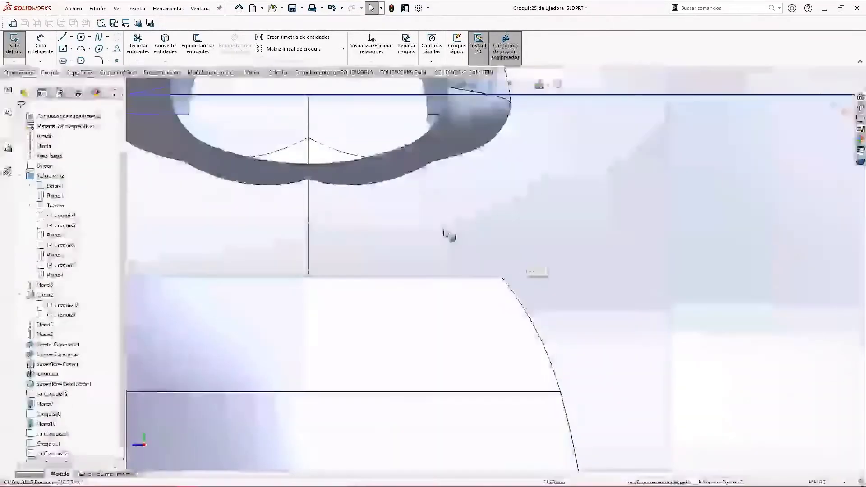
Draw a three-point arc beside the neck, in the gap between the lower body's top rim and the handle.
left_click(165, 61)
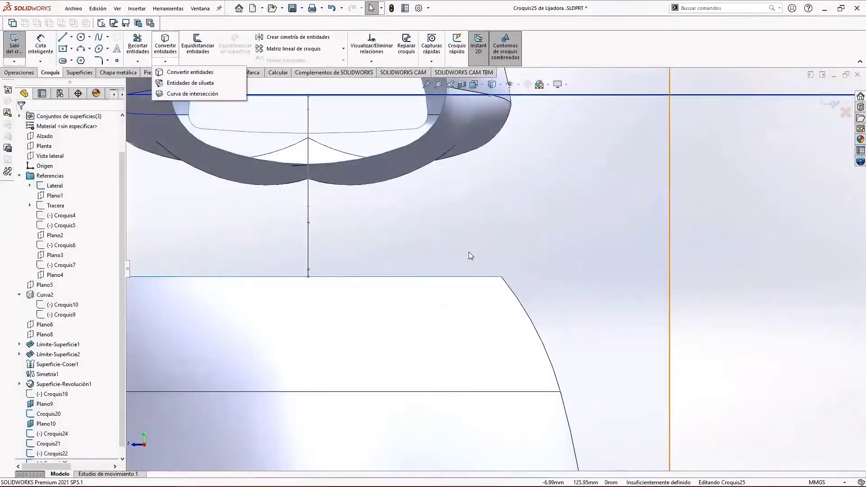
left_click(89, 37)
mouse_move(82, 50)
left_click(103, 81)
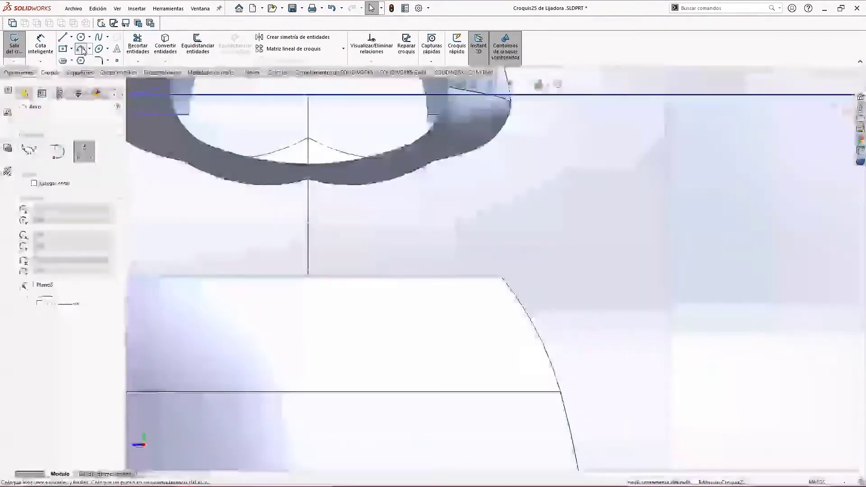
left_click(497, 265)
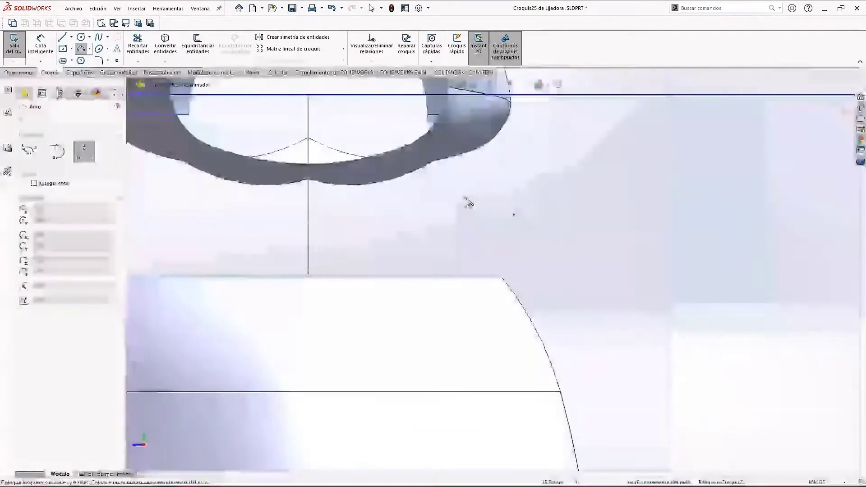
left_click(480, 177)
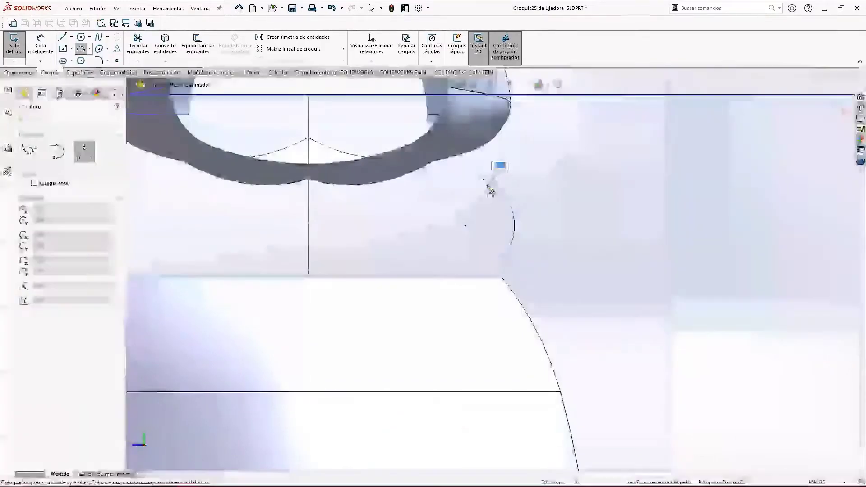
left_click(480, 197)
key("Escape")
Make the arc's lower endpoint pierce the circular top edge of the revolved lower body.
scroll(518, 280, "down", 4)
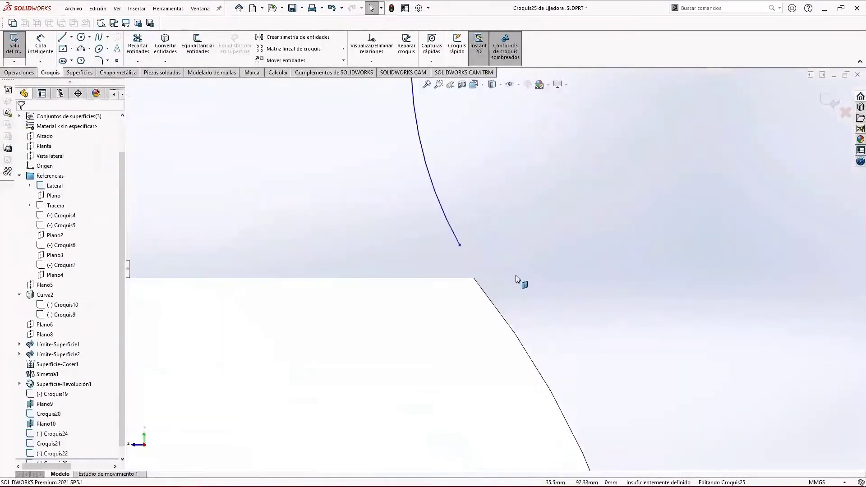
left_click(460, 245)
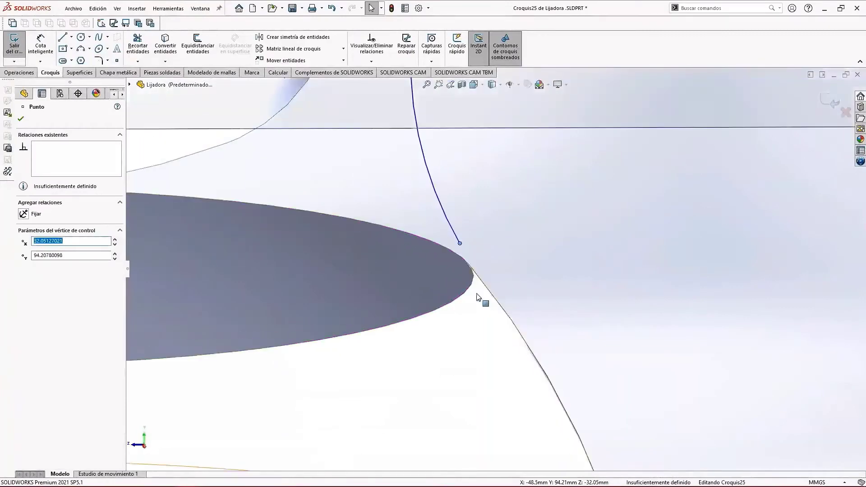
left_click(472, 275, "ctrl")
left_click(527, 241)
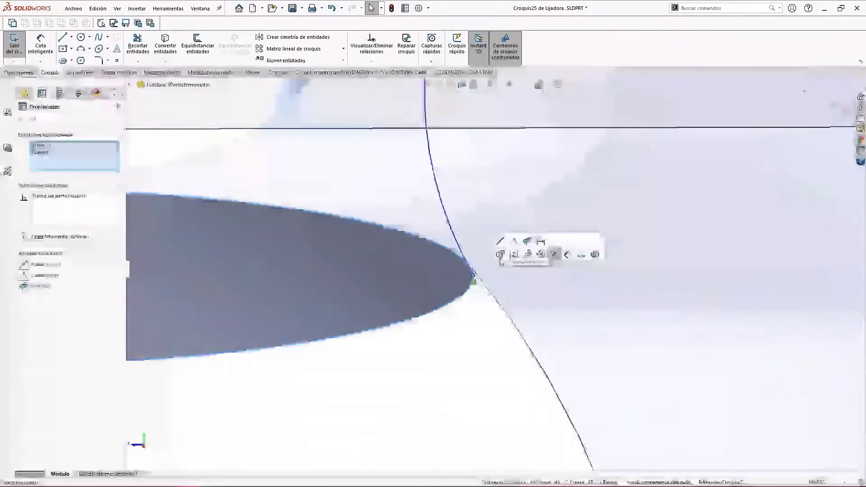
key("ctrl+8")
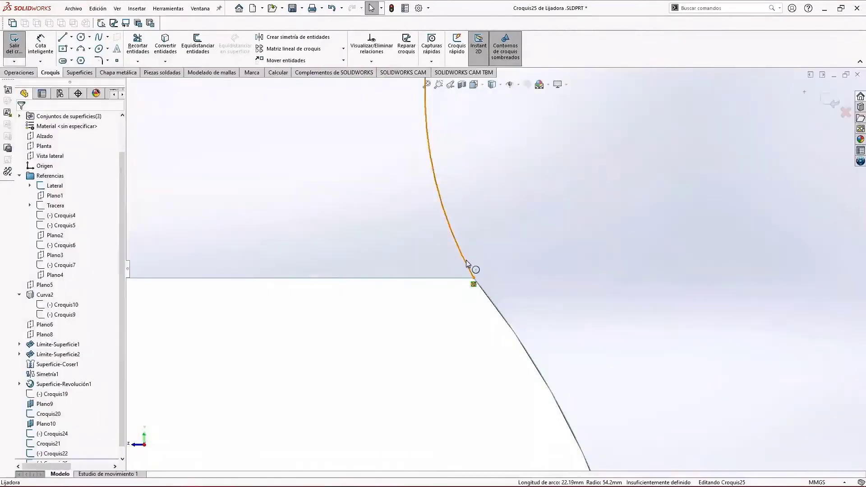
Make the arc tangent to the silhouette edge of the revolved lower body.
left_click(467, 263)
left_click(479, 287, "ctrl")
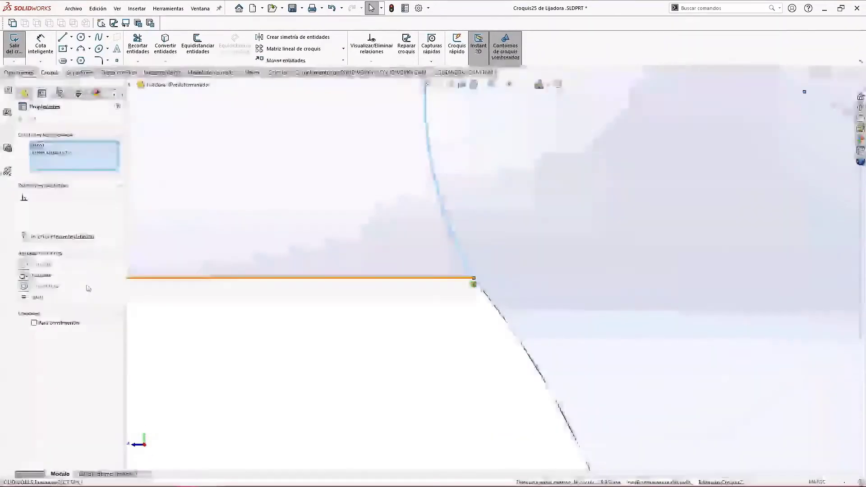
left_click(42, 277)
scroll(582, 283, "up", 5)
scroll(556, 213, "down", 3)
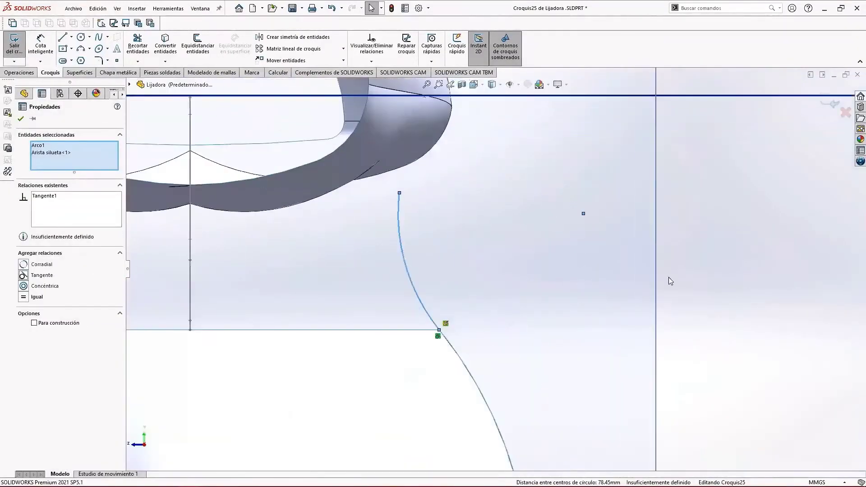
left_click(669, 281)
Reposition the arc's upper endpoint just below the handle's outer edge, at about X 28.9, Y 113.0 mm.
scroll(523, 284, "up", 3)
scroll(481, 223, "down", 3)
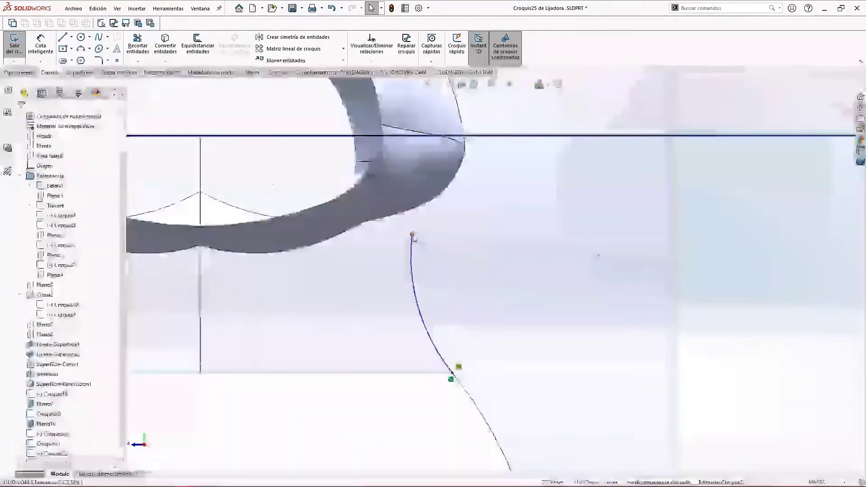
left_click_drag(412, 235, 396, 229)
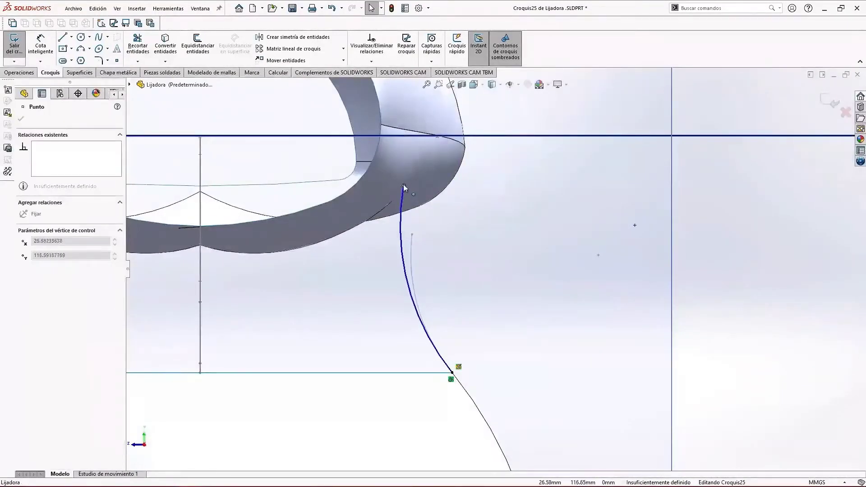
left_click_drag(404, 185, 399, 180)
middle_click_drag(468, 203, 465, 201)
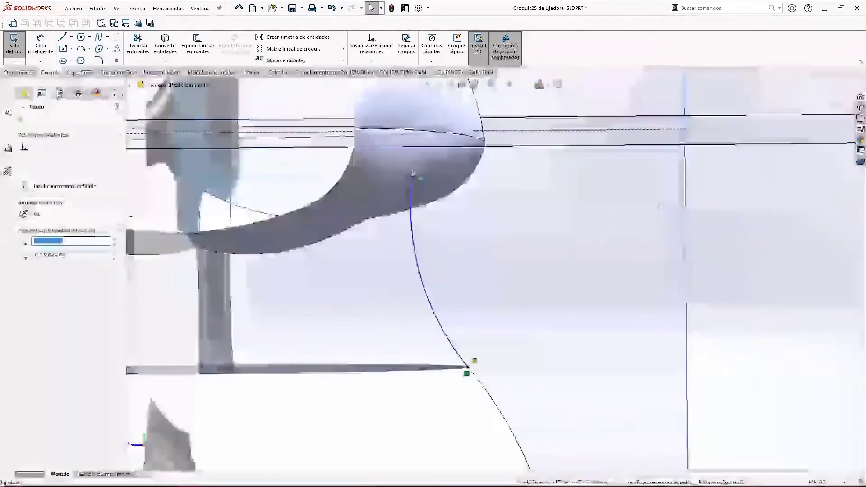
left_click_drag(412, 174, 436, 206)
middle_click_drag(490, 264, 491, 262)
Draw a second three-point arc of about 12.3 mm radius from the first arc's upper end to just below the Plano9 ellipse.
left_click(82, 48)
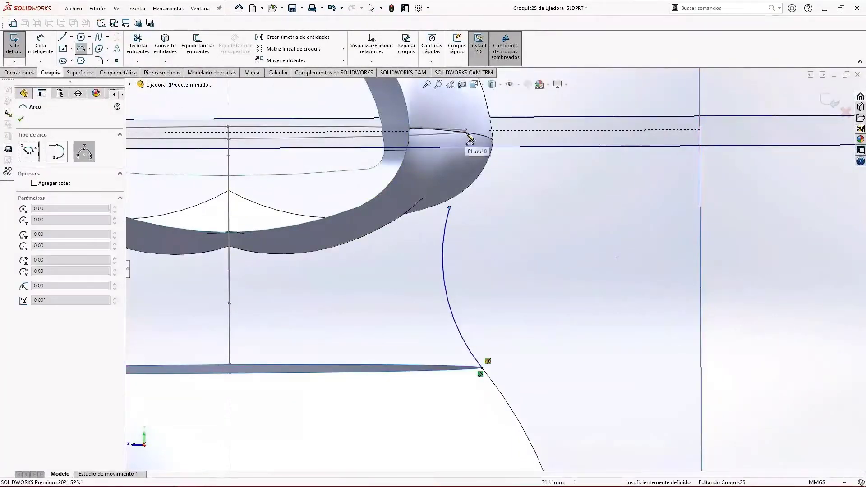
left_click(450, 209)
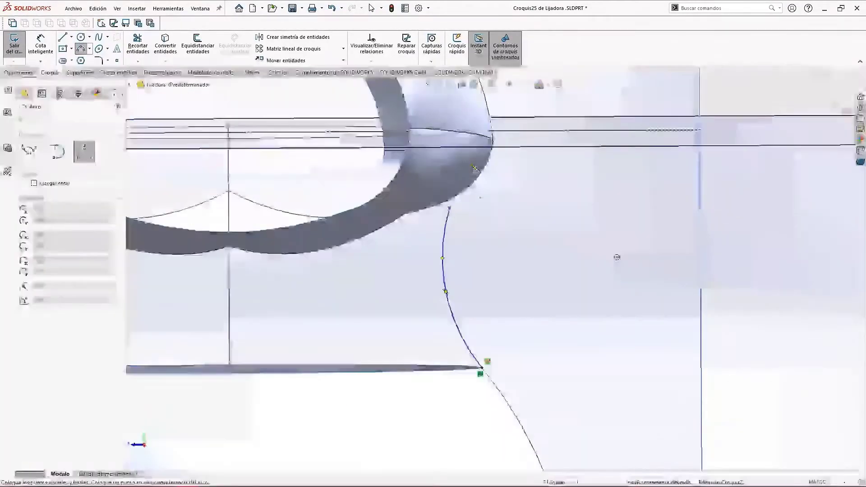
left_click(456, 141)
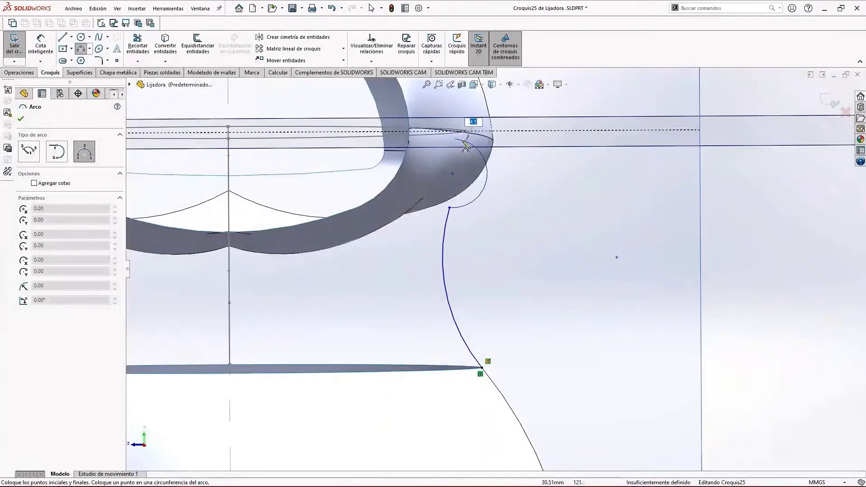
left_click(459, 151)
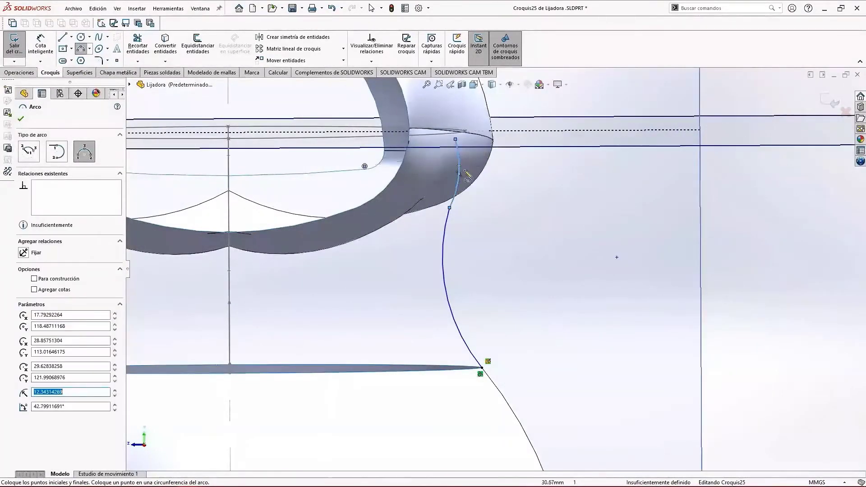
key("Escape")
Make the two arcs of the side profile tangent to each other.
left_click(450, 226)
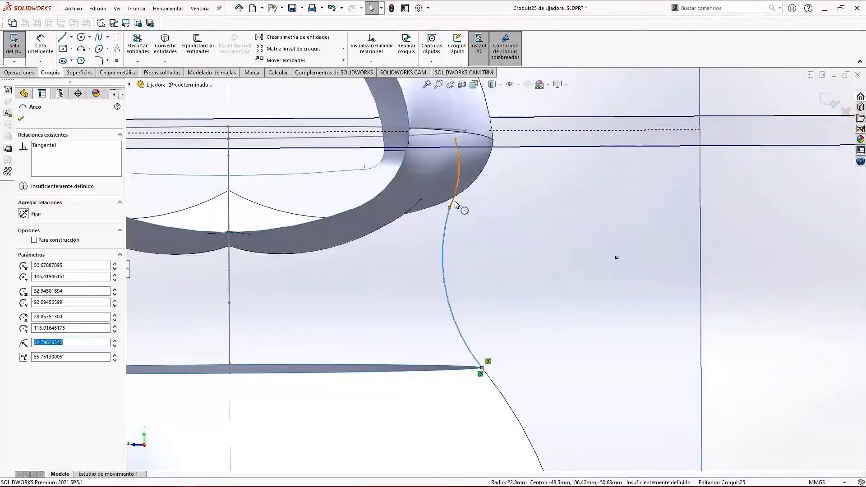
left_click(456, 203, "ctrl")
left_click(731, 259)
Make the second arc's upper endpoint pierce the Croquis24 ellipse.
scroll(457, 156, "up", 1)
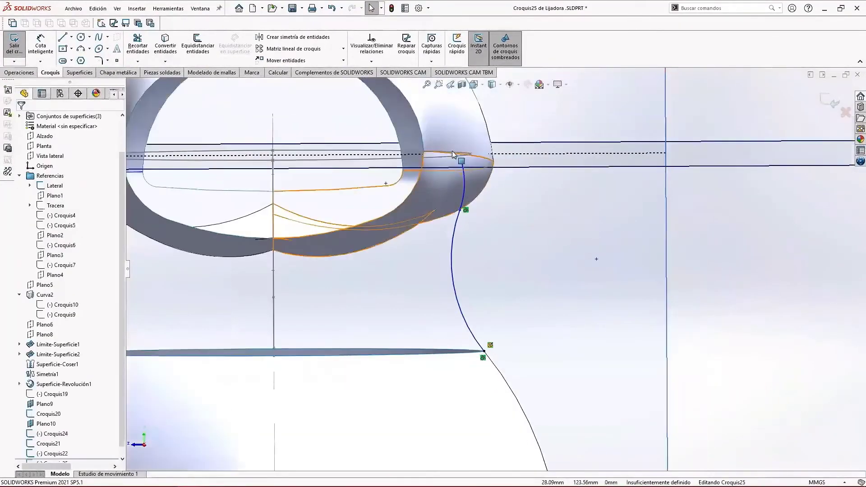
left_click(461, 160)
left_click(451, 158, "ctrl")
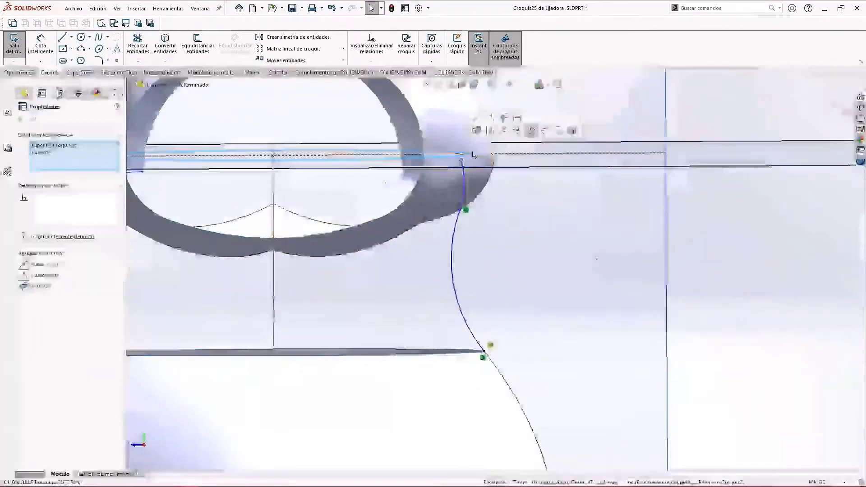
left_click(502, 118)
left_click(591, 246)
Check the side profile against the handle and lower body, and close Croquis25.
middle_click_drag(593, 249, 342, 239)
scroll(368, 200, "down", 5)
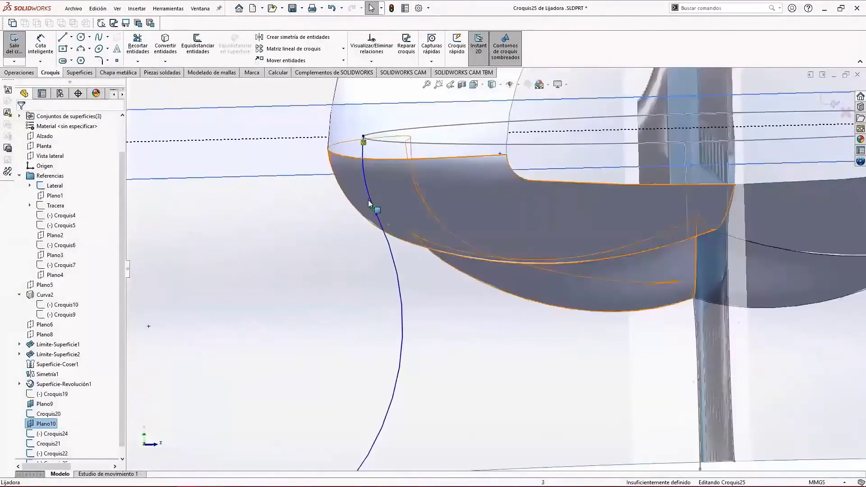
scroll(372, 216, "up", 5)
middle_click_drag(406, 234, 663, 273)
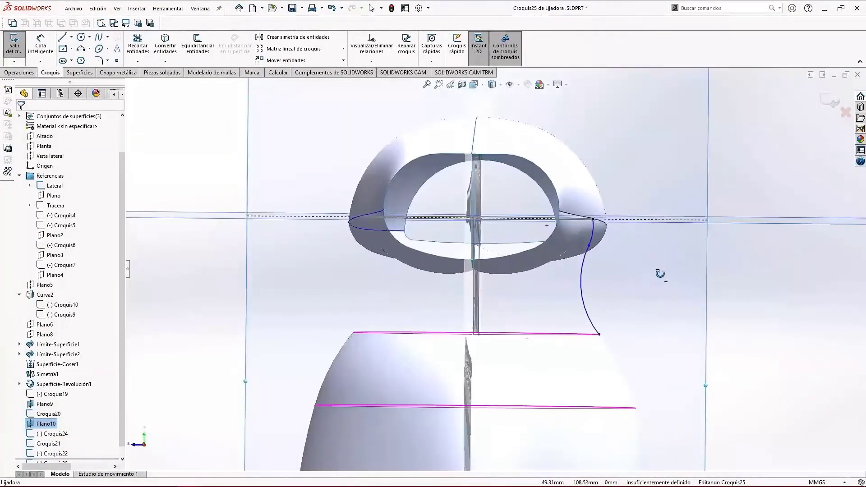
scroll(608, 270, "down", 2)
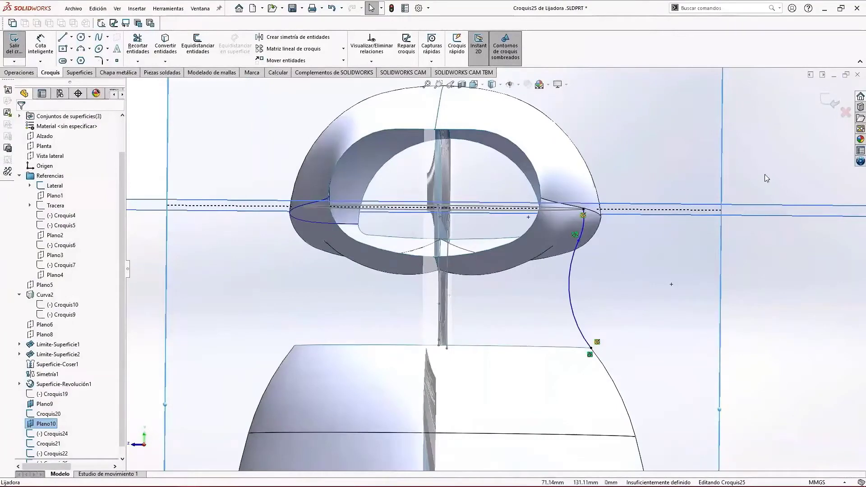
scroll(650, 237, "up", 1)
middle_click_drag(639, 248, 605, 277)
left_click(828, 101)
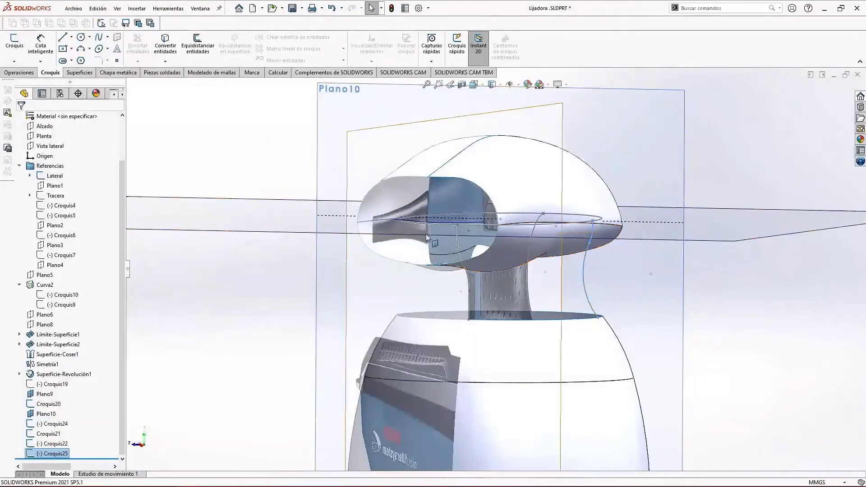
Open a sketch on Plano10 and draw a vertical construction line from the origin to above the handle.
left_click(339, 114)
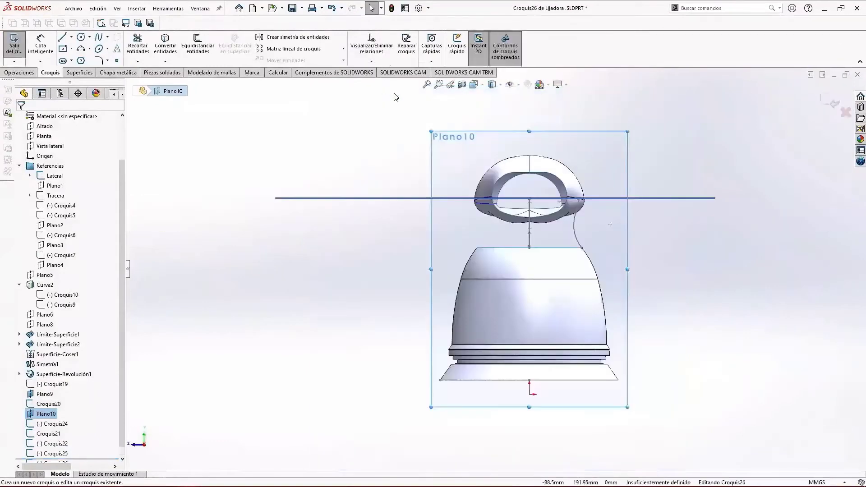
scroll(587, 208, "down", 3)
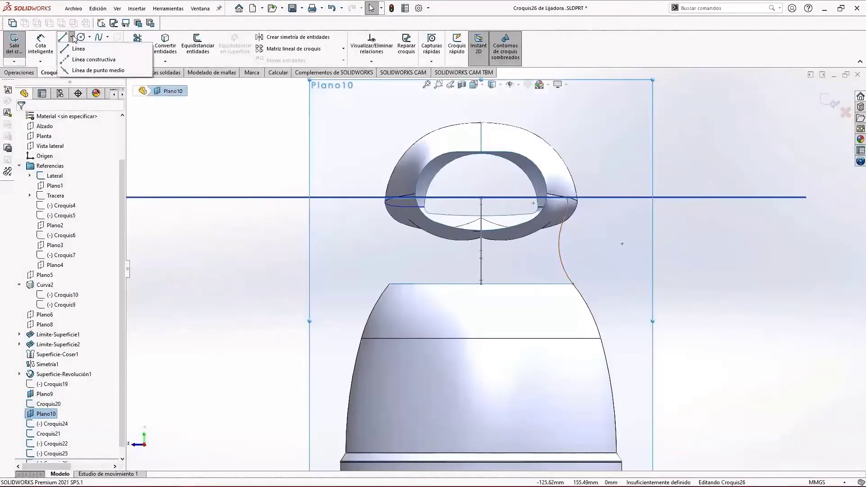
left_click(94, 59)
scroll(495, 269, "up", 2)
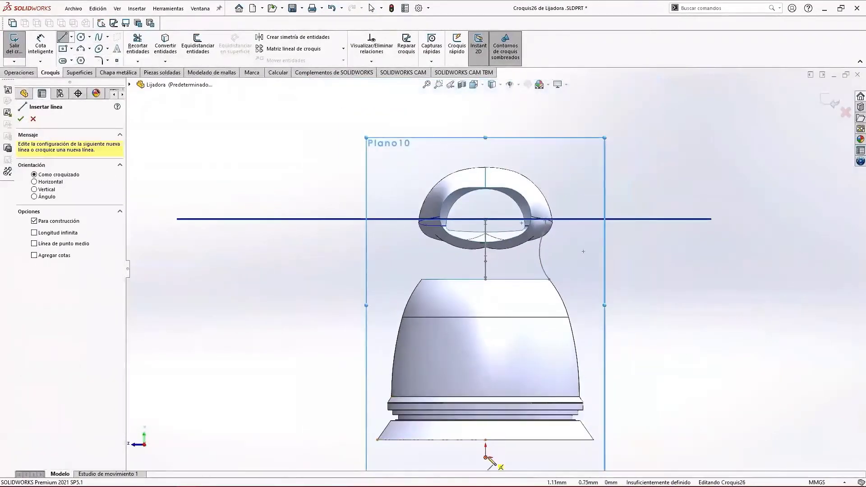
left_click(486, 457)
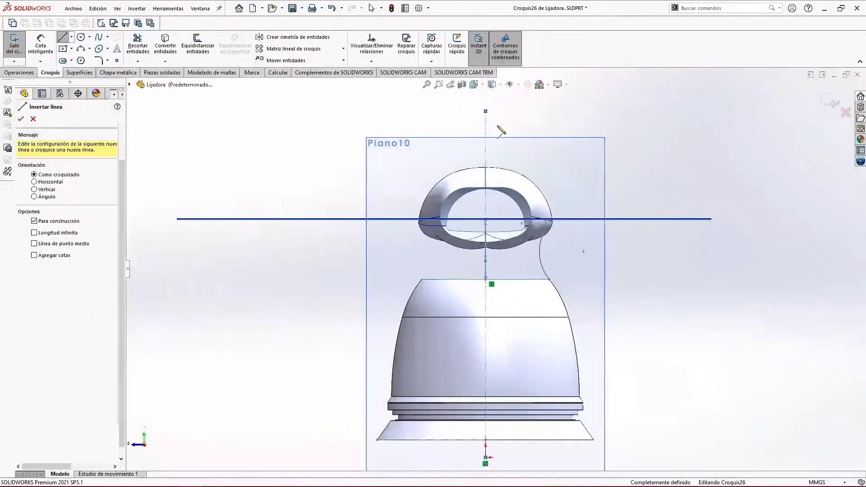
key("Escape")
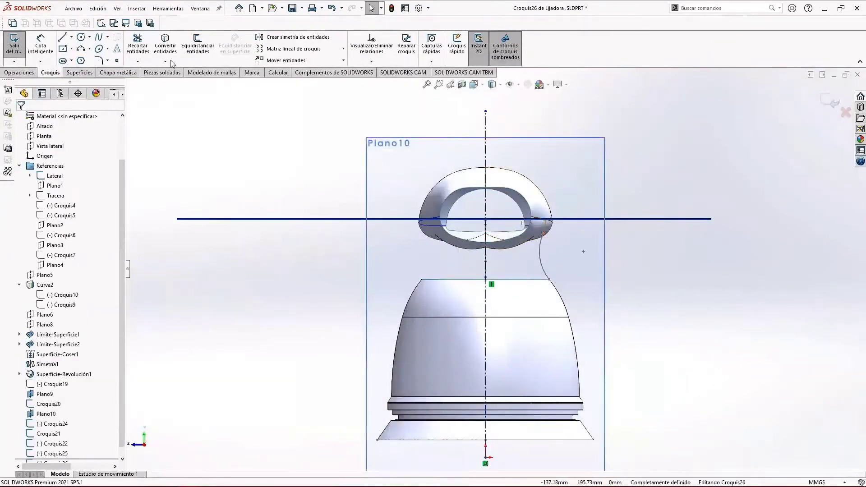
Convert the two tangent arcs of Croquis25 into entities of the Plano10 sketch.
scroll(553, 243, "up", 3)
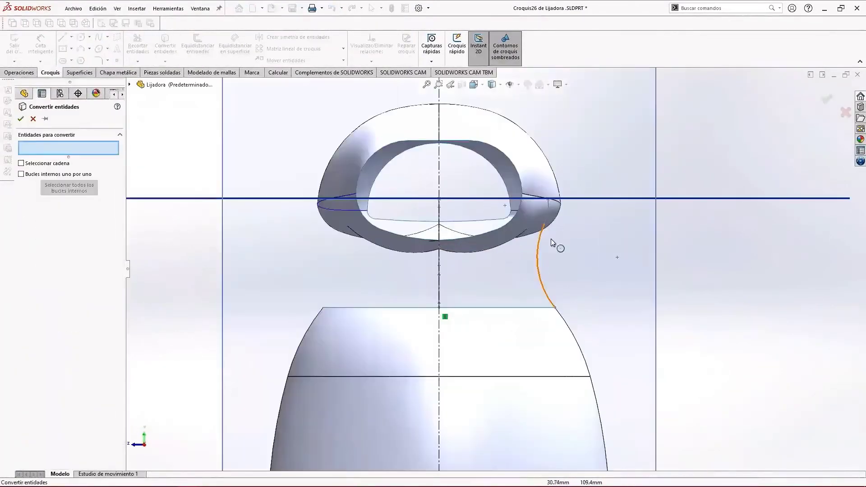
left_click(547, 215)
left_click(538, 258)
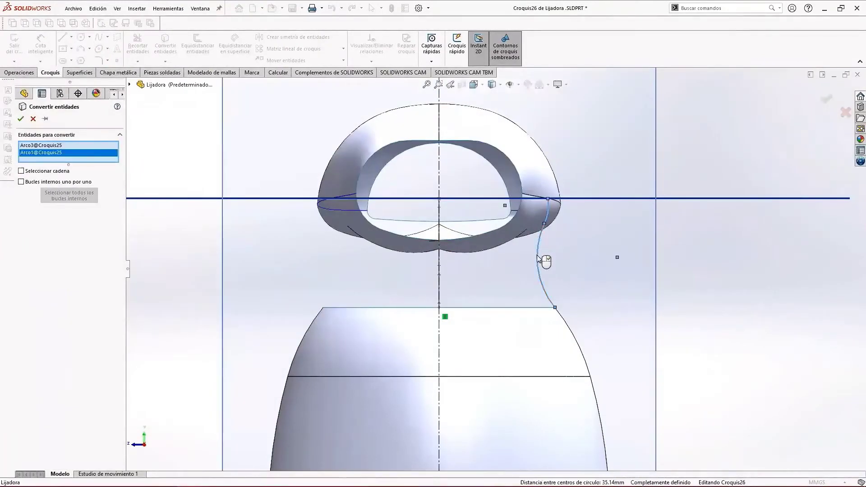
left_click(21, 119)
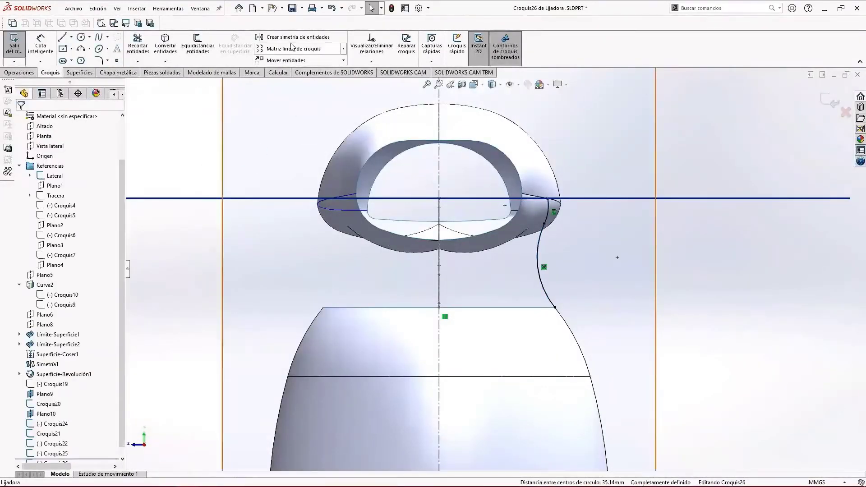
Mirror the two converted arcs about the vertical construction line with Copy turned off, and close the sketch.
left_click(295, 37)
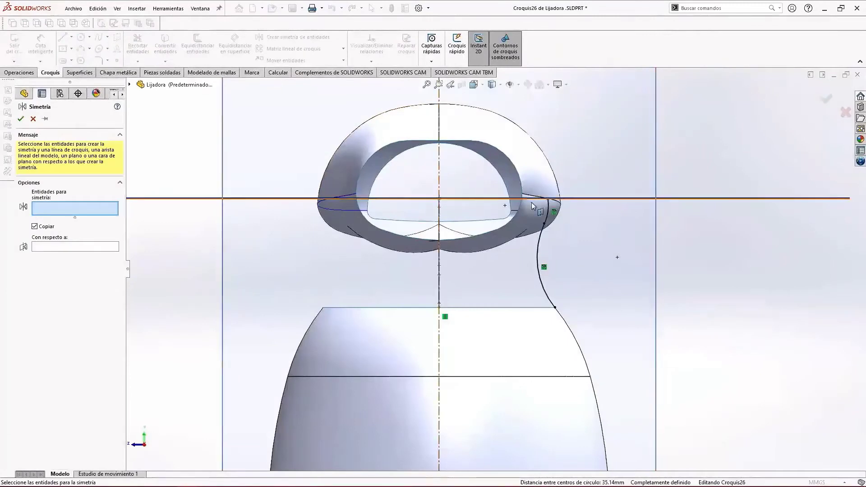
left_click(549, 218)
left_click(544, 240)
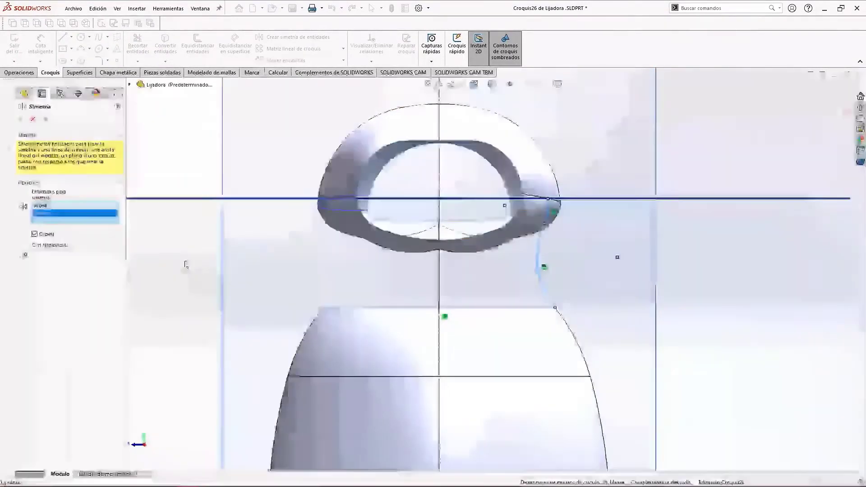
left_click(116, 255)
left_click(35, 234)
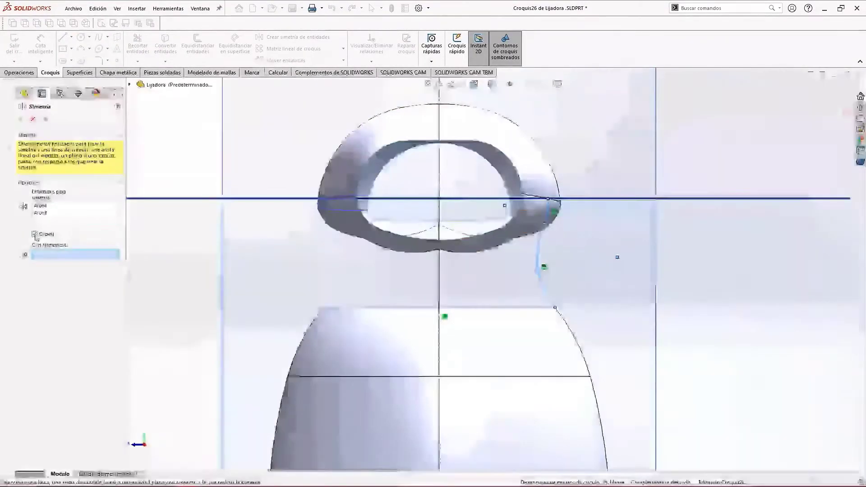
right_click(440, 173)
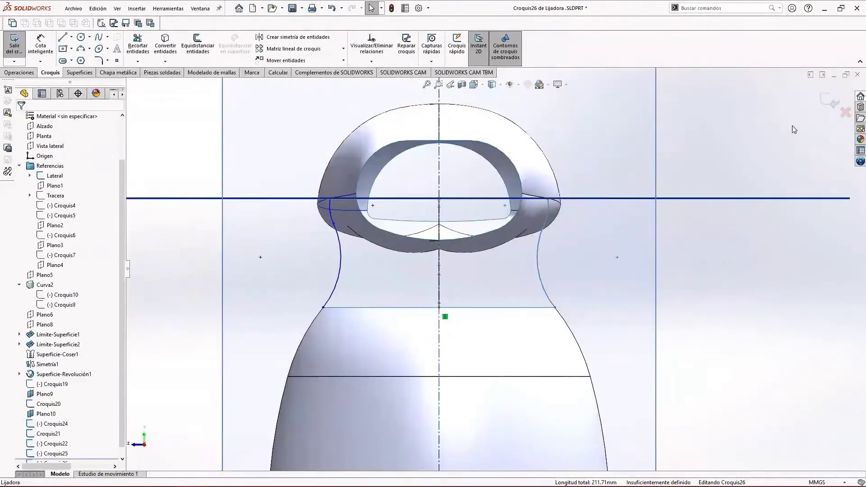
left_click(828, 101)
Hide the planes Plano10 and Plano9 and the sander reference images.
scroll(650, 262, "up", 4)
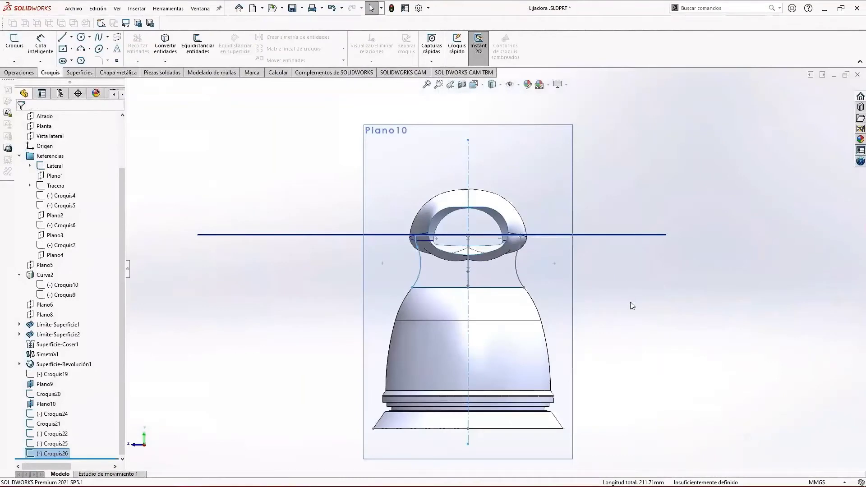
mouse_move(632, 306)
middle_mouse_down()
mouse_move(623, 261)
mouse_move(700, 271)
mouse_move(664, 262)
mouse_move(667, 282)
middle_mouse_up()
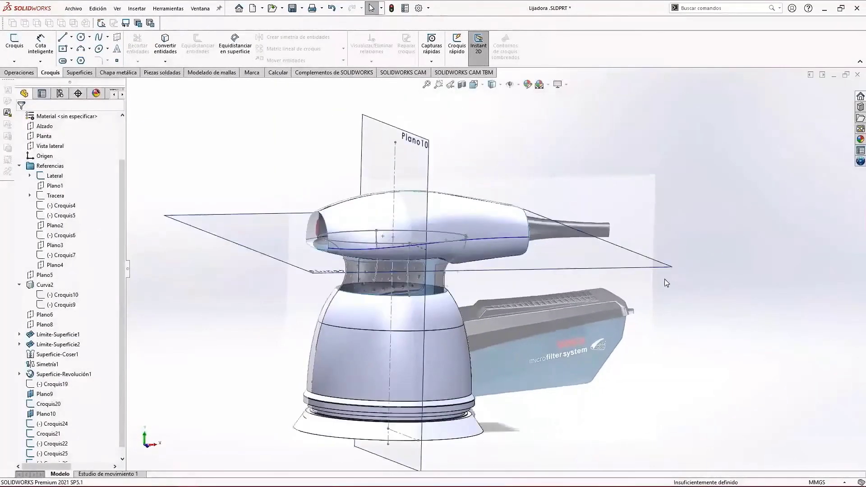
scroll(342, 266, "down", 3)
scroll(397, 144, "up", 3)
left_click(444, 131)
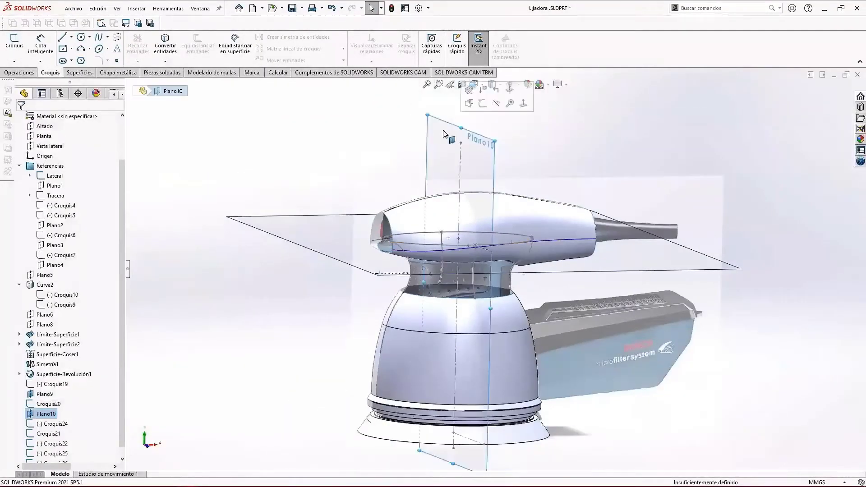
left_click(475, 126)
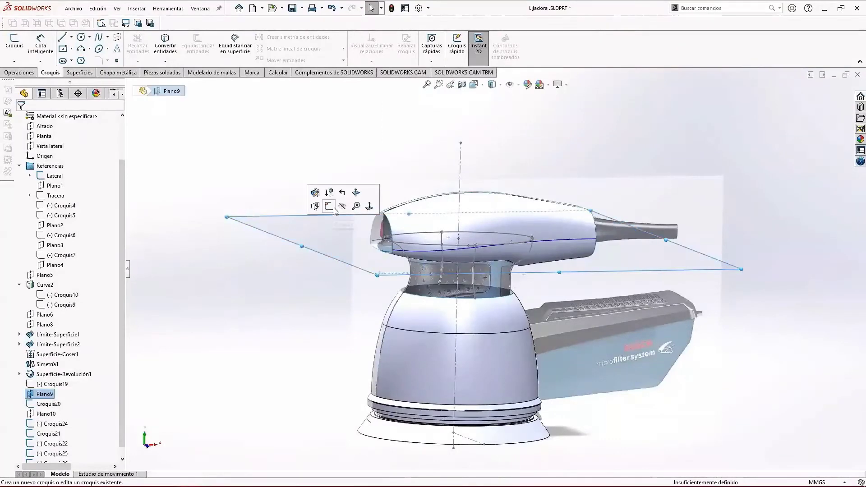
left_click(333, 208)
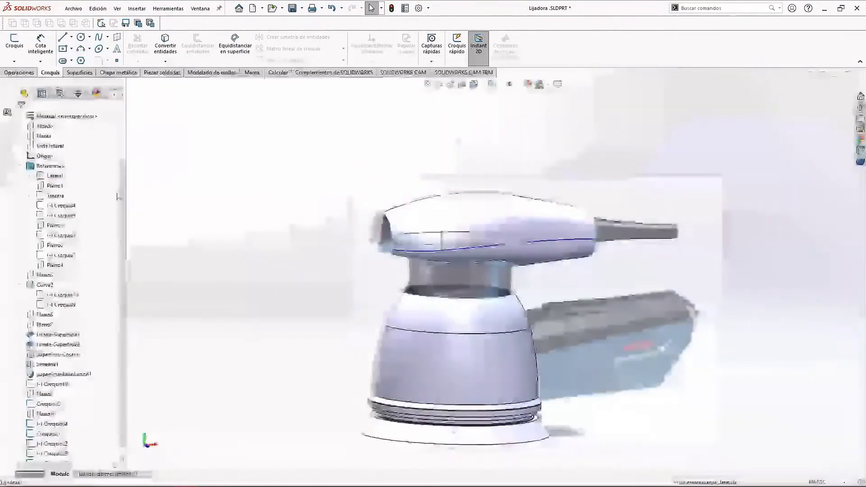
left_click(54, 176)
left_click(68, 166)
Start a lofted surface for the neck between the lower body and the handle.
middle_click_drag(516, 289, 537, 303)
scroll(505, 275, "up", 5)
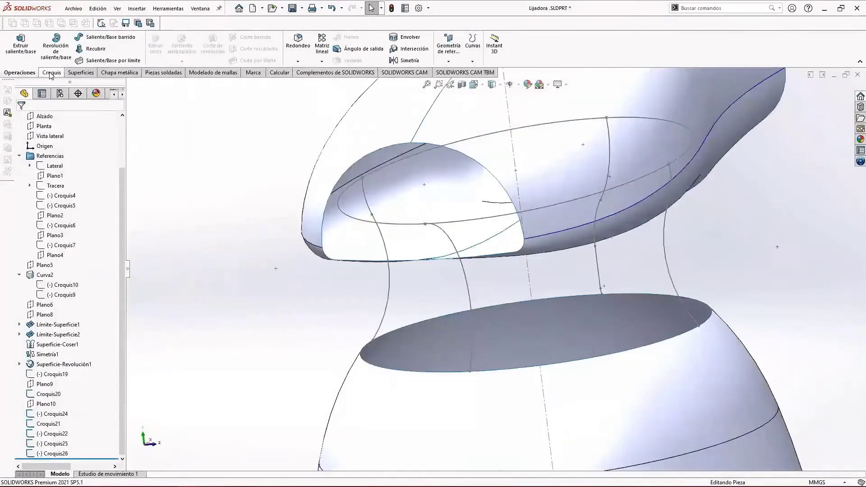
left_click(76, 73)
left_click(101, 45)
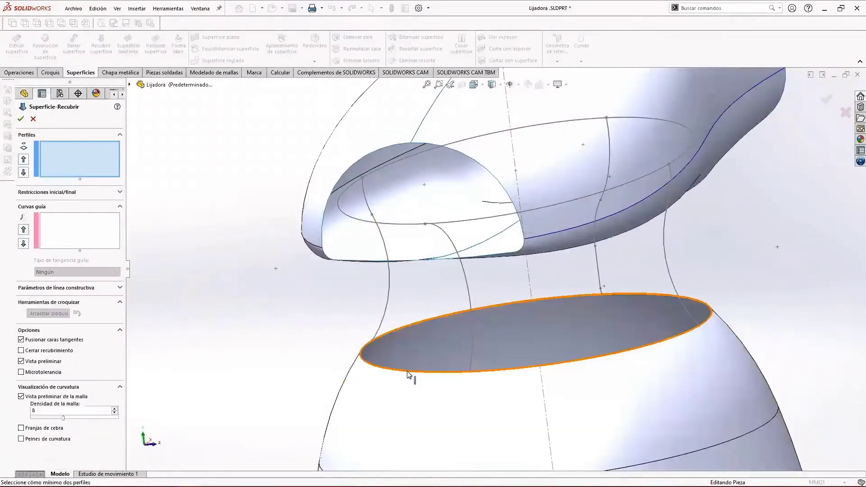
Try the lower body's upper edge and the Croquis24 ellipse as loft profiles.
left_click(408, 372)
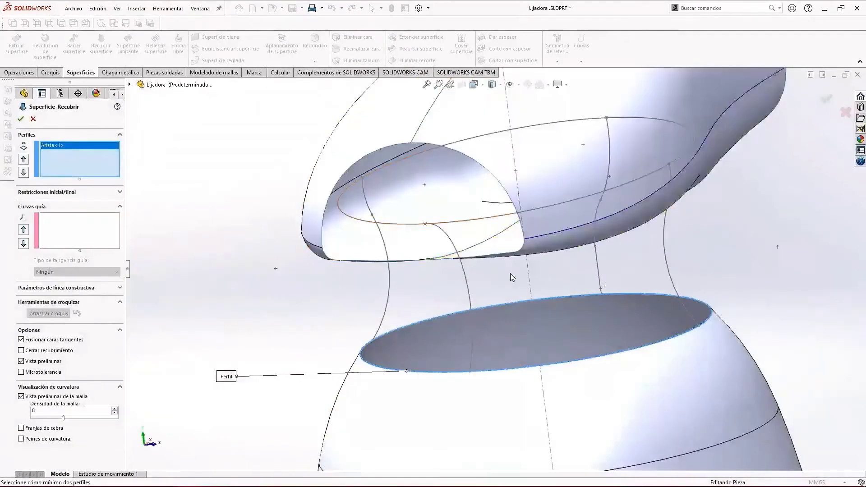
scroll(537, 275, "down", 3)
middle_click_drag(537, 275, 435, 265)
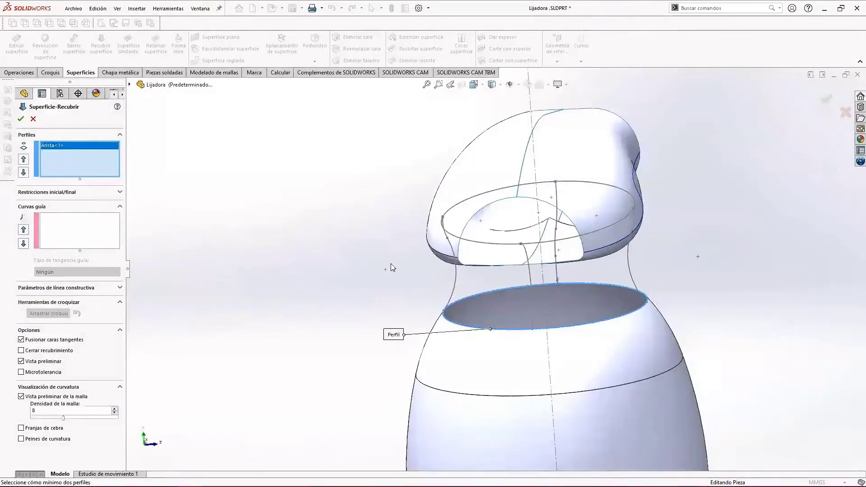
right_click(419, 264)
left_click(398, 251)
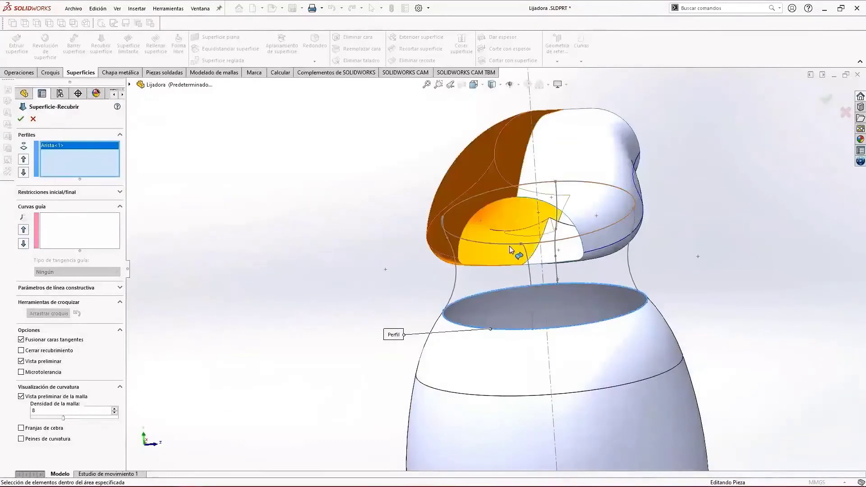
left_click(522, 248)
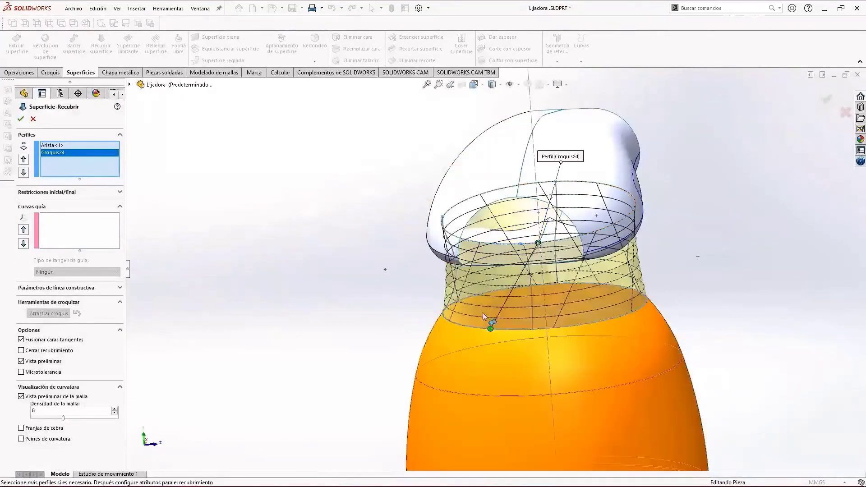
middle_click_drag(492, 287, 460, 277)
key("Delete")
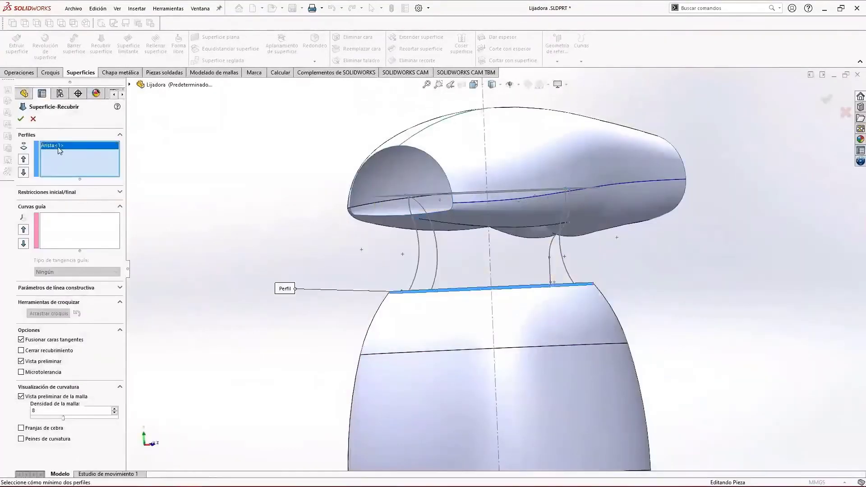
Set the lower body's upper edge as a closed group and Croquis24 as loft profiles, aligning their connector points.
right_click(283, 258)
left_click(406, 285)
mouse_move(405, 284)
middle_mouse_down()
mouse_move(450, 295)
mouse_move(442, 260)
middle_mouse_up()
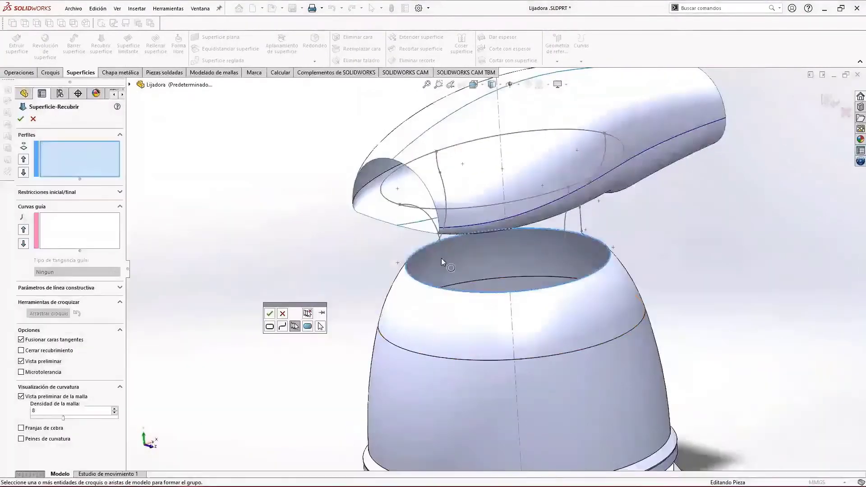
left_click(270, 314)
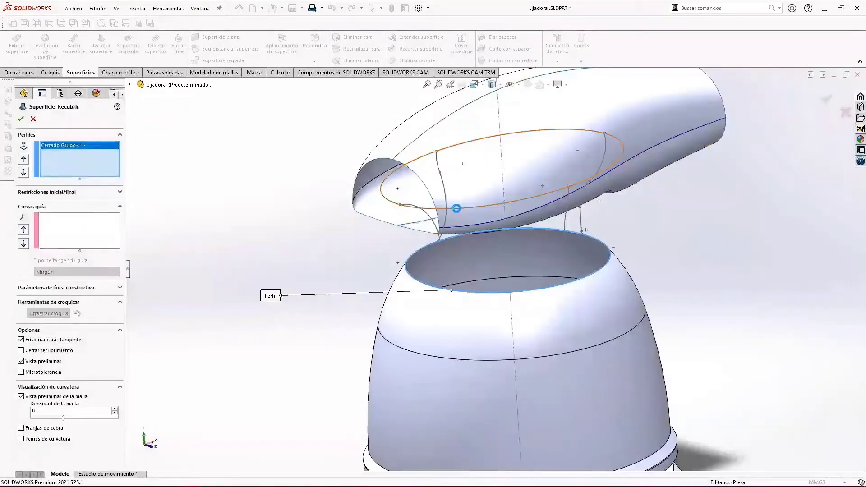
left_click(456, 208)
middle_click_drag(470, 254, 520, 181)
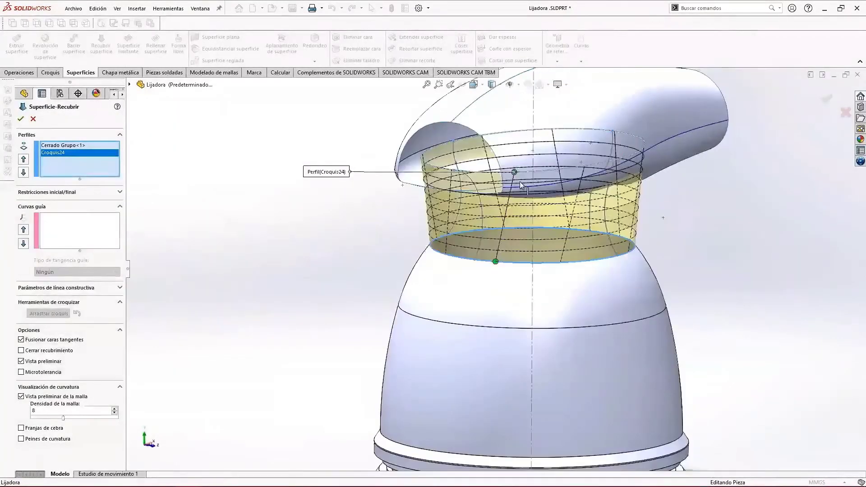
scroll(520, 182, "down", 2)
left_click_drag(506, 184, 489, 184)
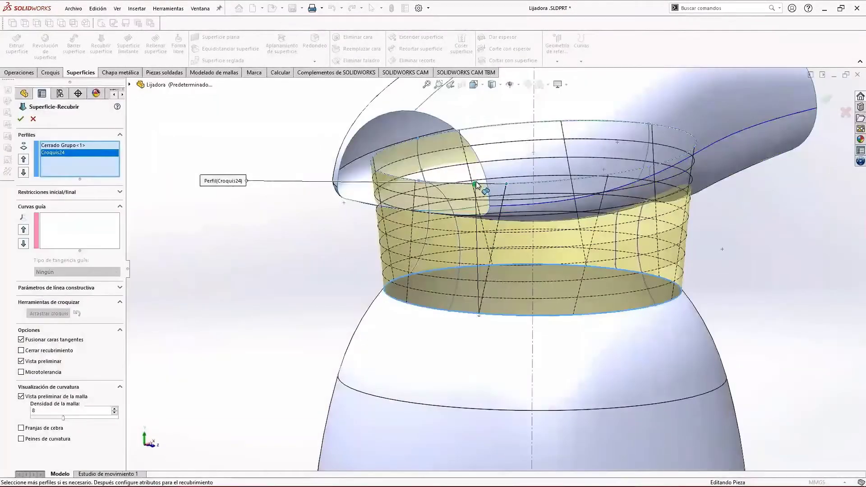
mouse_move(478, 315)
middle_mouse_down()
mouse_move(574, 240)
mouse_move(513, 203)
mouse_move(570, 216)
mouse_move(657, 175)
mouse_move(673, 232)
mouse_move(694, 196)
middle_mouse_up()
Add Croquis26, Croquis22, Croquis25 and Croquis21 as guide curves and create the neck's lofted surface.
left_click(499, 192)
left_click(657, 175)
scroll(694, 196, "up", 3)
scroll(694, 196, "down", 3)
left_click(527, 267)
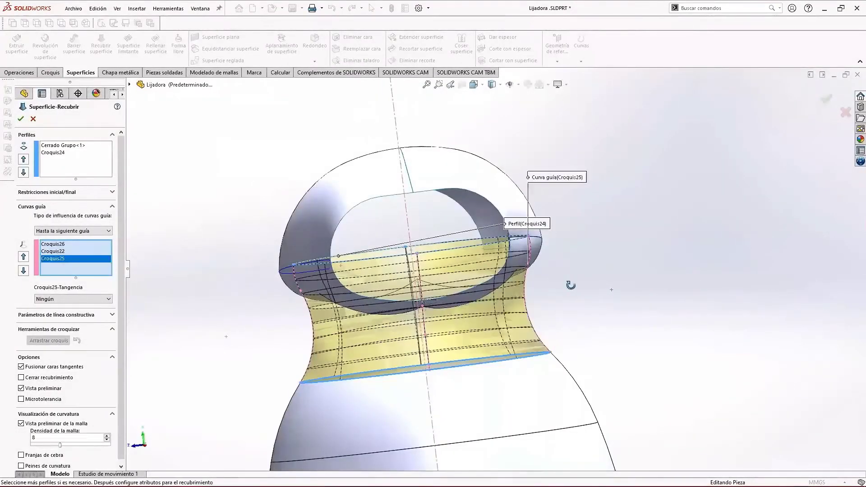
middle_click_drag(570, 285, 499, 300)
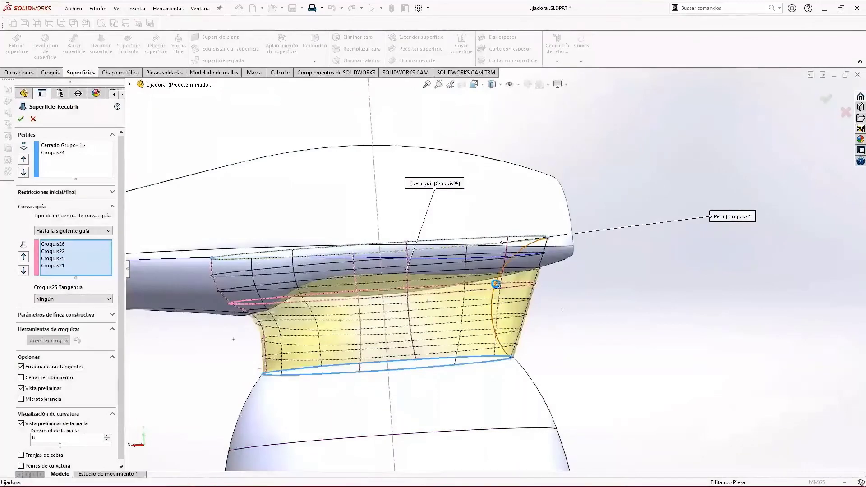
scroll(561, 307, "up", 1)
middle_click_drag(561, 307, 384, 300)
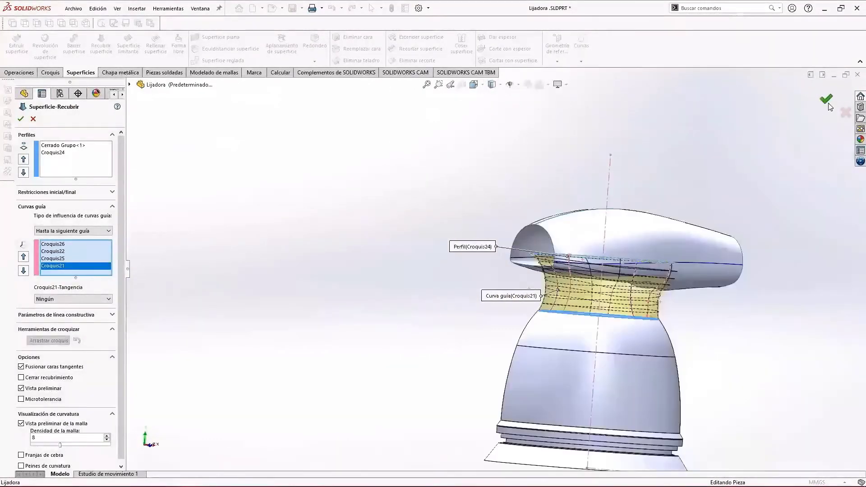
left_click(827, 103)
Knit Superficie-Coser1 and Simetría1 into one handle surface, leaving the lofted neck out of the selection.
scroll(608, 275, "down", 5)
middle_click_drag(577, 277, 474, 275)
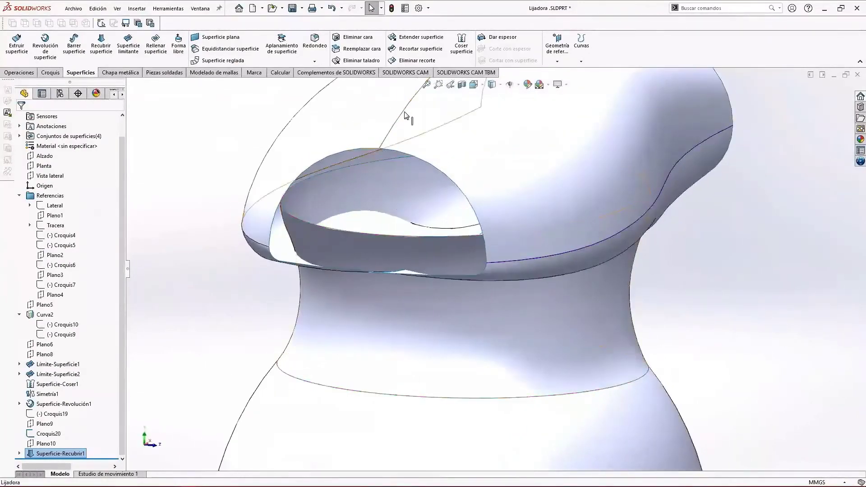
left_click(421, 48)
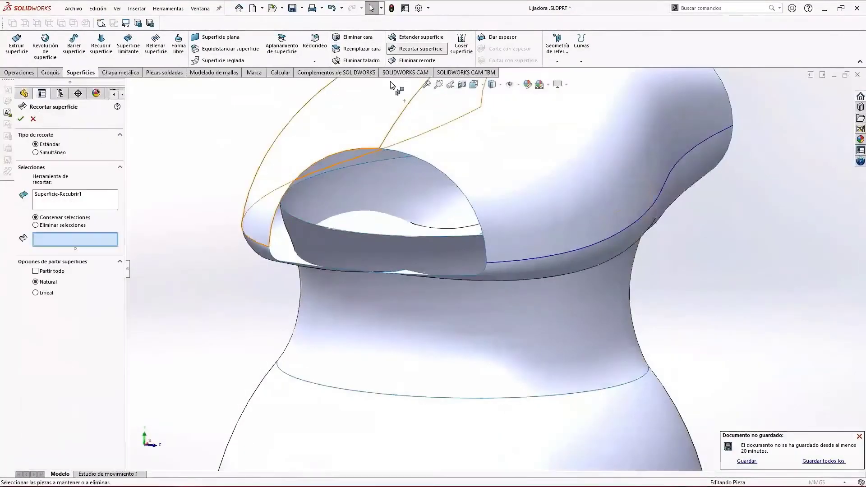
left_click(33, 118)
left_click(462, 46)
left_click(469, 153)
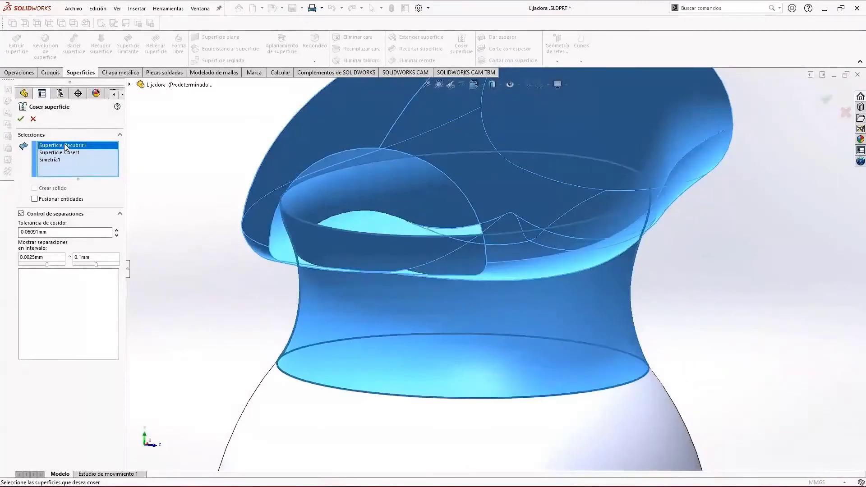
key("Delete")
left_click(21, 119)
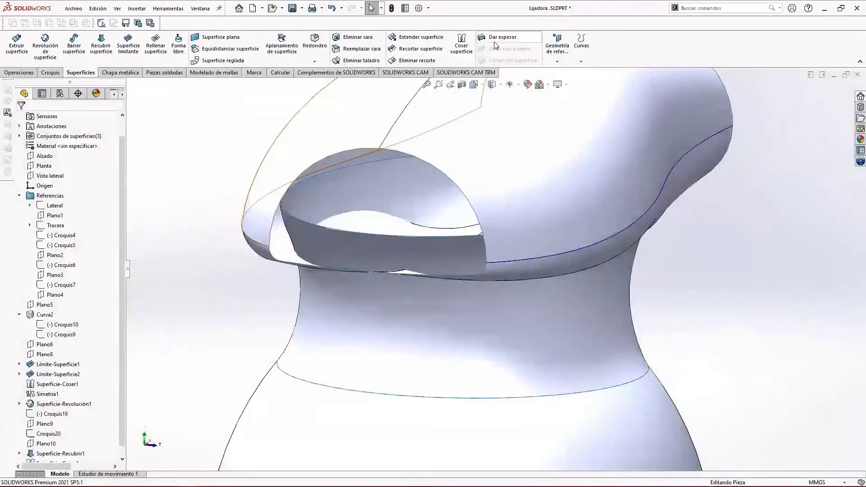
Trim the neck's lofted surface with the knitted handle surface Superficie-Coser2, keeping the part below the handle.
scroll(453, 192, "up", 2)
scroll(489, 249, "down", 1)
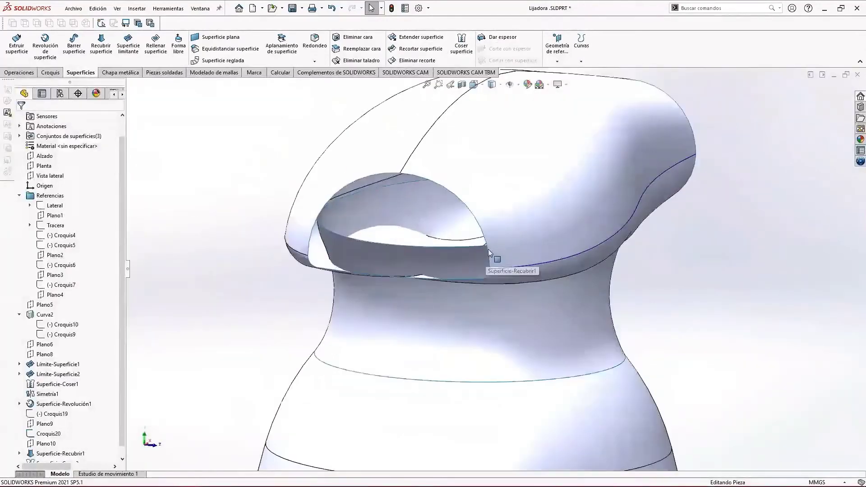
left_click(434, 50)
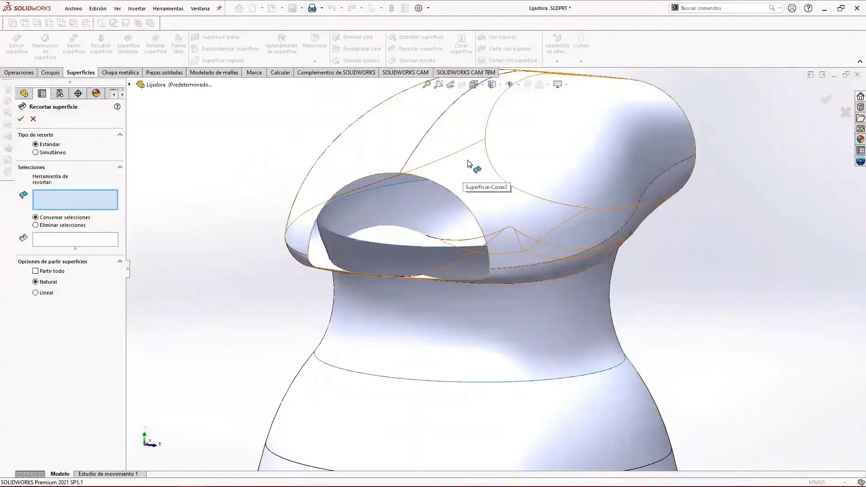
left_click(469, 164)
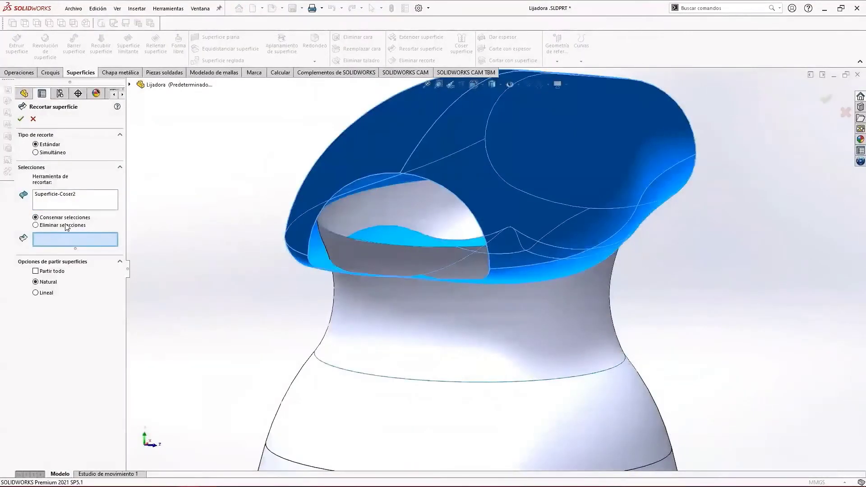
left_click(391, 312)
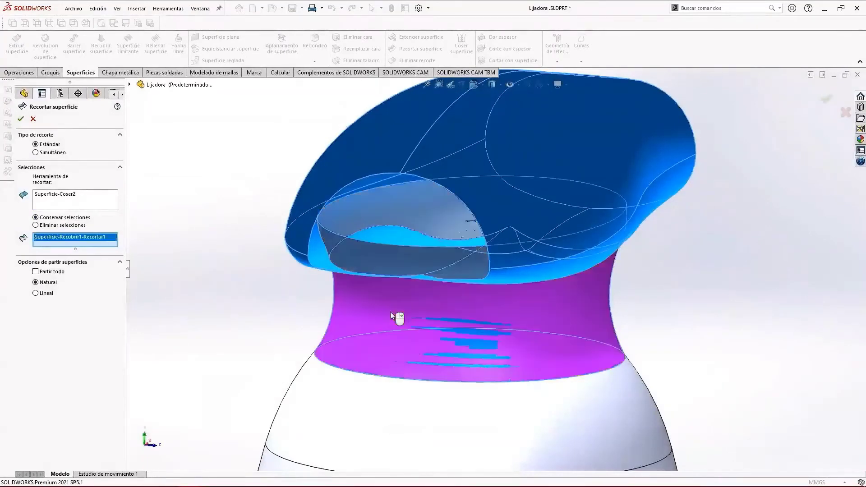
left_click(21, 118)
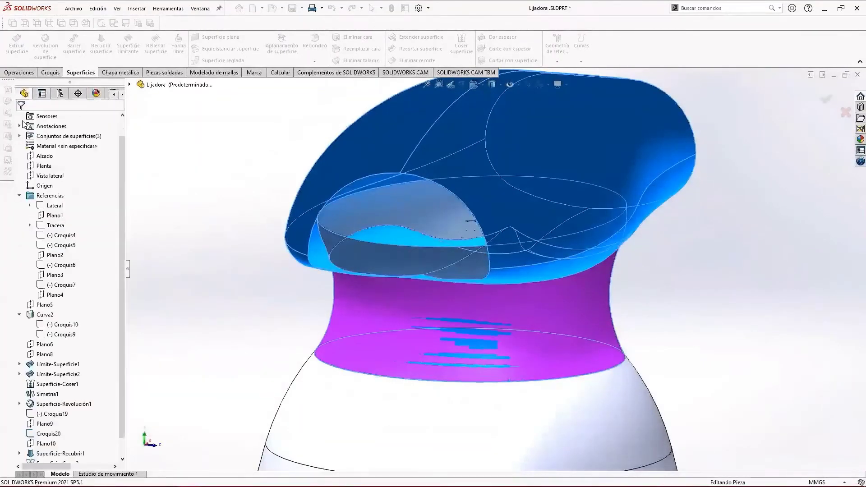
Trim the handle with the neck surface Superficie-Recortar1, removing the handle's underside region enclosed by the neck.
mouse_move(694, 342)
middle_mouse_down()
mouse_move(714, 343)
mouse_move(702, 341)
middle_mouse_up()
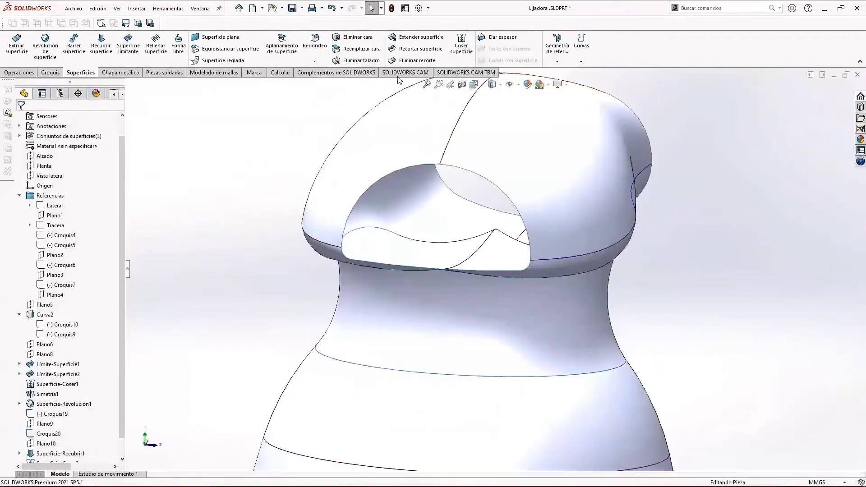
left_click(418, 50)
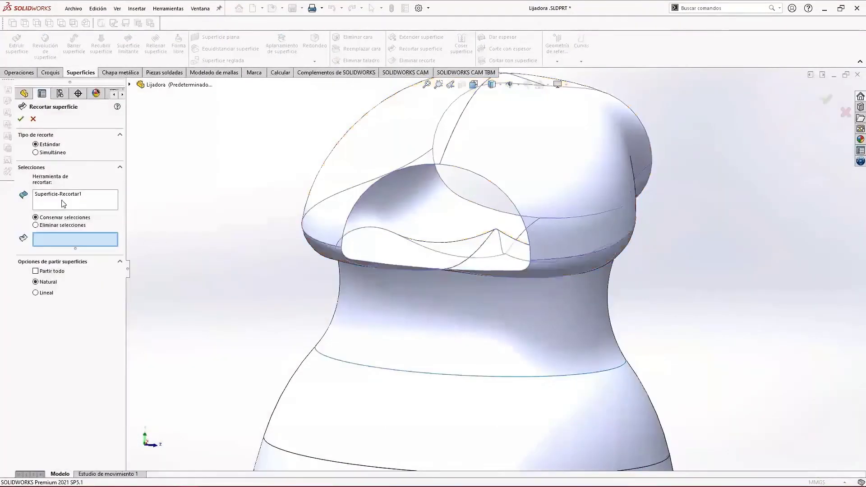
left_click(62, 199)
left_click(411, 352)
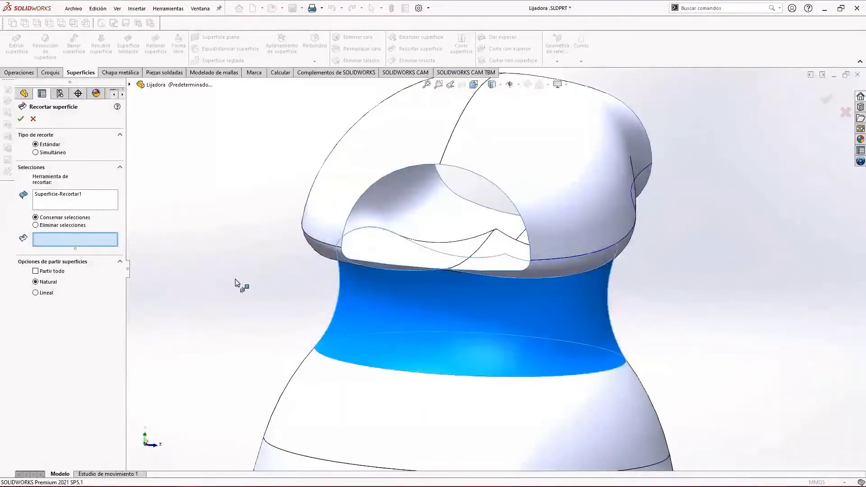
left_click(77, 227)
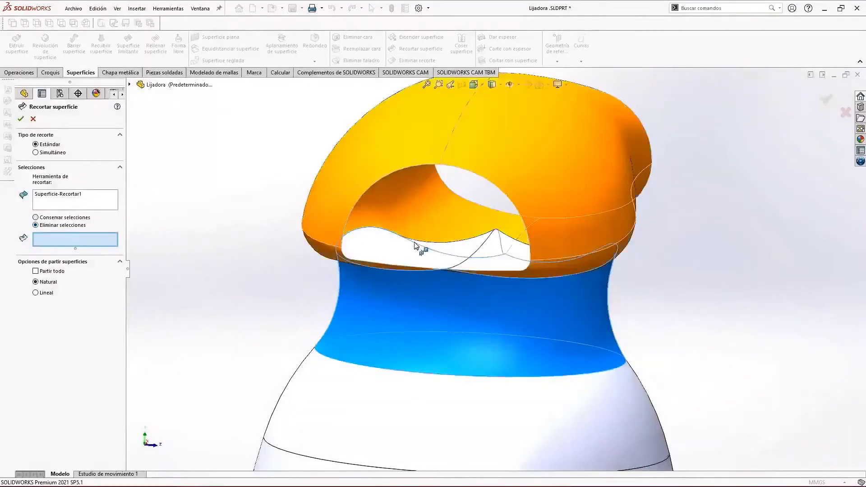
left_click(415, 252)
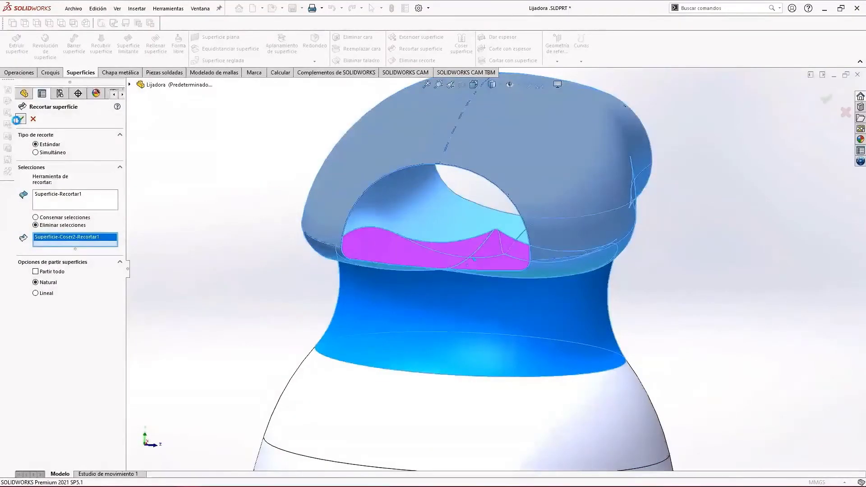
left_click(20, 119)
Knit the trimmed neck, the revolved lower body and the trimmed handle into one surface.
middle_click_drag(318, 265, 609, 299)
left_click(461, 45)
left_click(513, 304)
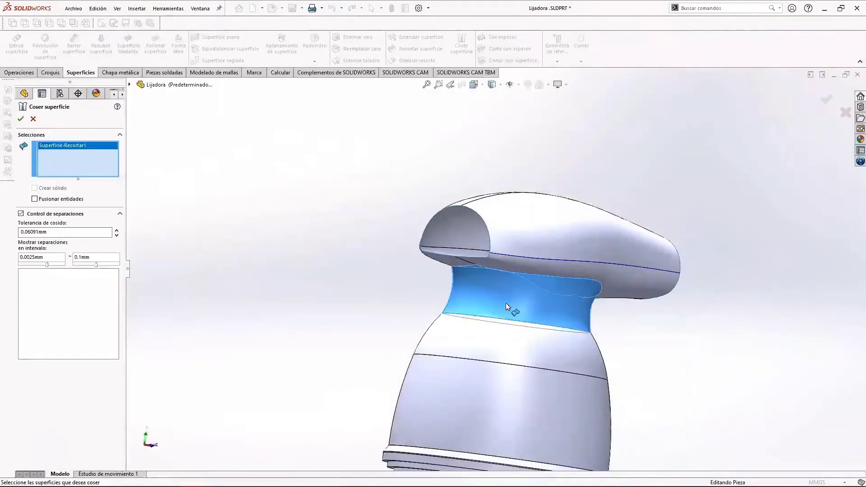
left_click(515, 343)
left_click(535, 248)
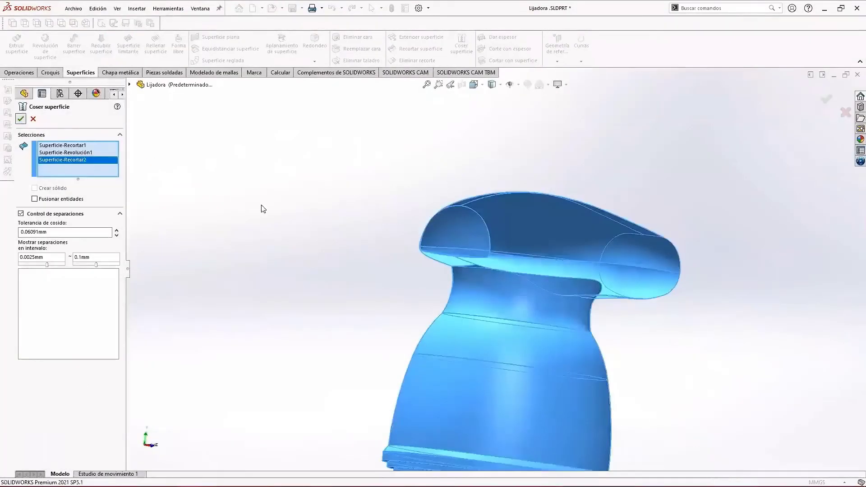
key("Return")
Fillet the short central edge under the handle's open front end with a 20 mm radius.
scroll(492, 284, "down", 8)
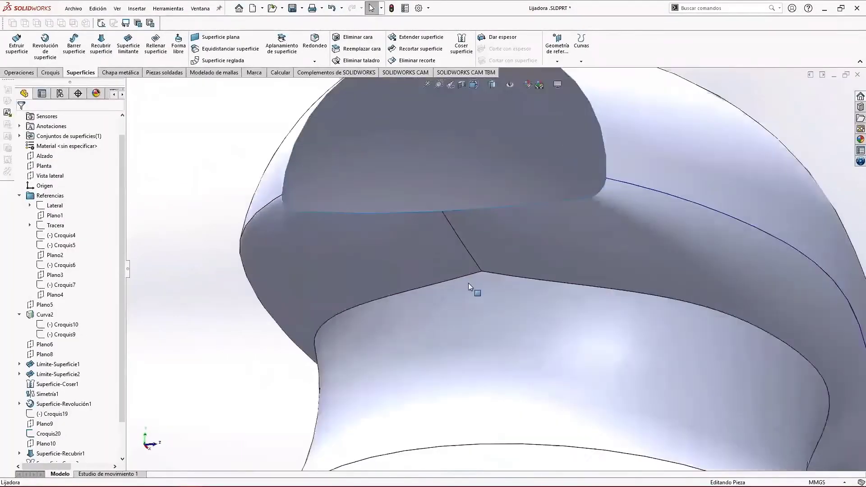
scroll(475, 280, "down", 4)
scroll(499, 271, "up", 5)
mouse_move(535, 259)
middle_mouse_down()
mouse_move(553, 299)
mouse_move(535, 271)
middle_mouse_up()
left_click(322, 49)
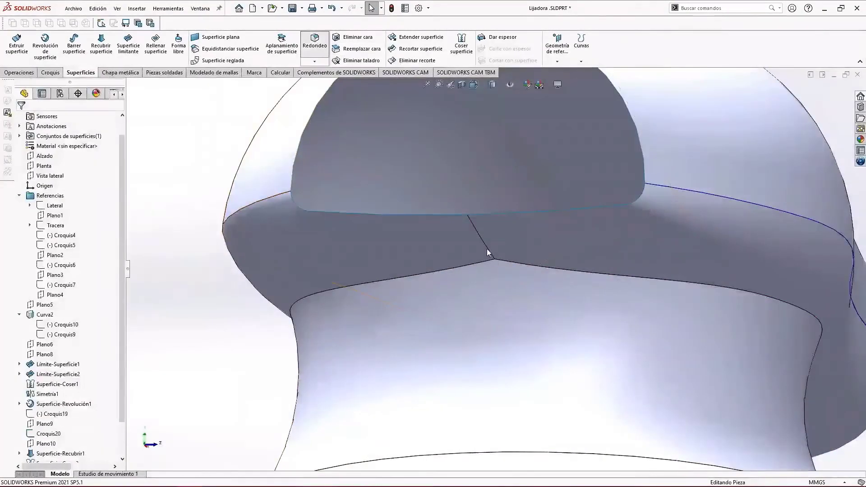
left_click(483, 242)
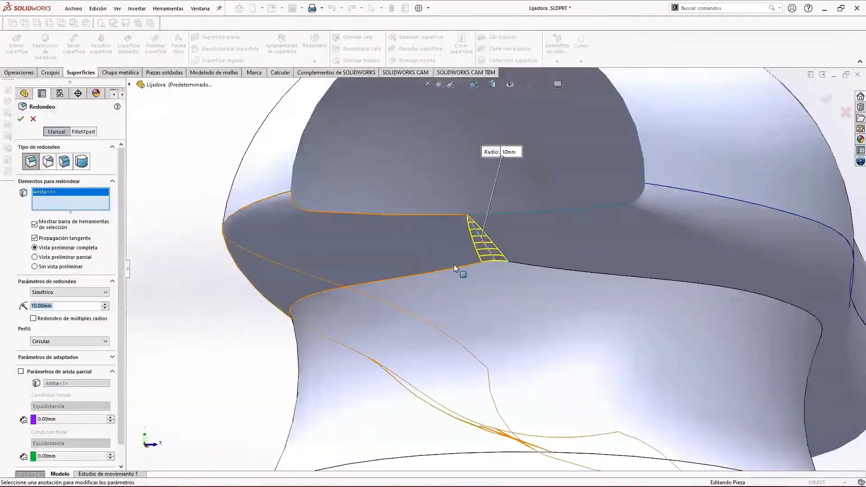
middle_click_drag(530, 275, 510, 282)
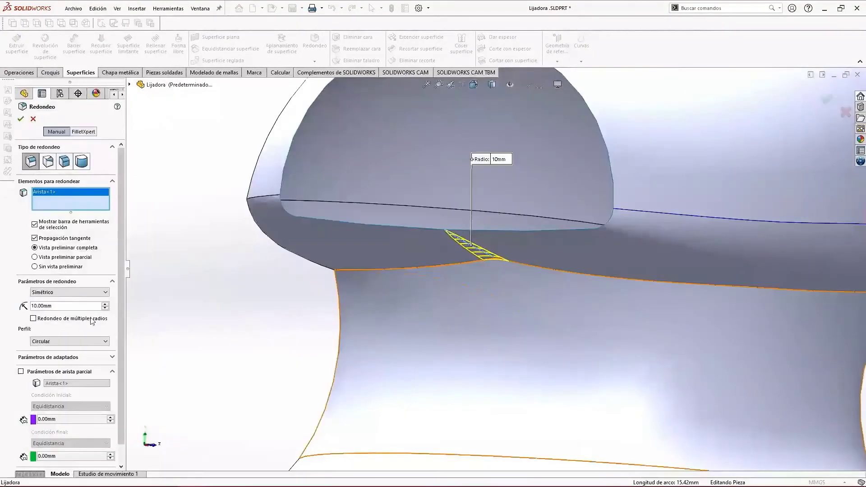
left_click_drag(50, 307, 21, 308)
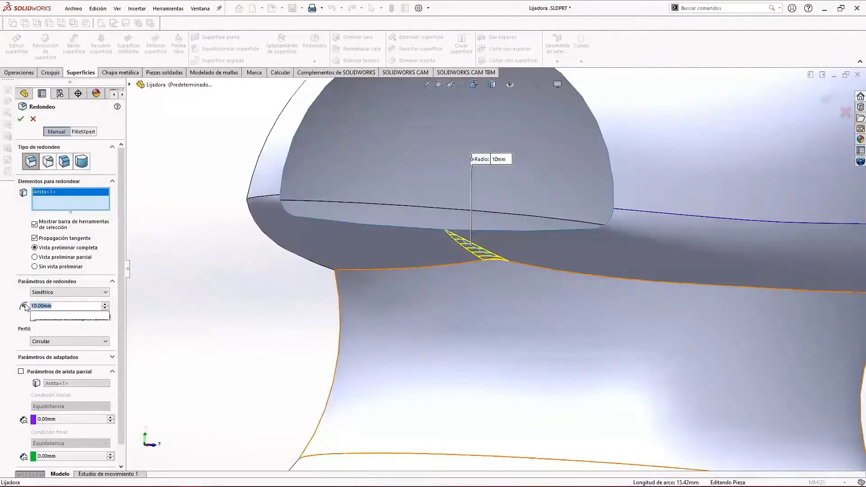
type("20")
key("Return")
left_click(20, 118)
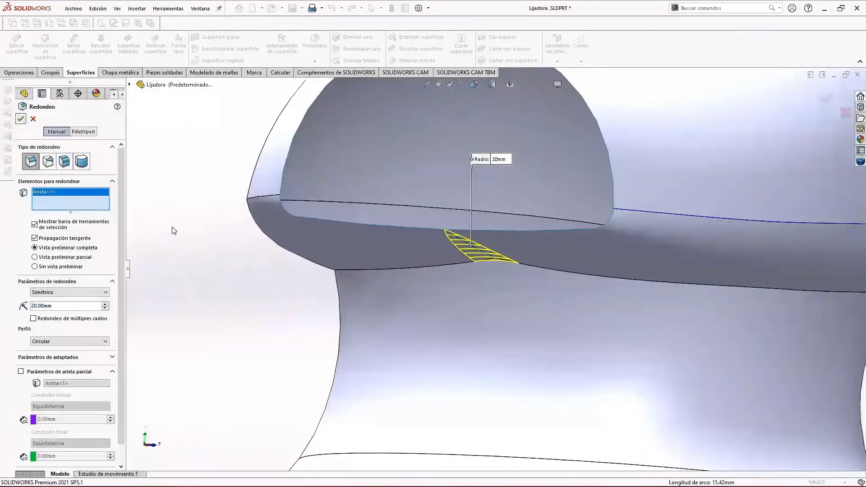
scroll(498, 259, "up", 3)
scroll(498, 259, "down", 6)
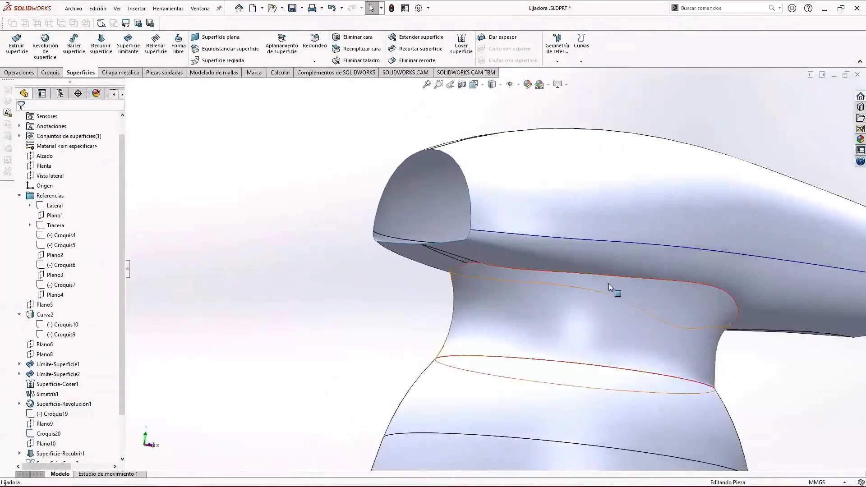
key("Return")
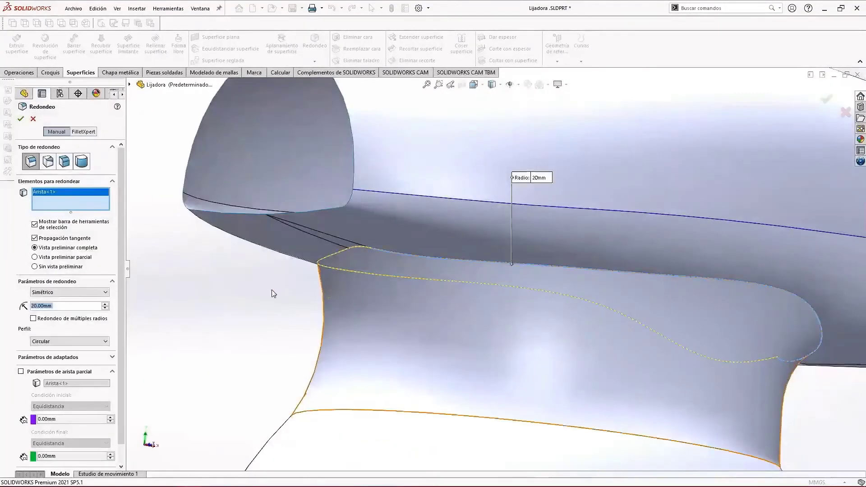
type("2")
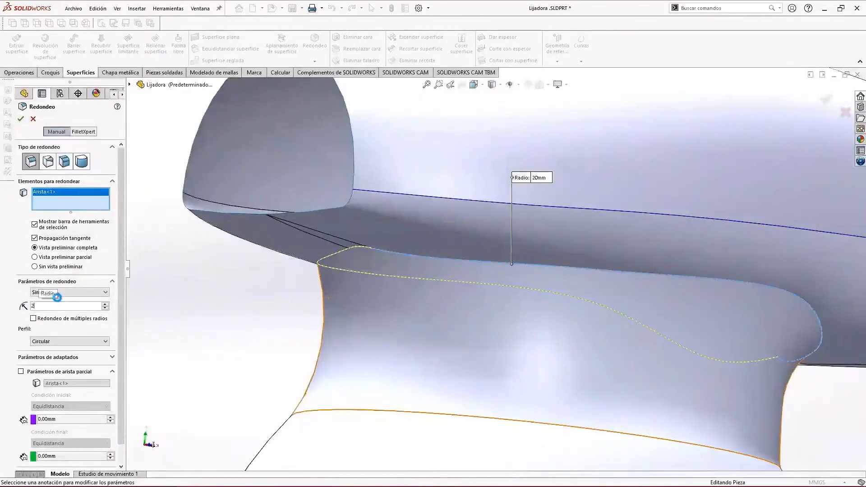
key("Return")
scroll(560, 351, "up", 4)
middle_click_drag(604, 340, 553, 321)
scroll(660, 337, "down", 4)
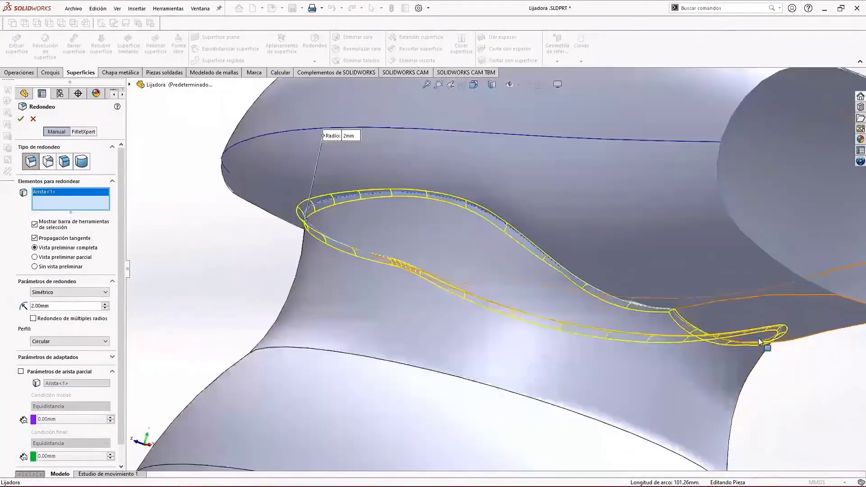
left_click(28, 118)
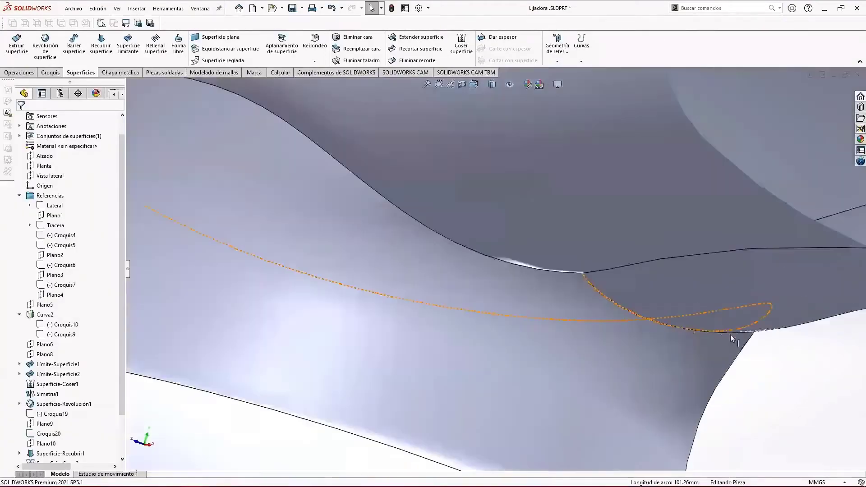
Fillet the central edge under the handle on the opposite side of the neck with a 20 mm radius.
scroll(546, 261, "up", 3)
key("Return")
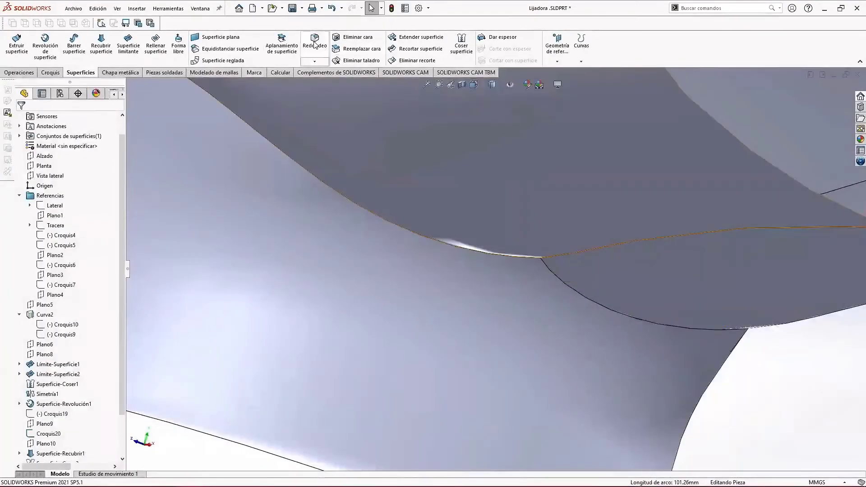
scroll(560, 258, "up", 3)
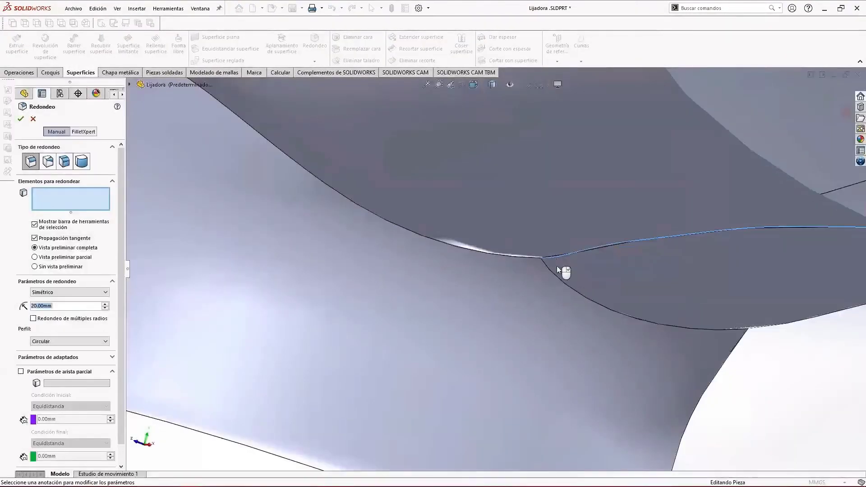
left_click(557, 268)
scroll(555, 267, "down", 3)
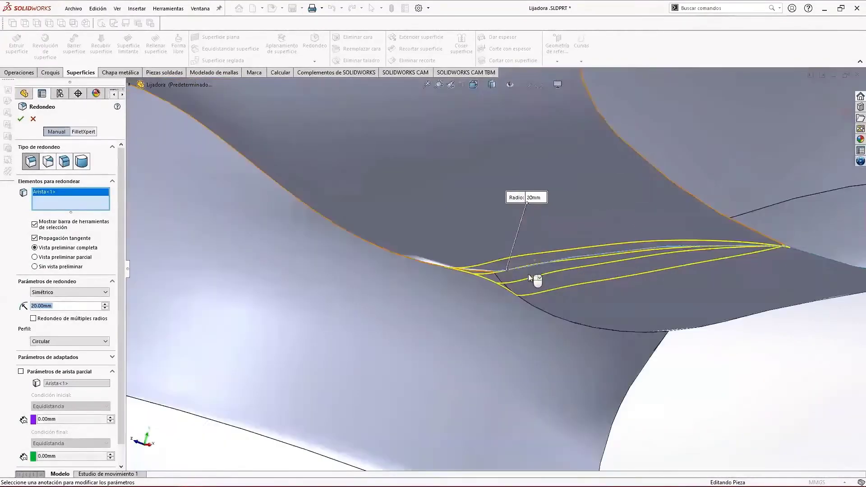
middle_click_drag(529, 275, 510, 271)
left_click(21, 118)
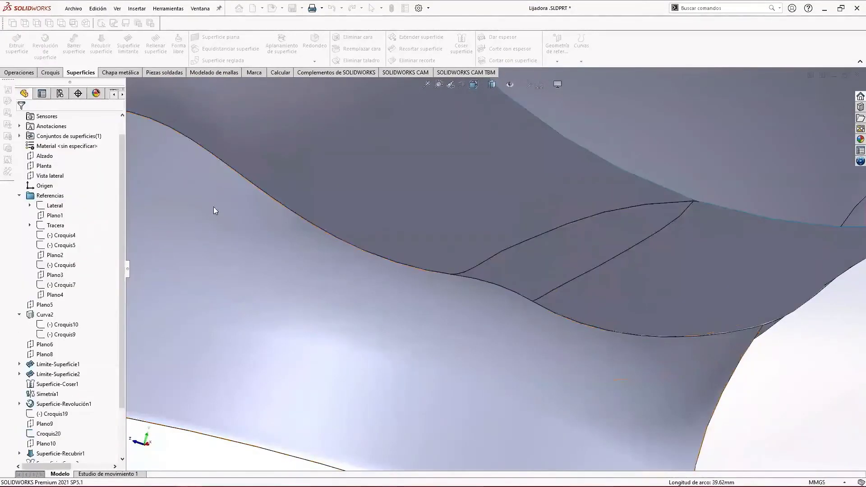
Set up a 2 mm fillet on the tangent edge loop where the neck meets the handle.
scroll(534, 307, "up", 5)
middle_click_drag(394, 259, 477, 277)
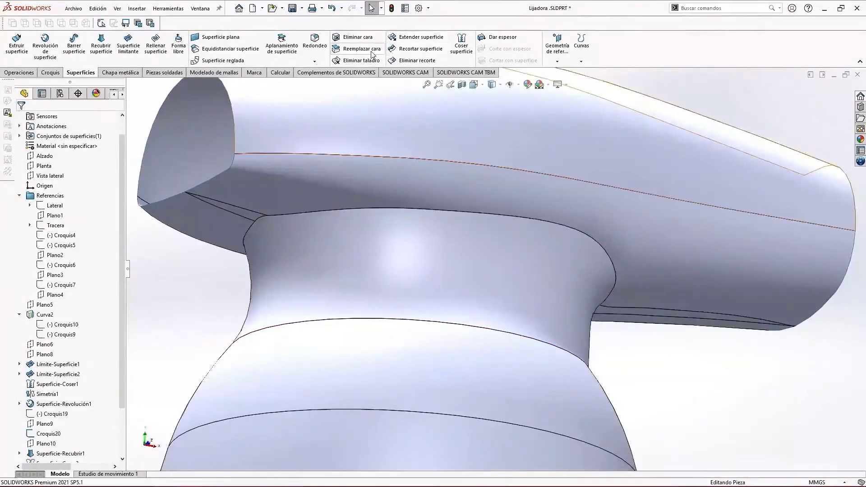
left_click(323, 48)
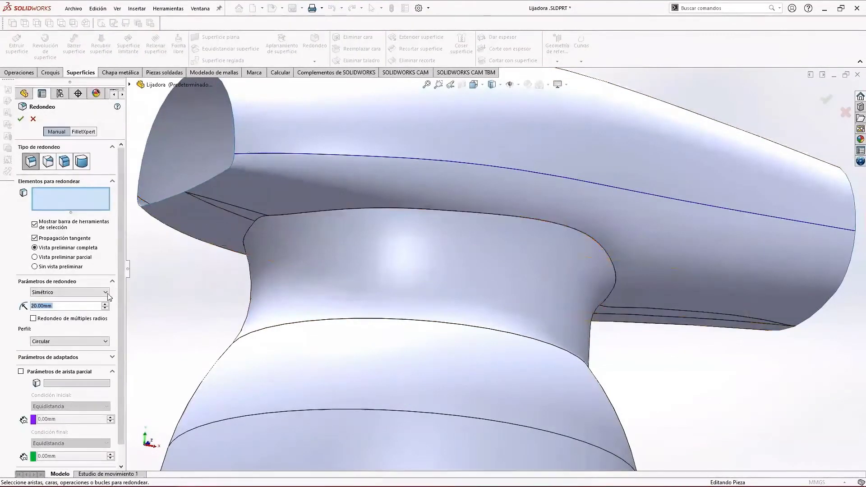
type("2")
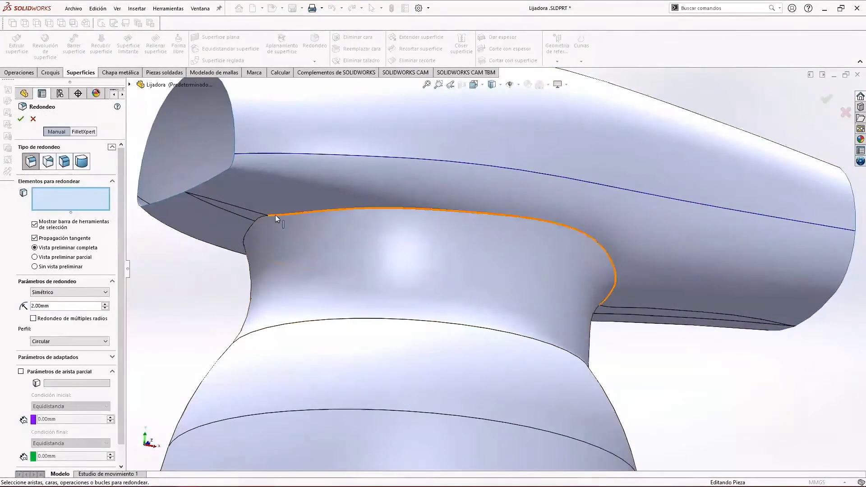
left_click(277, 215)
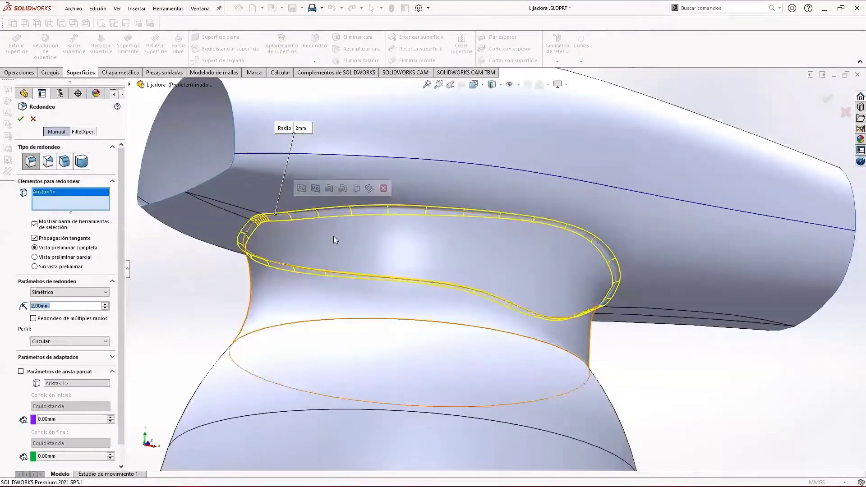
middle_click_drag(334, 237, 350, 221)
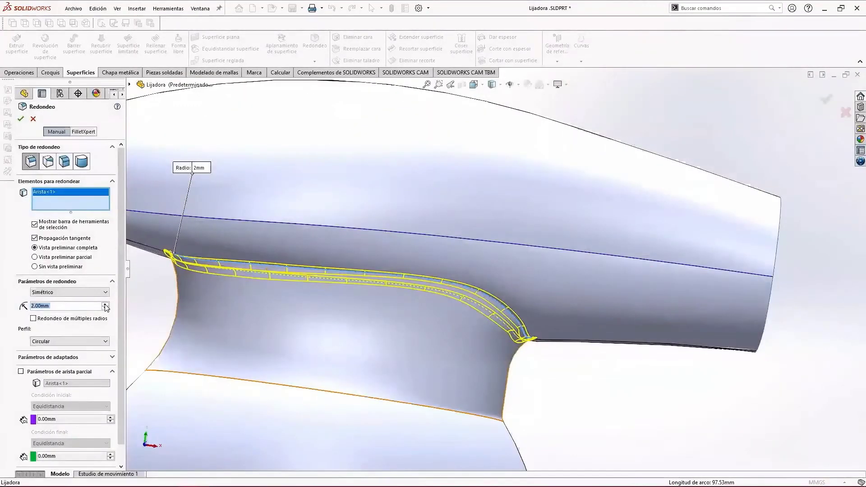
Set the neck-to-handle fillet's radius to 5 mm and create it.
left_click(105, 304)
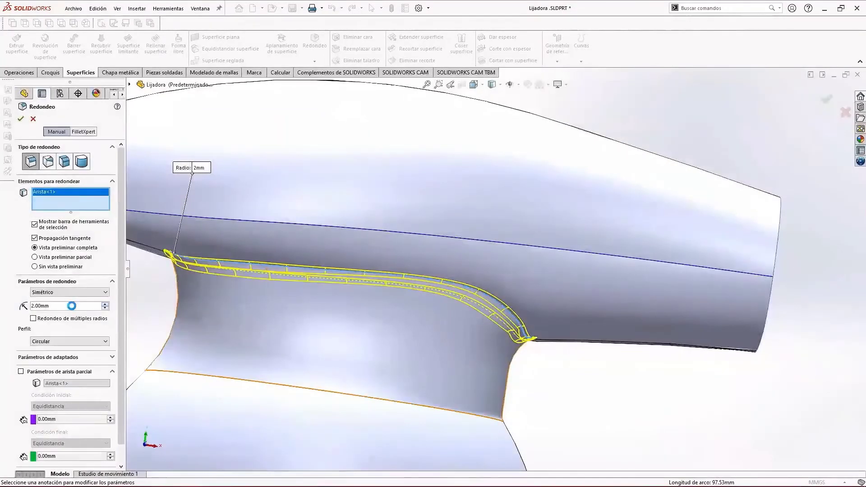
scroll(72, 306, "up", 1)
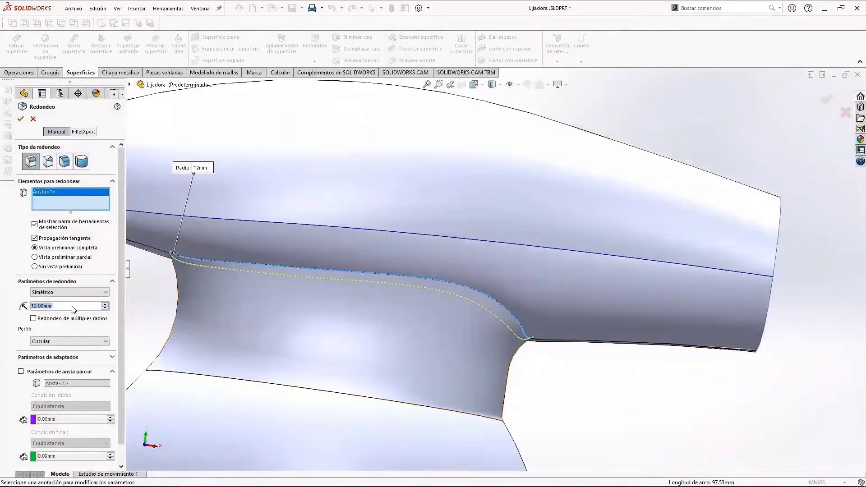
left_click_drag(62, 307, 6, 305)
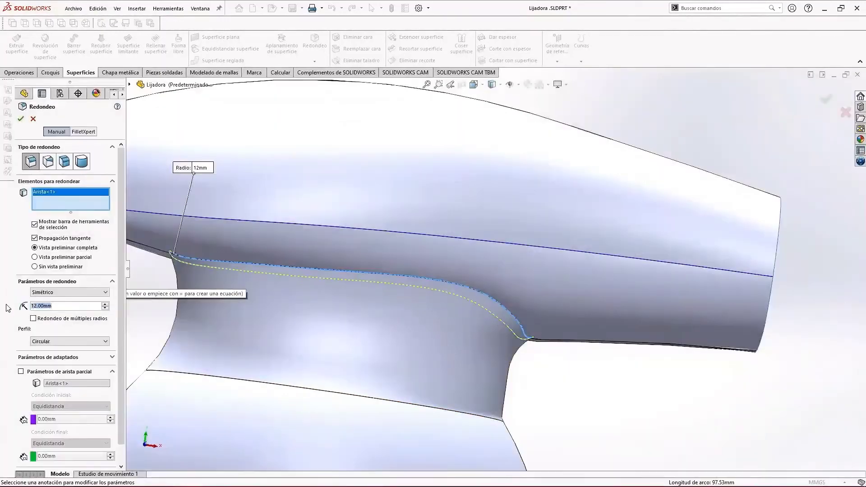
type("5")
key("Return")
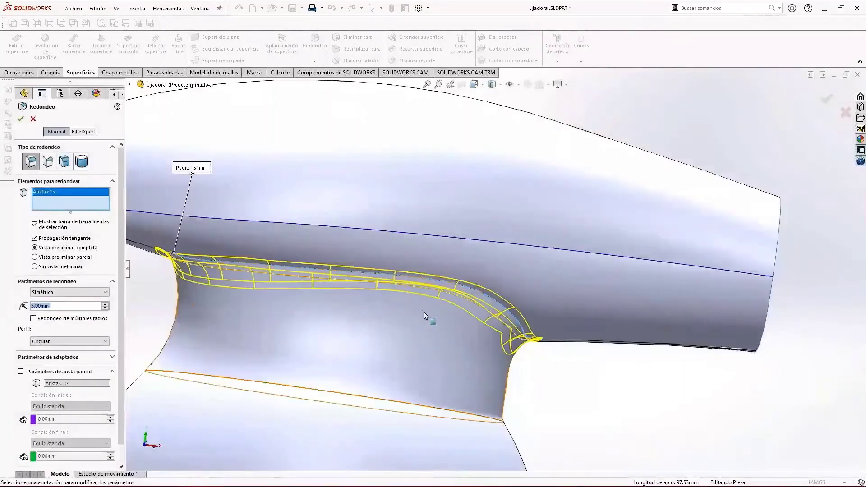
scroll(424, 312, "up", 1)
left_click(20, 118)
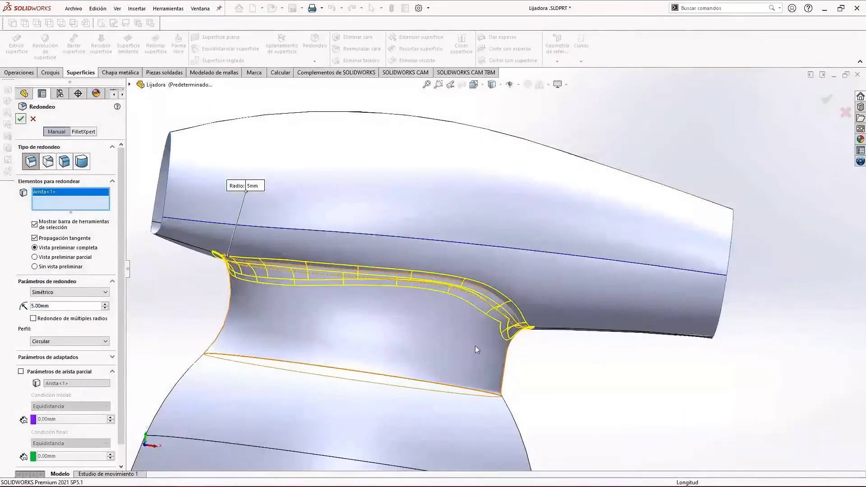
Examine the whole sander from several sides, checking how the handle blends into the neck and lower body.
middle_click_drag(472, 344, 526, 251)
scroll(519, 258, "up", 4)
middle_click_drag(539, 366, 483, 361)
scroll(496, 316, "up", 4)
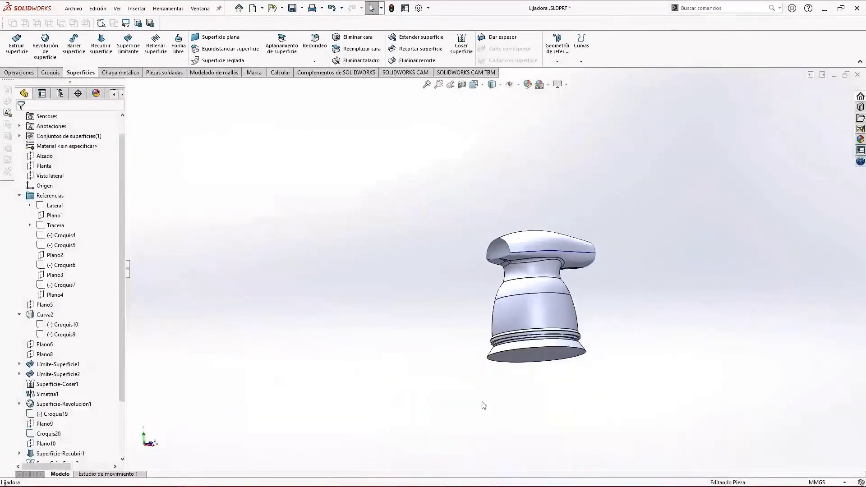
scroll(549, 377, "down", 5)
middle_click_drag(560, 294, 563, 316)
scroll(570, 302, "up", 3)
key("f")
middle_click_drag(571, 264, 652, 296)
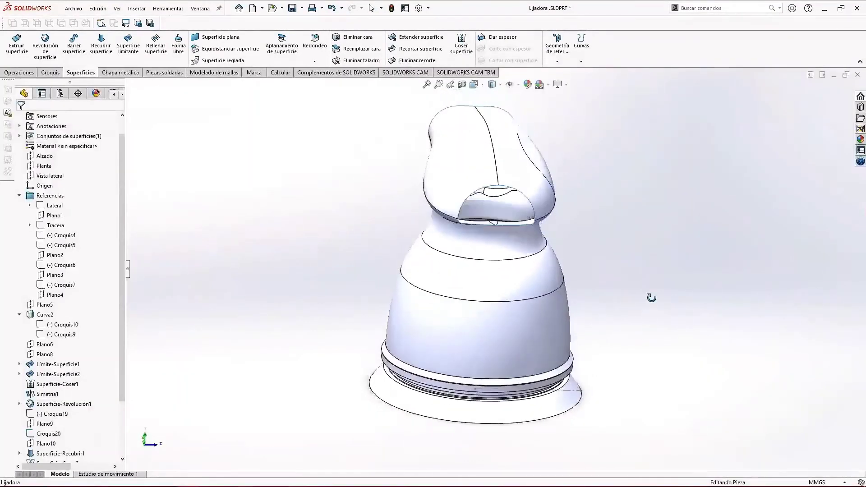